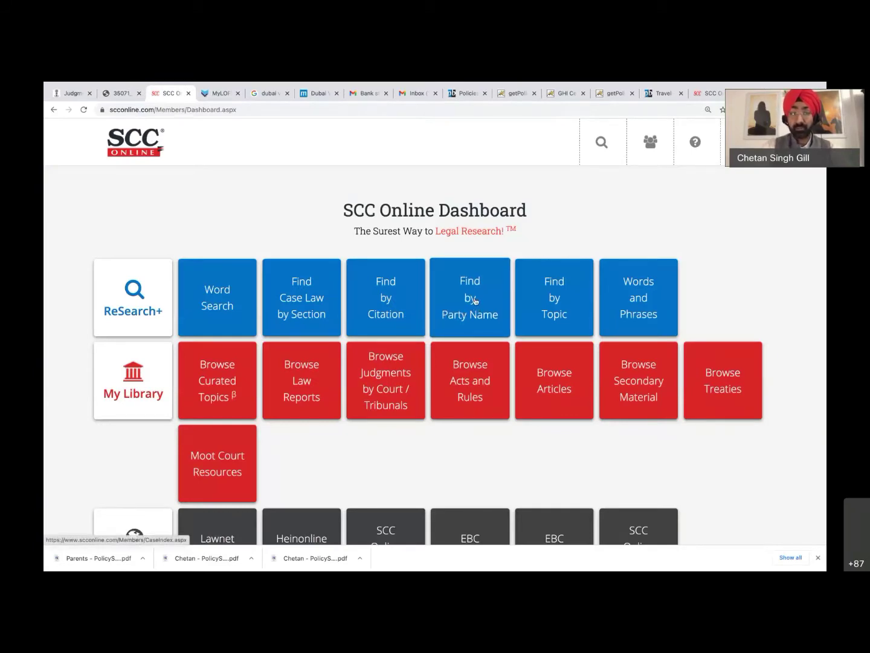
Open the Find By Party Name search and set the court to Supreme Court.
{"action": "left_click", "coordinate": [475, 300]}
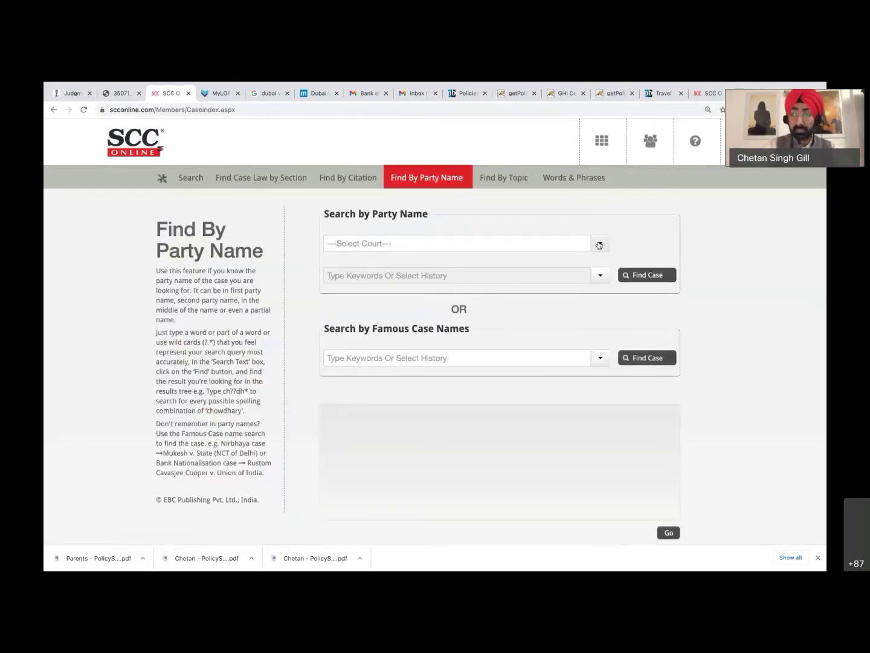
{"action": "left_click", "coordinate": [599, 244]}
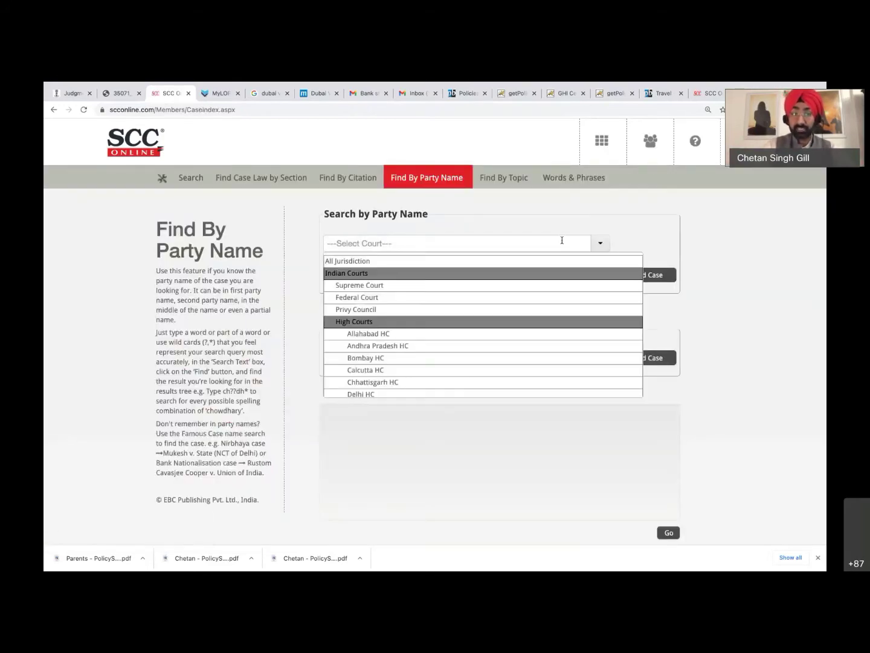
{"action": "left_click", "coordinate": [391, 286]}
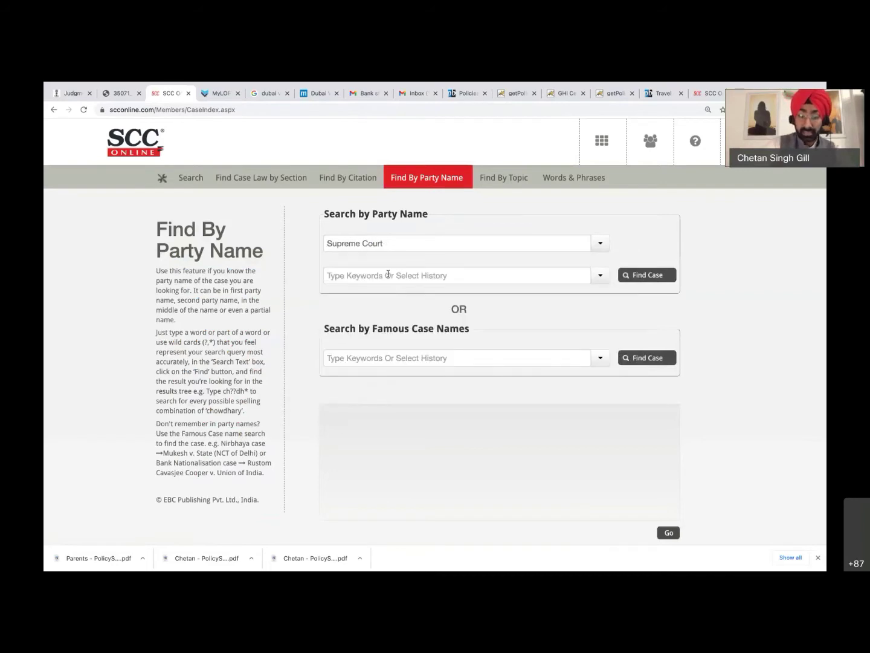
Look up "putt" as the party name, choose k.s. puttaswamy (aadhaar-5j.) and find the case.
{"action": "left_click", "coordinate": [389, 275]}
{"action": "type", "text": "putt"}
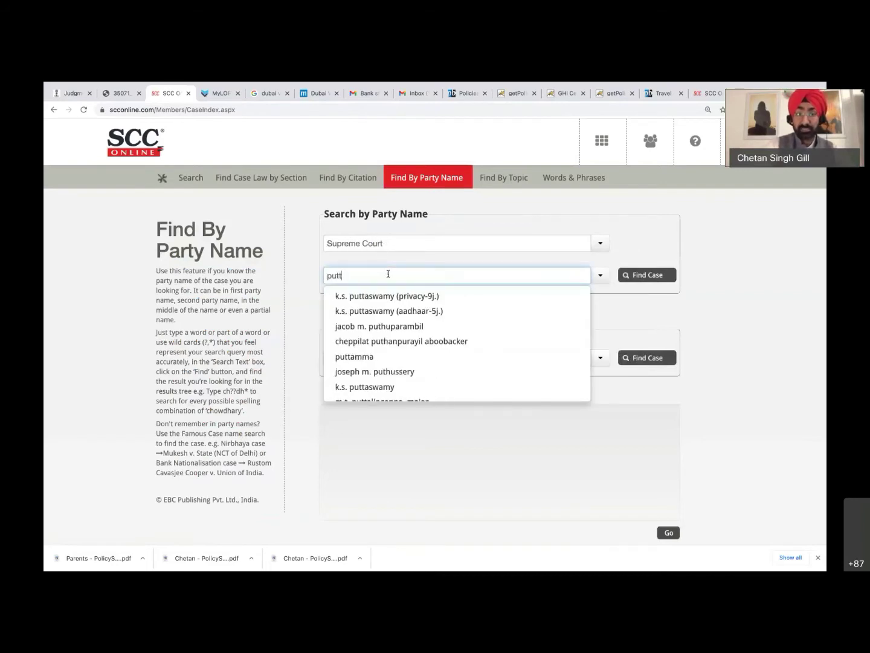
{"action": "left_click", "coordinate": [395, 309]}
{"action": "left_click", "coordinate": [630, 276]}
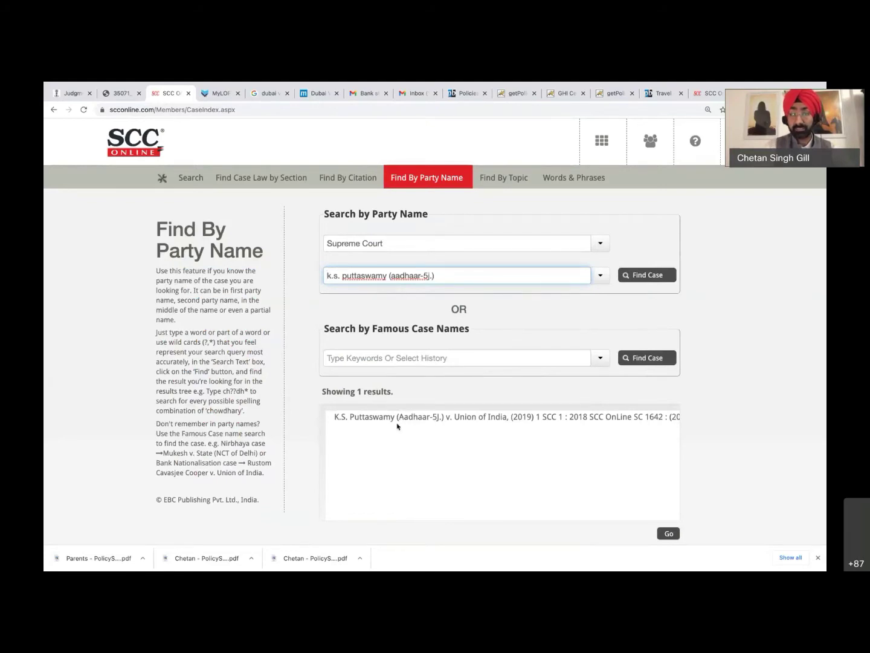
Change the party name to k.s. puttaswamy (privacy-9j.) and find the case.
{"action": "left_click", "coordinate": [602, 280]}
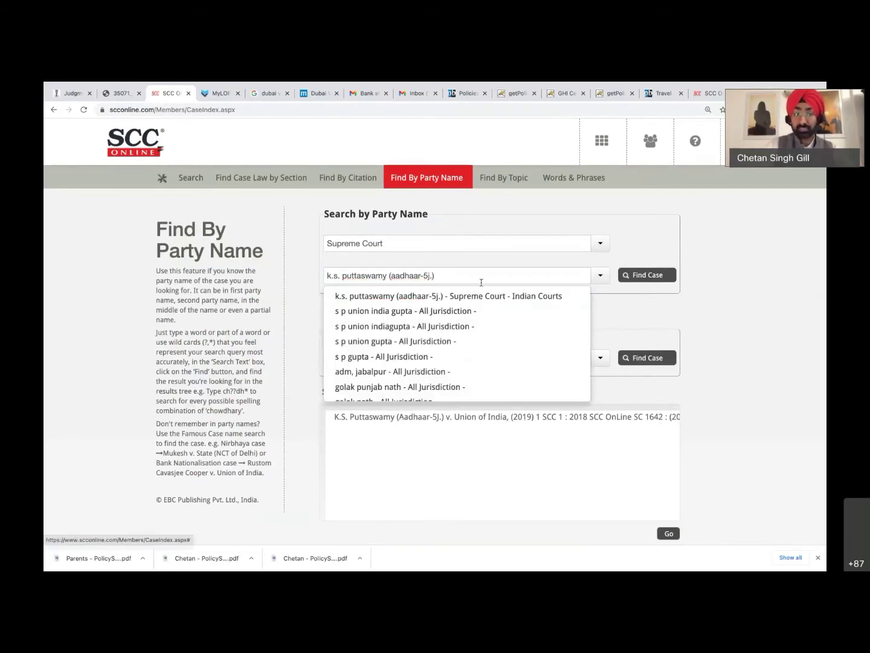
{"action": "left_click", "coordinate": [482, 280]}
{"action": "key", "text": "BackSpace"}
{"action": "key", "text": "BackSpace"}
{"action": "key", "text": "BackSpace"}
{"action": "key", "text": "BackSpace"}
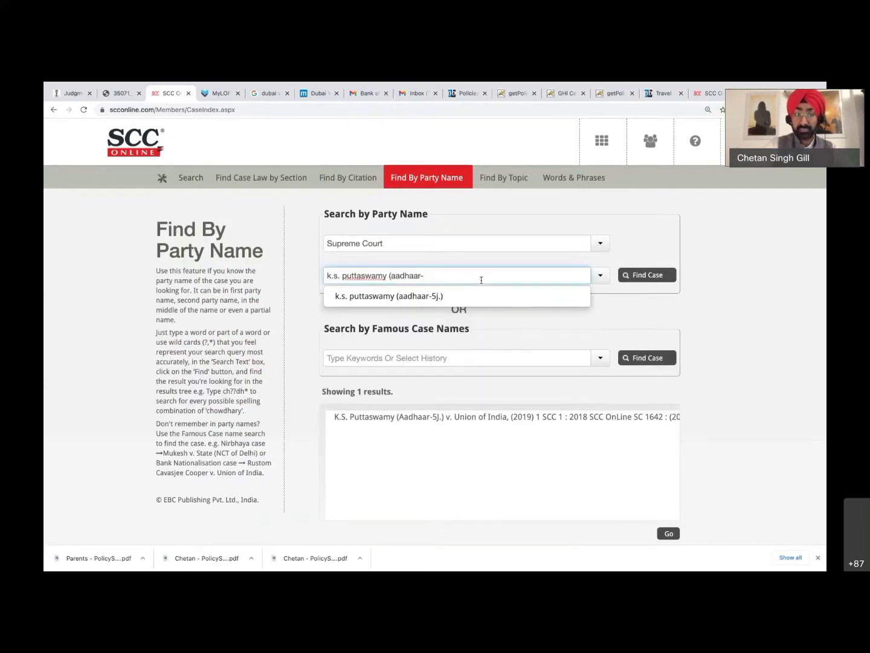
{"action": "key", "text": "BackSpace"}
{"action": "key", "text": "BackSpace"}
{"action": "key", "text": "BackSpace"}
{"action": "key", "text": "BackSpace"}
{"action": "key", "text": "BackSpace"}
{"action": "key", "text": "BackSpace"}
{"action": "key", "text": "BackSpace"}
{"action": "key", "text": "BackSpace"}
{"action": "key", "text": "BackSpace"}
{"action": "key", "text": "BackSpace"}
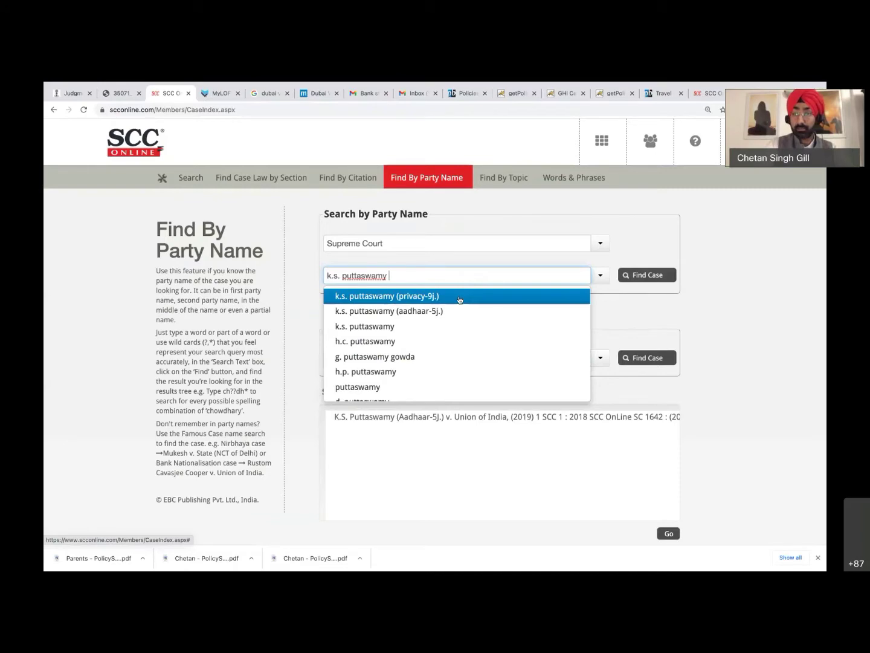
{"action": "left_click", "coordinate": [478, 296]}
{"action": "left_click", "coordinate": [651, 275]}
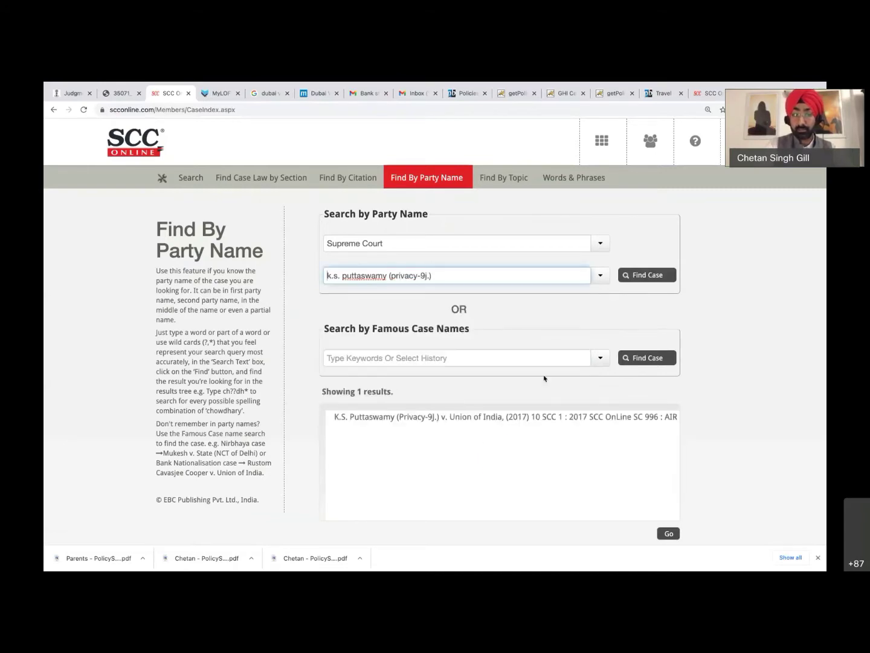
Open the K.S. Puttaswamy (Privacy-9J.) v. Union of India case and review the judgment's opening details and index to headnote.
{"action": "double_click", "coordinate": [458, 418]}
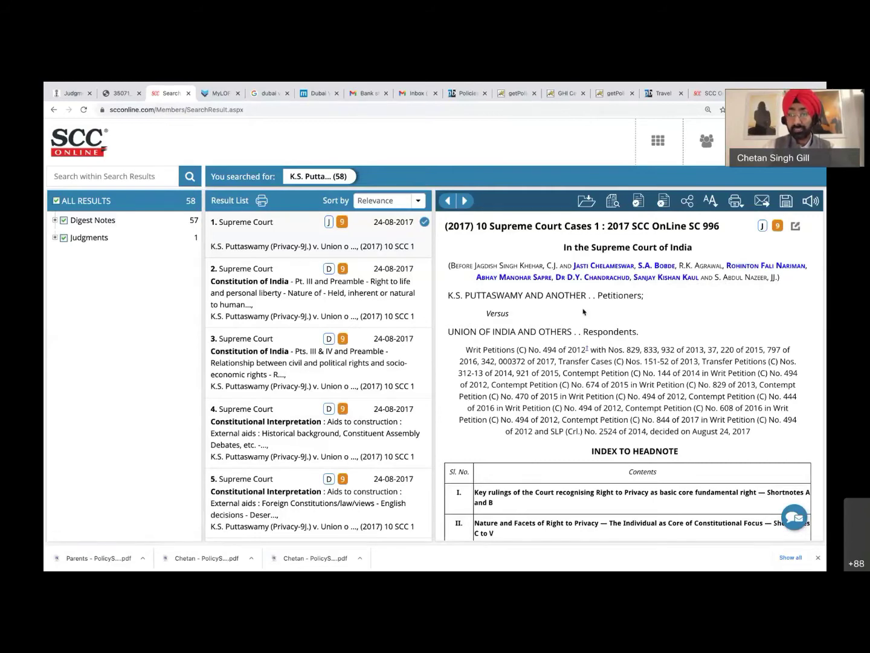
{"action": "scroll", "coordinate": [584, 312], "scroll_direction": "down", "scroll_amount": 2}
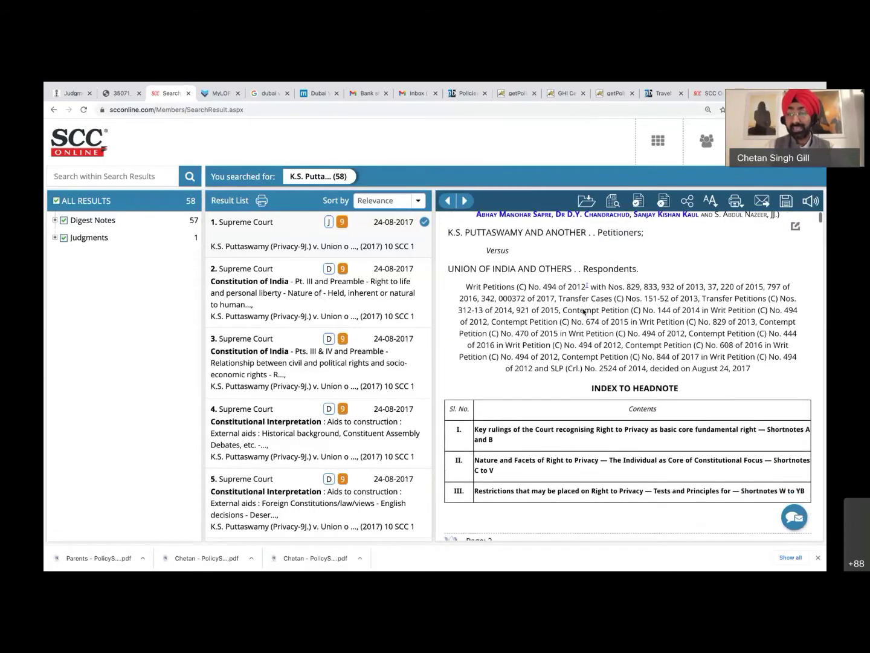
{"action": "scroll", "coordinate": [604, 351], "scroll_direction": "down", "scroll_amount": 1}
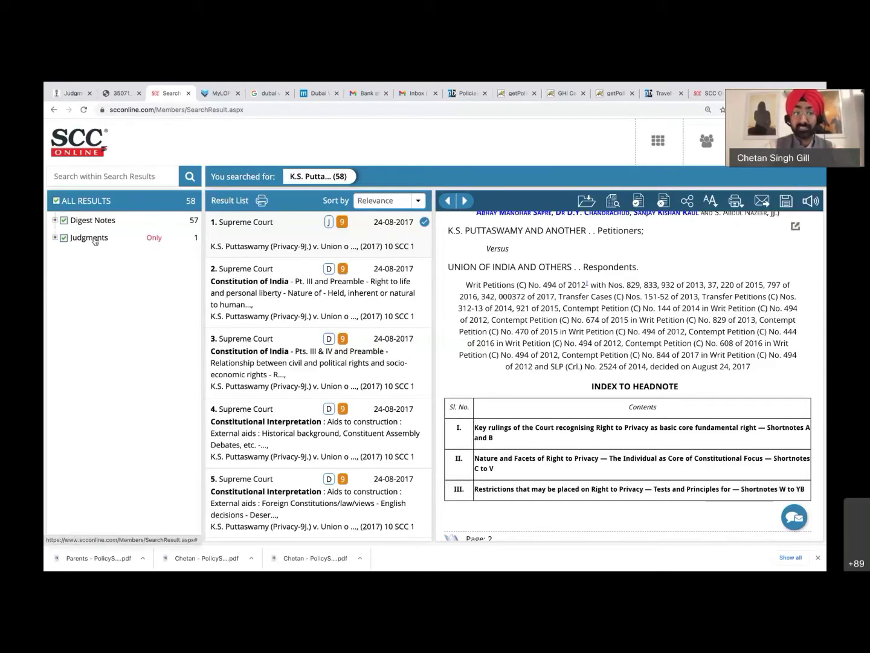
{"action": "mouse_move", "coordinate": [104, 226]}
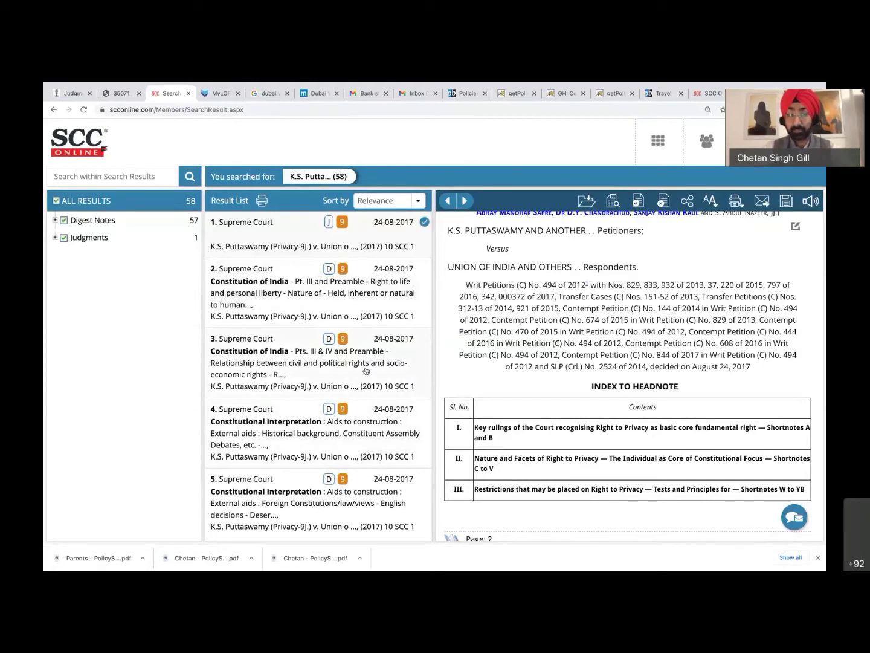
Open the digest note on Pt. III and Preamble, right to life and personal liberty, and read it through to the case citation.
{"action": "left_click", "coordinate": [366, 294]}
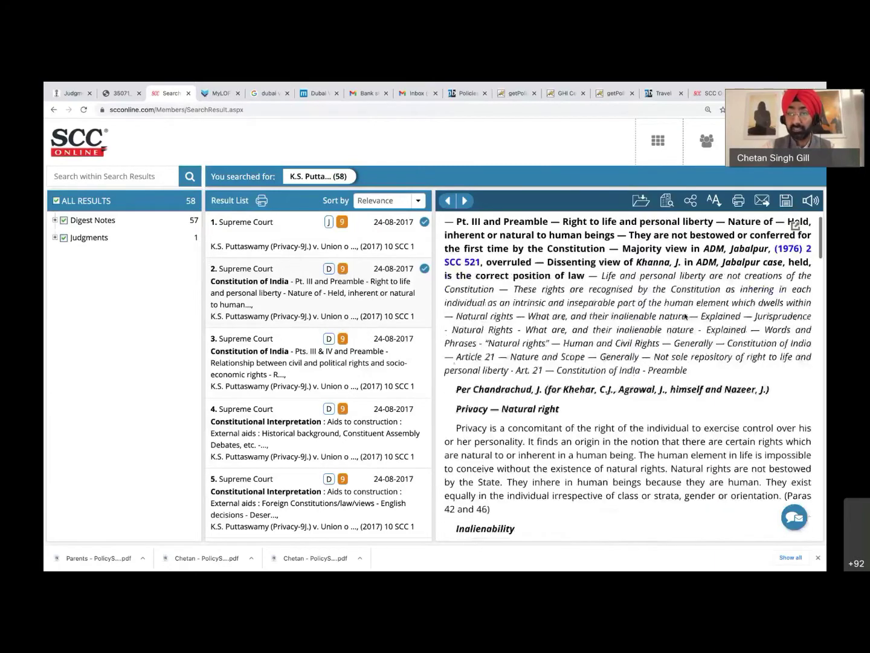
{"action": "scroll", "coordinate": [685, 317], "scroll_direction": "down", "scroll_amount": 1}
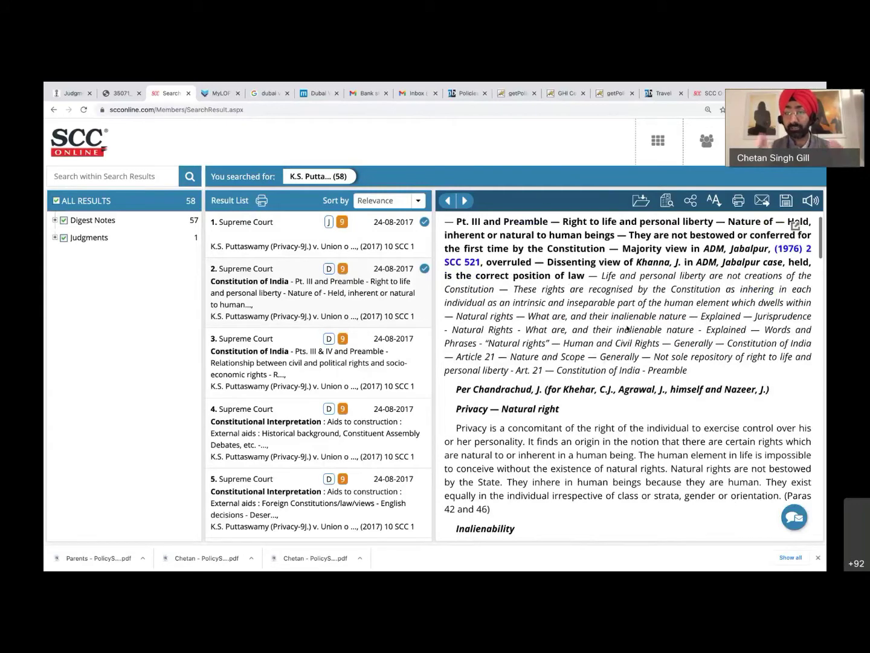
{"action": "scroll", "coordinate": [596, 327], "scroll_direction": "down", "scroll_amount": 2}
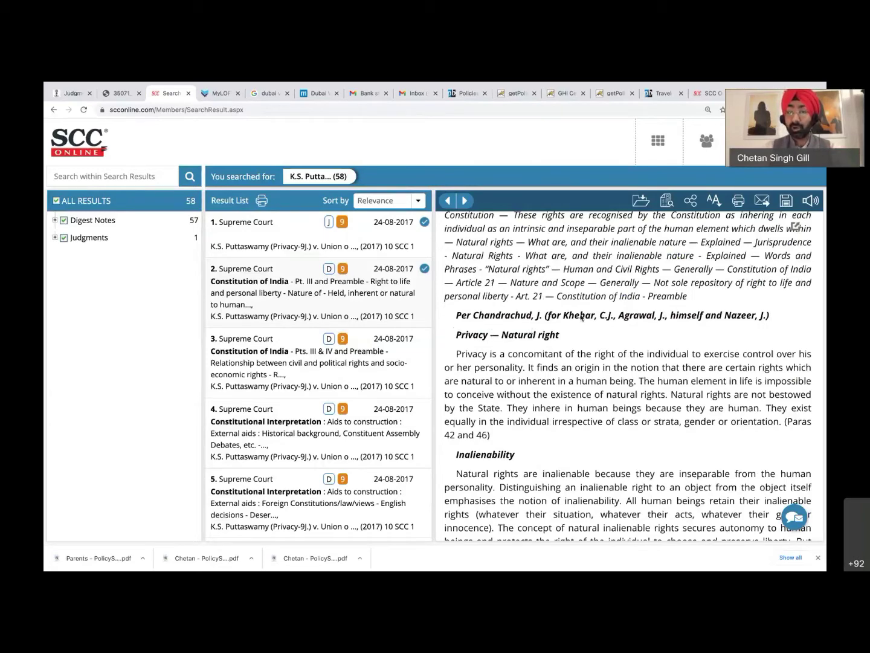
{"action": "scroll", "coordinate": [554, 277], "scroll_direction": "up", "scroll_amount": 2}
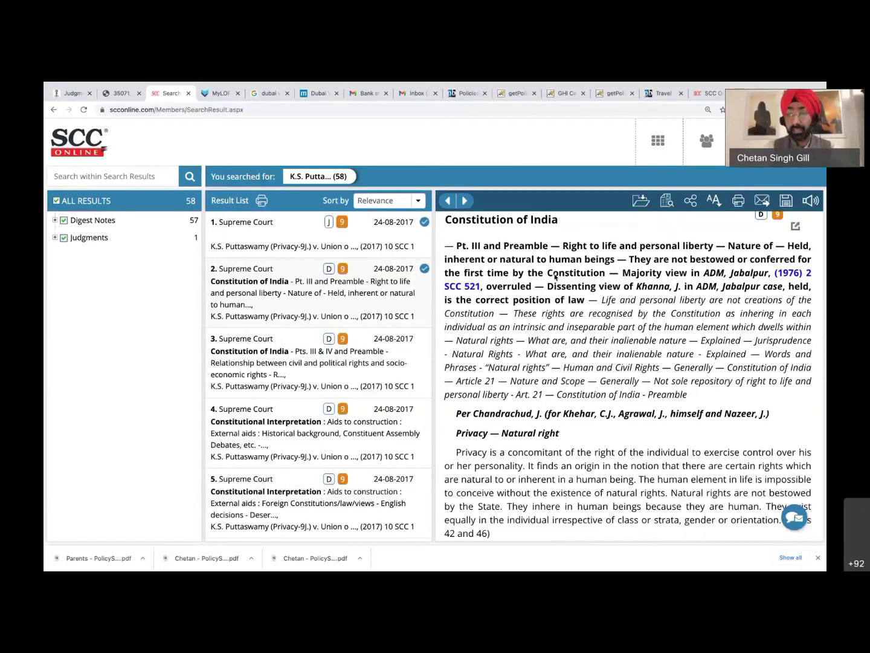
{"action": "scroll", "coordinate": [591, 369], "scroll_direction": "down", "scroll_amount": 1}
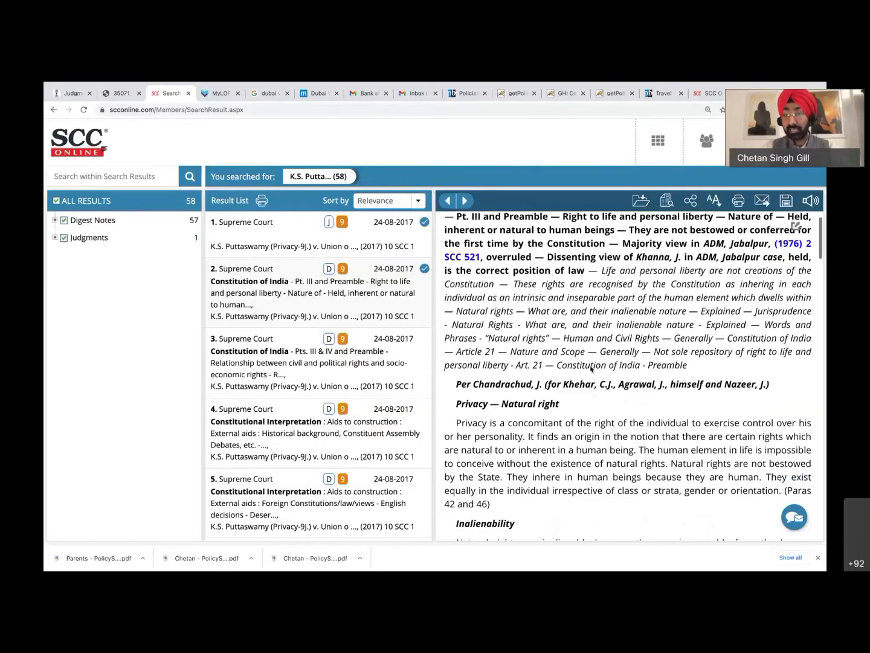
{"action": "scroll", "coordinate": [591, 370], "scroll_direction": "down", "scroll_amount": 2}
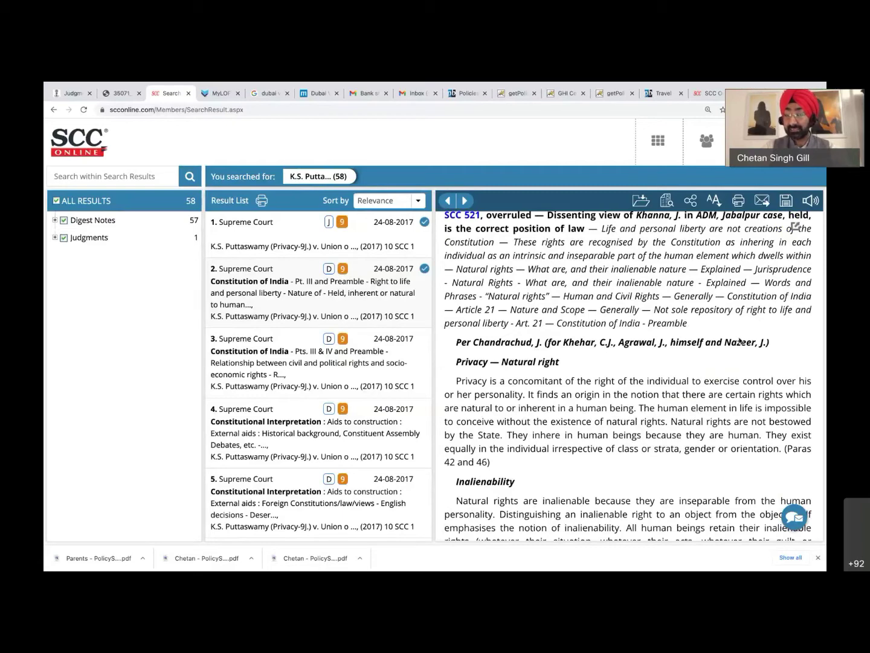
{"action": "scroll", "coordinate": [747, 357], "scroll_direction": "down", "scroll_amount": 1}
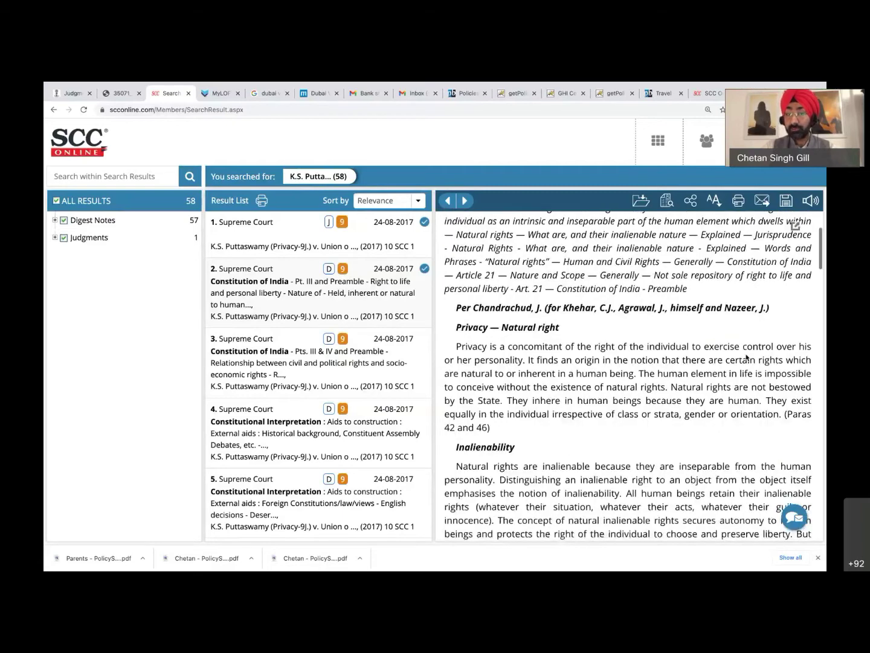
{"action": "scroll", "coordinate": [553, 371], "scroll_direction": "down", "scroll_amount": 1}
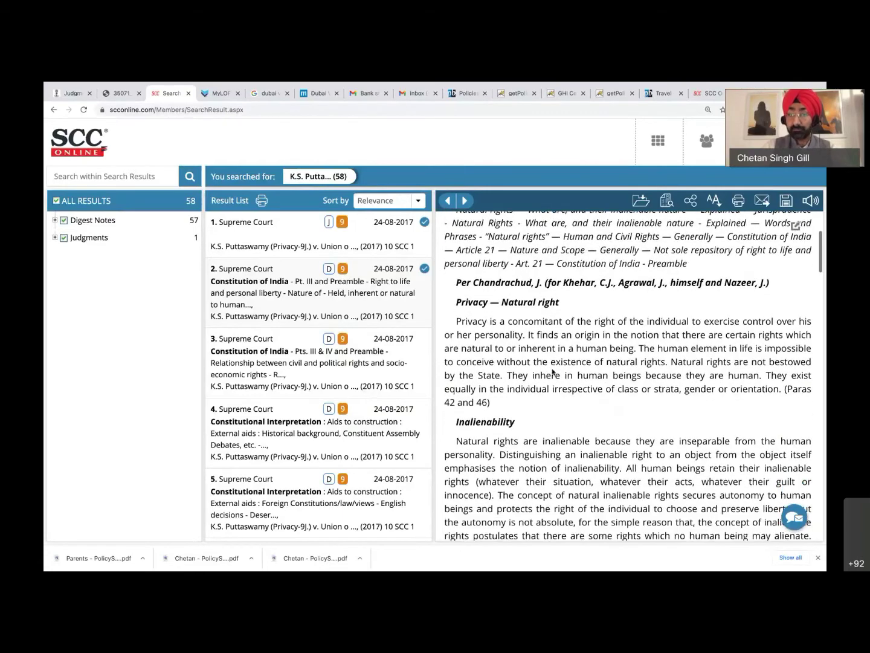
{"action": "scroll", "coordinate": [552, 371], "scroll_direction": "down", "scroll_amount": 10}
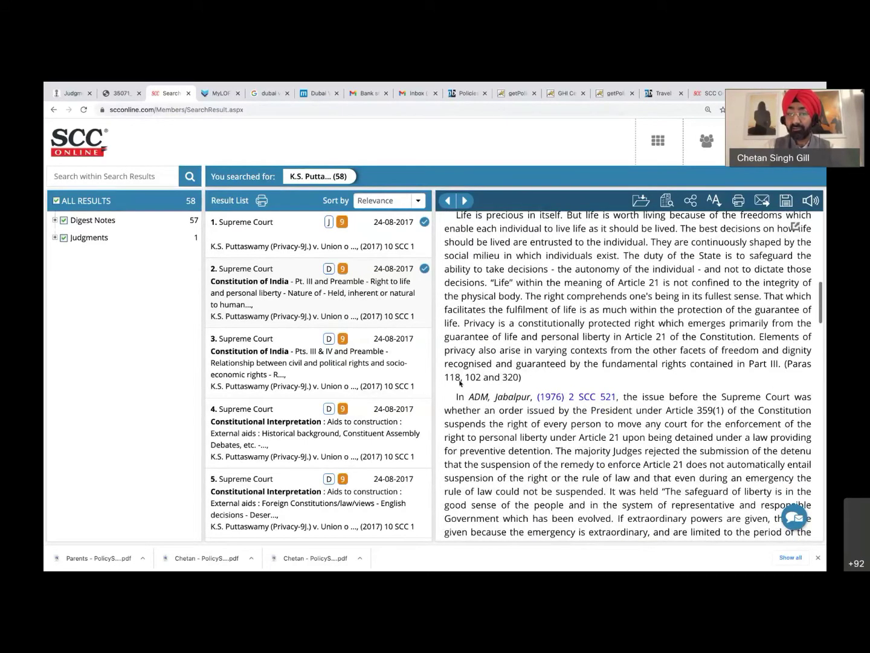
{"action": "scroll", "coordinate": [552, 372], "scroll_direction": "down", "scroll_amount": 1}
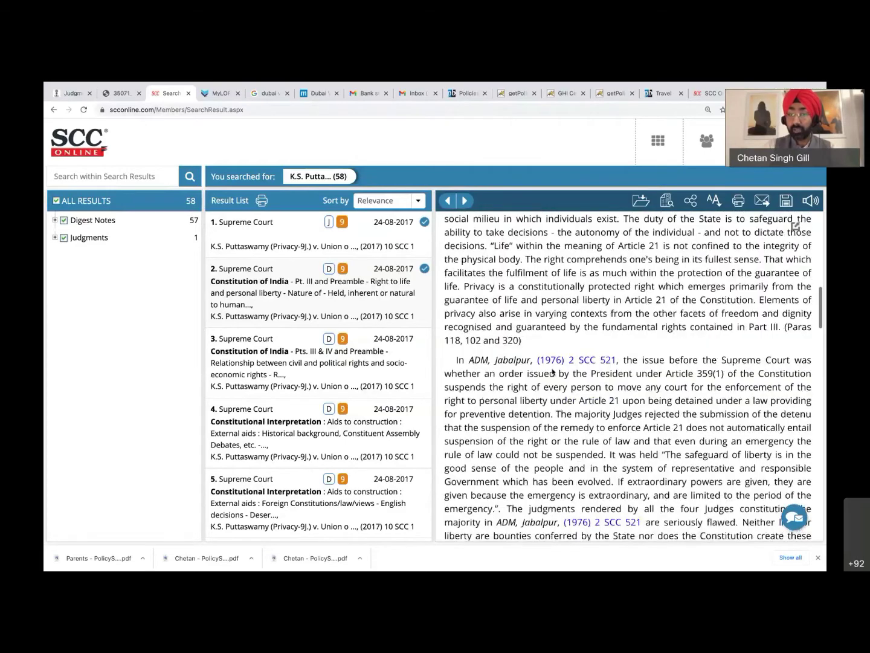
{"action": "scroll", "coordinate": [552, 373], "scroll_direction": "down", "scroll_amount": 5}
{"action": "scroll", "coordinate": [553, 373], "scroll_direction": "down", "scroll_amount": 1}
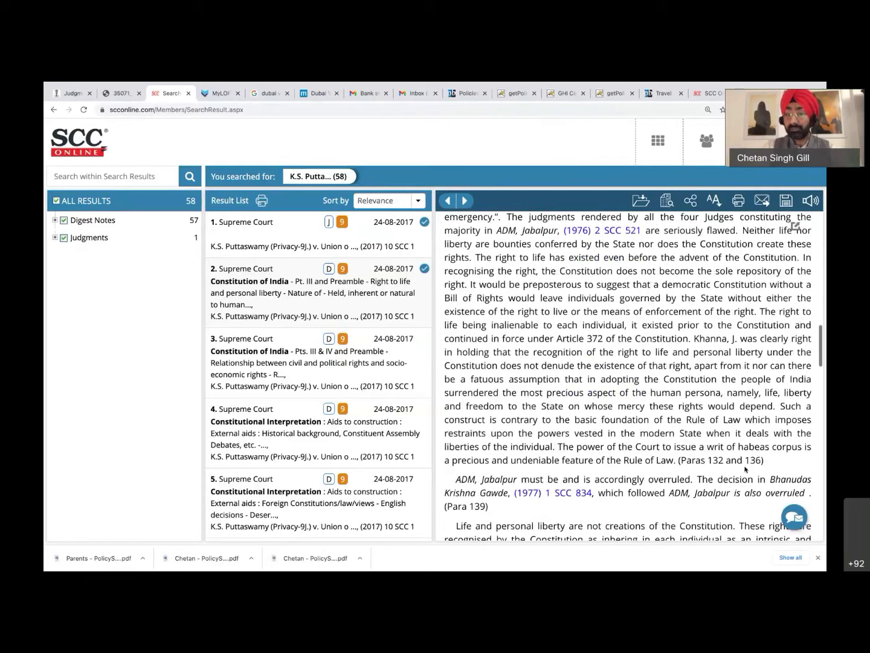
{"action": "scroll", "coordinate": [746, 469], "scroll_direction": "down", "scroll_amount": 4}
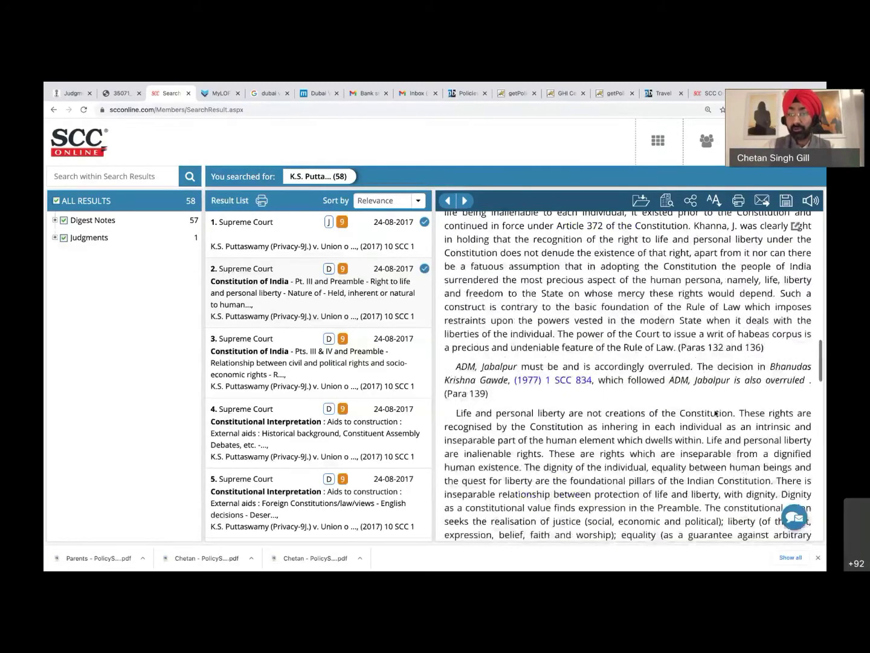
{"action": "scroll", "coordinate": [746, 470], "scroll_direction": "down", "scroll_amount": 5}
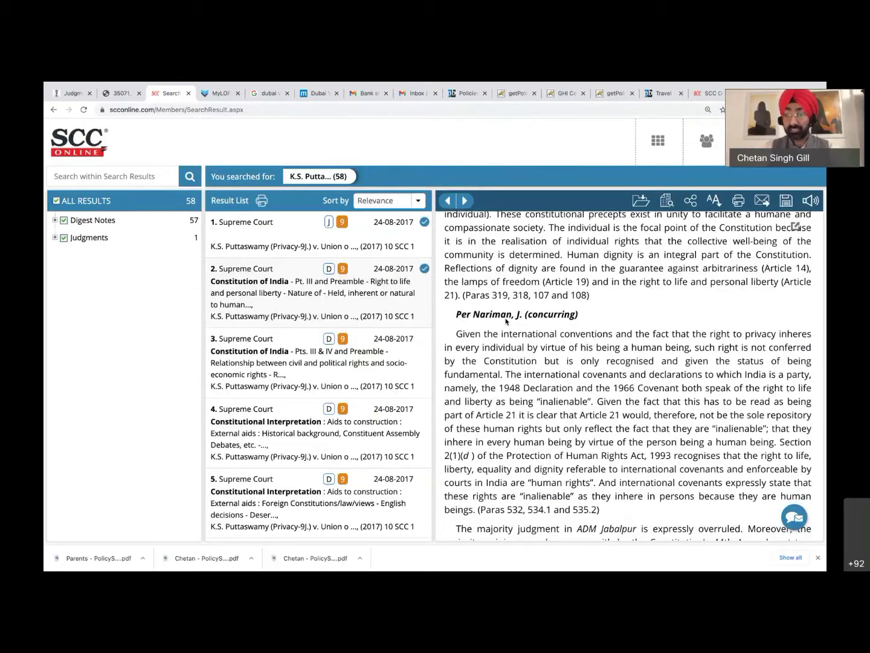
{"action": "scroll", "coordinate": [578, 346], "scroll_direction": "down", "scroll_amount": 4}
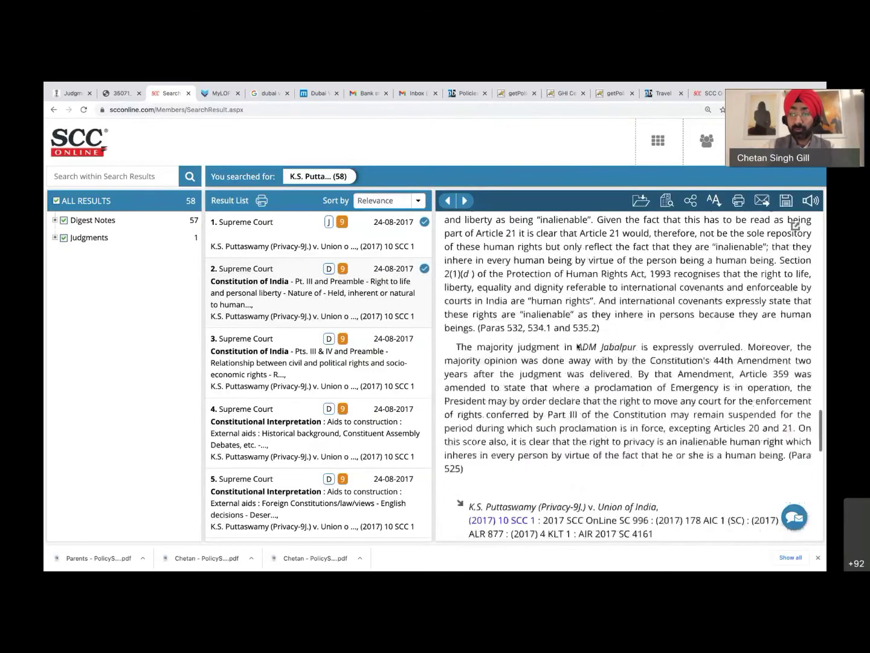
{"action": "scroll", "coordinate": [578, 346], "scroll_direction": "down", "scroll_amount": 1}
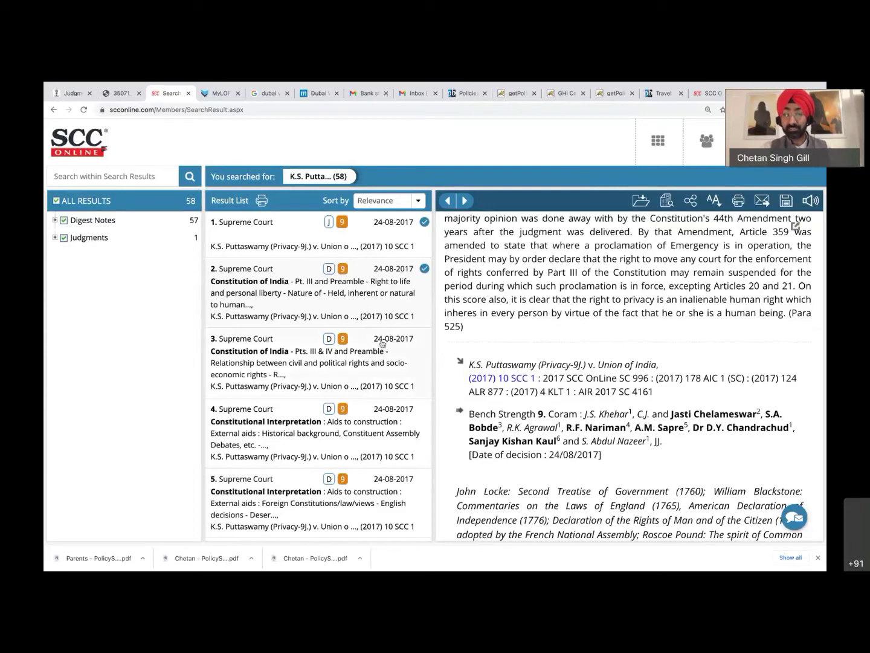
Open the digest note on Pts. III & IV and Preamble, civil and political versus socio-economic rights, and read its paragraphs.
{"action": "left_click", "coordinate": [365, 365]}
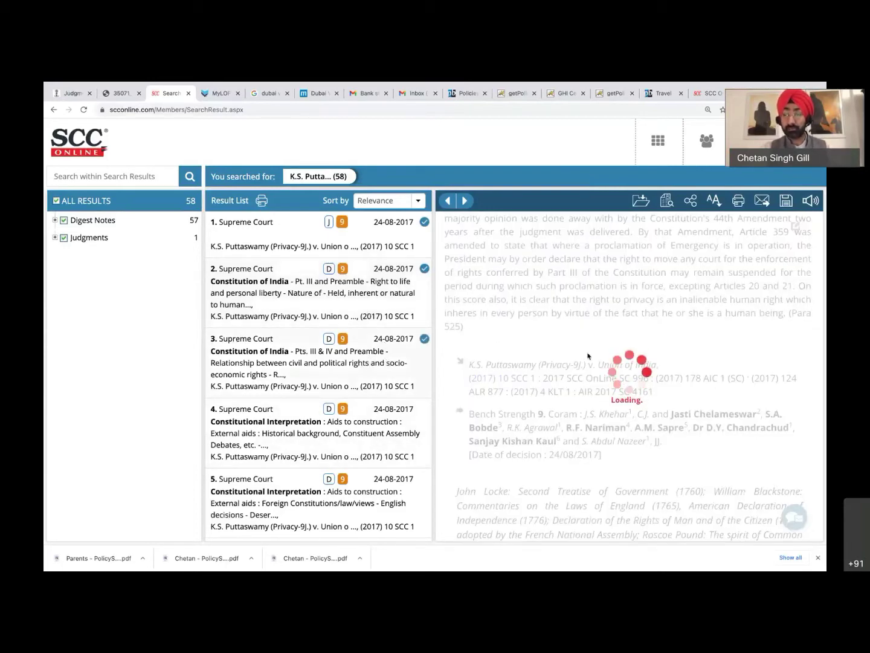
{"action": "scroll", "coordinate": [588, 355], "scroll_direction": "down", "scroll_amount": 10}
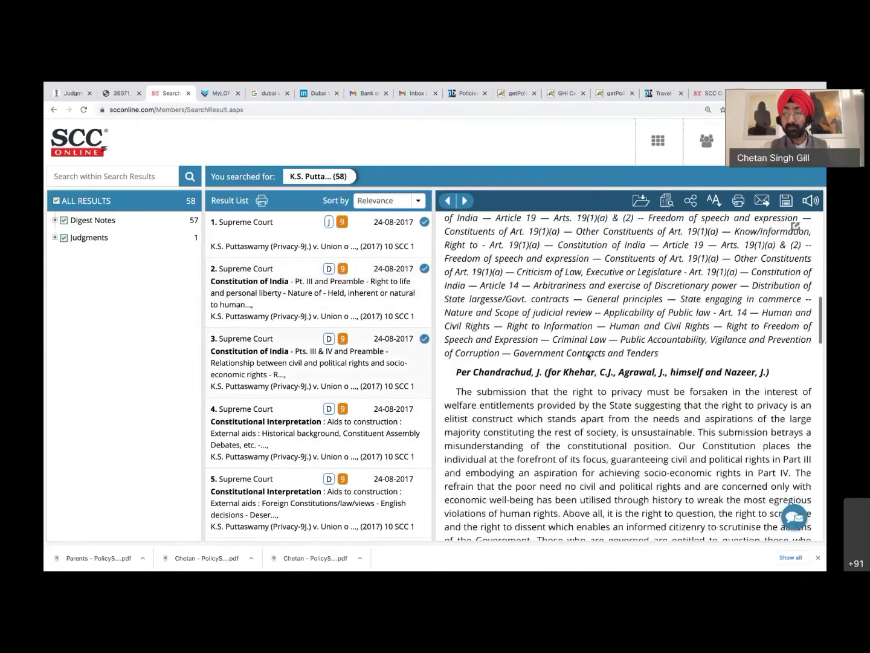
{"action": "scroll", "coordinate": [589, 355], "scroll_direction": "up", "scroll_amount": 3}
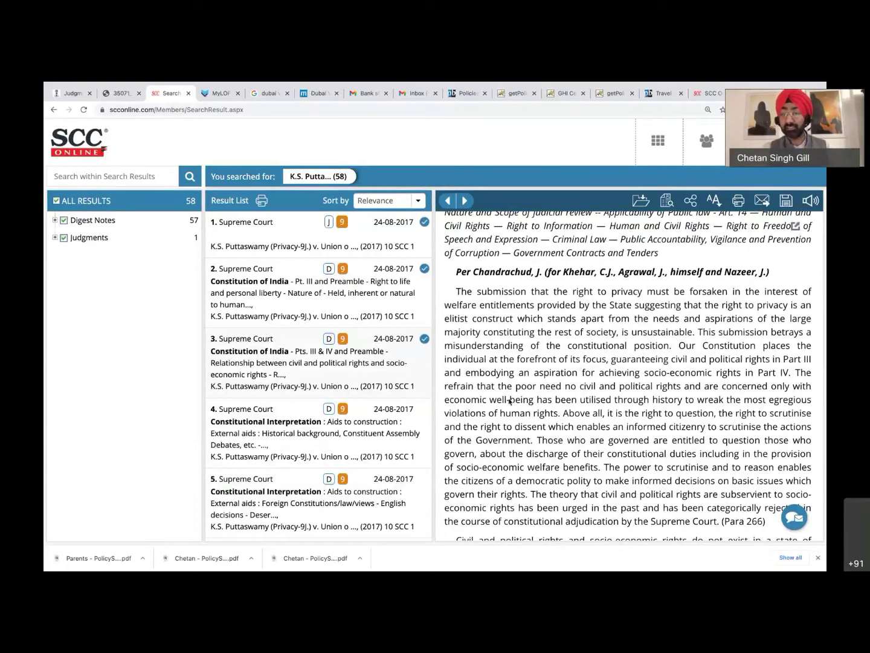
Open the Article 14 digest note on arbitrariness and exercise of discretionary power, and read through to the concurring opinion.
{"action": "scroll", "coordinate": [390, 362], "scroll_direction": "down", "scroll_amount": 2}
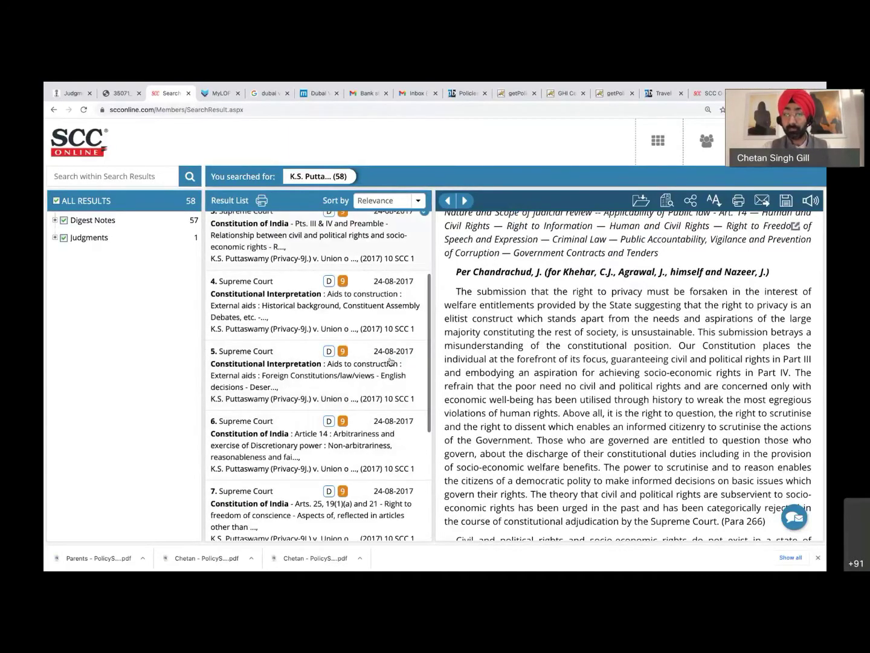
{"action": "scroll", "coordinate": [374, 369], "scroll_direction": "down", "scroll_amount": 1}
{"action": "left_click", "coordinate": [360, 375]}
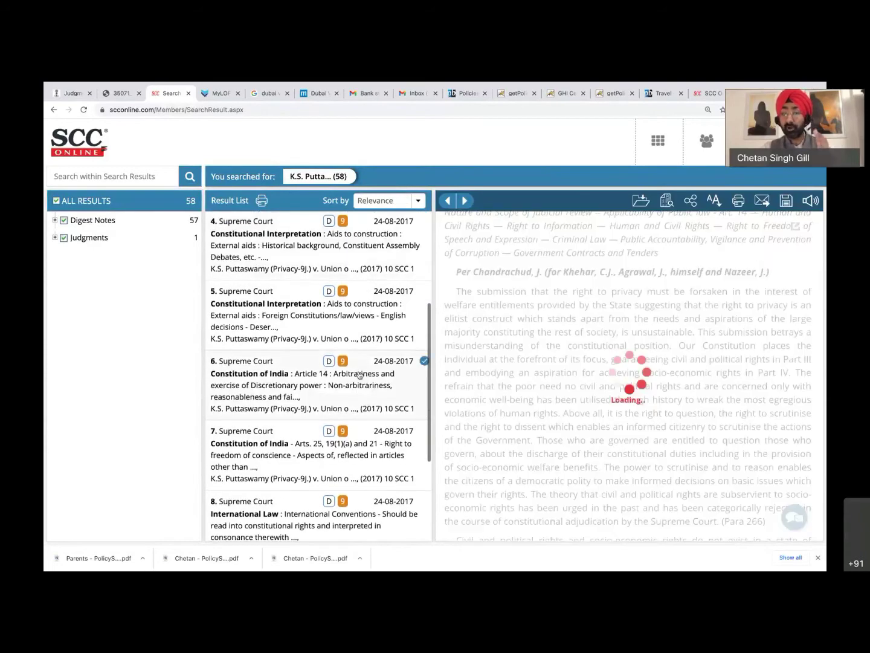
{"action": "scroll", "coordinate": [562, 434], "scroll_direction": "down", "scroll_amount": 5}
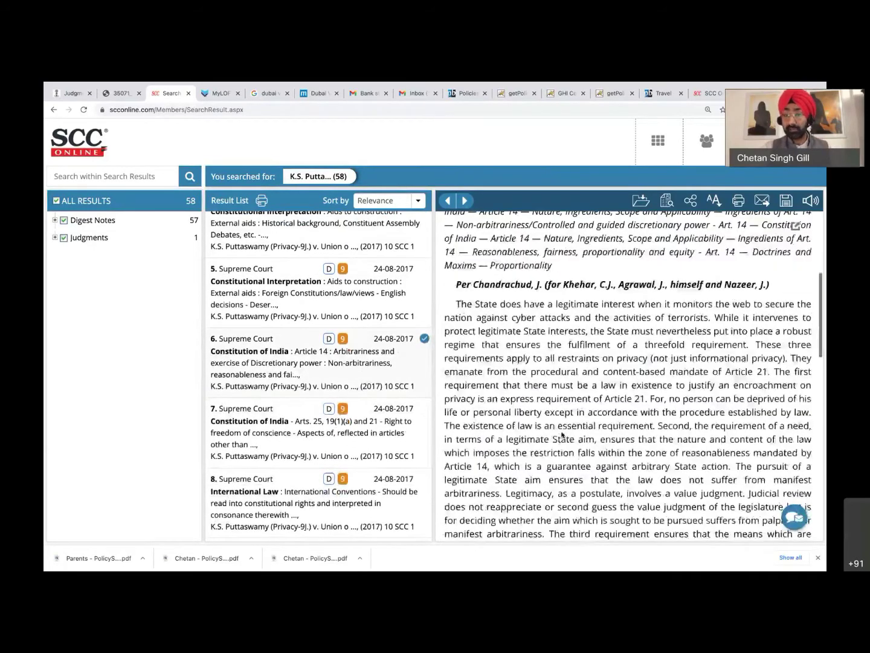
{"action": "scroll", "coordinate": [562, 433], "scroll_direction": "down", "scroll_amount": 3}
{"action": "scroll", "coordinate": [562, 434], "scroll_direction": "down", "scroll_amount": 8}
{"action": "scroll", "coordinate": [563, 434], "scroll_direction": "up", "scroll_amount": 2}
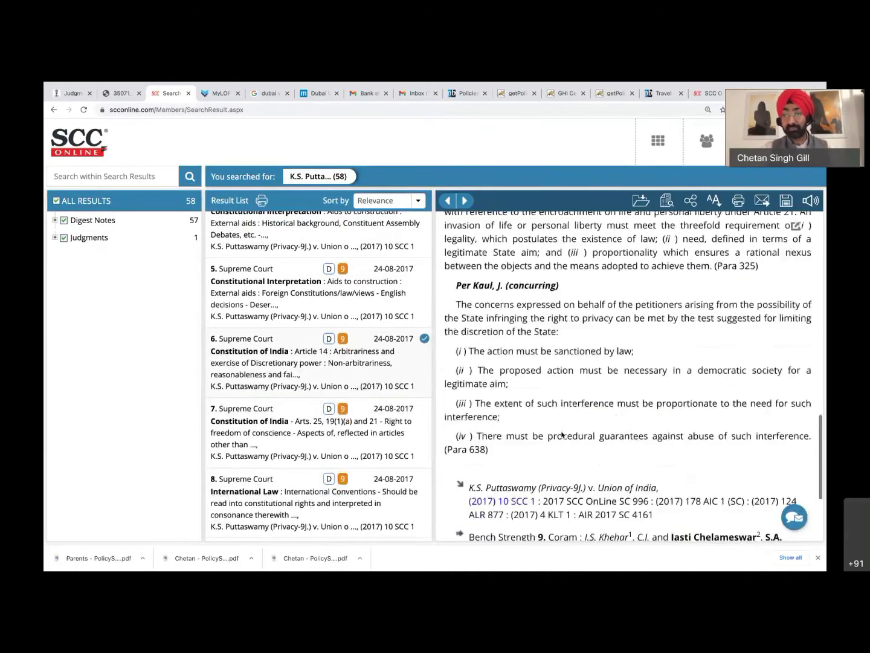
Look back through the Article 14 digest note to its opening headnote and reopen the full K.S. Puttaswamy (Privacy-9J.) judgment.
{"action": "scroll", "coordinate": [562, 434], "scroll_direction": "up", "scroll_amount": 4}
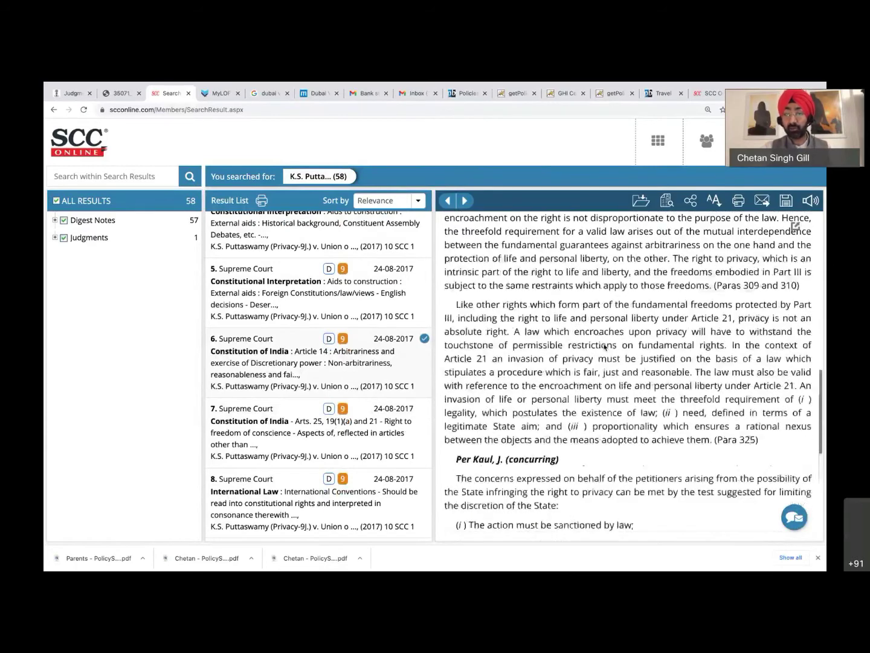
{"action": "scroll", "coordinate": [604, 346], "scroll_direction": "up", "scroll_amount": 3}
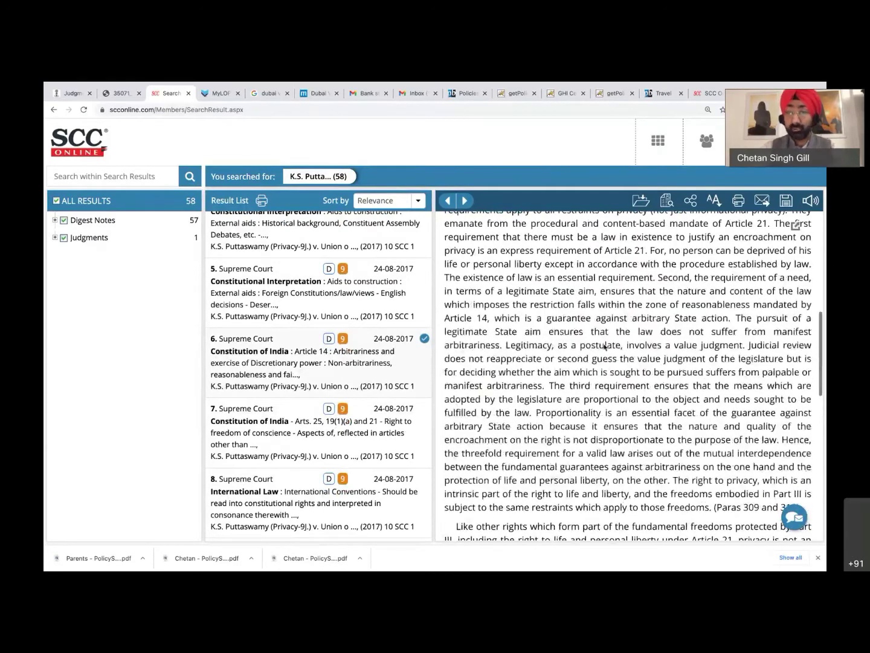
{"action": "scroll", "coordinate": [605, 346], "scroll_direction": "up", "scroll_amount": 5}
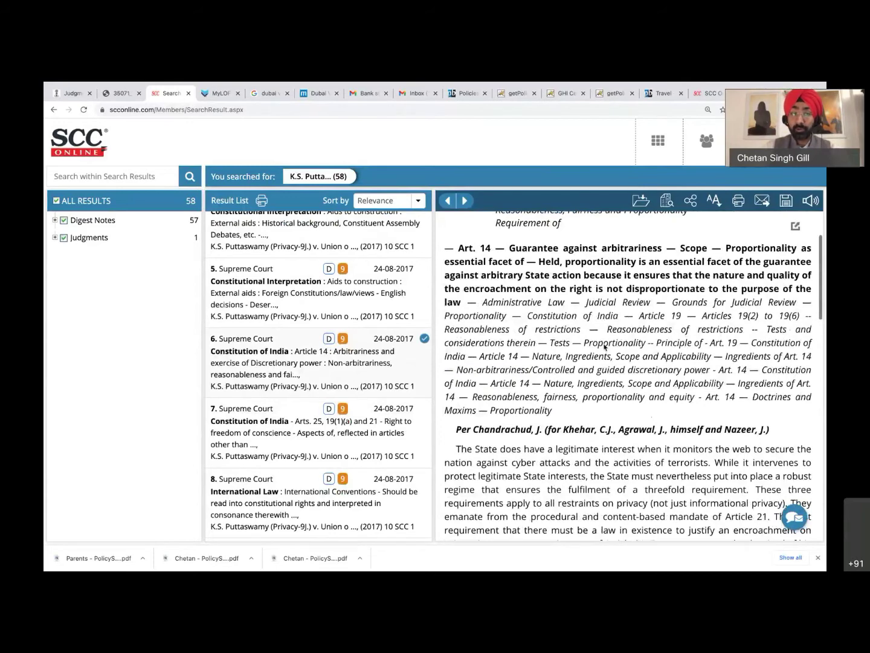
{"action": "scroll", "coordinate": [382, 276], "scroll_direction": "up", "scroll_amount": 4}
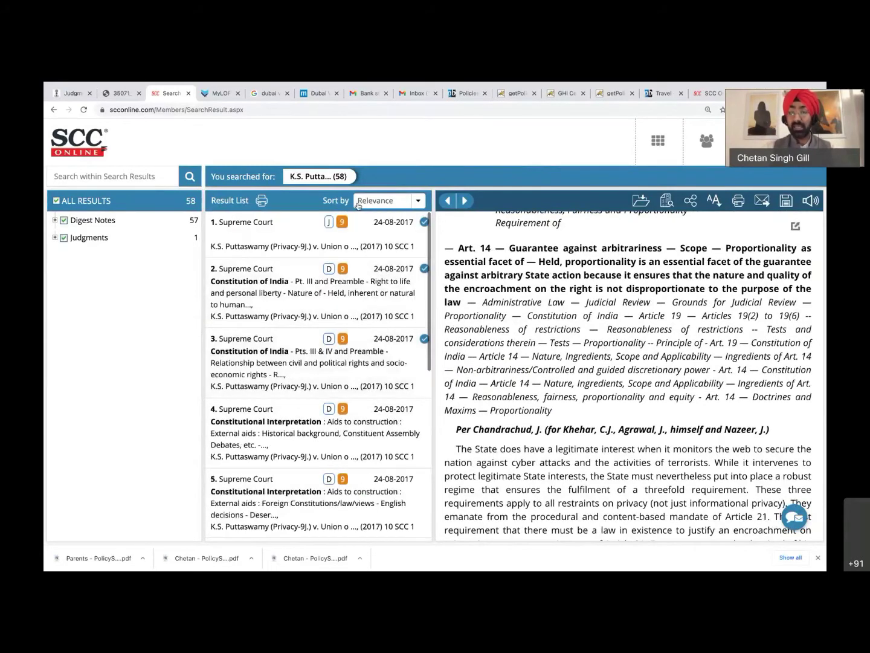
{"action": "left_click", "coordinate": [360, 238]}
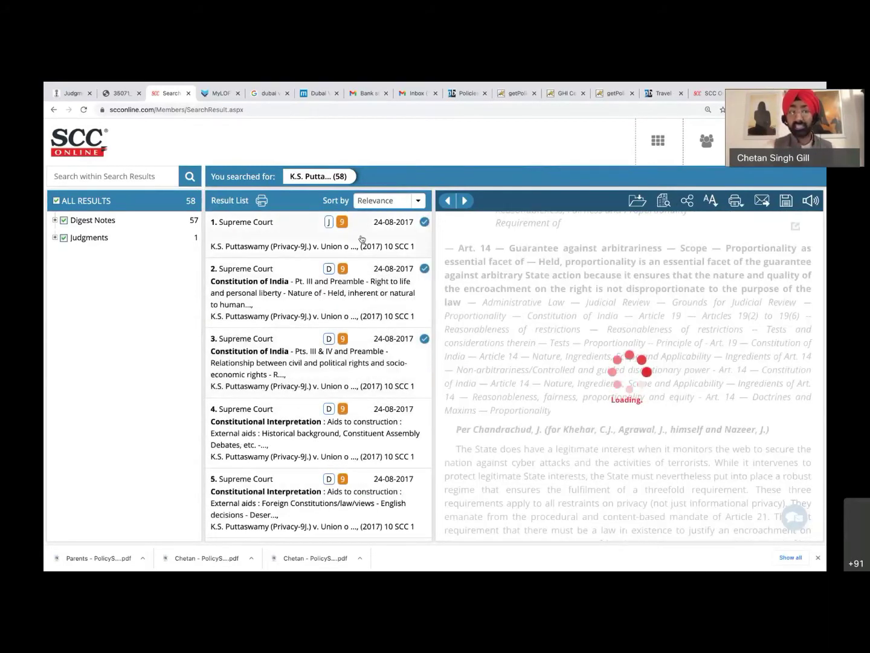
Switch to the Supreme Court's PDF 35071_2012_Judgement_24-Aug-2017.pdf and examine the petition list and the judgment's division into sections.
{"action": "left_click", "coordinate": [122, 117]}
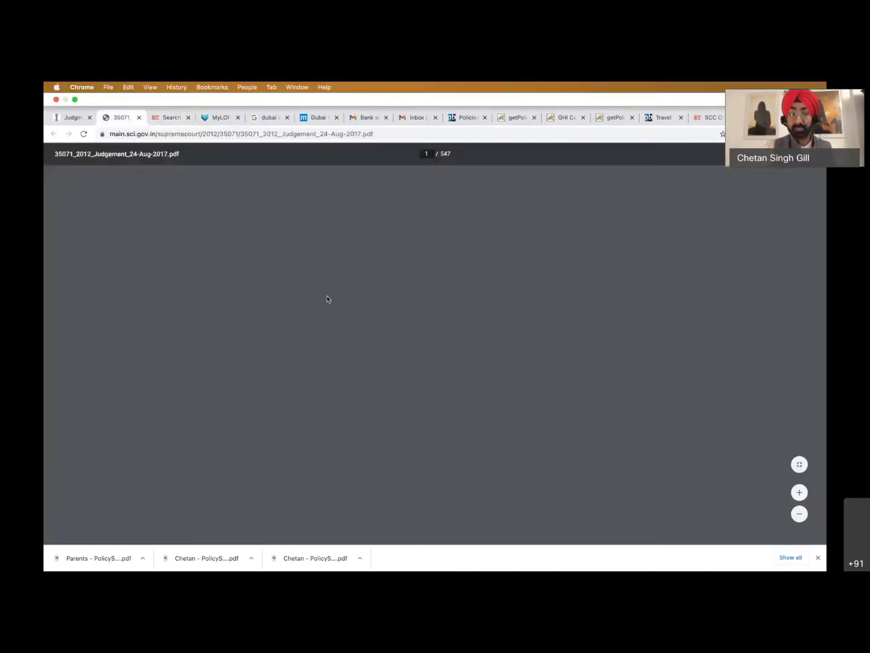
{"action": "scroll", "coordinate": [374, 322], "scroll_direction": "down", "scroll_amount": 7}
{"action": "scroll", "coordinate": [373, 322], "scroll_direction": "down", "scroll_amount": 2}
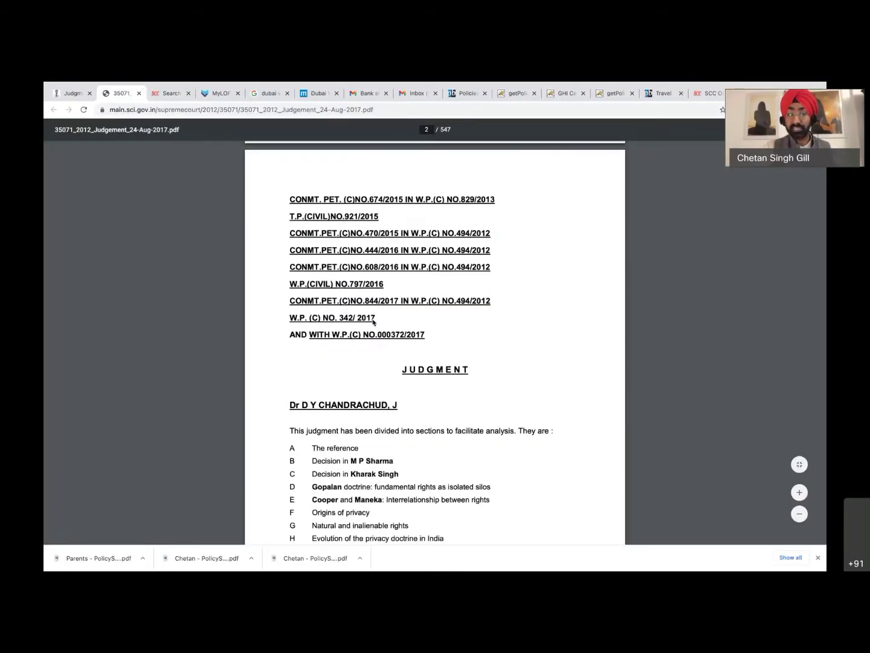
{"action": "scroll", "coordinate": [373, 322], "scroll_direction": "down", "scroll_amount": 1}
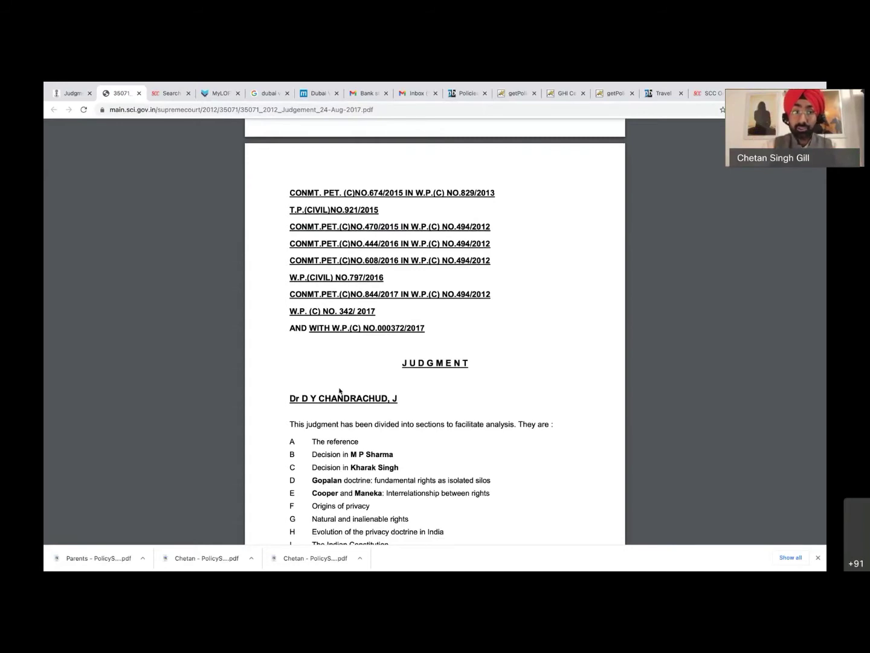
Return to the SCC Online judgment and read the index to headnote and the key rulings in shortnotes A and B.
{"action": "left_click", "coordinate": [171, 94]}
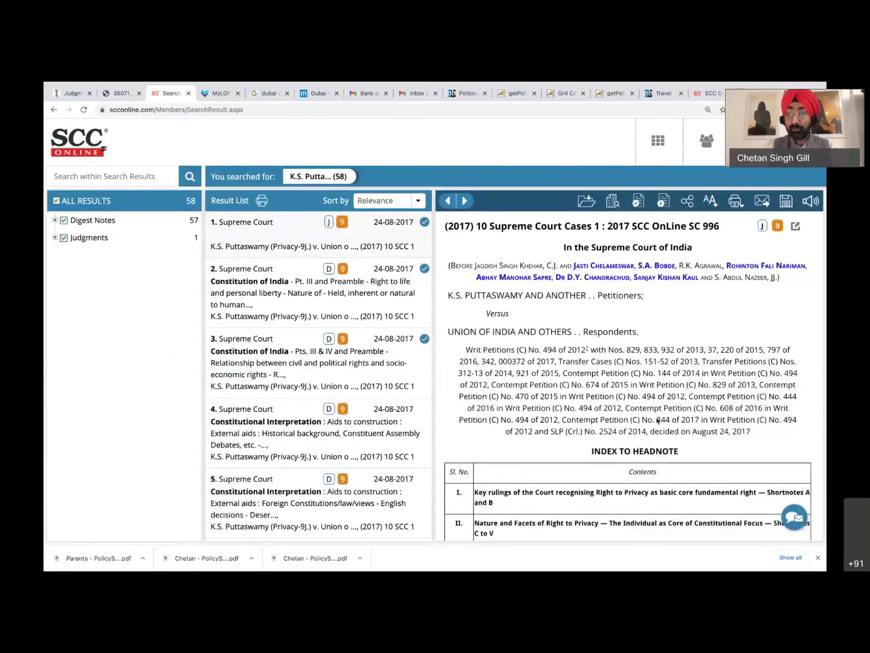
{"action": "scroll", "coordinate": [658, 422], "scroll_direction": "down", "scroll_amount": 2}
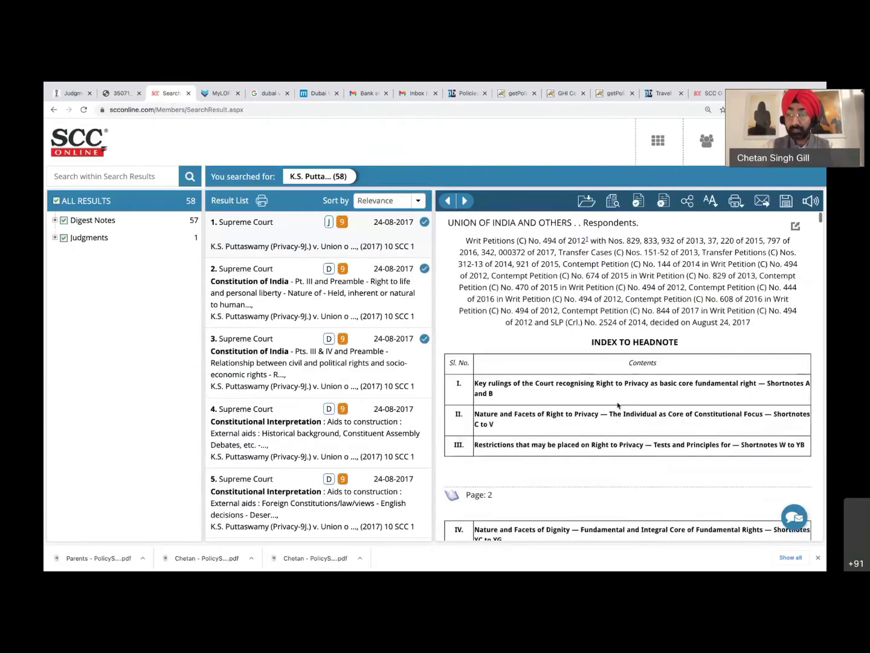
{"action": "scroll", "coordinate": [617, 406], "scroll_direction": "down", "scroll_amount": 4}
{"action": "scroll", "coordinate": [618, 406], "scroll_direction": "down", "scroll_amount": 1}
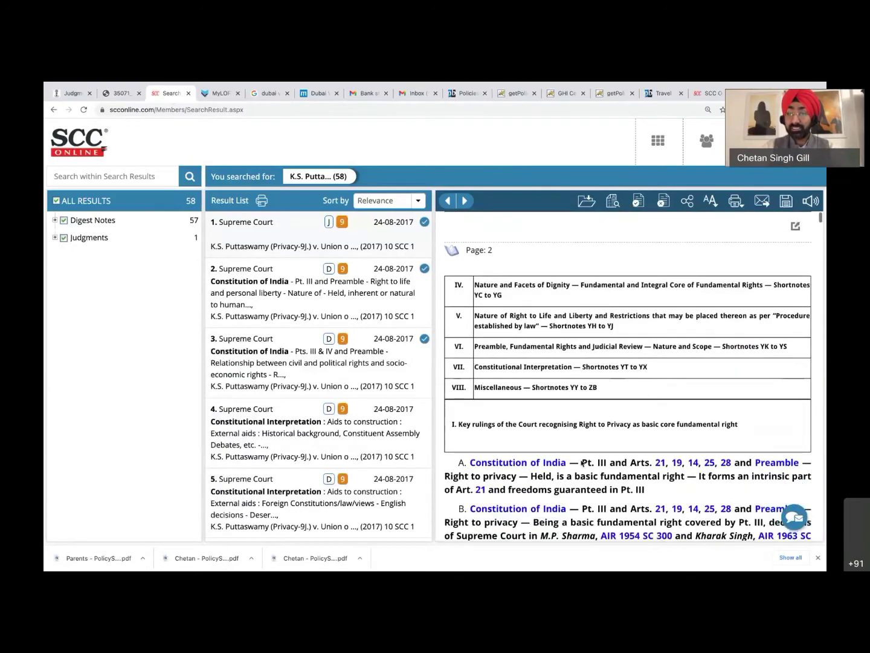
{"action": "scroll", "coordinate": [591, 464], "scroll_direction": "down", "scroll_amount": 2}
{"action": "scroll", "coordinate": [600, 463], "scroll_direction": "down", "scroll_amount": 3}
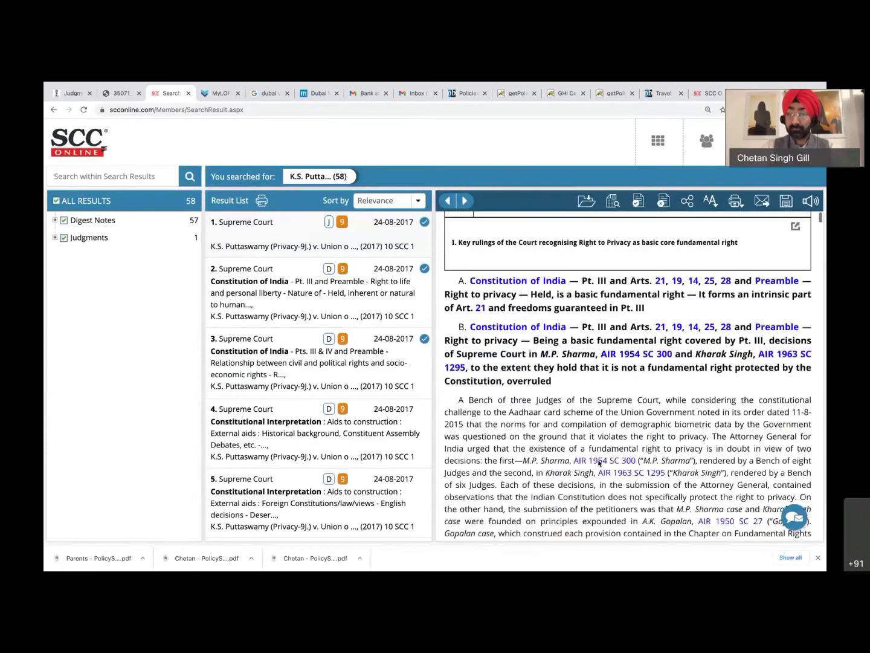
{"action": "scroll", "coordinate": [599, 463], "scroll_direction": "down", "scroll_amount": 1}
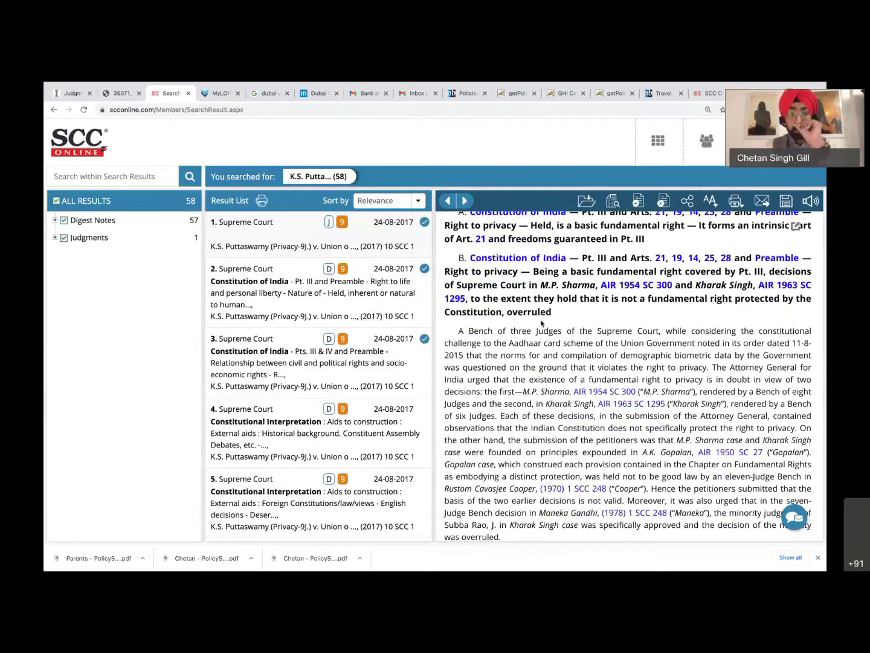
Go back to the index to headnote and review its entries I to VIII with their shortnote ranges.
{"action": "scroll", "coordinate": [542, 324], "scroll_direction": "up", "scroll_amount": 1}
{"action": "scroll", "coordinate": [542, 324], "scroll_direction": "up", "scroll_amount": 1}
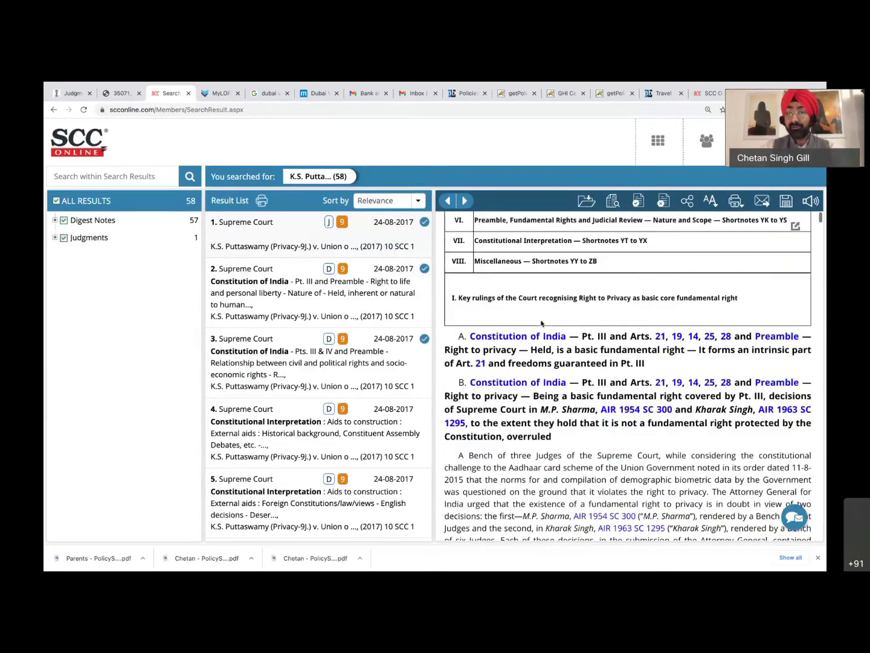
{"action": "scroll", "coordinate": [542, 323], "scroll_direction": "up", "scroll_amount": 3}
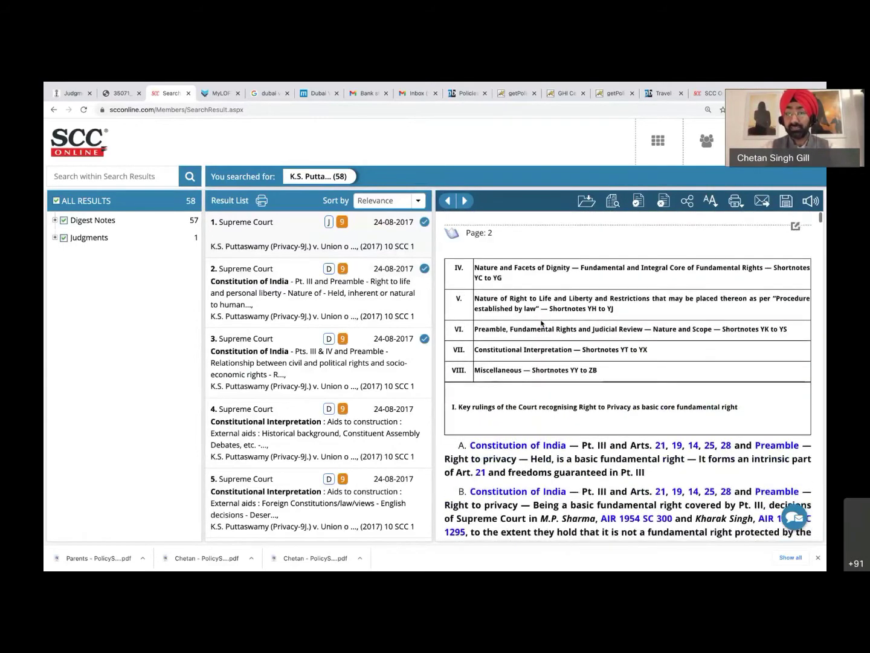
{"action": "scroll", "coordinate": [541, 324], "scroll_direction": "up", "scroll_amount": 2}
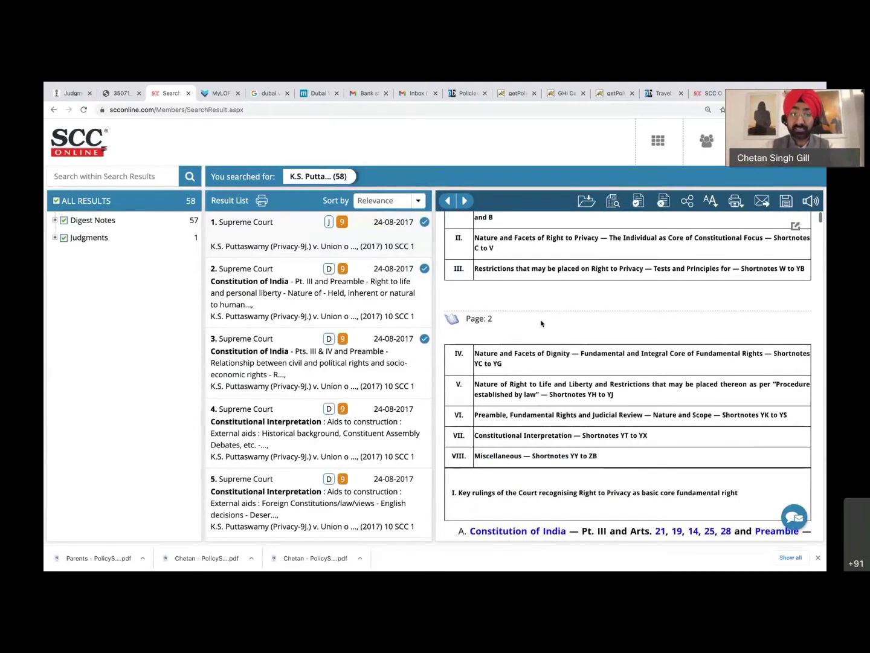
{"action": "scroll", "coordinate": [541, 324], "scroll_direction": "up", "scroll_amount": 1}
{"action": "scroll", "coordinate": [541, 324], "scroll_direction": "up", "scroll_amount": 1}
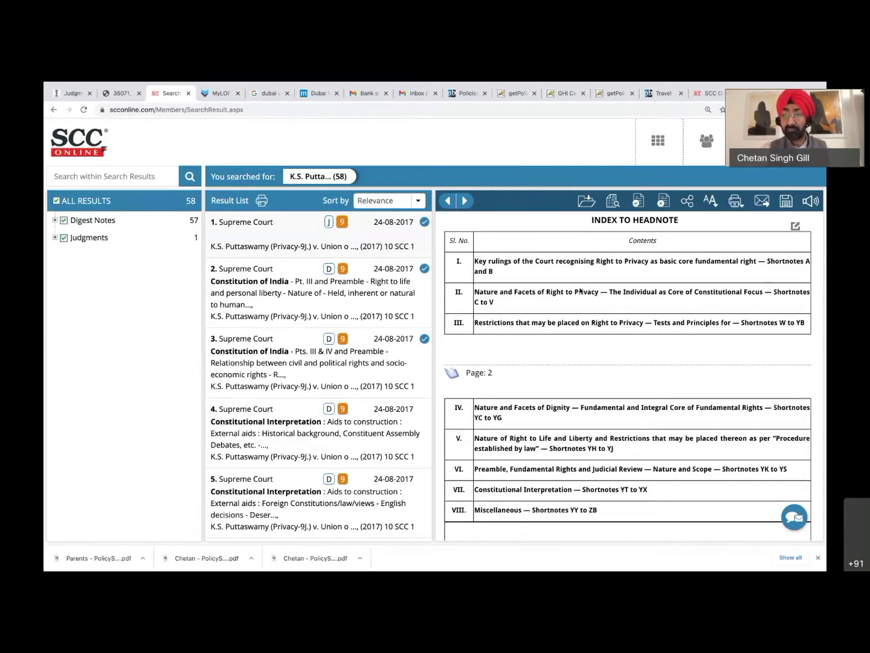
Read part I of the headnote on key rulings, through the per curiam holding to the part II heading.
{"action": "scroll", "coordinate": [541, 339], "scroll_direction": "down", "scroll_amount": 1}
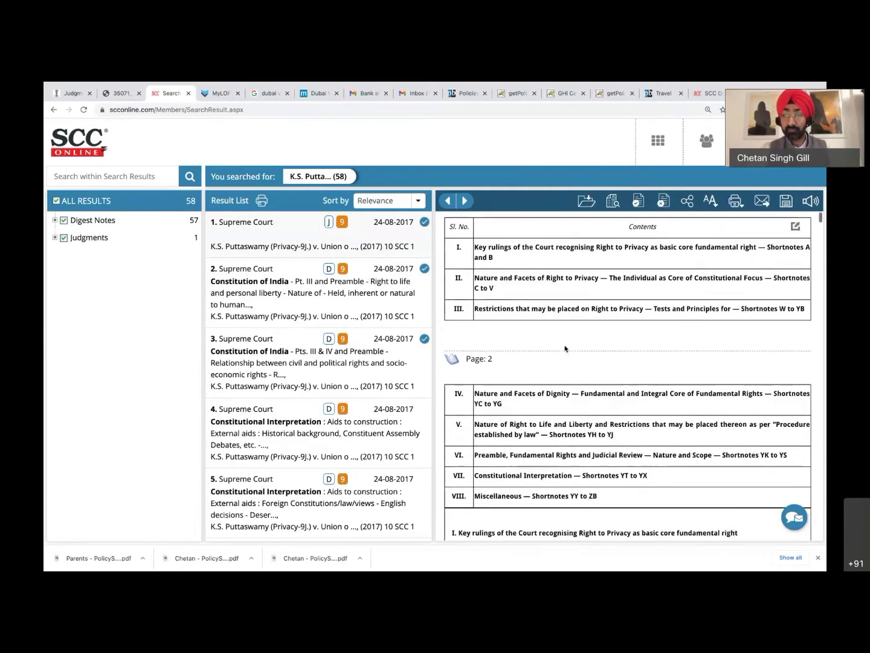
{"action": "scroll", "coordinate": [562, 350], "scroll_direction": "down", "scroll_amount": 3}
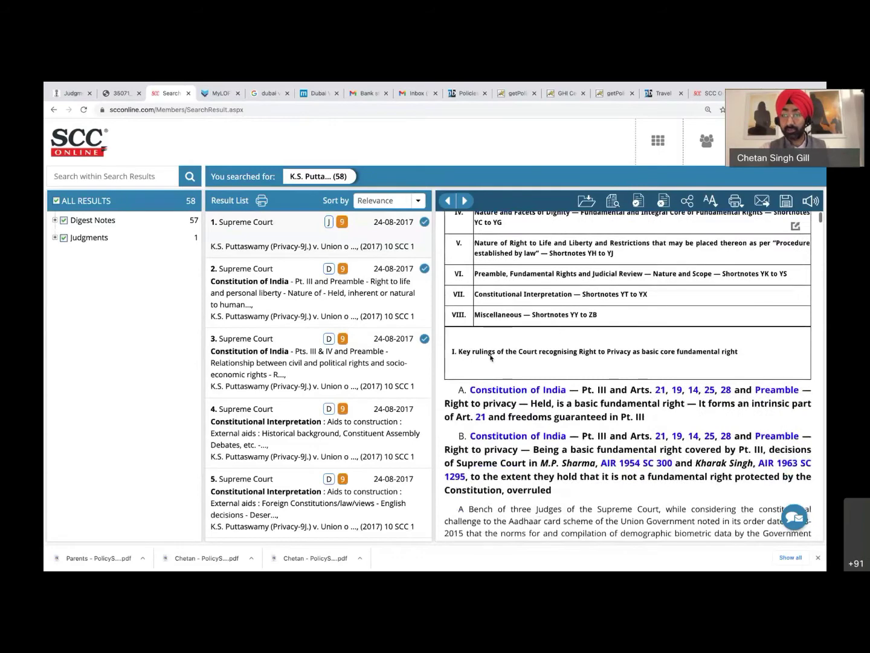
{"action": "scroll", "coordinate": [527, 394], "scroll_direction": "down", "scroll_amount": 1}
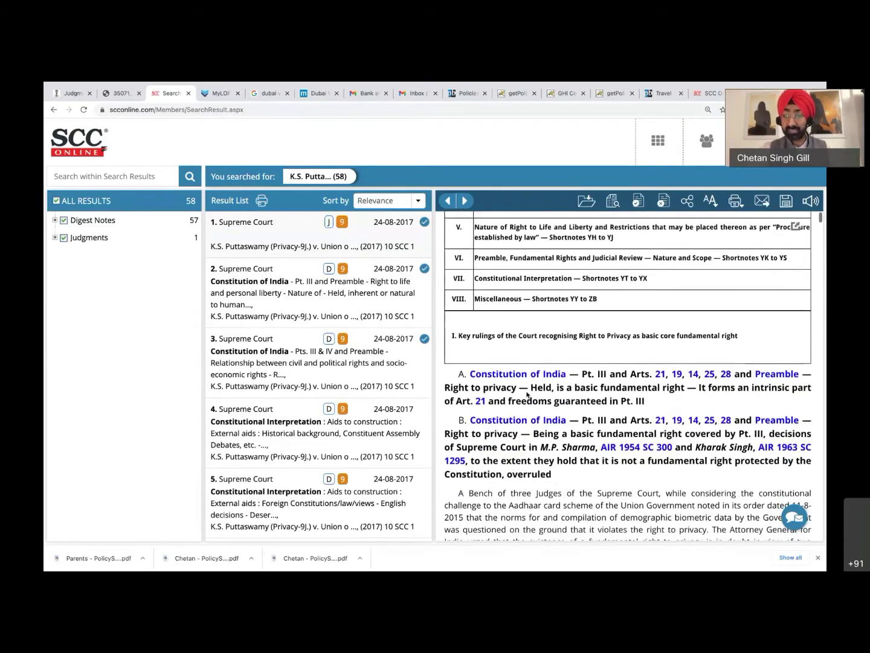
{"action": "scroll", "coordinate": [530, 465], "scroll_direction": "down", "scroll_amount": 2}
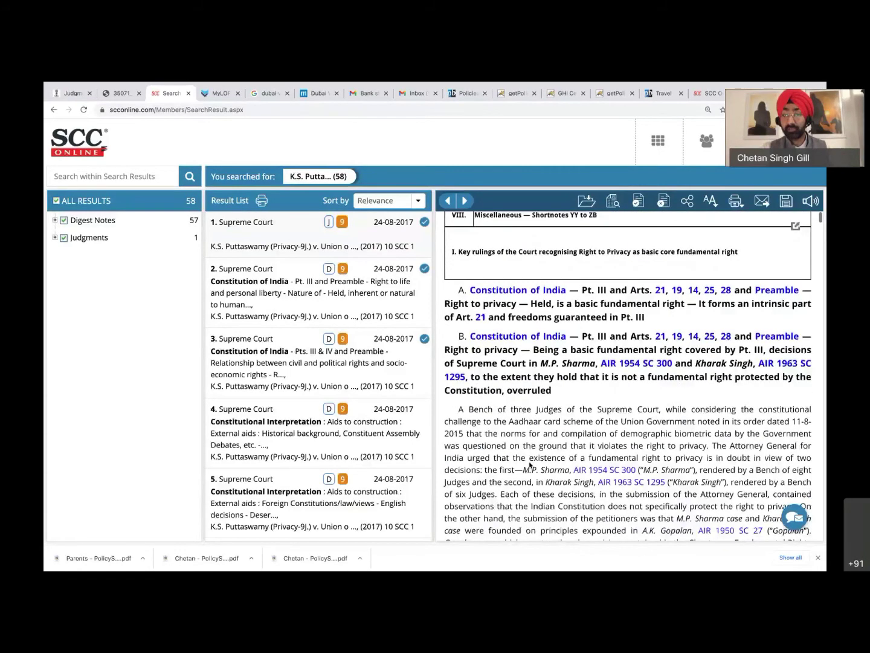
{"action": "scroll", "coordinate": [530, 464], "scroll_direction": "down", "scroll_amount": 5}
{"action": "scroll", "coordinate": [529, 464], "scroll_direction": "down", "scroll_amount": 4}
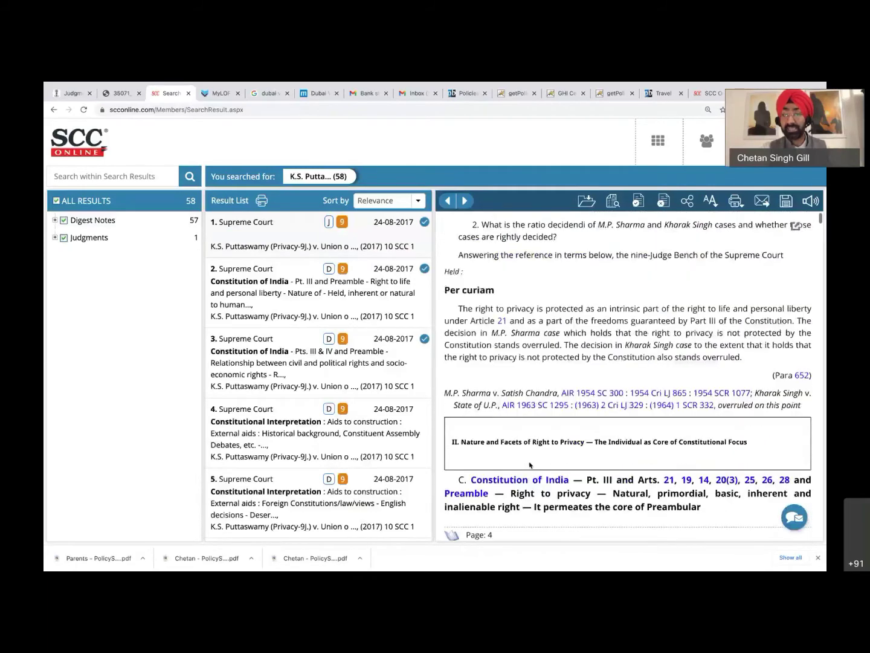
{"action": "scroll", "coordinate": [529, 465], "scroll_direction": "down", "scroll_amount": 1}
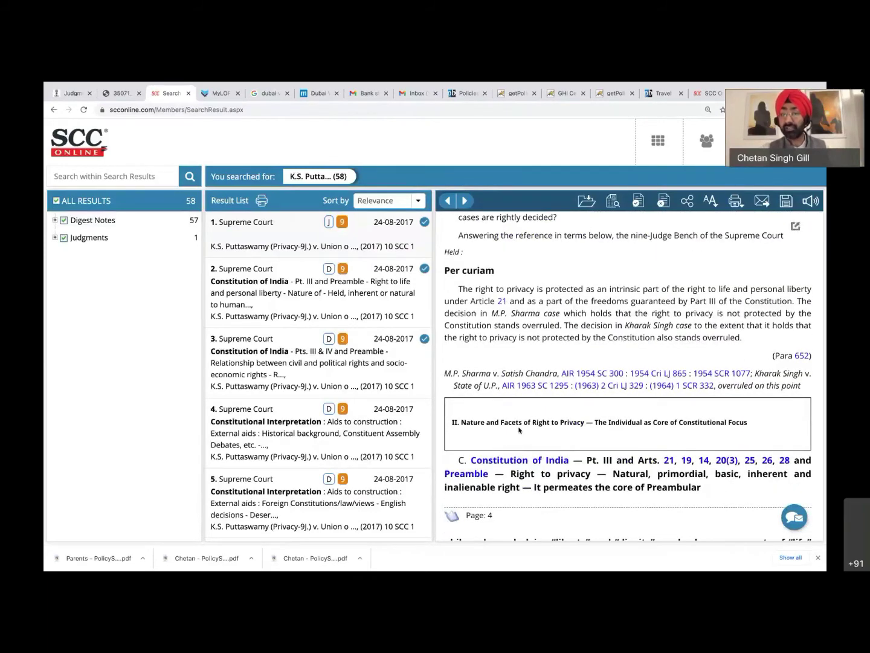
Skim the shortnotes on the nature and facets of the right to privacy, from shortnote C to the part III restrictions heading.
{"action": "scroll", "coordinate": [596, 433], "scroll_direction": "down", "scroll_amount": 10}
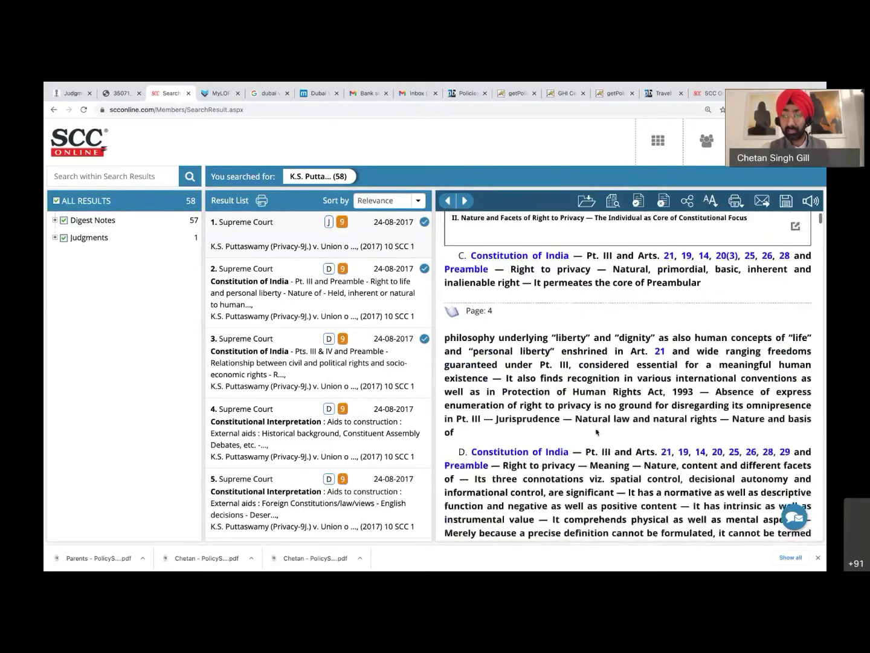
{"action": "scroll", "coordinate": [596, 432], "scroll_direction": "down", "scroll_amount": 9}
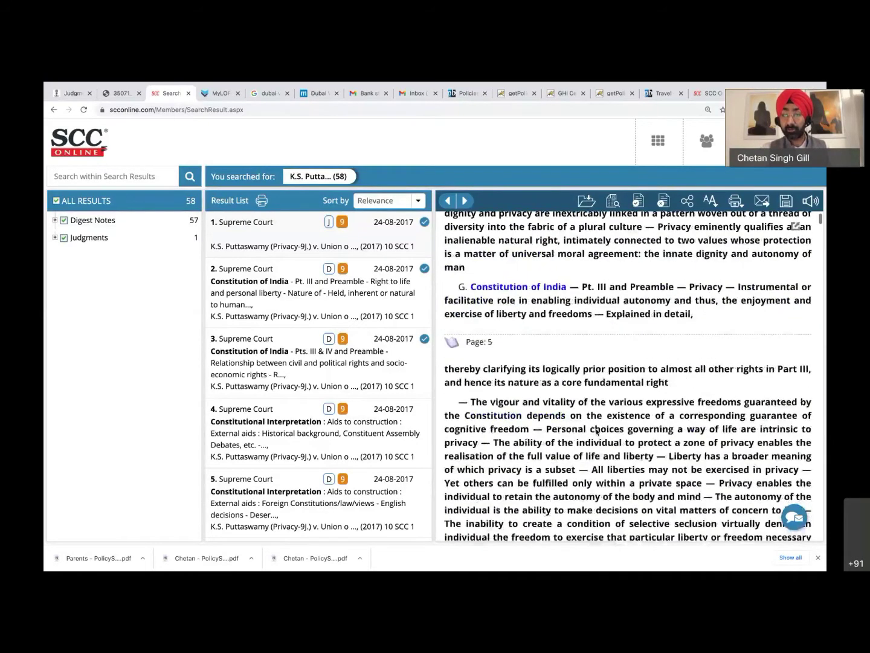
{"action": "scroll", "coordinate": [595, 430], "scroll_direction": "down", "scroll_amount": 9}
{"action": "scroll", "coordinate": [595, 432], "scroll_direction": "down", "scroll_amount": 6}
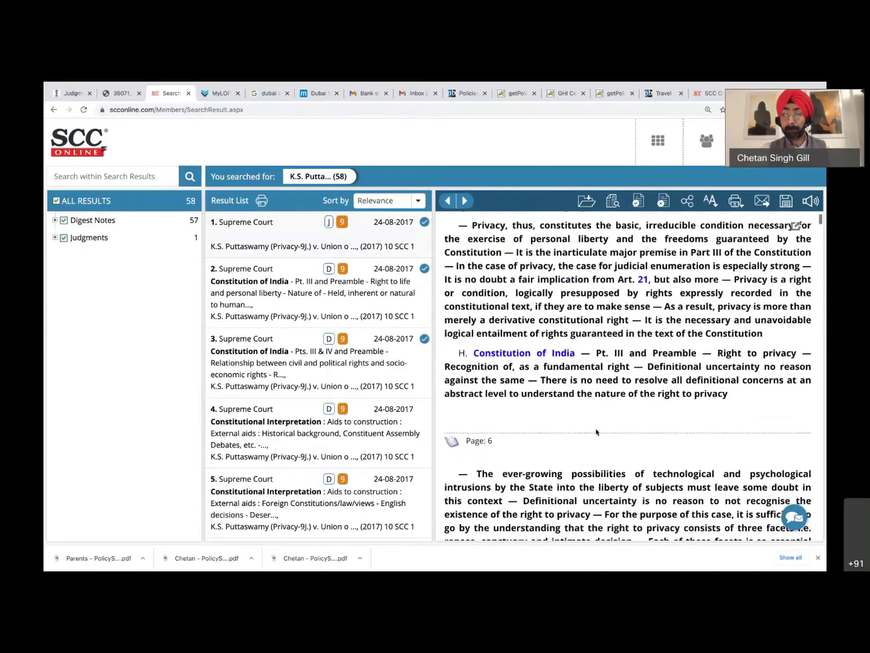
{"action": "scroll", "coordinate": [596, 431], "scroll_direction": "down", "scroll_amount": 4}
{"action": "scroll", "coordinate": [596, 432], "scroll_direction": "down", "scroll_amount": 7}
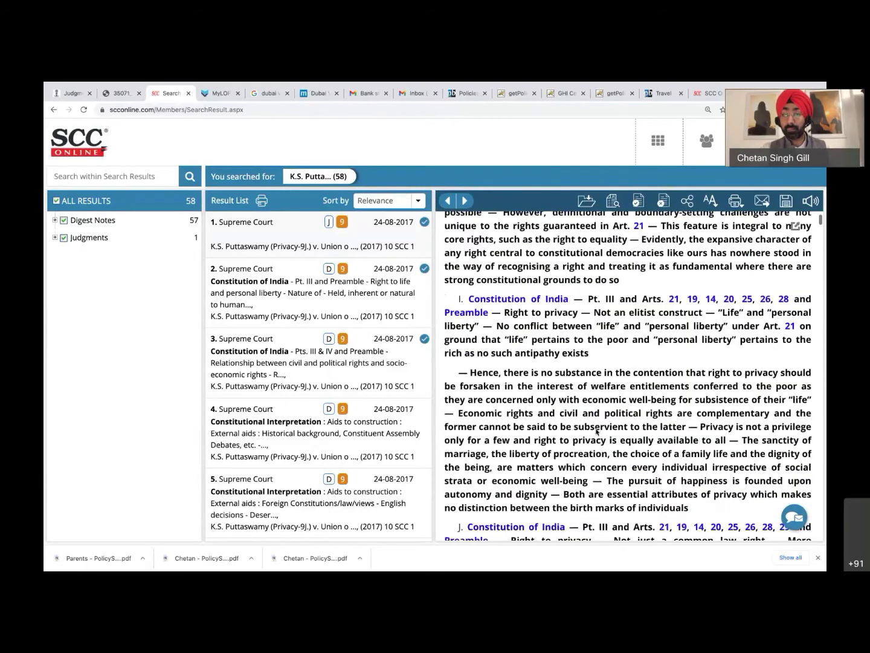
{"action": "scroll", "coordinate": [595, 432], "scroll_direction": "down", "scroll_amount": 18}
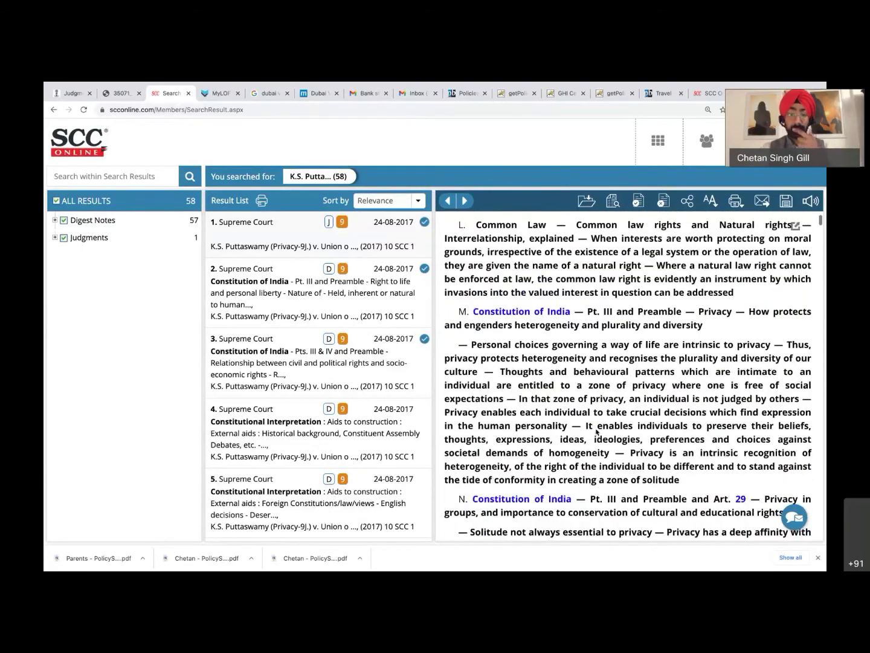
{"action": "scroll", "coordinate": [595, 431], "scroll_direction": "down", "scroll_amount": 20}
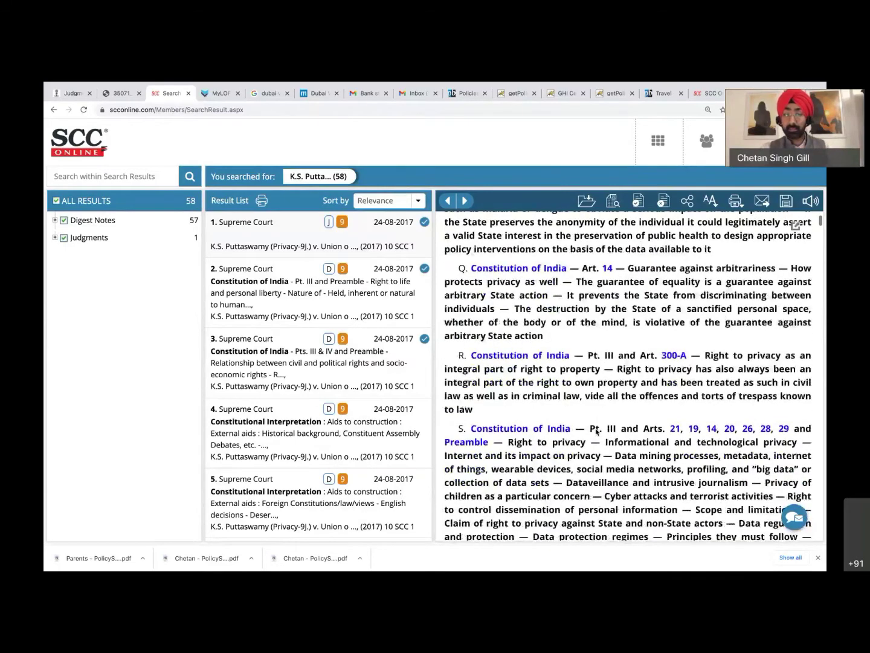
{"action": "scroll", "coordinate": [596, 432], "scroll_direction": "down", "scroll_amount": 20}
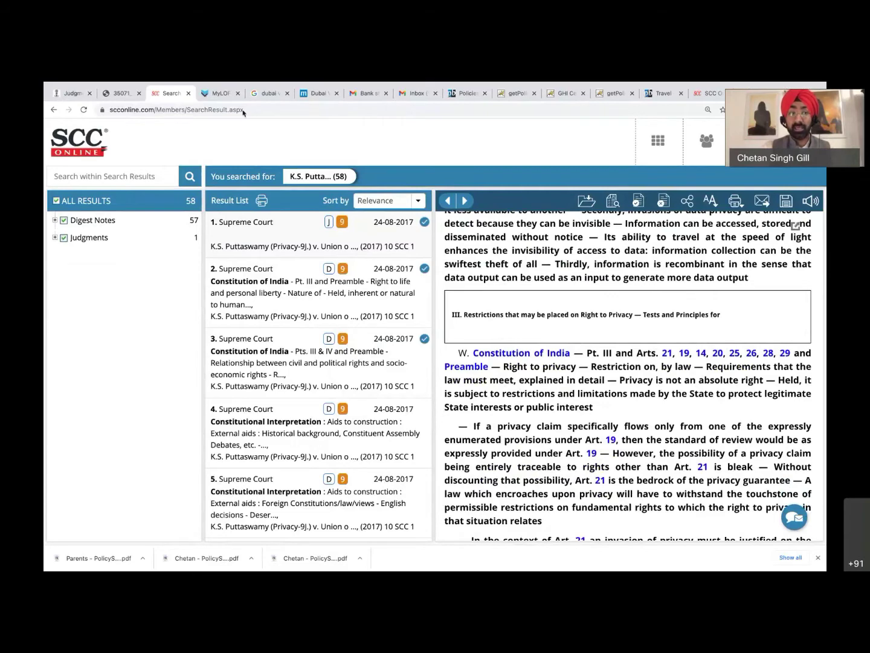
Compare the Supreme Court's PDF judgment with the part III headnote on restrictions in the SCC Online version.
{"action": "left_click", "coordinate": [128, 98]}
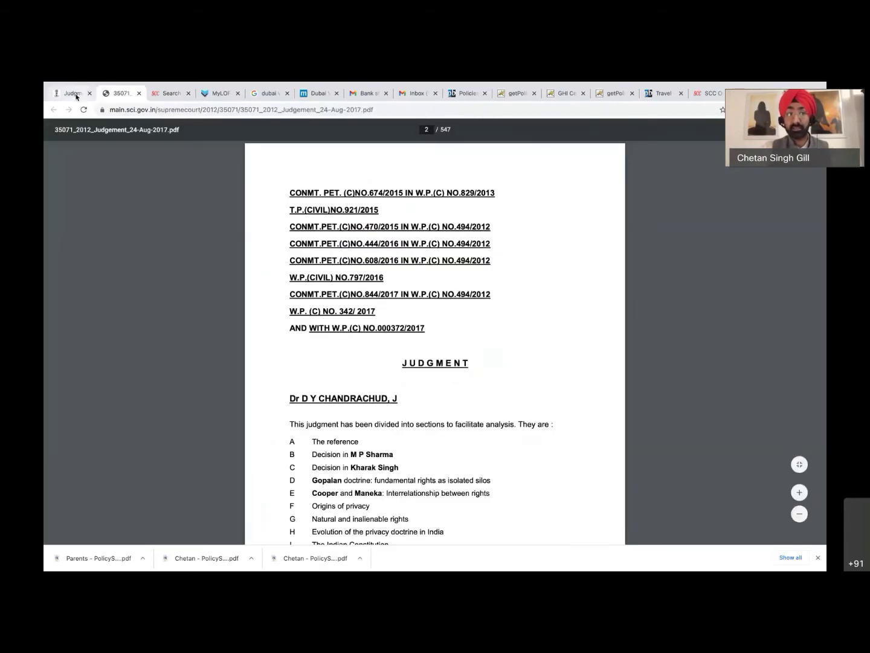
{"action": "left_click", "coordinate": [170, 93]}
{"action": "scroll", "coordinate": [477, 345], "scroll_direction": "down", "scroll_amount": 1}
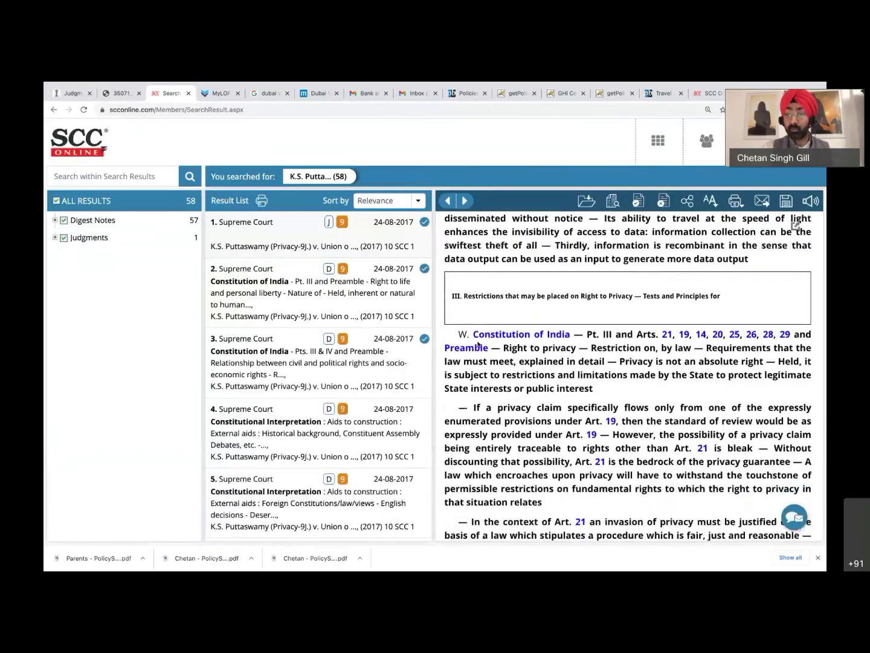
Return to the start of the SCC Online judgment and jump from the bench list to Dr D.Y. Chandrachud, J.'s opinion.
{"action": "scroll", "coordinate": [477, 345], "scroll_direction": "up", "scroll_amount": 3}
{"action": "scroll", "coordinate": [478, 345], "scroll_direction": "up", "scroll_amount": 3}
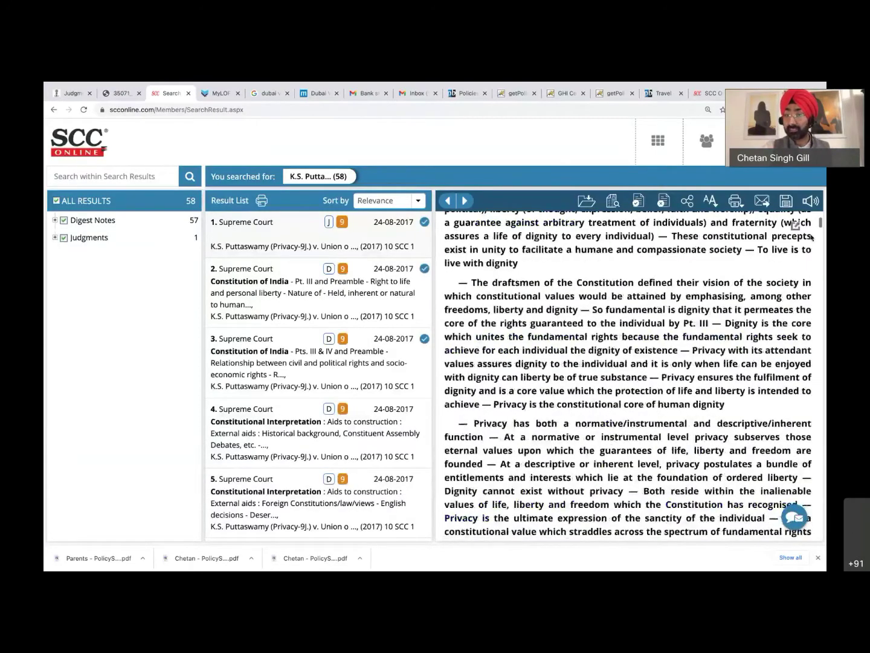
{"action": "left_click_drag", "start_coordinate": [821, 223], "coordinate": [820, 199]}
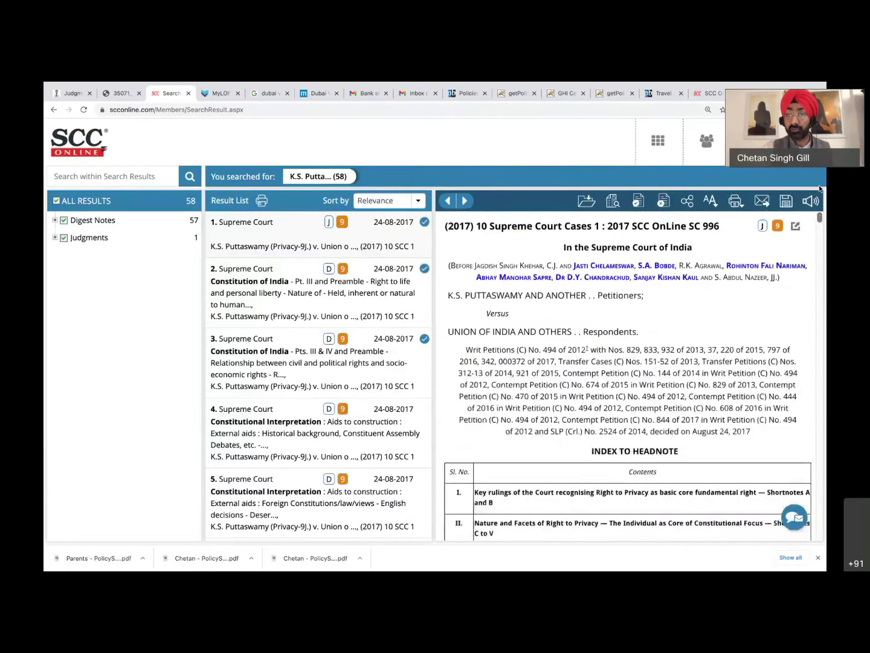
{"action": "left_click", "coordinate": [605, 283]}
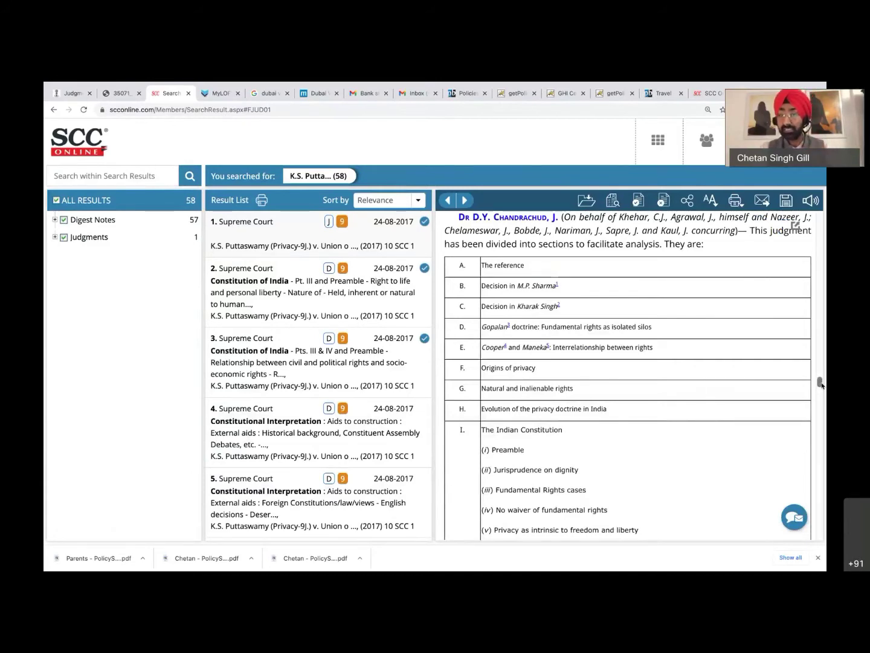
Go back from the start of the judges' opinions to the chronological list of cases cited and examine its entries and page references.
{"action": "scroll", "coordinate": [731, 365], "scroll_direction": "up", "scroll_amount": 3}
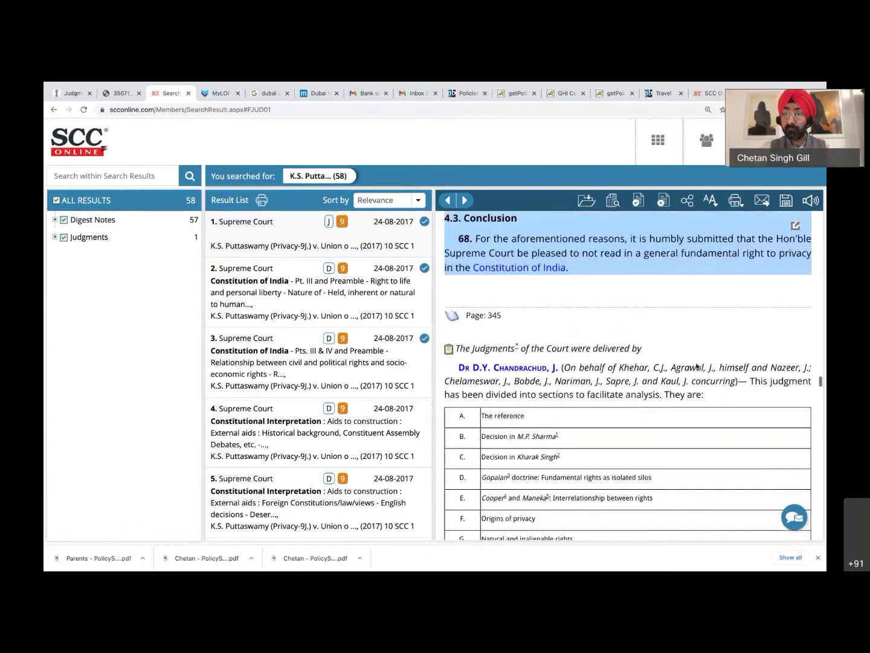
{"action": "scroll", "coordinate": [611, 240], "scroll_direction": "up", "scroll_amount": 1}
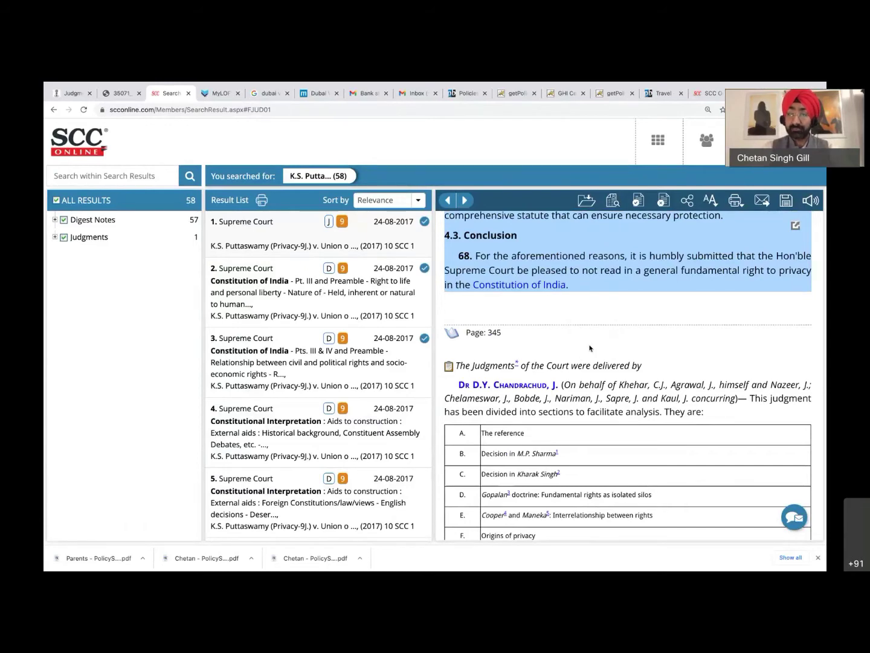
{"action": "scroll", "coordinate": [589, 349], "scroll_direction": "up", "scroll_amount": 10}
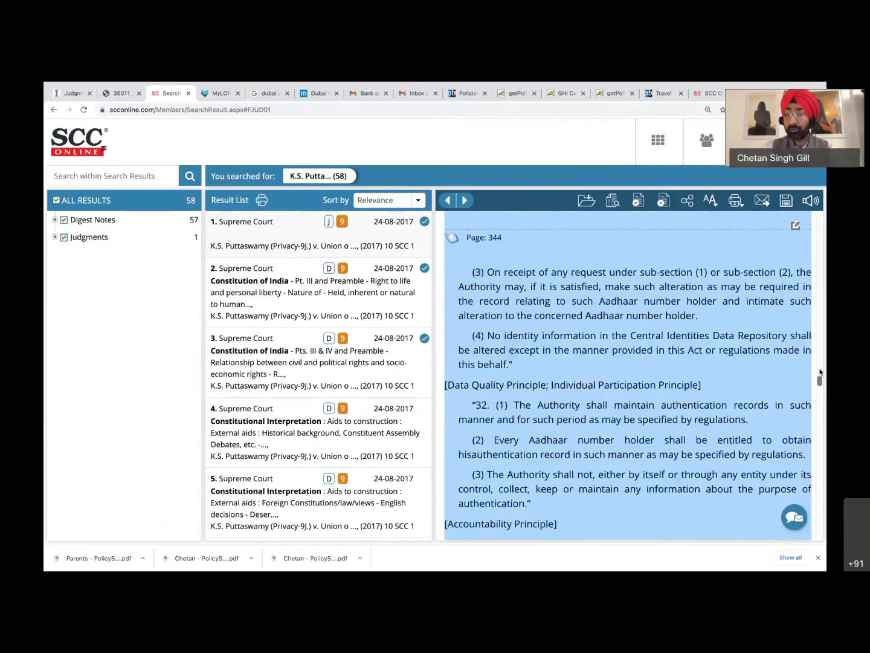
{"action": "left_click_drag", "start_coordinate": [820, 373], "coordinate": [817, 257]}
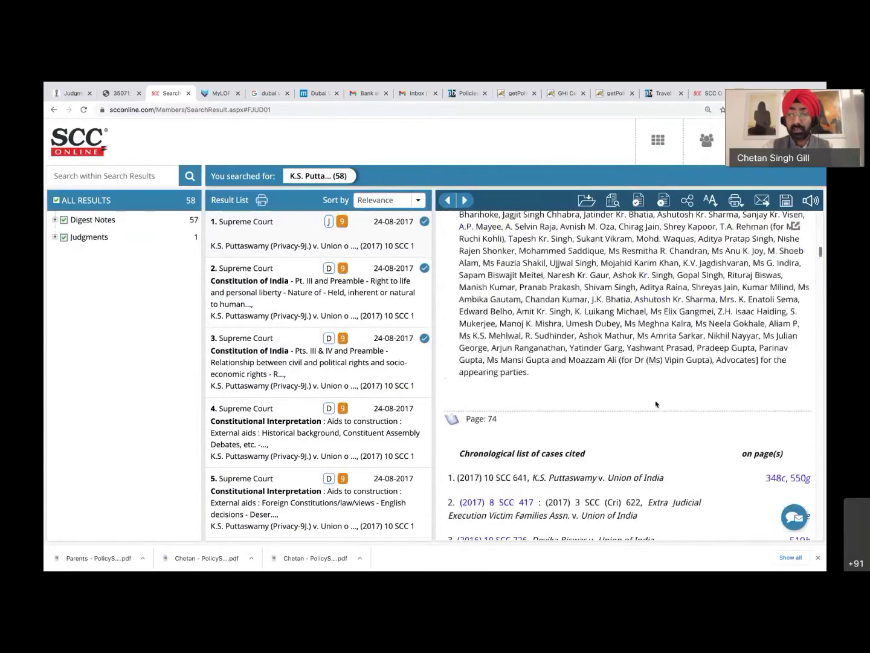
{"action": "scroll", "coordinate": [656, 404], "scroll_direction": "down", "scroll_amount": 2}
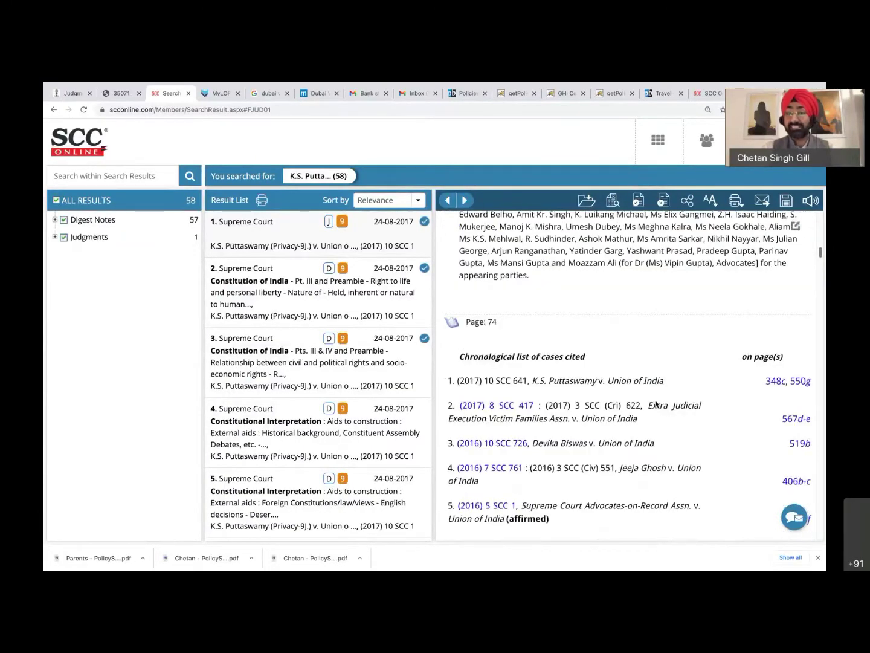
{"action": "scroll", "coordinate": [656, 404], "scroll_direction": "down", "scroll_amount": 1}
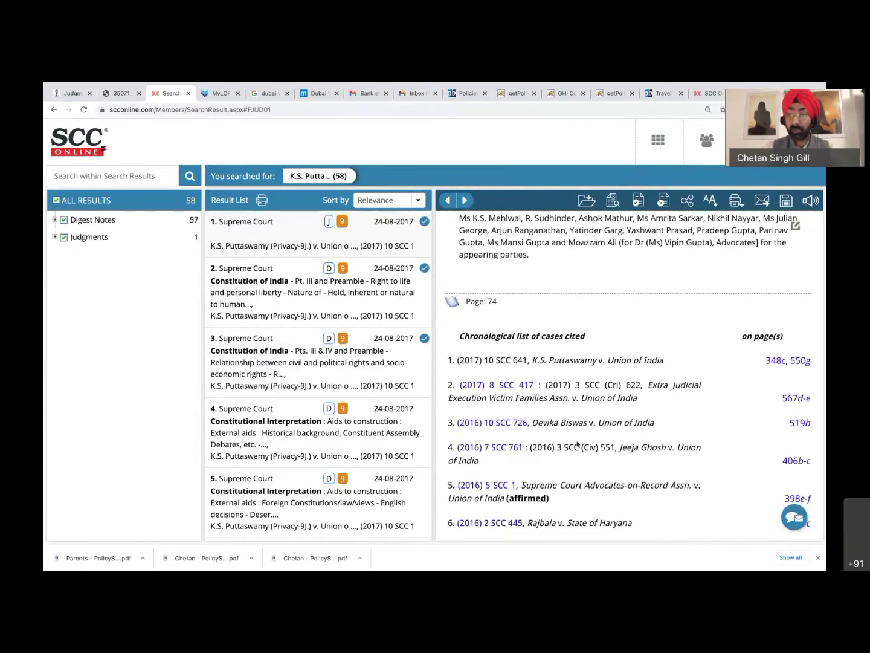
{"action": "scroll", "coordinate": [623, 415], "scroll_direction": "down", "scroll_amount": 1}
{"action": "scroll", "coordinate": [624, 416], "scroll_direction": "down", "scroll_amount": 1}
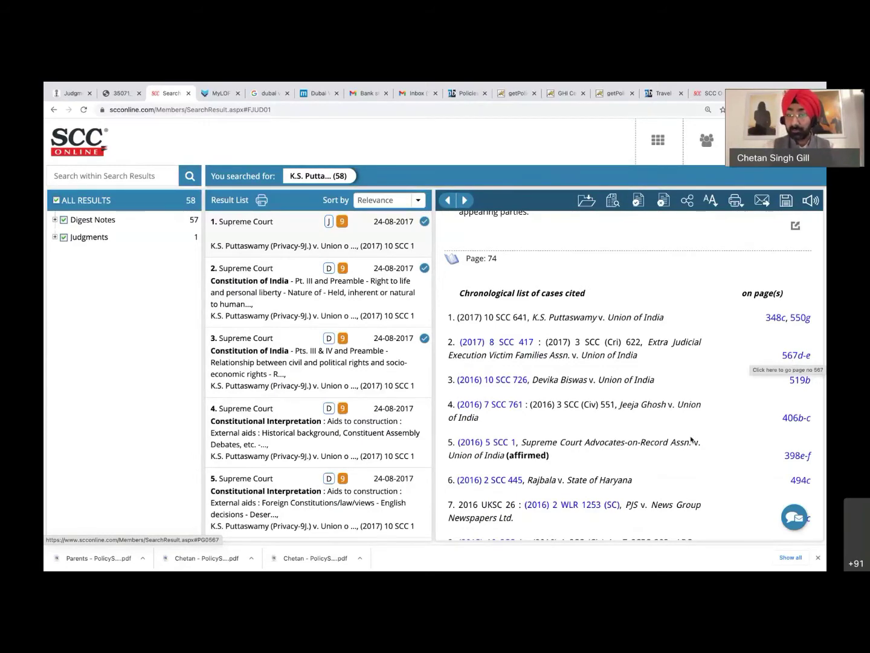
Skim the list of cited cases to its end and examine the Summary of Arguments index that follows.
{"action": "scroll", "coordinate": [691, 440], "scroll_direction": "down", "scroll_amount": 20}
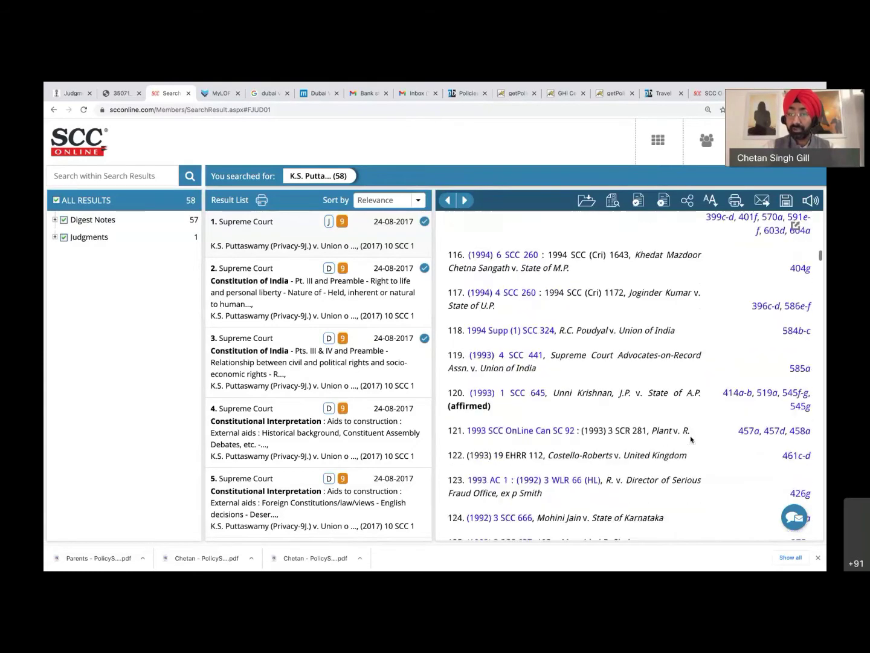
{"action": "scroll", "coordinate": [691, 440], "scroll_direction": "down", "scroll_amount": 15}
{"action": "scroll", "coordinate": [691, 440], "scroll_direction": "down", "scroll_amount": 10}
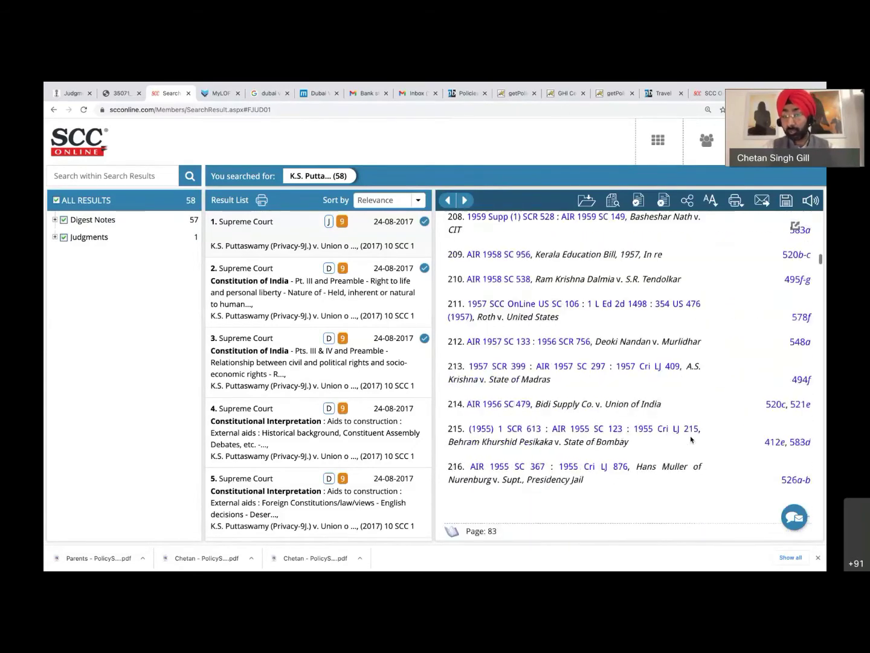
{"action": "scroll", "coordinate": [691, 438], "scroll_direction": "down", "scroll_amount": 9}
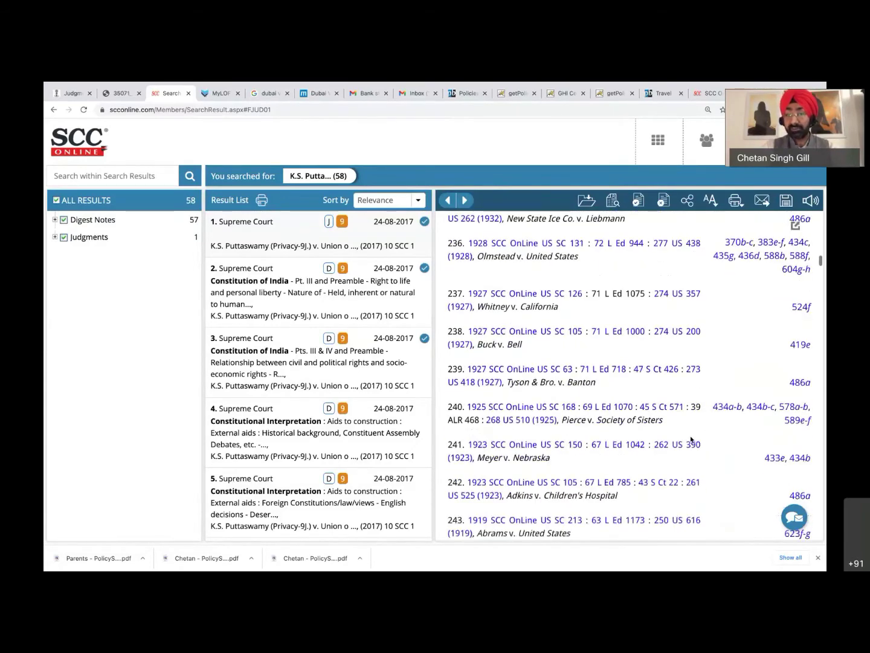
{"action": "scroll", "coordinate": [691, 439], "scroll_direction": "down", "scroll_amount": 15}
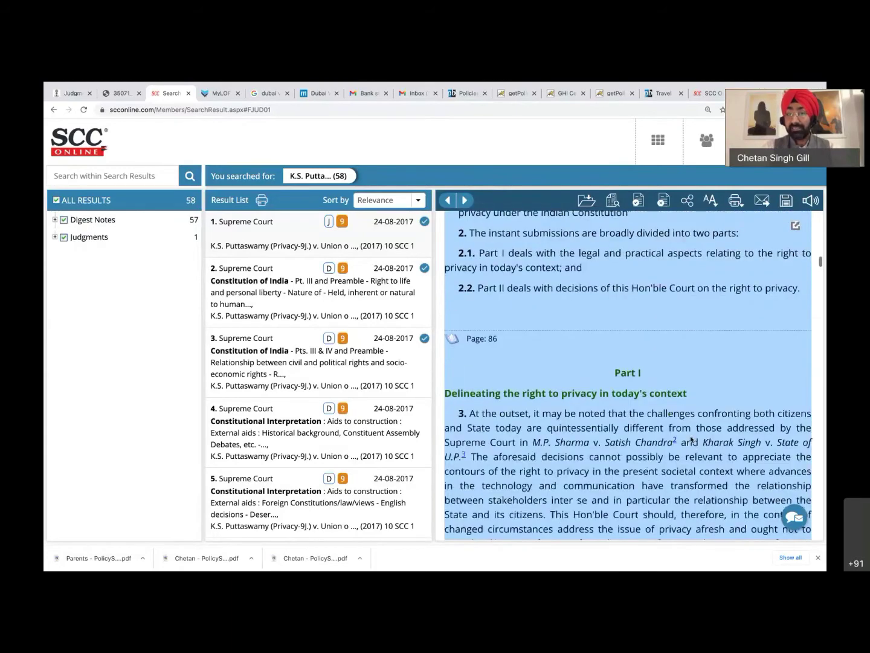
{"action": "scroll", "coordinate": [691, 440], "scroll_direction": "up", "scroll_amount": 4}
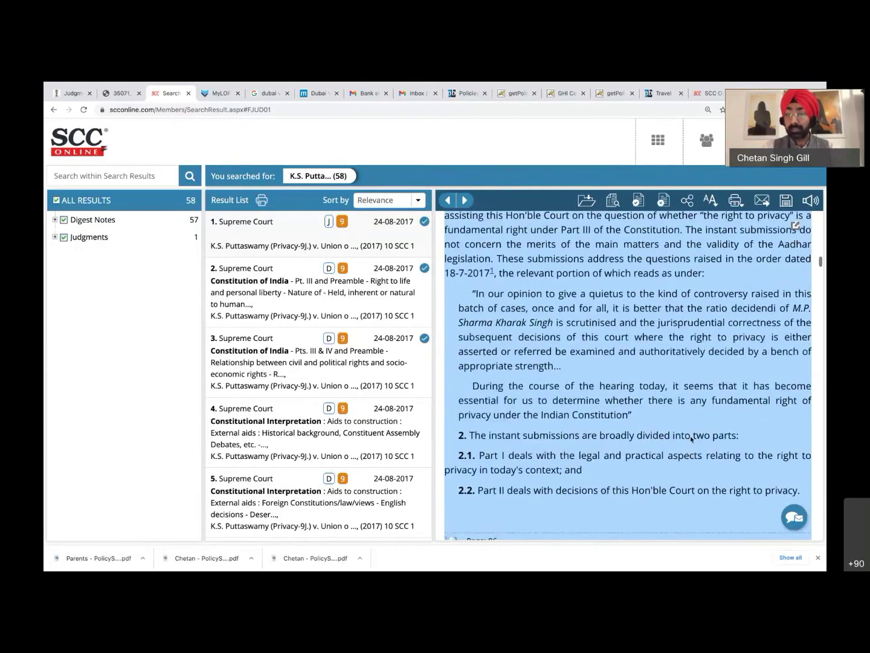
{"action": "scroll", "coordinate": [691, 440], "scroll_direction": "up", "scroll_amount": 7}
{"action": "scroll", "coordinate": [691, 438], "scroll_direction": "up", "scroll_amount": 3}
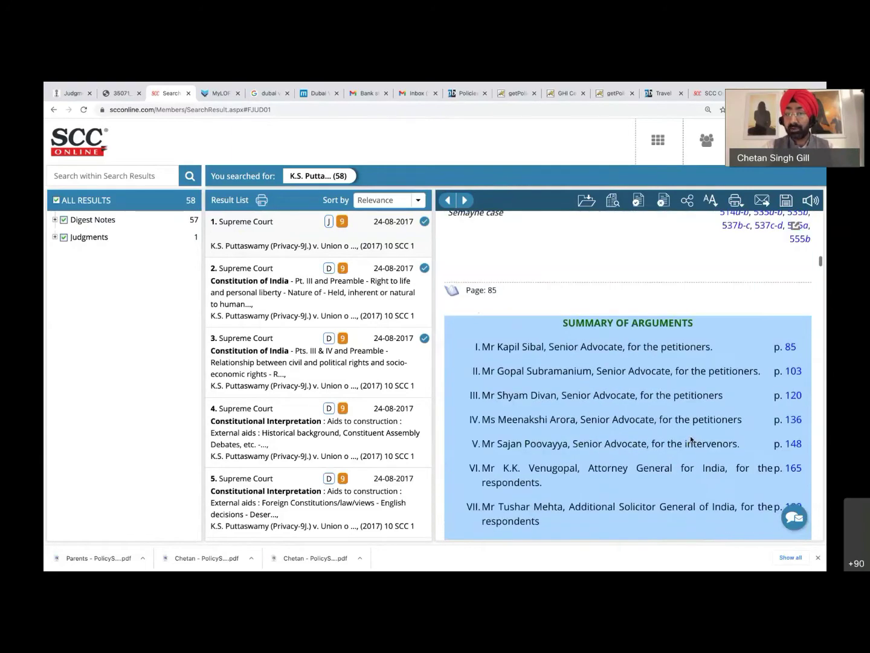
{"action": "scroll", "coordinate": [691, 439], "scroll_direction": "up", "scroll_amount": 1}
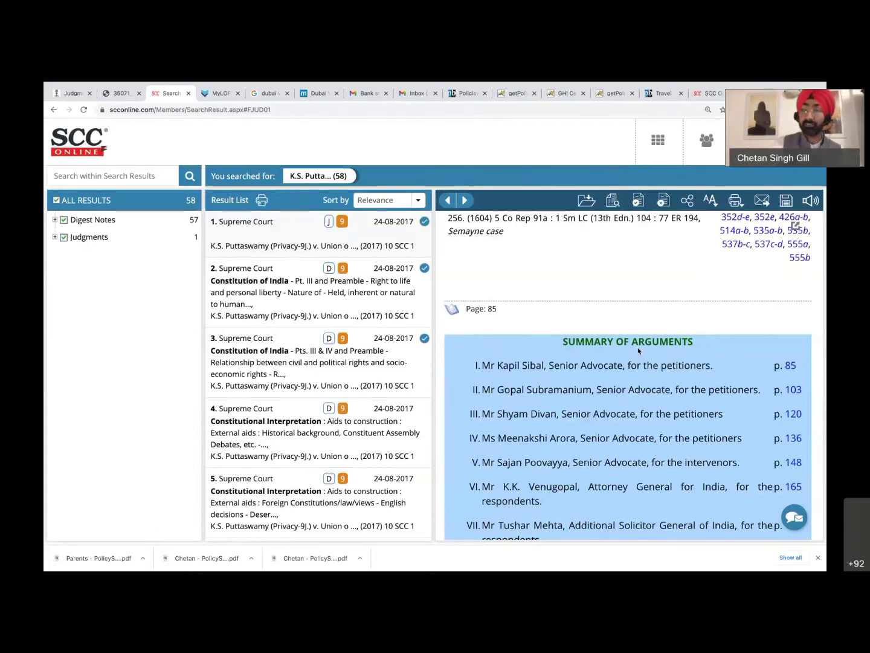
Skim the counsel's arguments from the Summary of Arguments index through to the closing submissions around page 344.
{"action": "scroll", "coordinate": [683, 369], "scroll_direction": "down", "scroll_amount": 20}
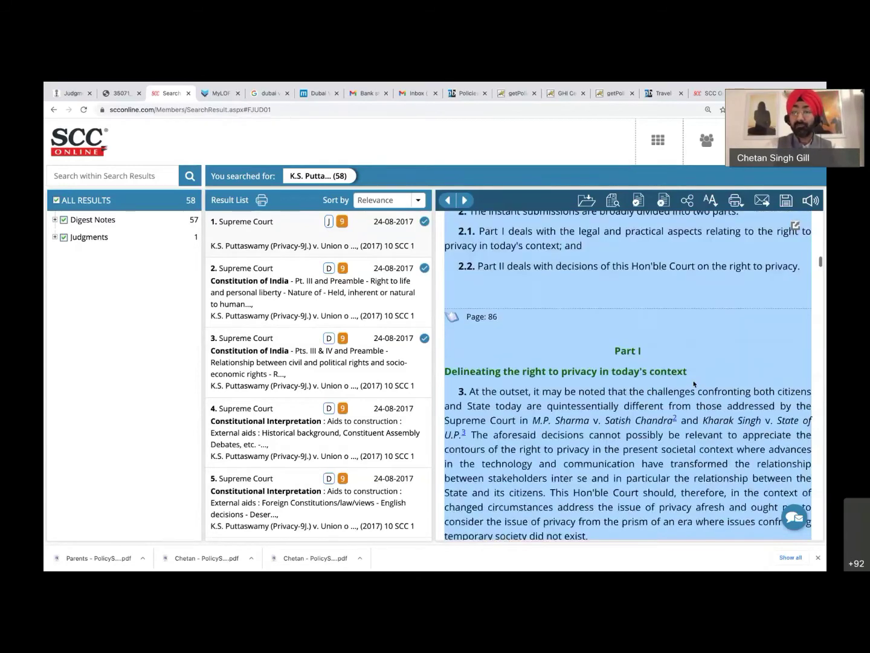
{"action": "scroll", "coordinate": [693, 384], "scroll_direction": "down", "scroll_amount": 15}
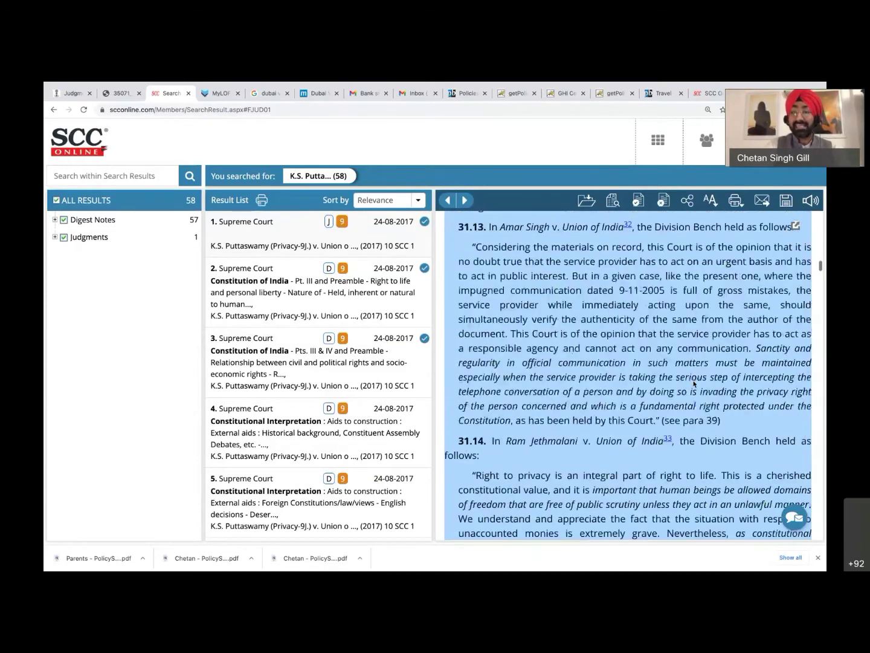
{"action": "scroll", "coordinate": [694, 383], "scroll_direction": "down", "scroll_amount": 8}
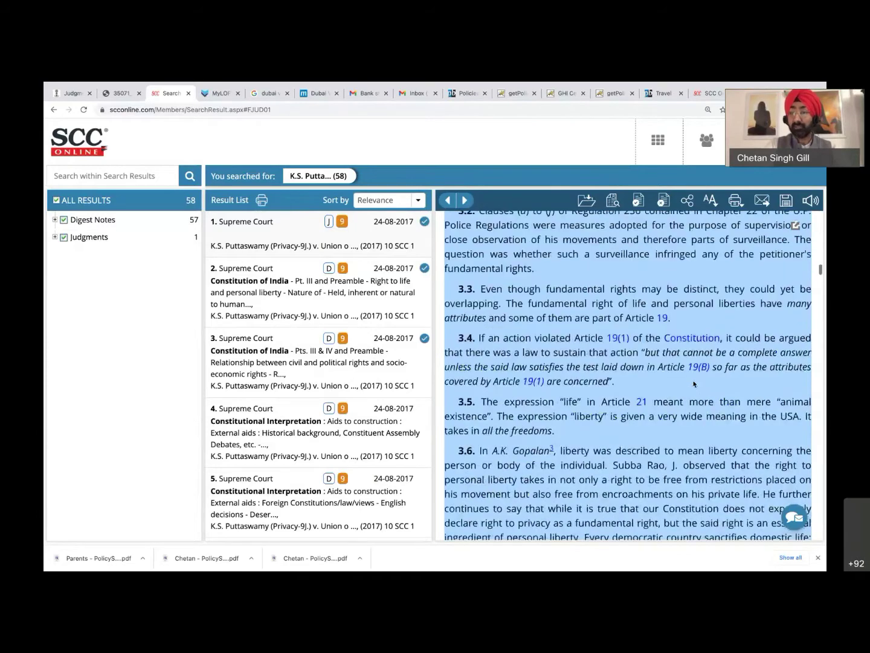
{"action": "left_click_drag", "start_coordinate": [819, 270], "coordinate": [819, 343]}
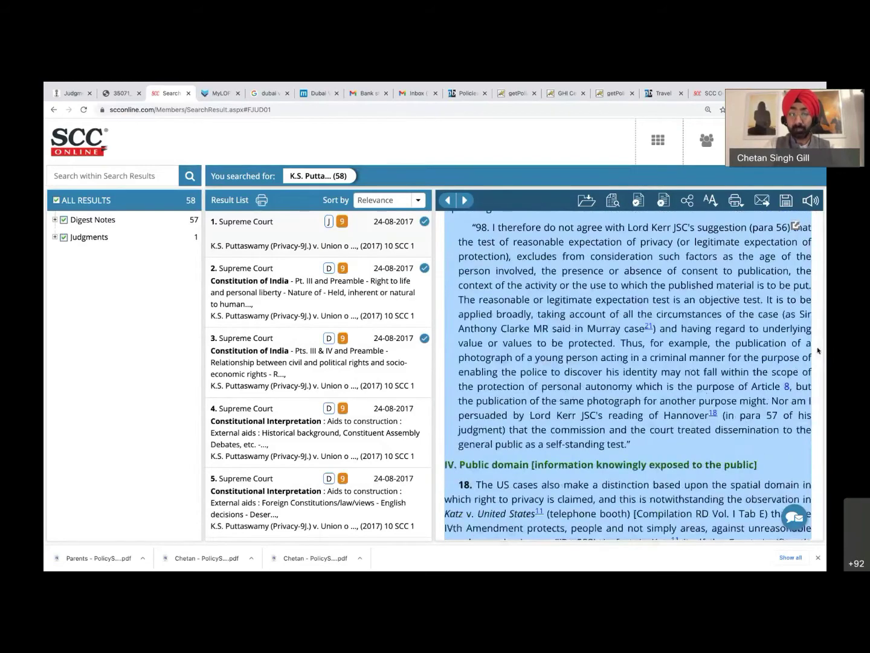
{"action": "left_click_drag", "start_coordinate": [818, 352], "coordinate": [819, 377]}
{"action": "scroll", "coordinate": [718, 437], "scroll_direction": "down", "scroll_amount": 15}
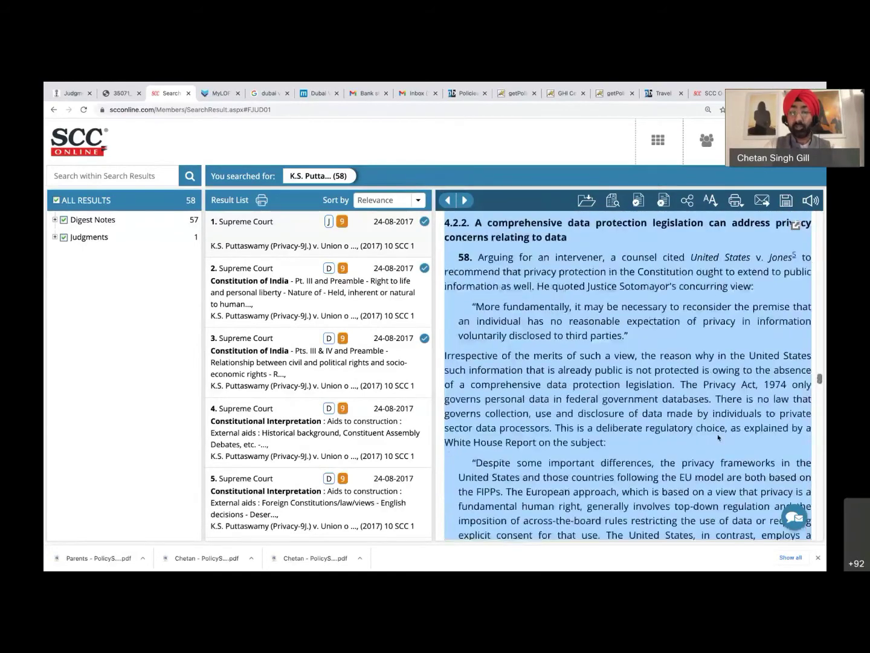
{"action": "scroll", "coordinate": [719, 437], "scroll_direction": "down", "scroll_amount": 20}
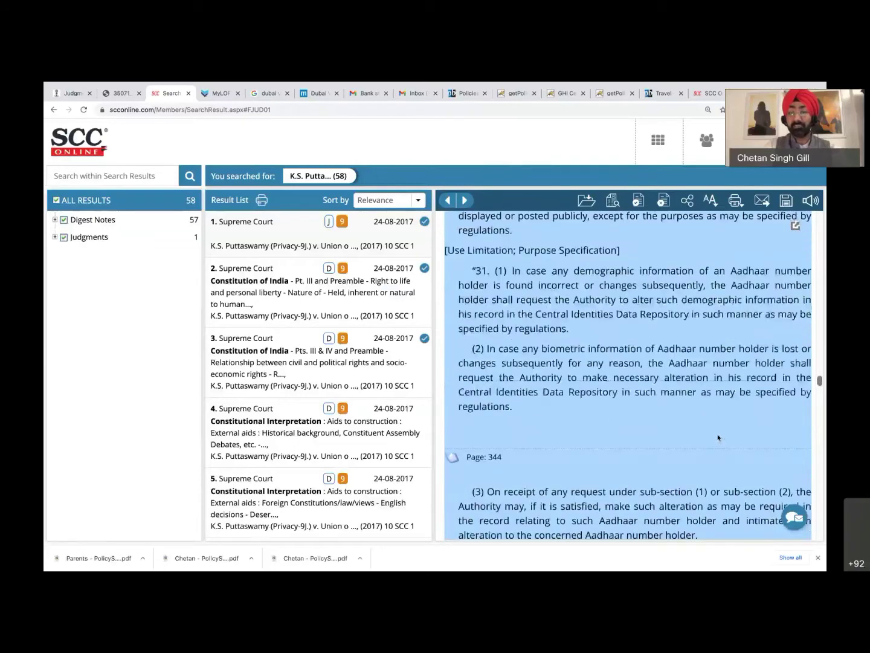
Compare the start of Dr D.Y. Chandrachud, J.'s opinion on page 345 with the same opening in the Supreme Court's PDF.
{"action": "scroll", "coordinate": [718, 437], "scroll_direction": "down", "scroll_amount": 1}
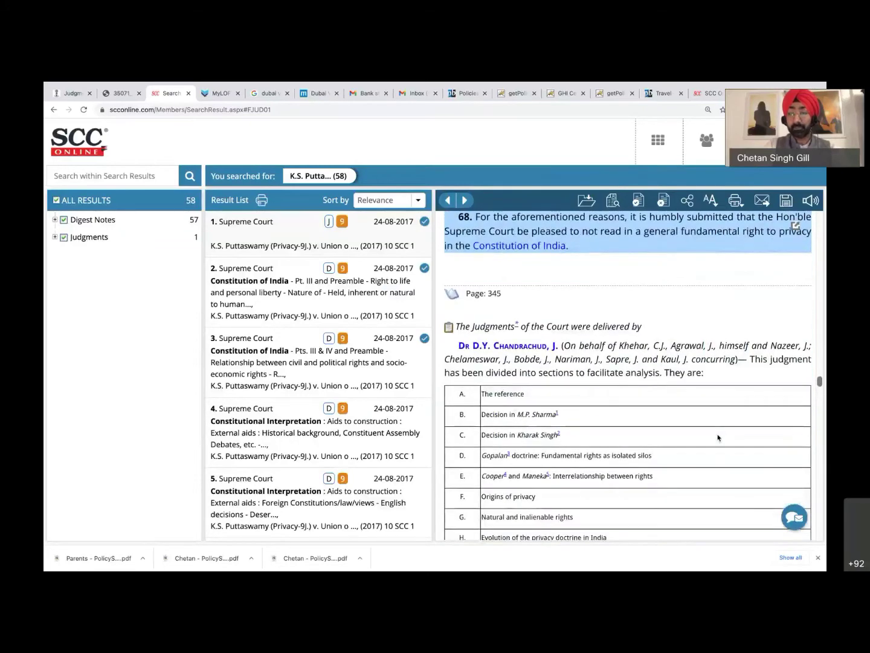
{"action": "scroll", "coordinate": [692, 386], "scroll_direction": "down", "scroll_amount": 1}
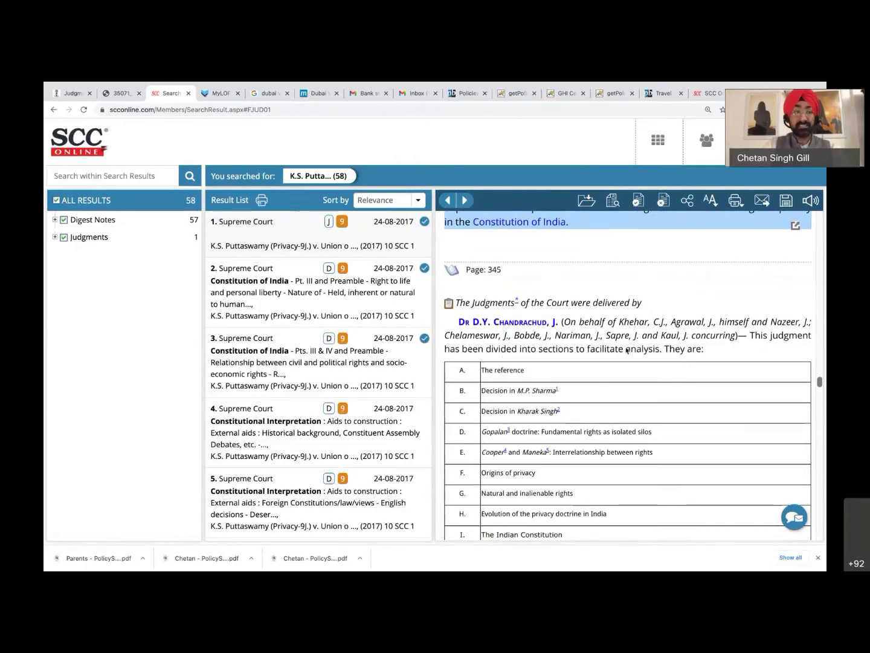
{"action": "key", "text": "ctrl+shift+Tab"}
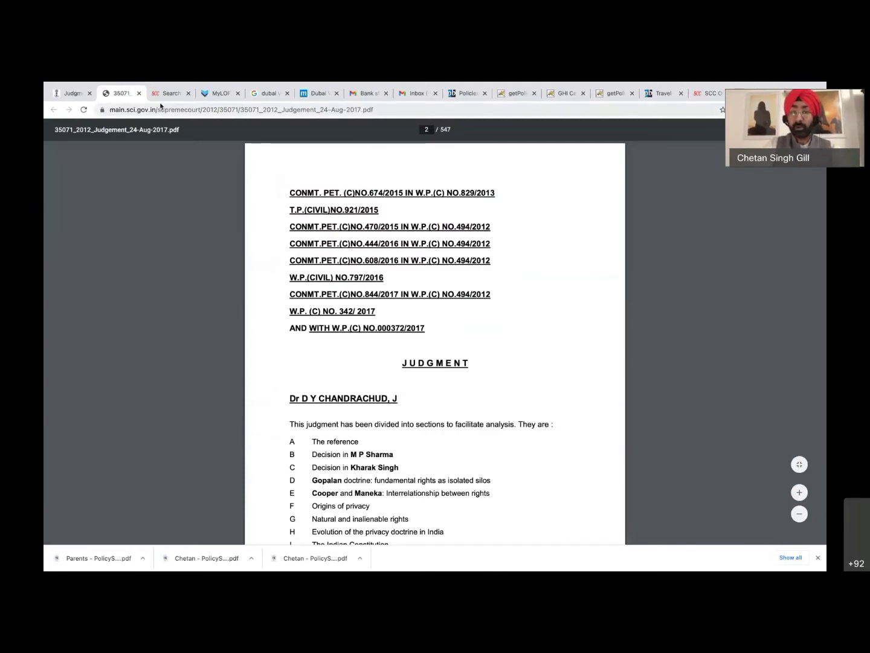
{"action": "left_click", "coordinate": [166, 93]}
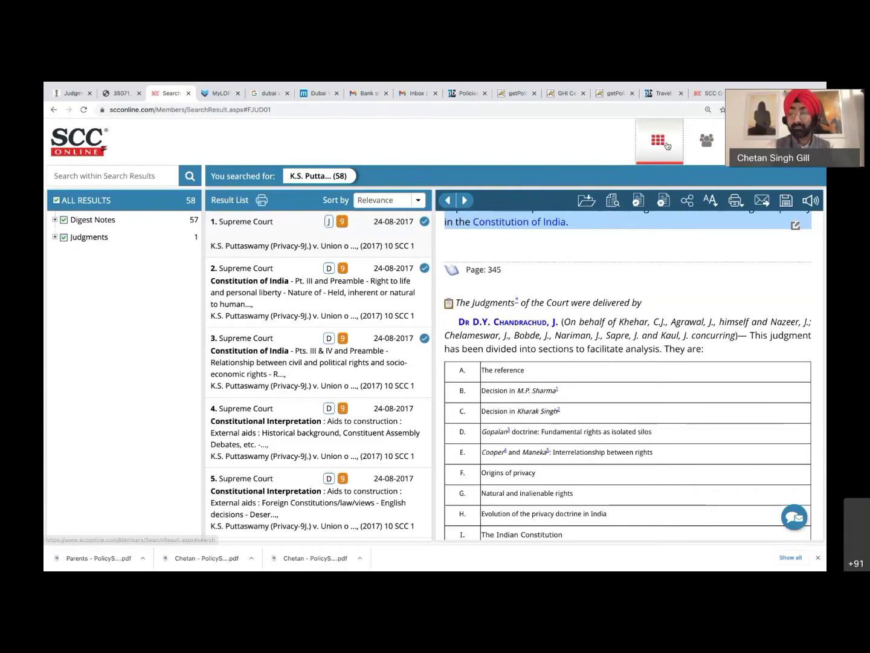
Leave the judgment for the full SCC Online Dashboard page and review its ReSearch+, My Library and Links sections.
{"action": "mouse_move", "coordinate": [756, 140]}
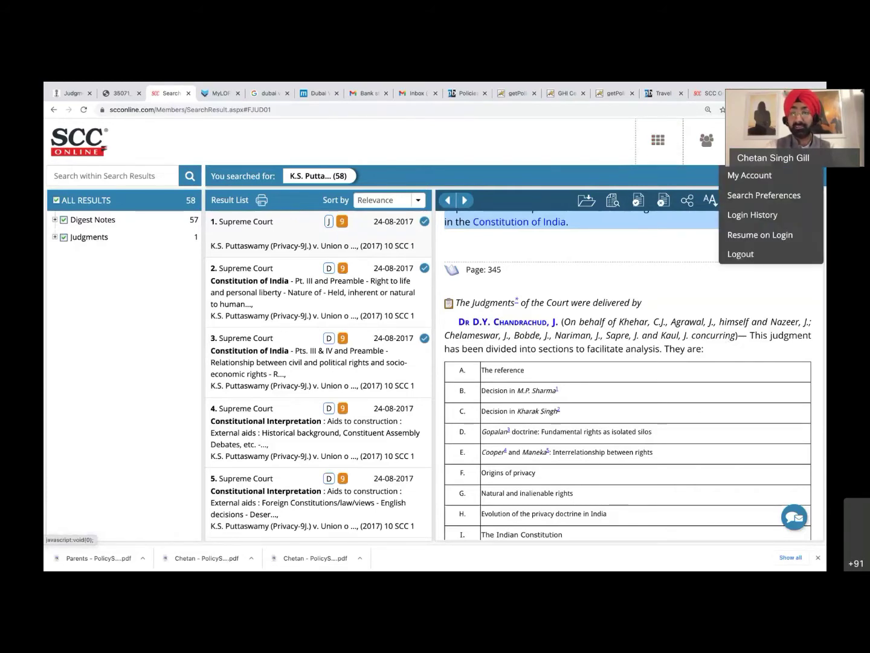
{"action": "mouse_move", "coordinate": [802, 140]}
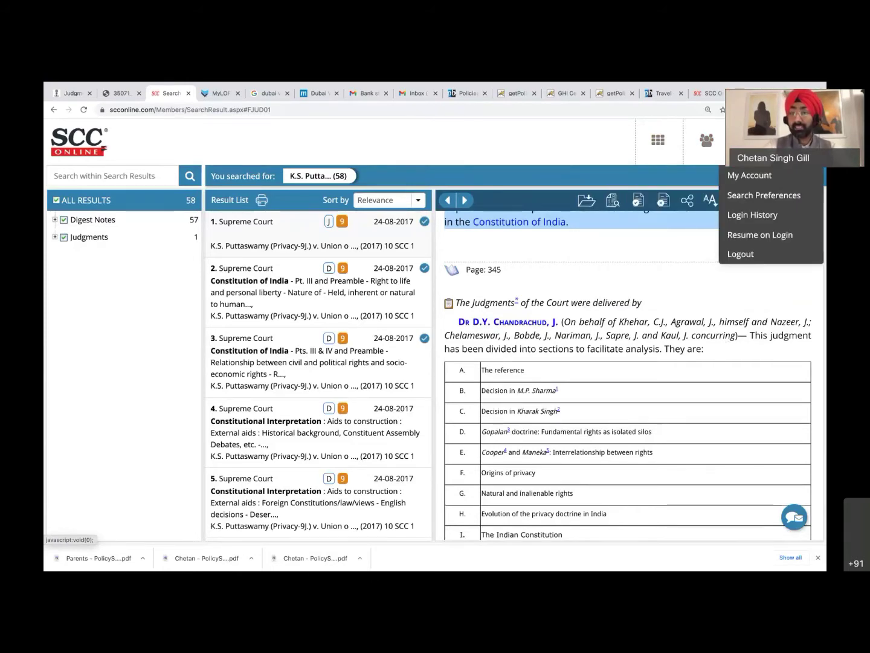
{"action": "left_click", "coordinate": [658, 143]}
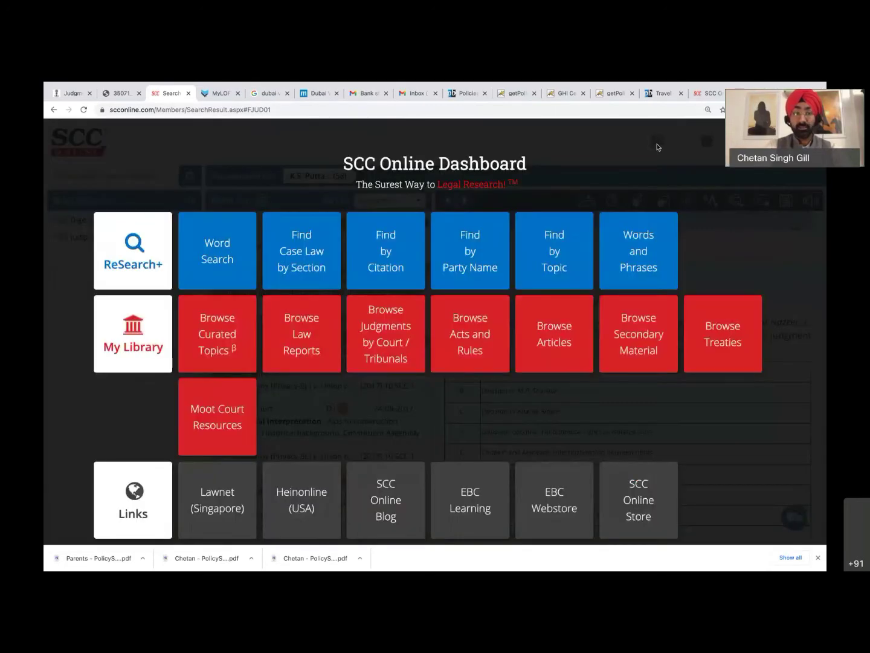
{"action": "left_click", "coordinate": [193, 146]}
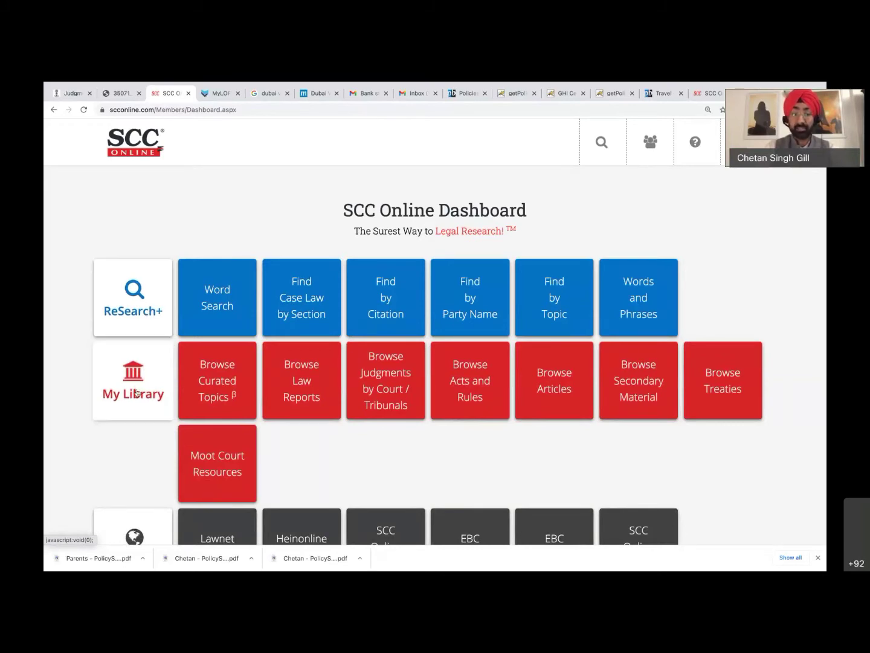
{"action": "scroll", "coordinate": [162, 396], "scroll_direction": "down", "scroll_amount": 1}
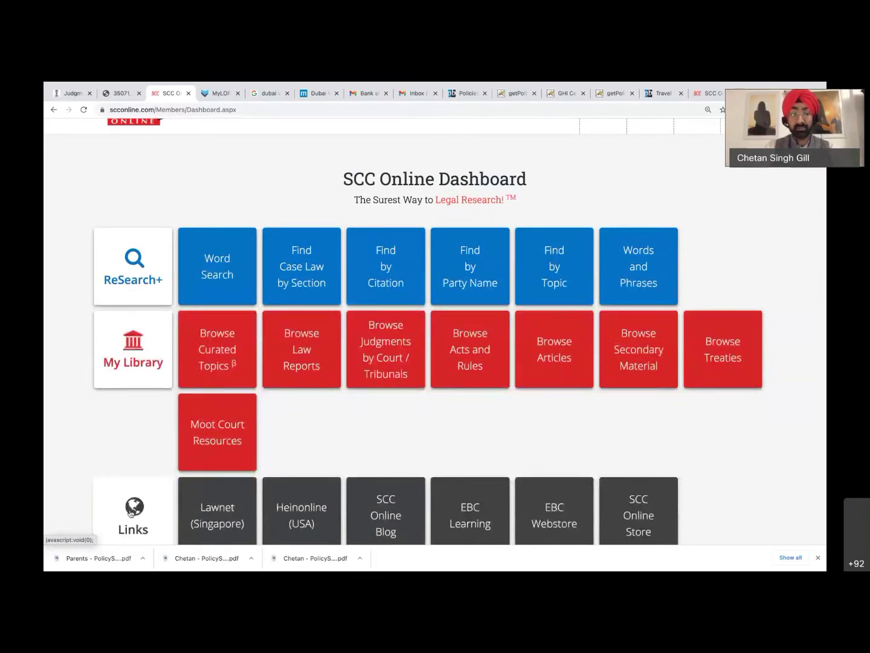
{"action": "scroll", "coordinate": [131, 514], "scroll_direction": "up", "scroll_amount": 1}
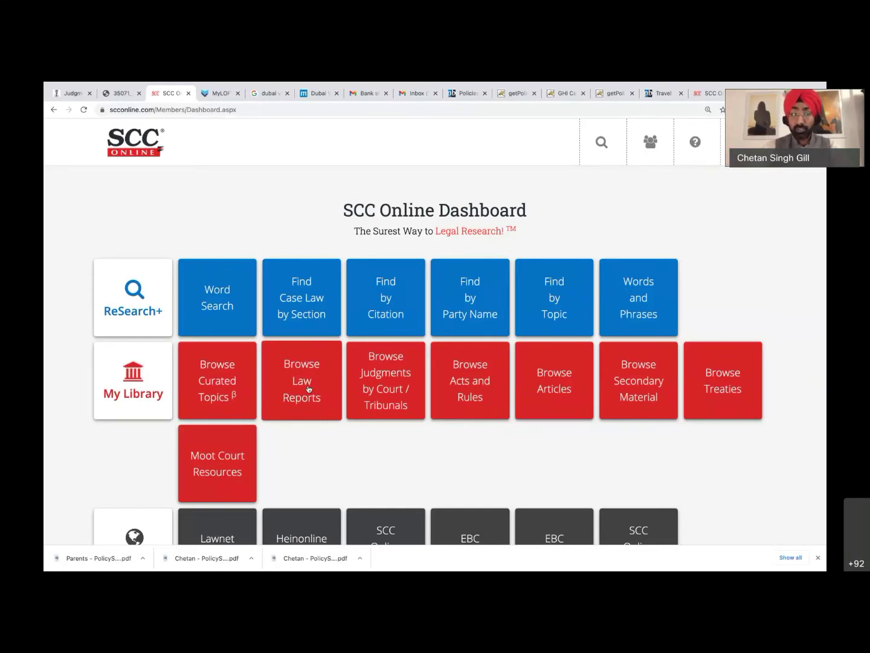
Run a Word Search across all databases for "latest judgment on arbitration from supreme court of india".
{"action": "left_click", "coordinate": [226, 305]}
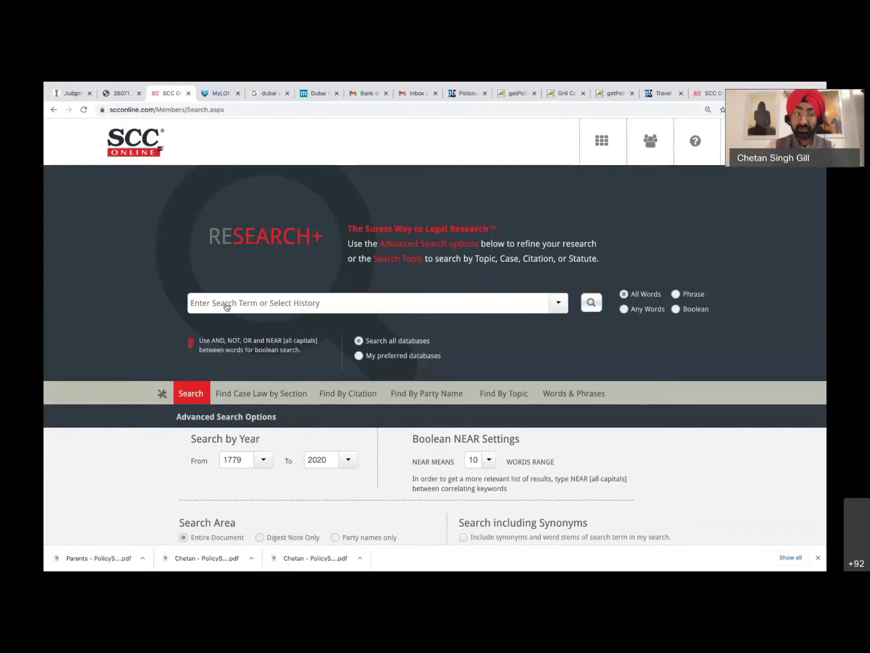
{"action": "left_click", "coordinate": [227, 307]}
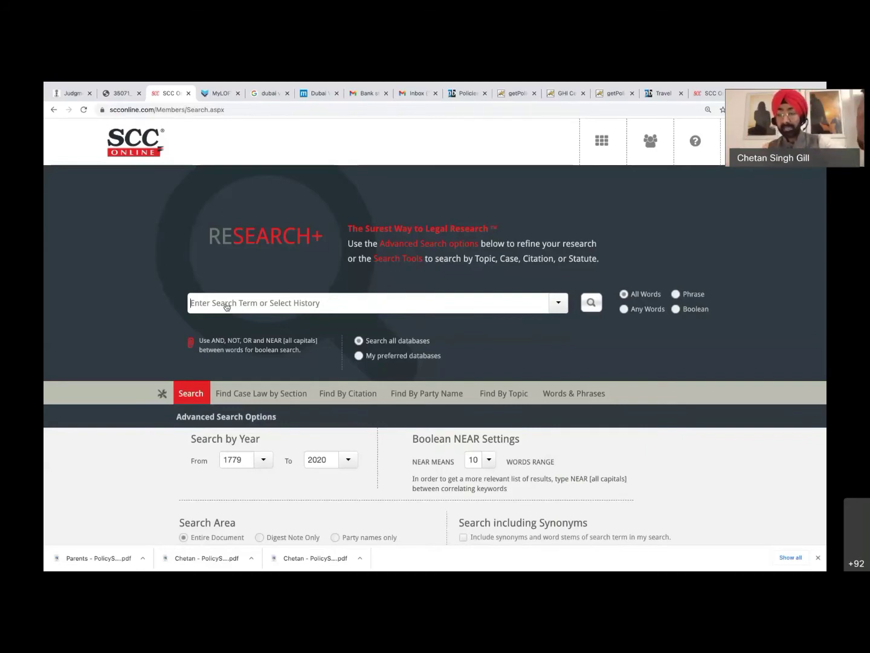
{"action": "left_click", "coordinate": [227, 308]}
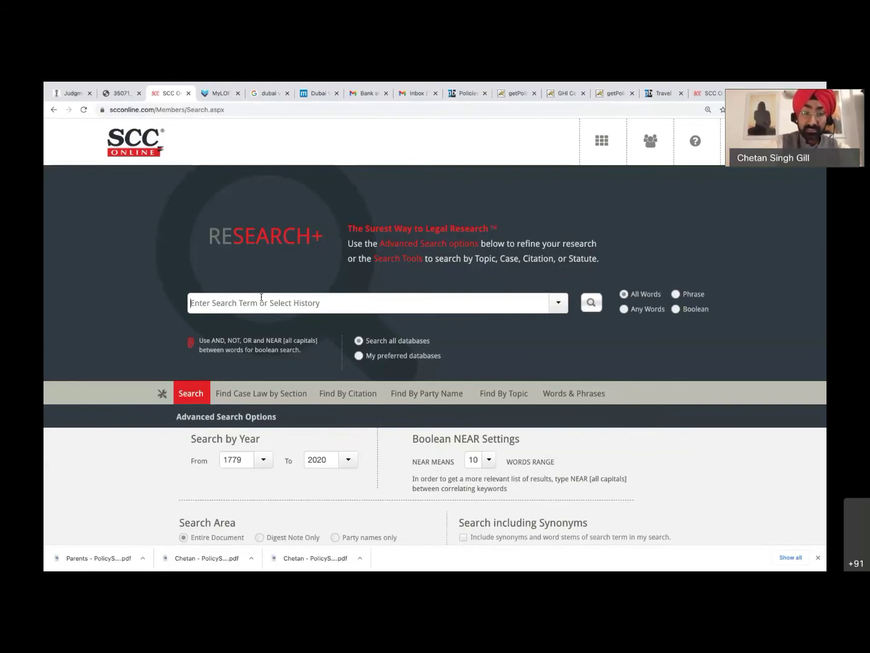
{"action": "type", "text": "latest judg"}
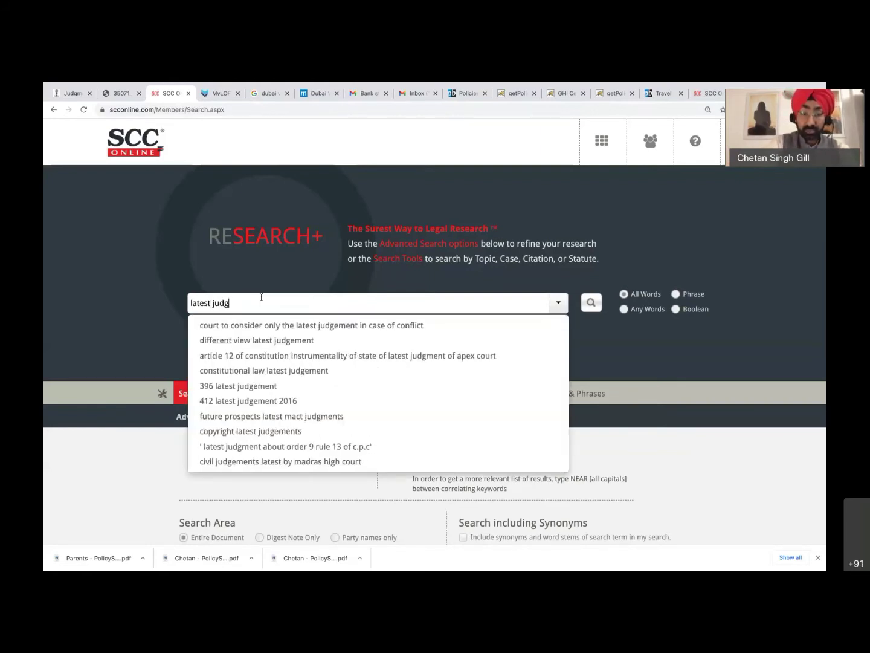
{"action": "type", "text": "ment o"}
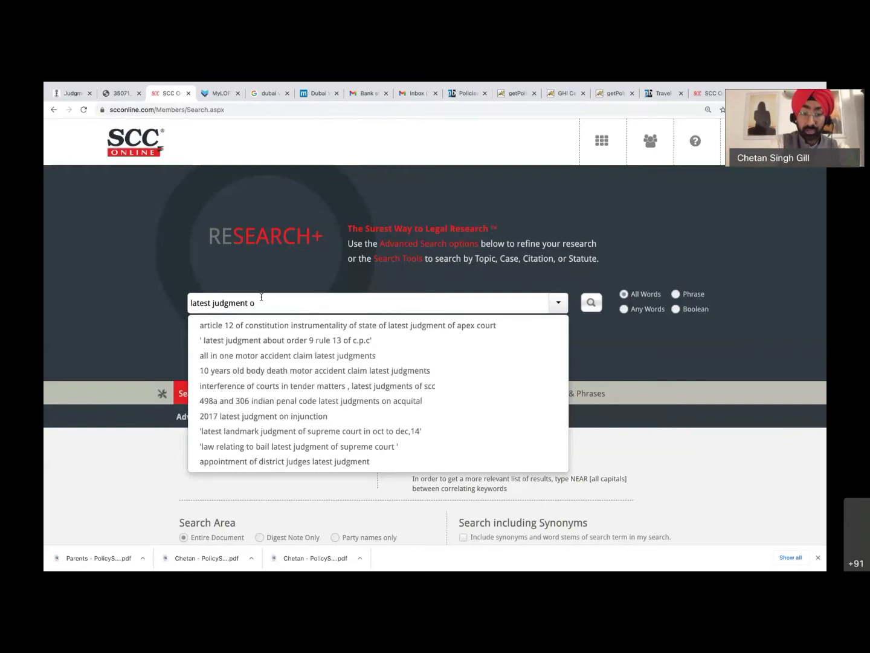
{"action": "type", "text": "n arbit"}
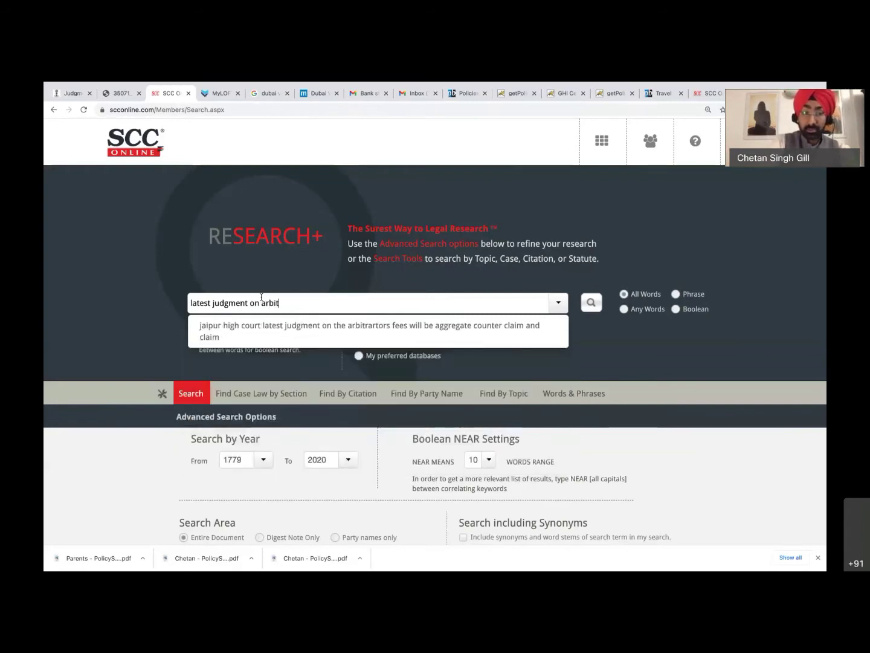
{"action": "type", "text": "ratio"}
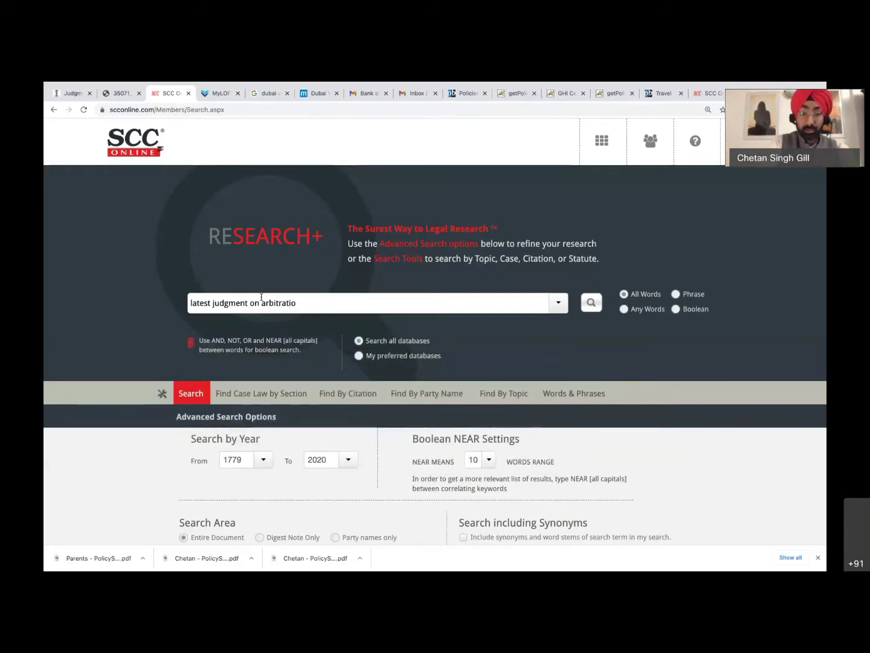
{"action": "type", "text": "n from s"}
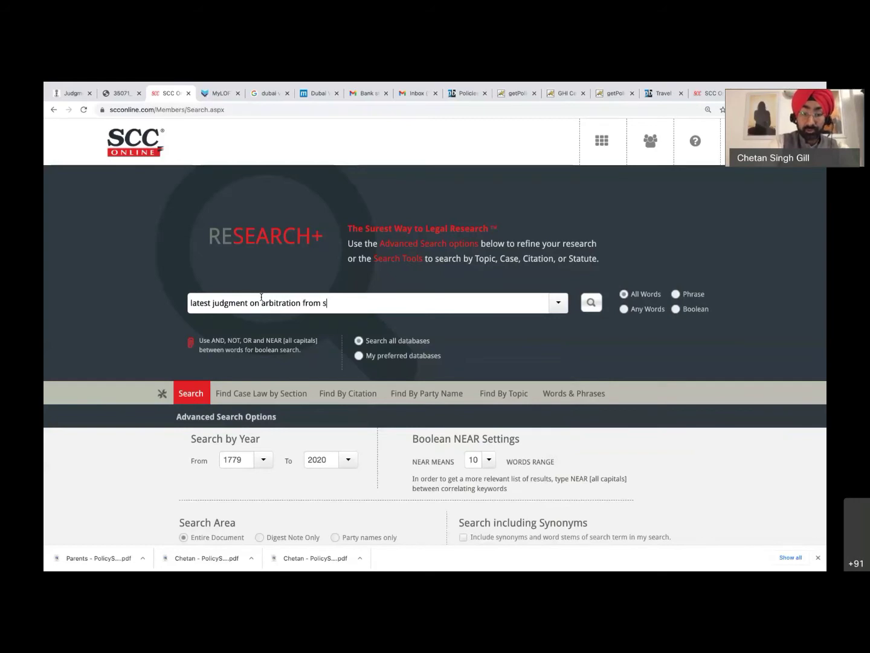
{"action": "type", "text": "upreme court of india"}
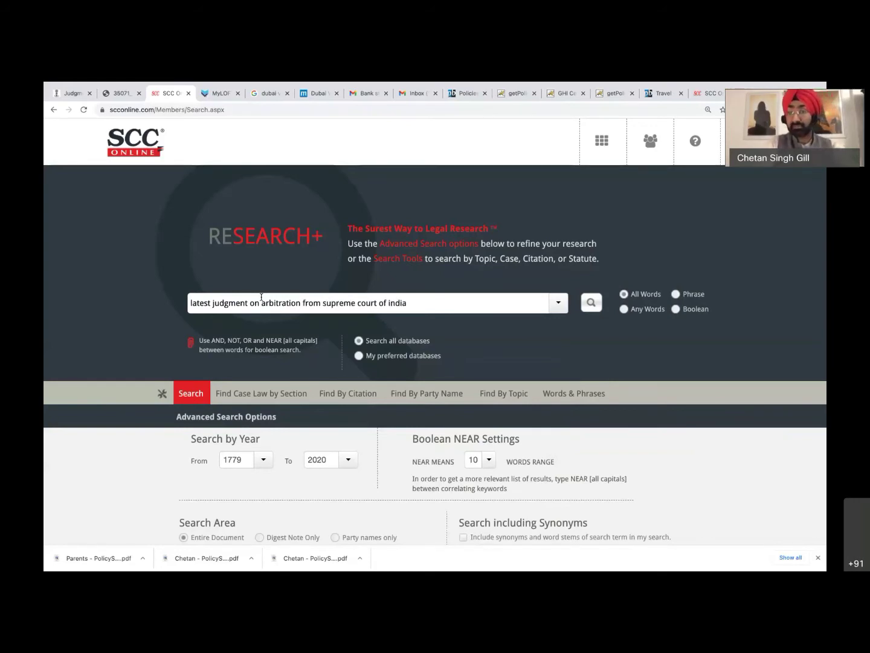
{"action": "left_click", "coordinate": [591, 304]}
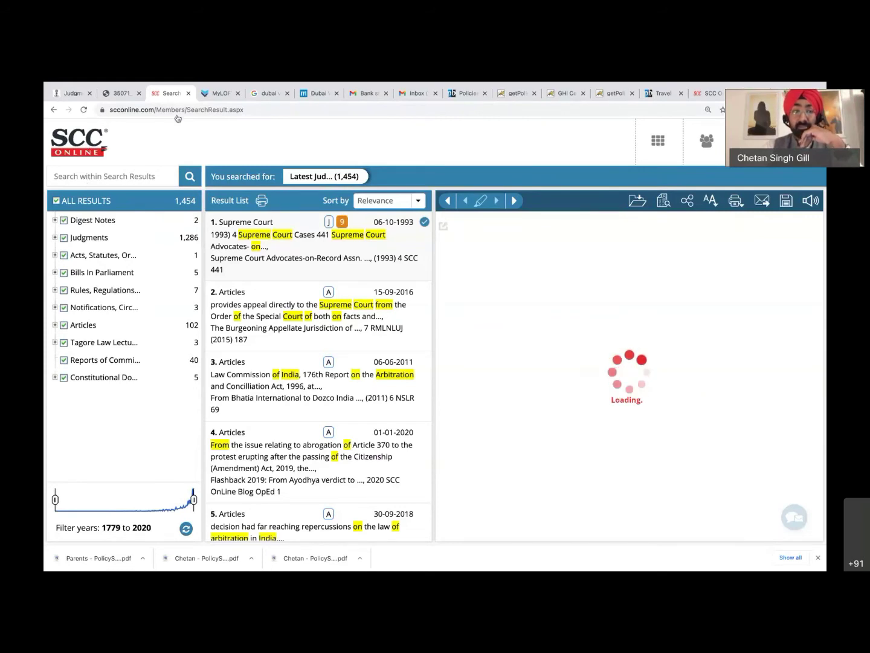
Exit the unresponsive search results page and load scconline.com again.
{"action": "left_click", "coordinate": [270, 108]}
{"action": "type", "text": "scconline.com"}
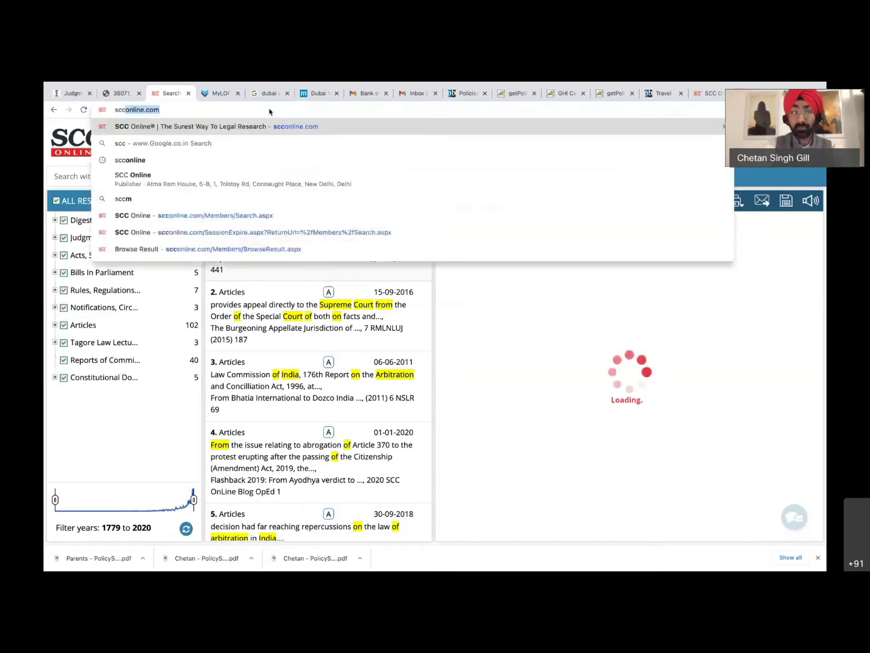
{"action": "key", "text": "Return"}
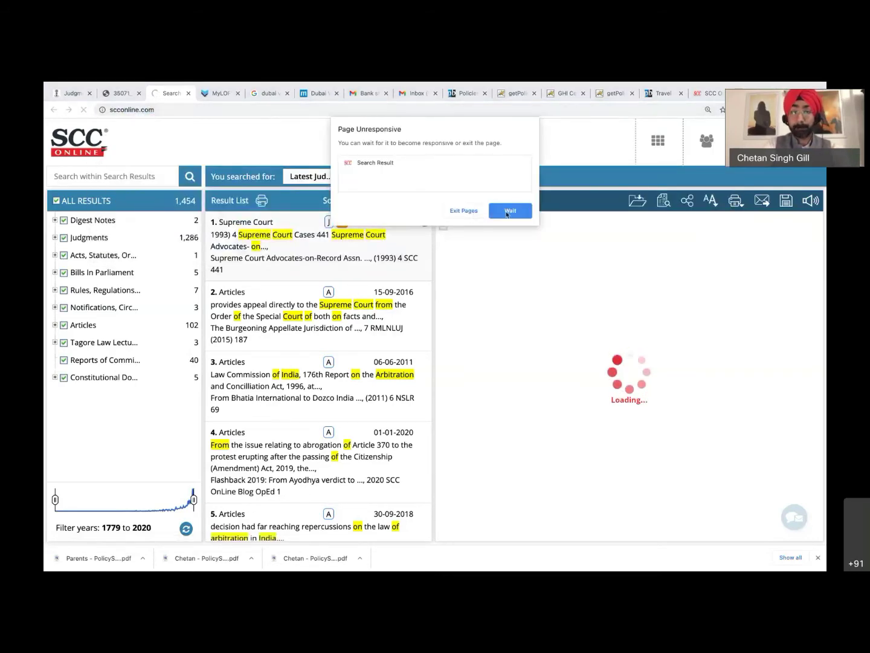
{"action": "left_click", "coordinate": [464, 211]}
{"action": "left_click", "coordinate": [270, 111]}
{"action": "type", "text": "scc"}
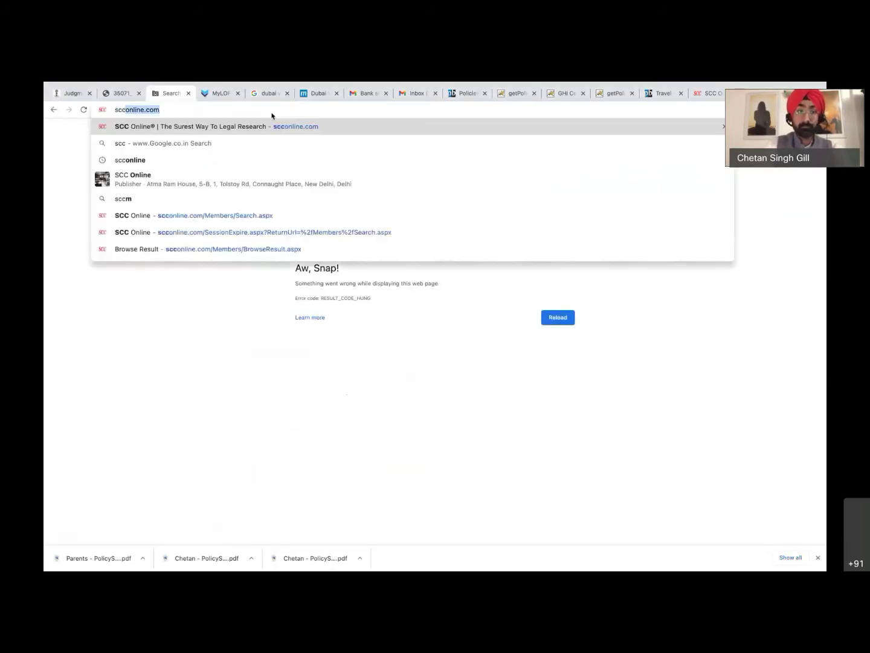
{"action": "key", "text": "Return"}
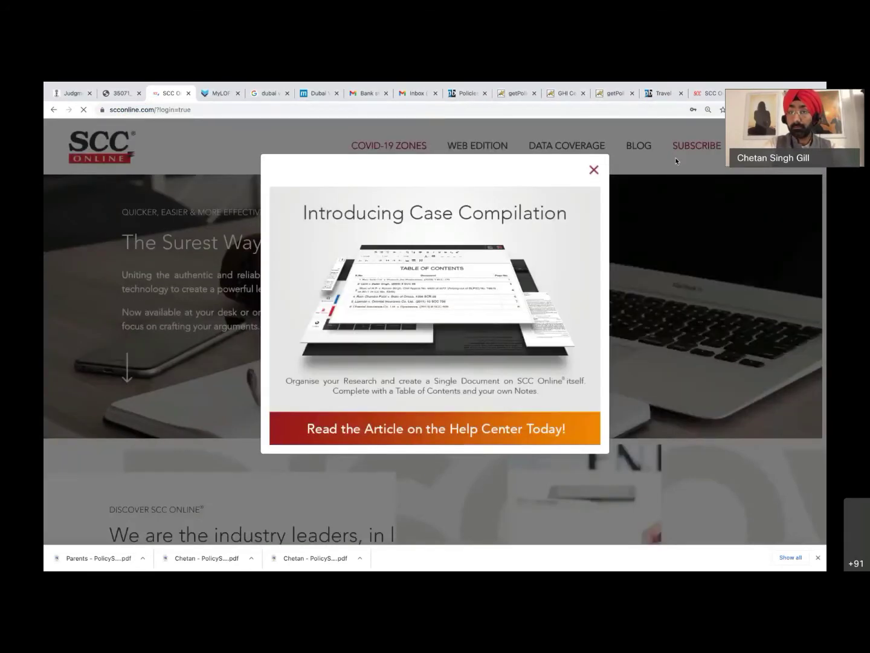
Dismiss the Case Compilation announcement and log in through IP Login with the saved login ID, closing the previous session.
{"action": "left_click", "coordinate": [594, 171]}
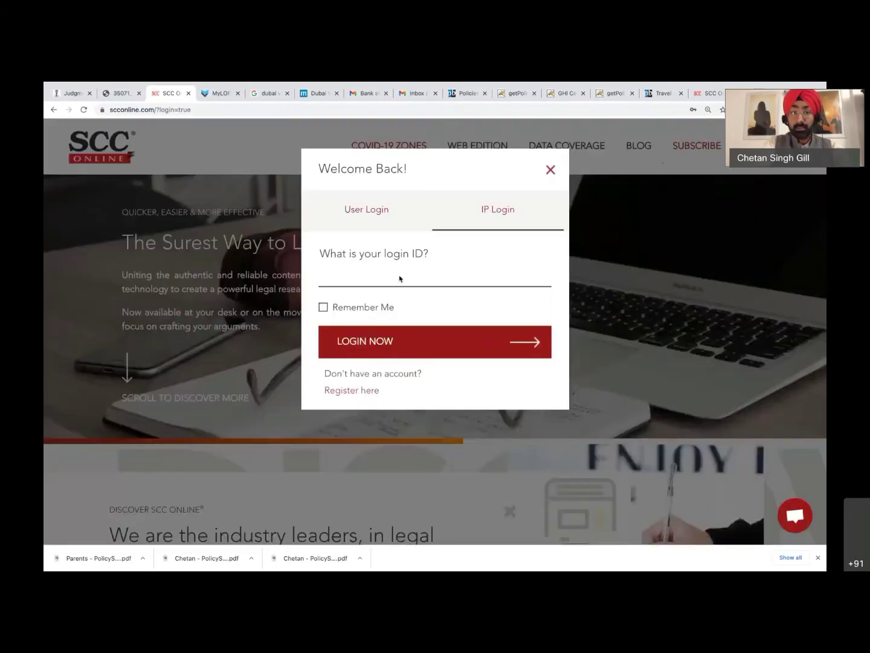
{"action": "left_click", "coordinate": [425, 280]}
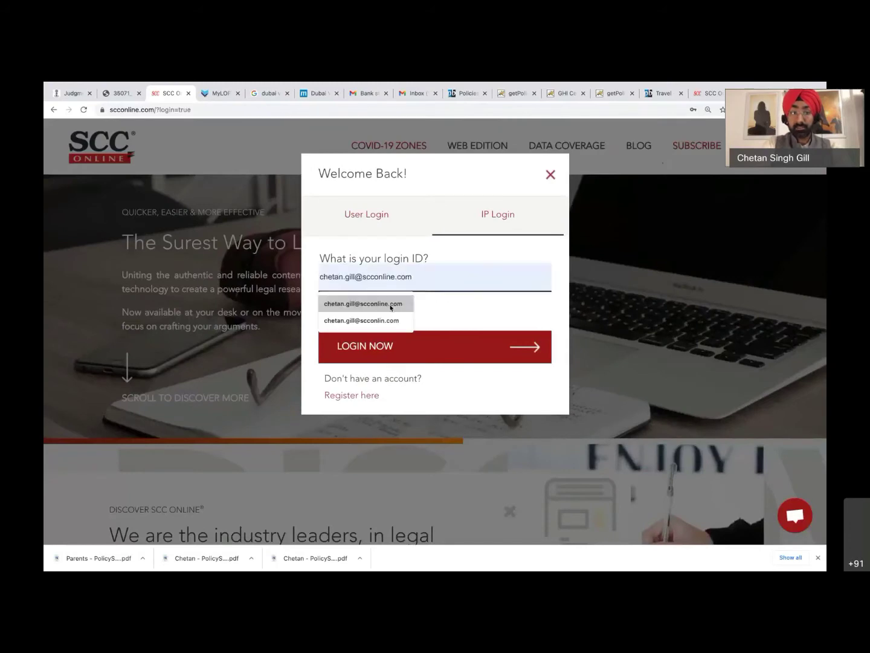
{"action": "left_click", "coordinate": [390, 307]}
{"action": "left_click", "coordinate": [381, 351]}
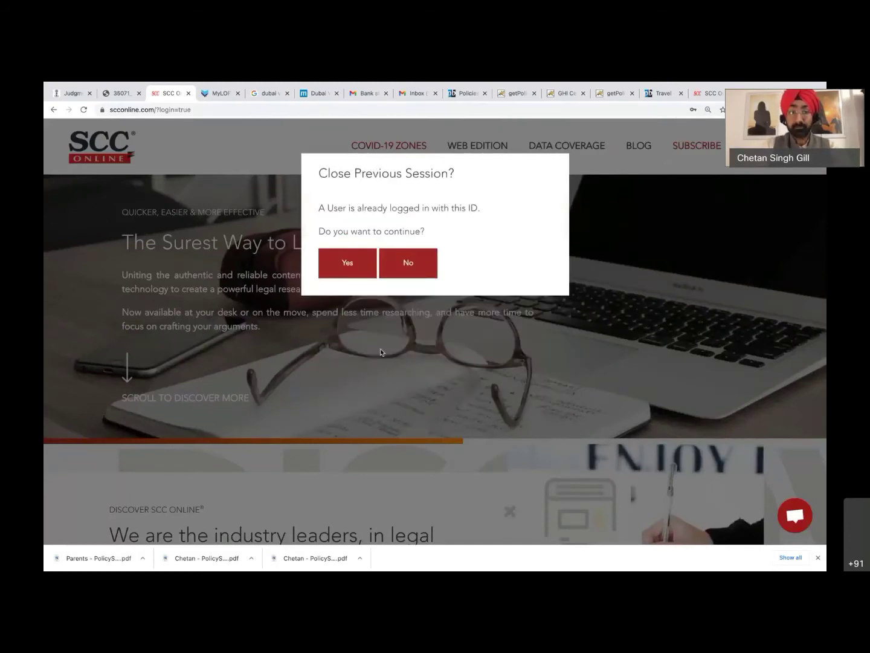
{"action": "left_click", "coordinate": [369, 254]}
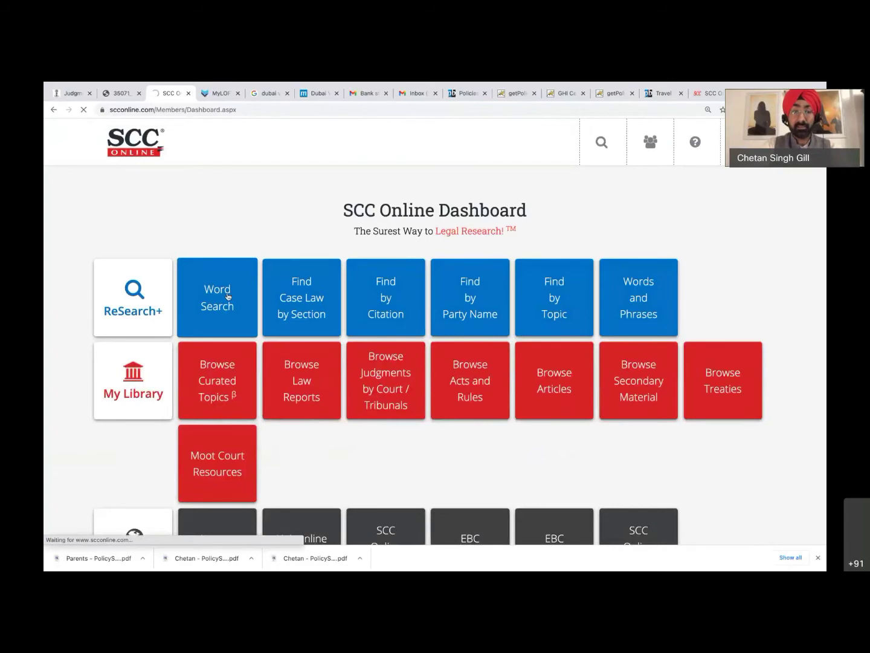
Reopen Word Search and recall the arbitration query from the search history.
{"action": "left_click", "coordinate": [228, 297]}
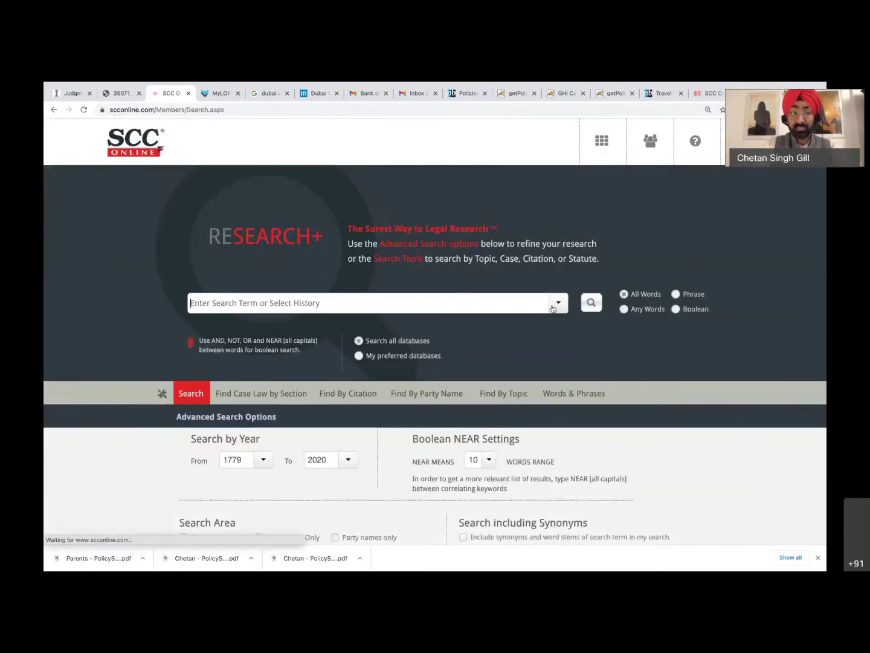
{"action": "left_click", "coordinate": [553, 305]}
{"action": "left_click", "coordinate": [375, 335]}
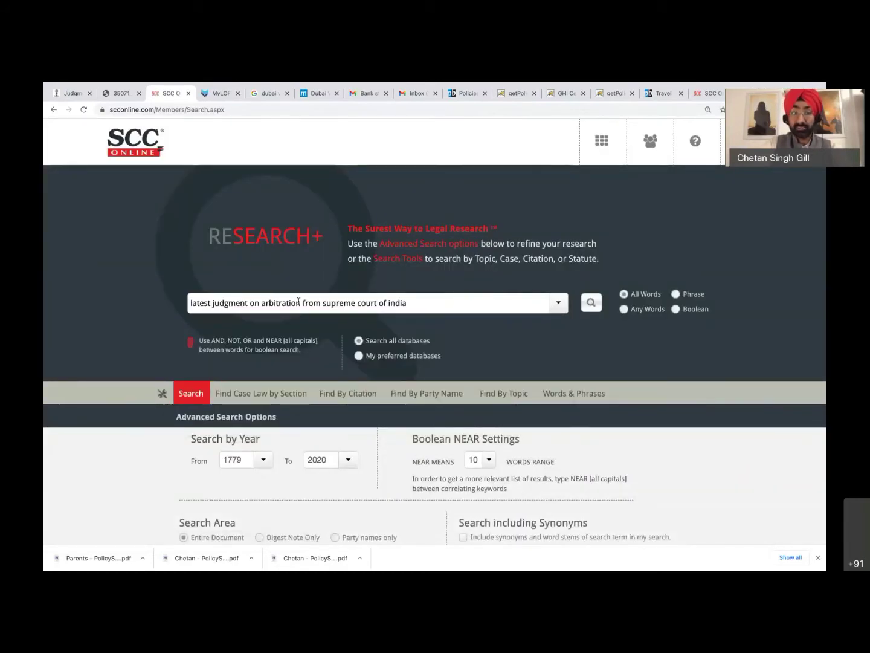
Replace "arbitration" with "murder" in the recalled query and run the search.
{"action": "left_click", "coordinate": [299, 302]}
{"action": "key", "text": "BackSpace"}
{"action": "key", "text": "BackSpace"}
{"action": "key", "text": "BackSpace"}
{"action": "key", "text": "BackSpace"}
{"action": "key", "text": "BackSpace"}
{"action": "key", "text": "BackSpace"}
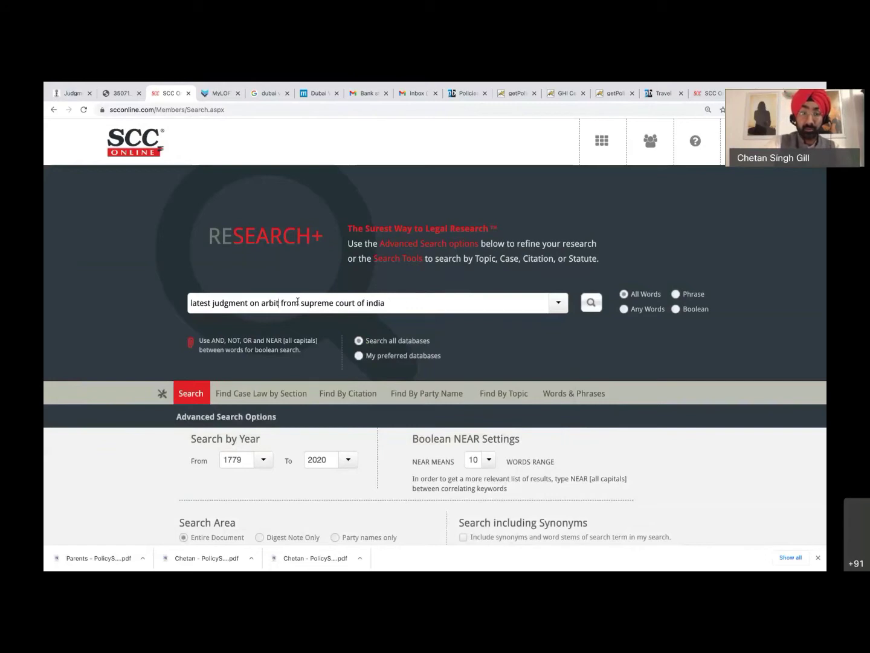
{"action": "key", "text": "BackSpace"}
{"action": "key", "text": "BackSpace"}
{"action": "key", "text": "BackSpace"}
{"action": "key", "text": "BackSpace"}
{"action": "key", "text": "BackSpace"}
{"action": "type", "text": "murd"}
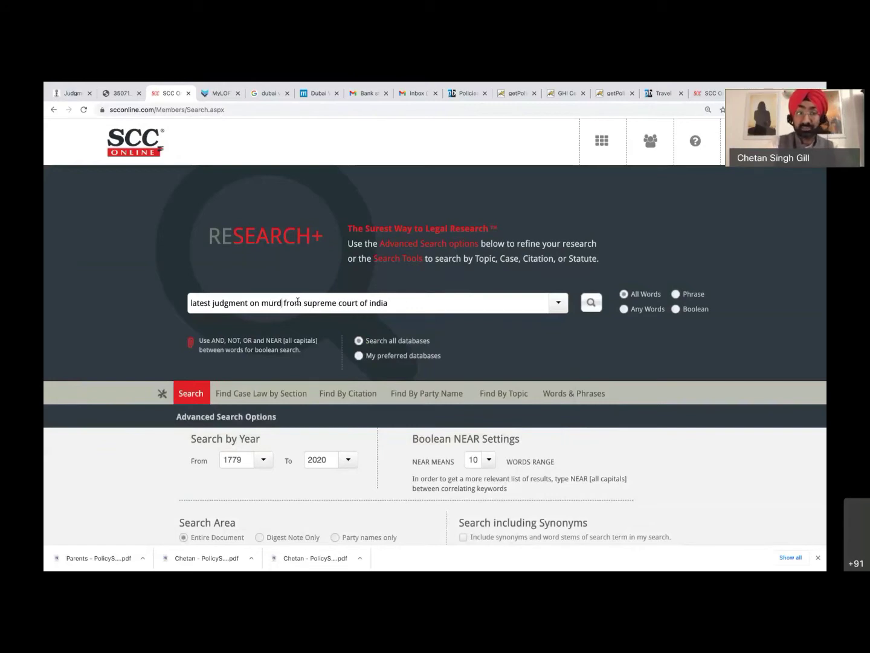
{"action": "type", "text": "er"}
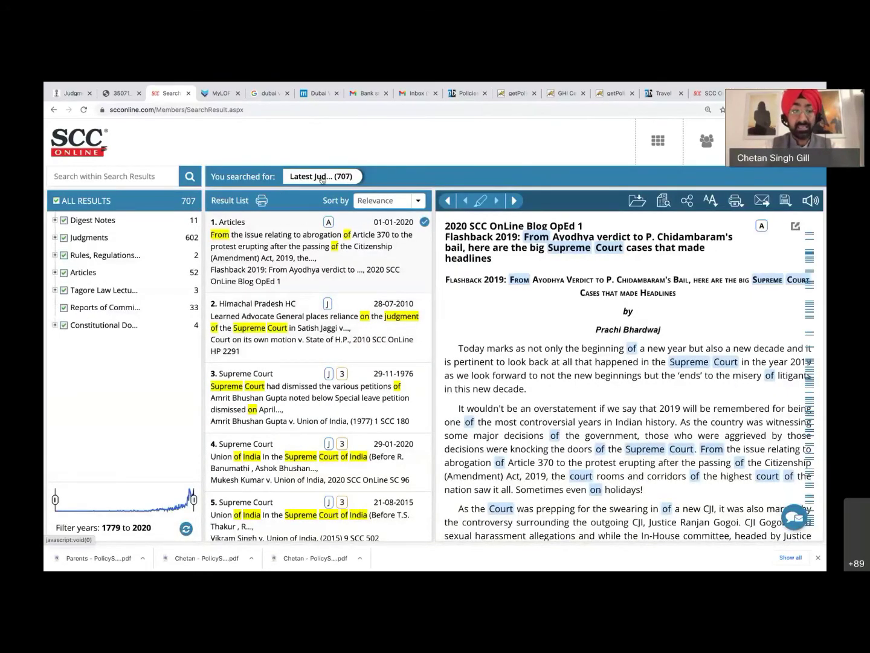
Expand the Judgments category to examine its breakdown by court, and skim the first ten entries of the result list.
{"action": "scroll", "coordinate": [55, 241], "scroll_direction": "up", "scroll_amount": 5}
{"action": "left_click", "coordinate": [60, 237]}
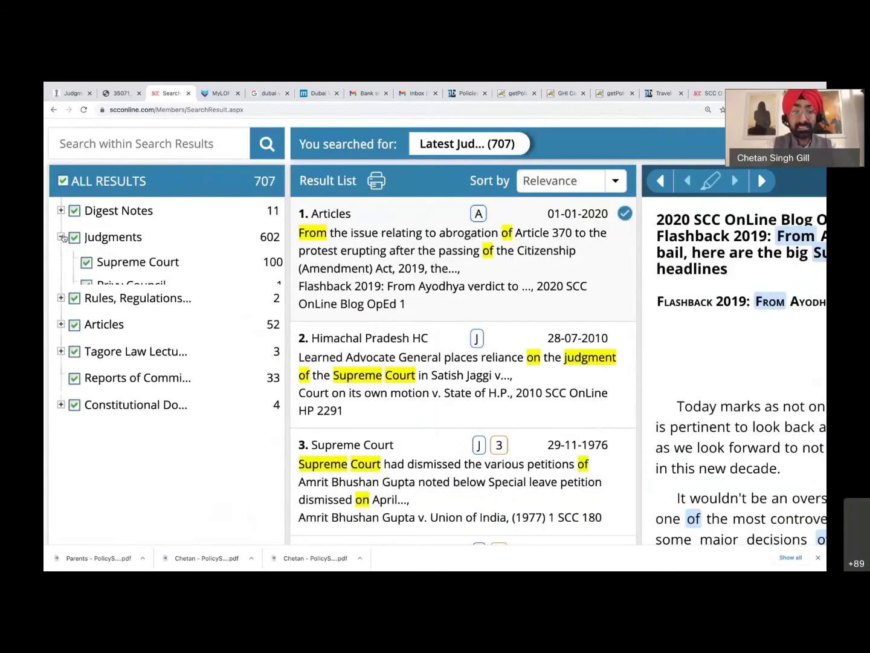
{"action": "mouse_move", "coordinate": [171, 266]}
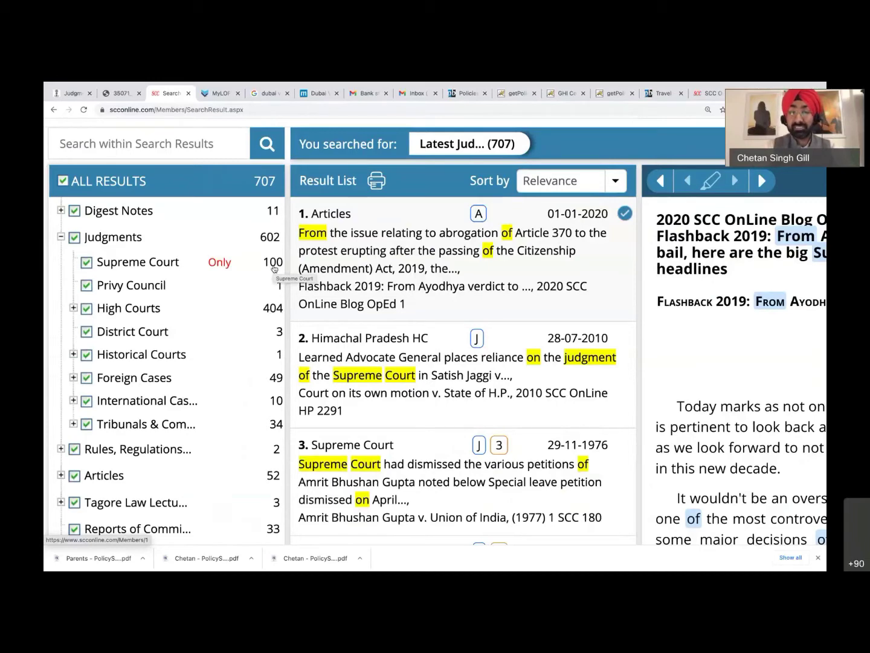
{"action": "key", "text": "ctrl+0"}
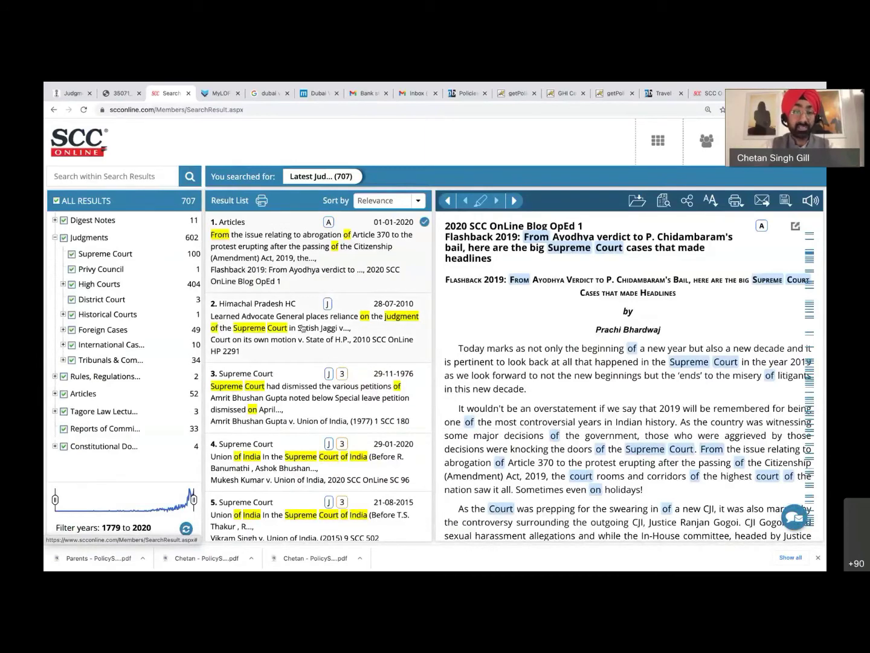
{"action": "scroll", "coordinate": [323, 426], "scroll_direction": "down", "scroll_amount": 5}
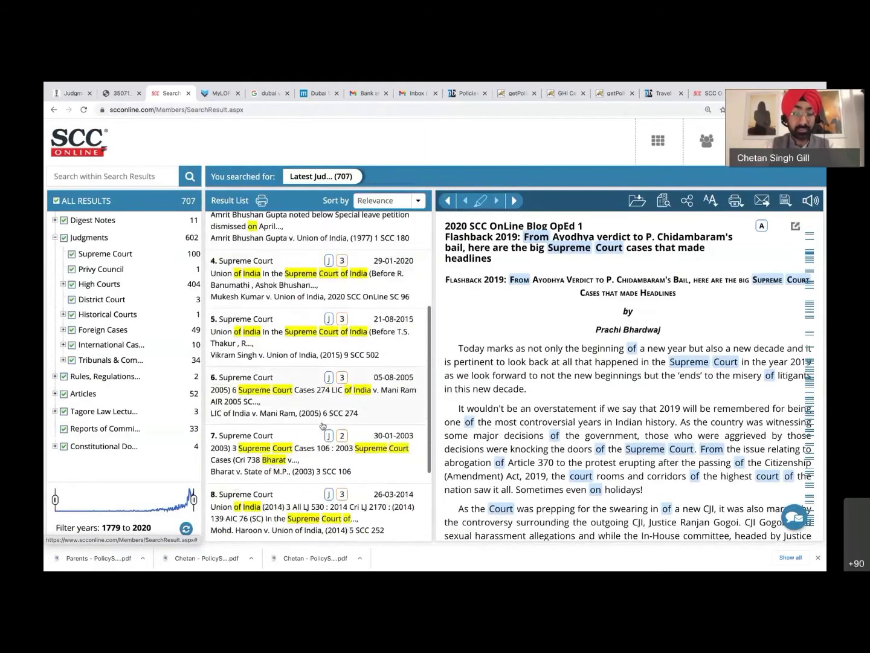
{"action": "scroll", "coordinate": [323, 427], "scroll_direction": "down", "scroll_amount": 2}
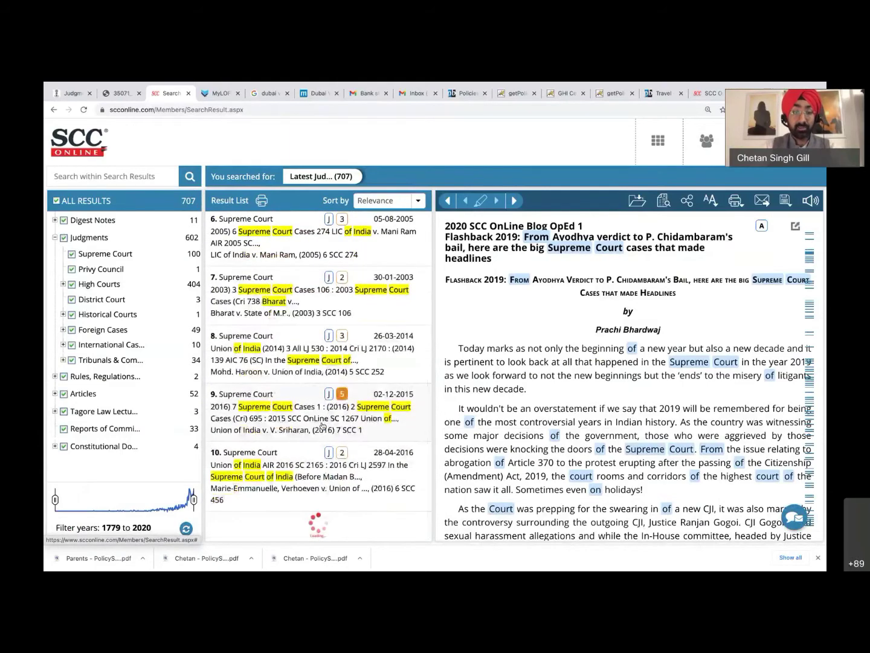
{"action": "scroll", "coordinate": [323, 425], "scroll_direction": "up", "scroll_amount": 7}
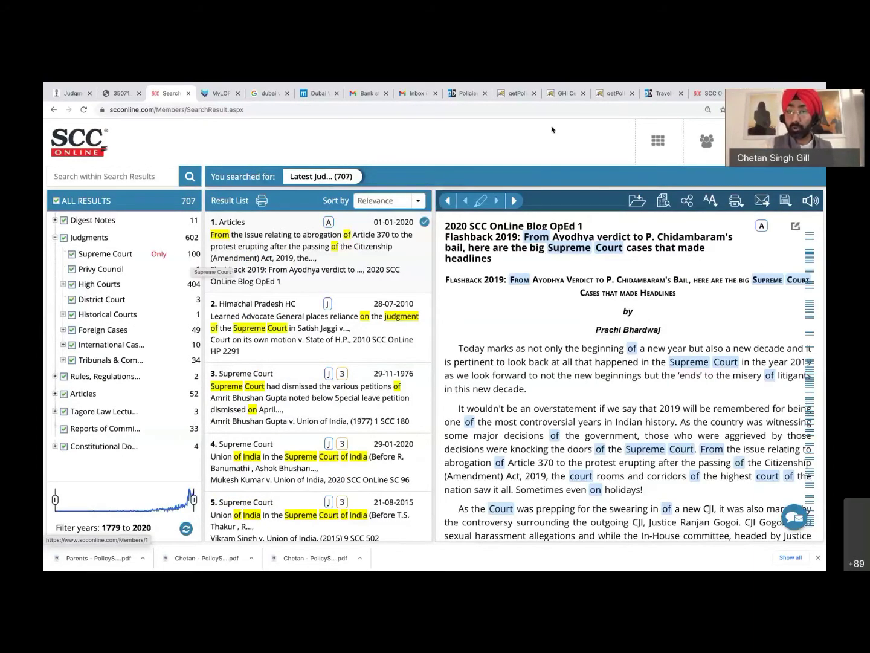
Return to Word Search from the dashboard and search all databases for the single word "murder".
{"action": "left_click", "coordinate": [659, 145]}
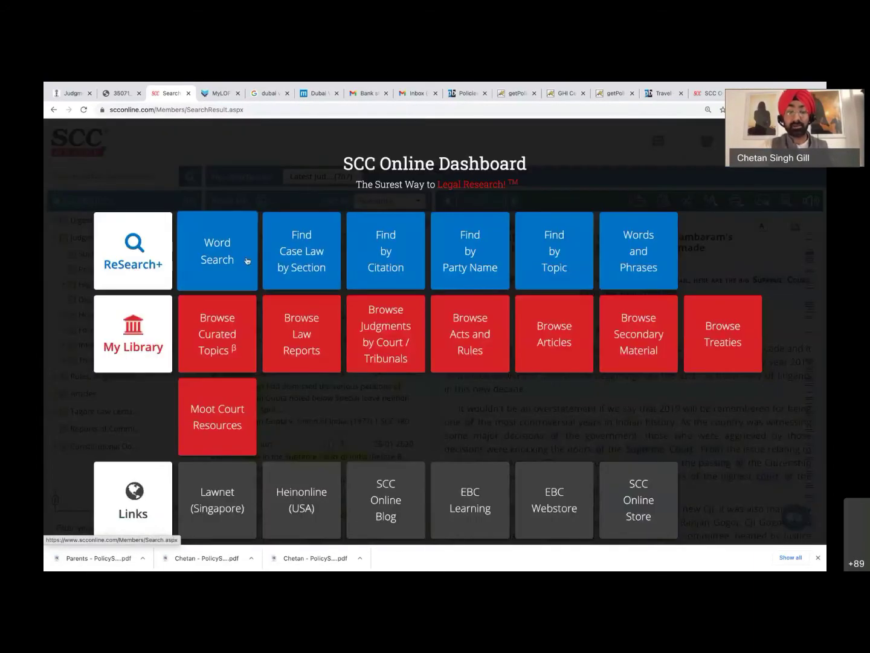
{"action": "left_click", "coordinate": [247, 260]}
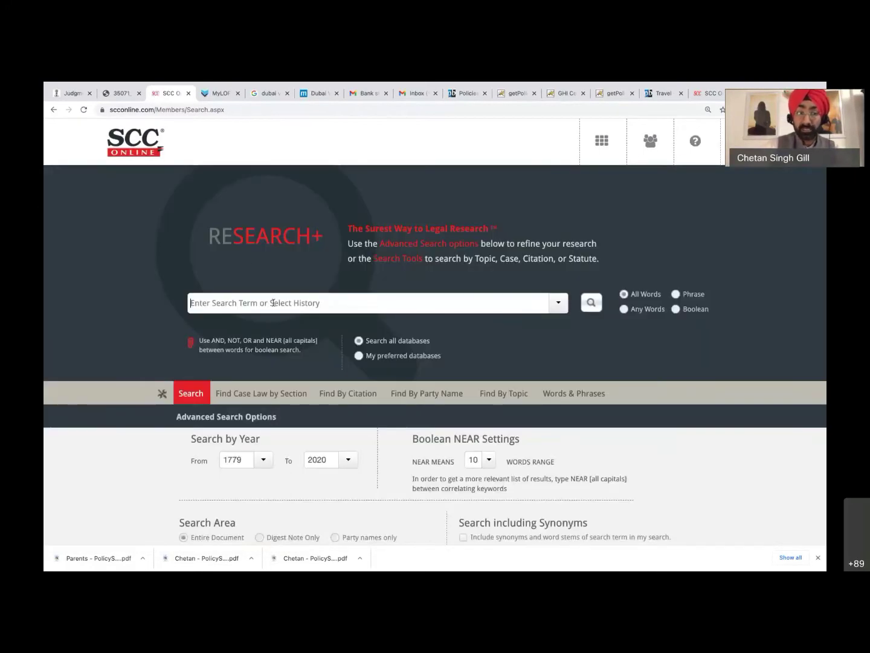
{"action": "type", "text": "murder"}
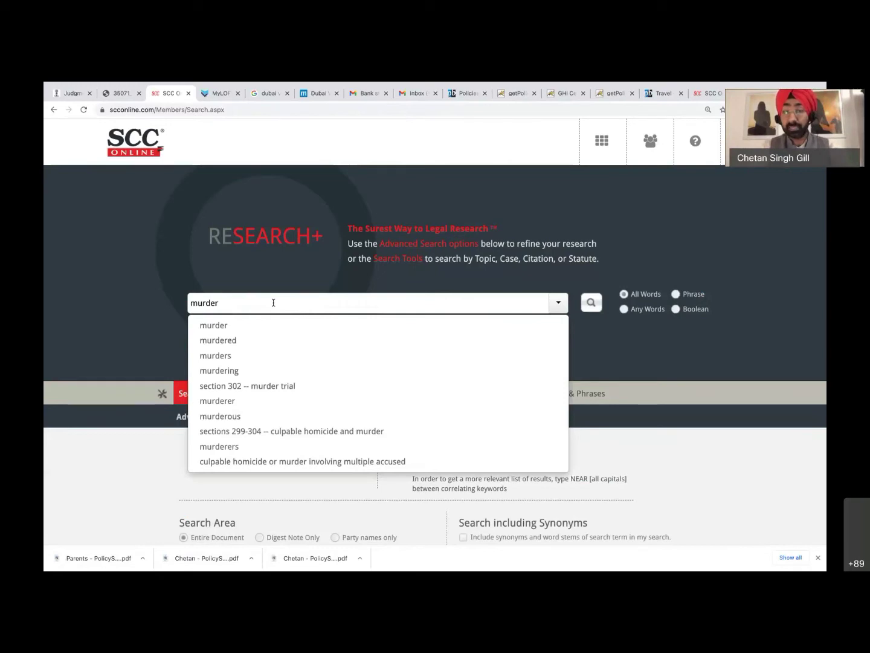
{"action": "left_click", "coordinate": [591, 302]}
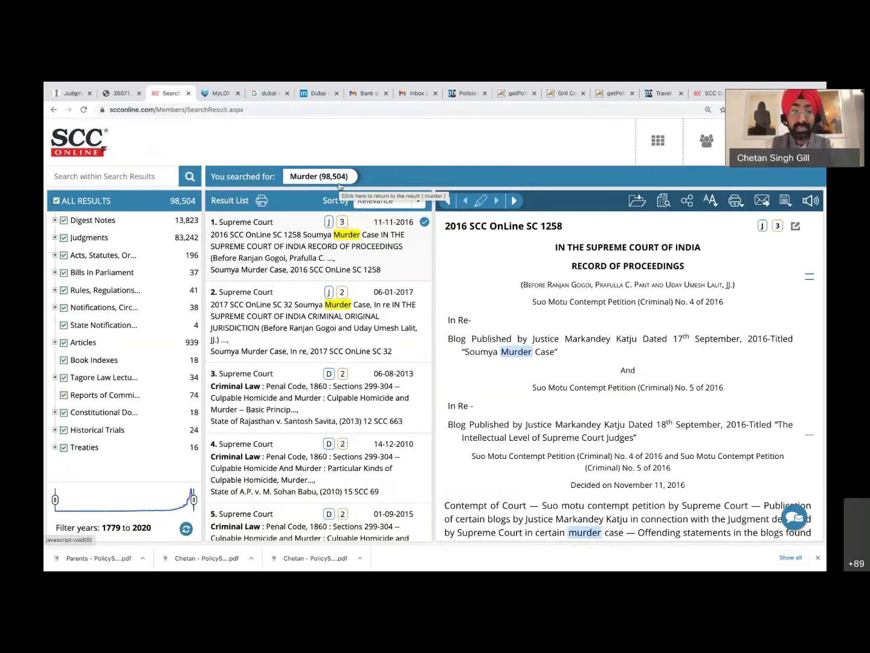
Narrow the murder results to Supreme Court judgments only and sort them chronologically with the latest first.
{"action": "left_click", "coordinate": [55, 239]}
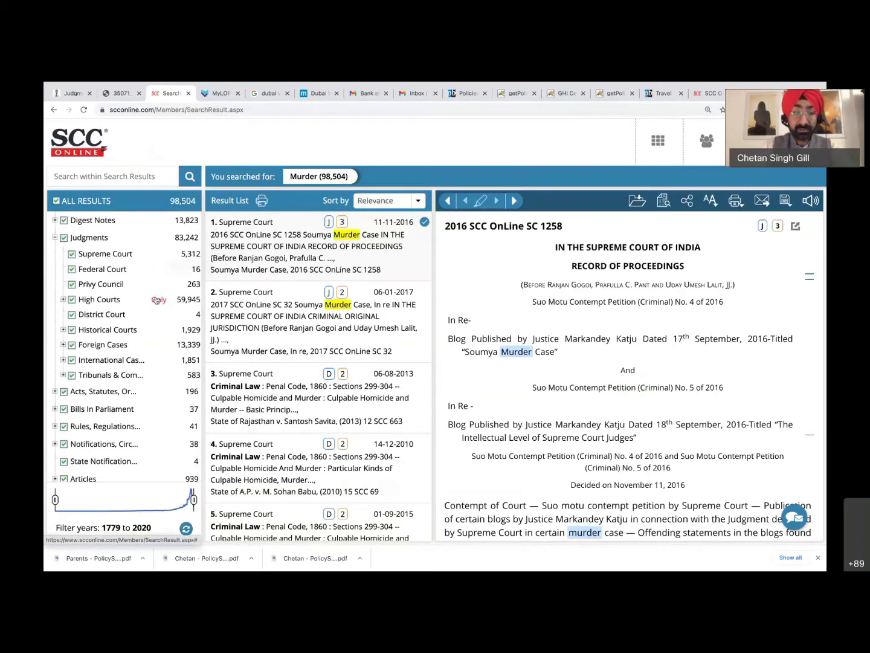
{"action": "scroll", "coordinate": [155, 289], "scroll_direction": "up", "scroll_amount": 5}
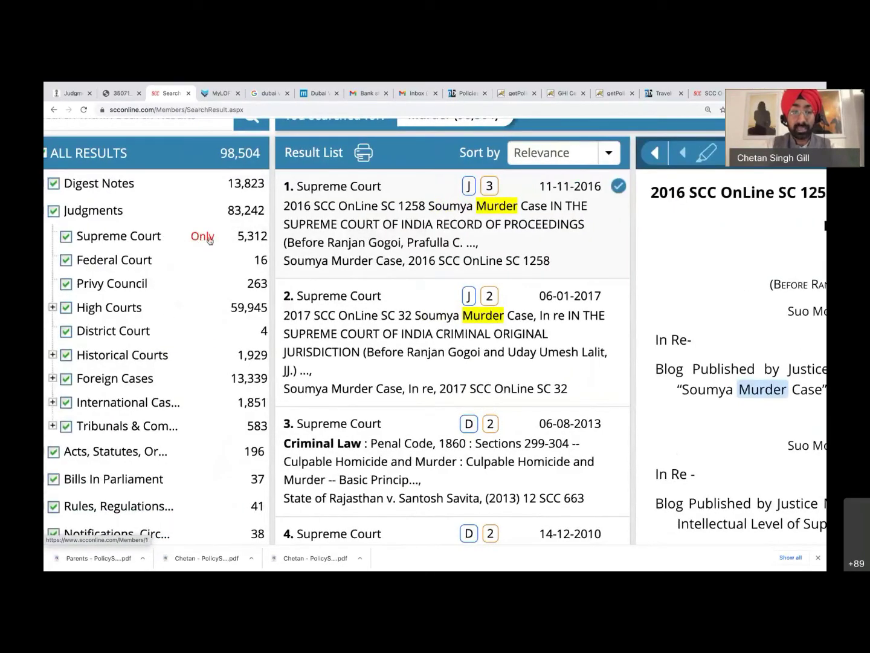
{"action": "left_click", "coordinate": [203, 239]}
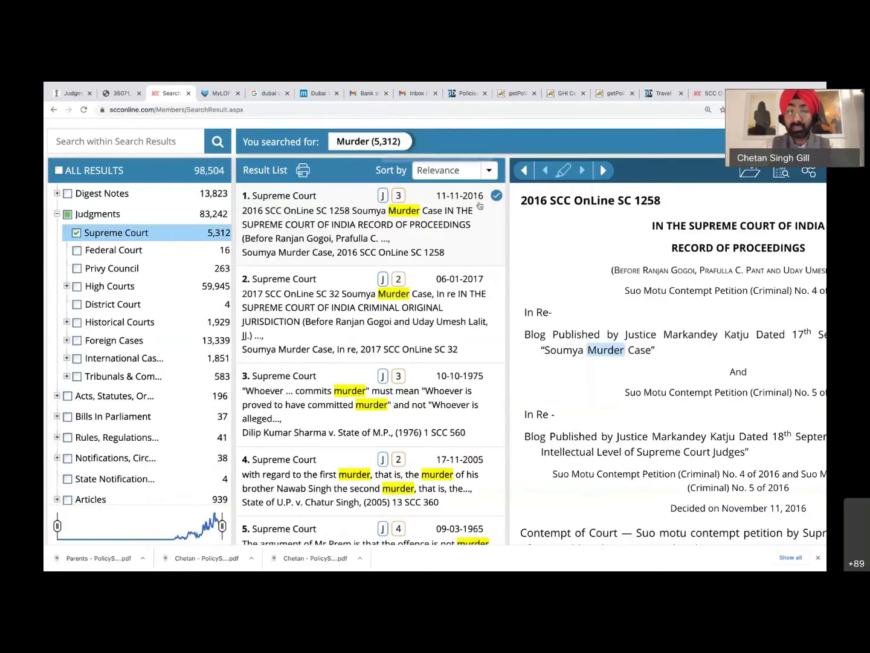
{"action": "left_click", "coordinate": [484, 172]}
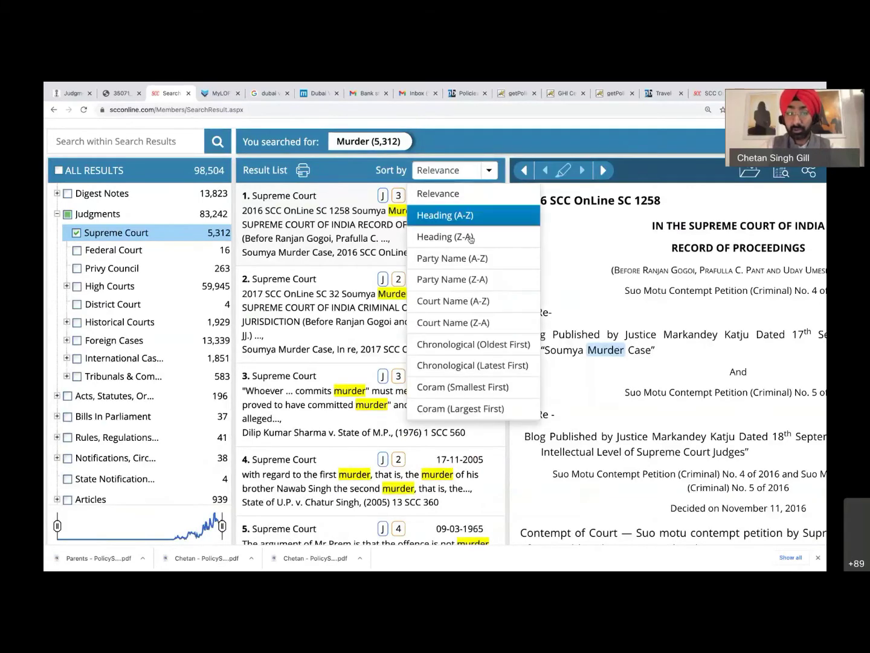
{"action": "left_click", "coordinate": [456, 370]}
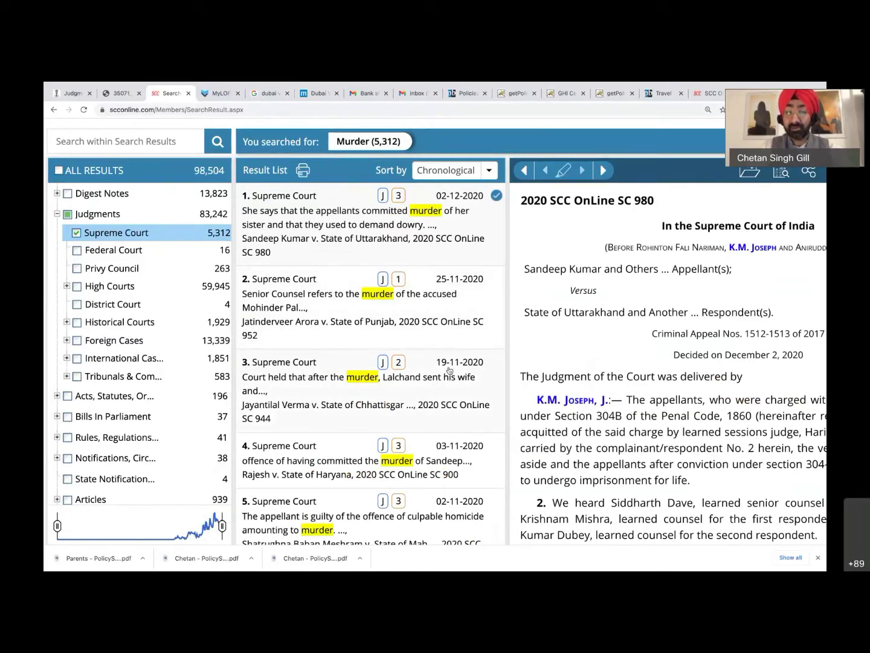
{"action": "key", "text": "ctrl+minus"}
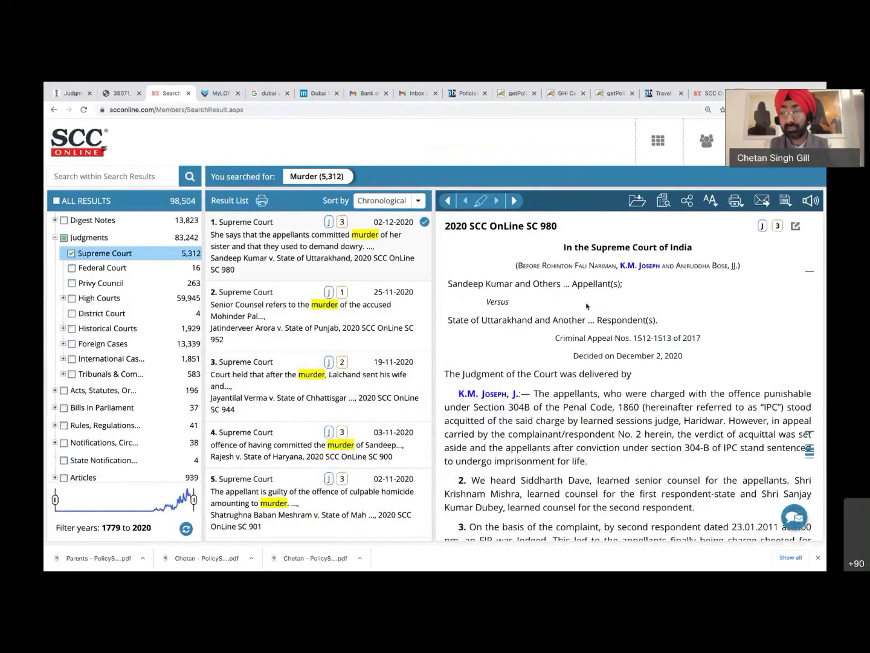
Return to Word Search from the dashboard and enter the quoted phrases "dowry death" "bride burning" "dying declaration" as the query.
{"action": "left_click", "coordinate": [670, 151]}
{"action": "left_click", "coordinate": [213, 253]}
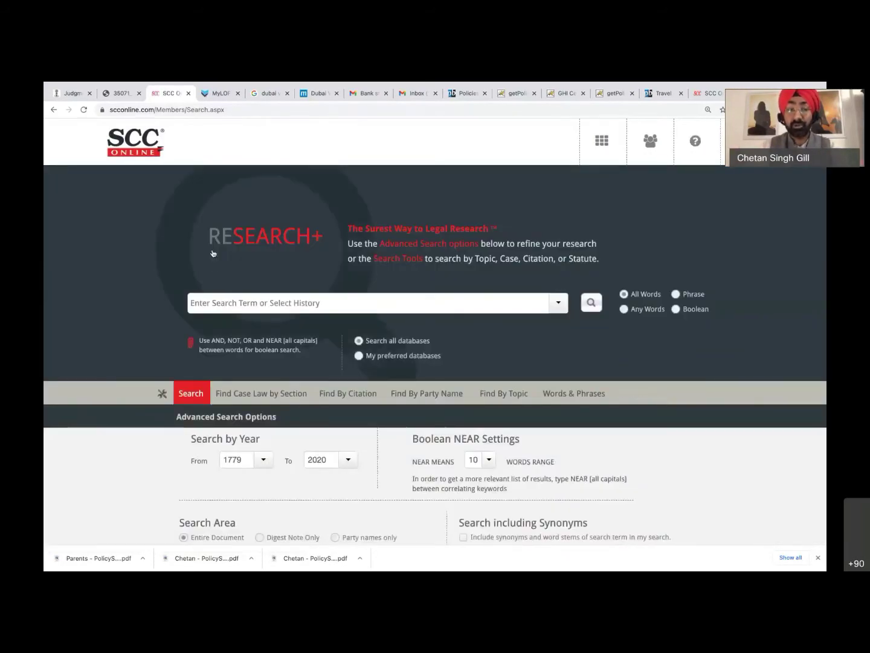
{"action": "left_click", "coordinate": [250, 307]}
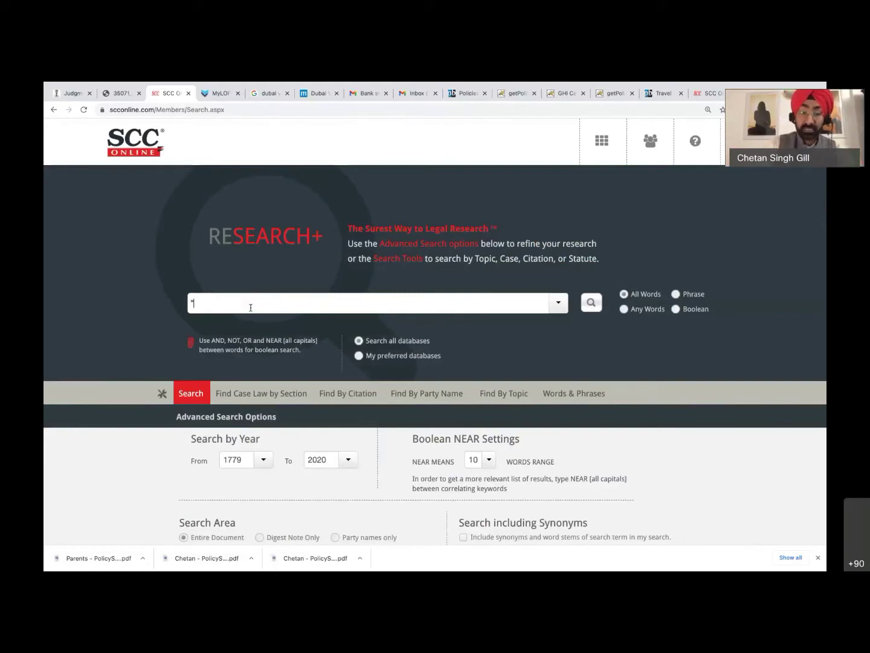
{"action": "type", "text": "\"dowry d"}
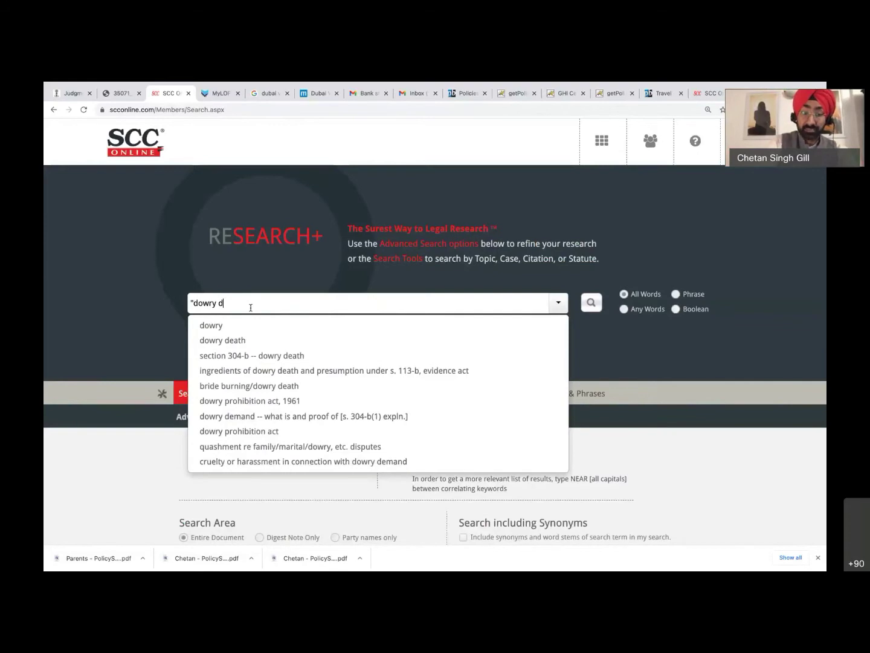
{"action": "type", "text": "eath\" "}
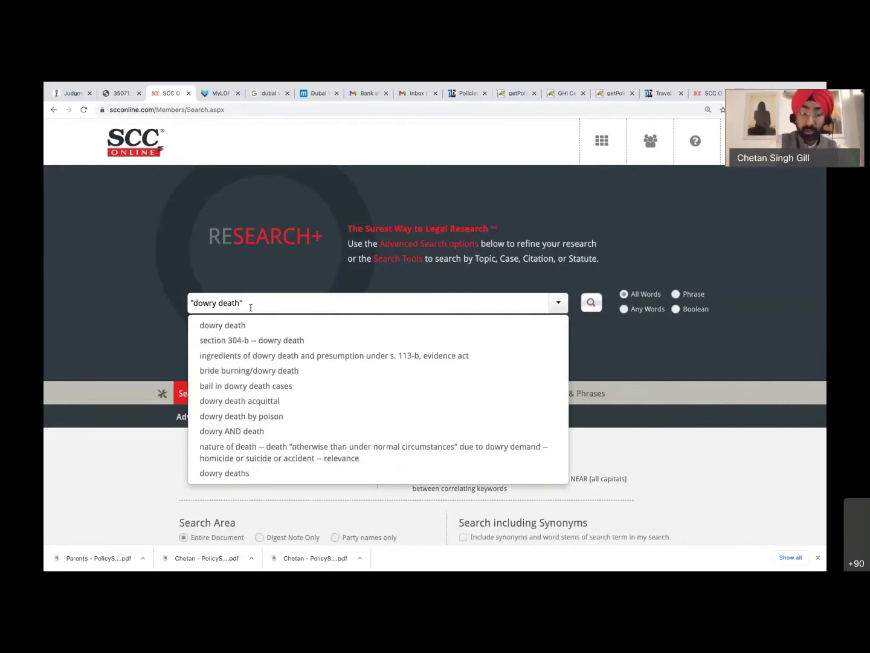
{"action": "type", "text": "\"bride b"}
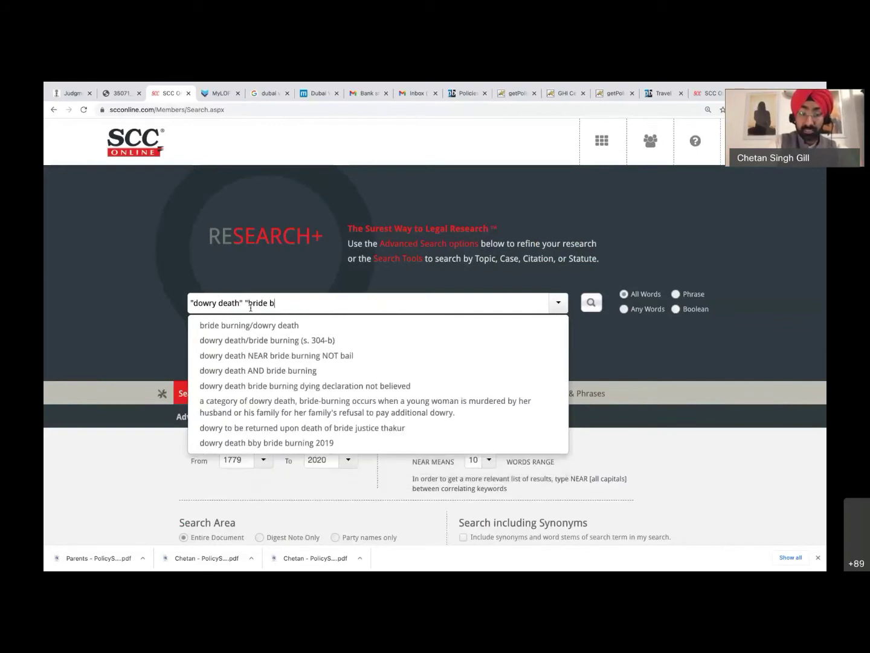
{"action": "type", "text": "urning?\""}
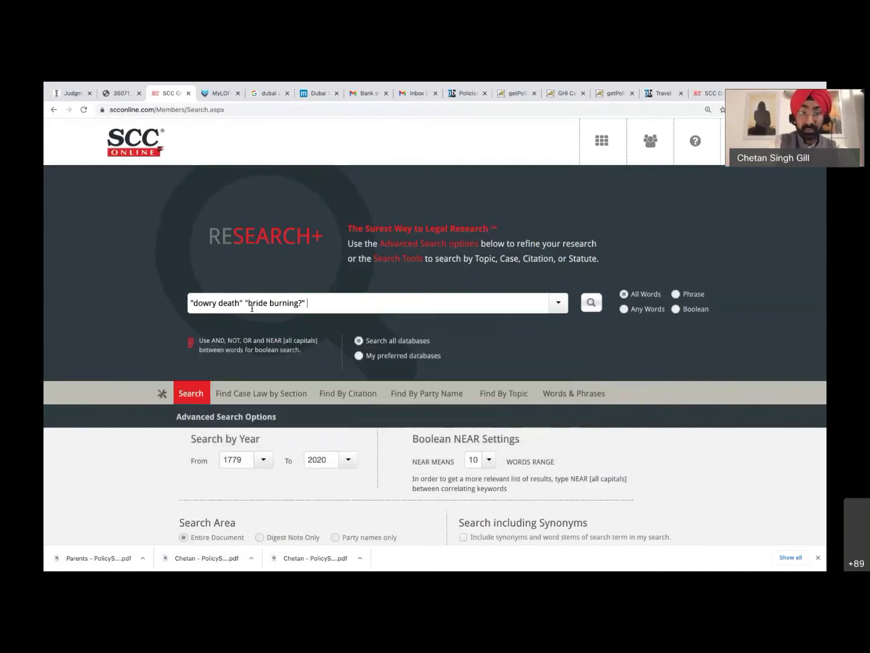
{"action": "key", "text": "BackSpace"}
{"action": "type", "text": "\" \""}
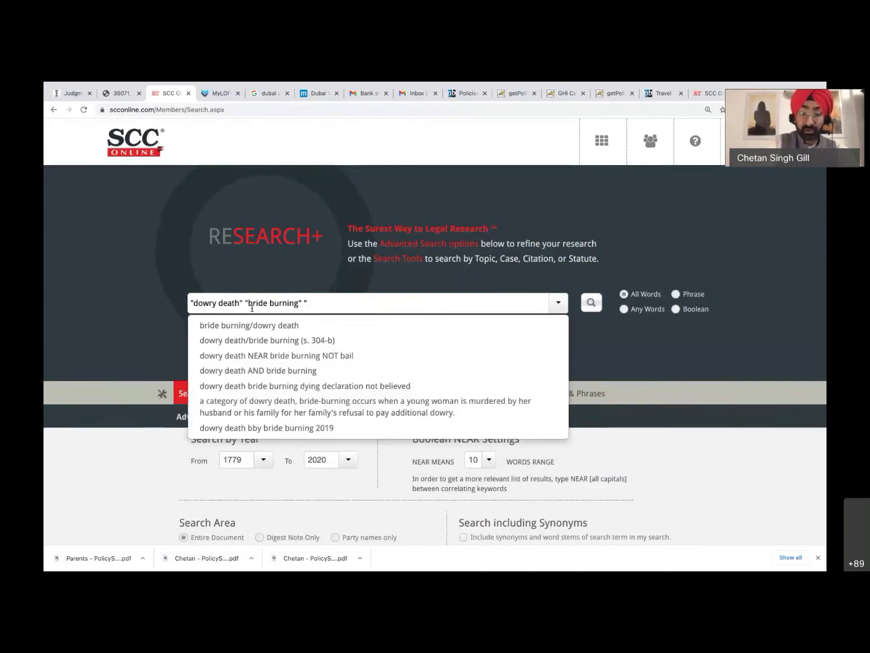
{"action": "type", "text": "dying dec"}
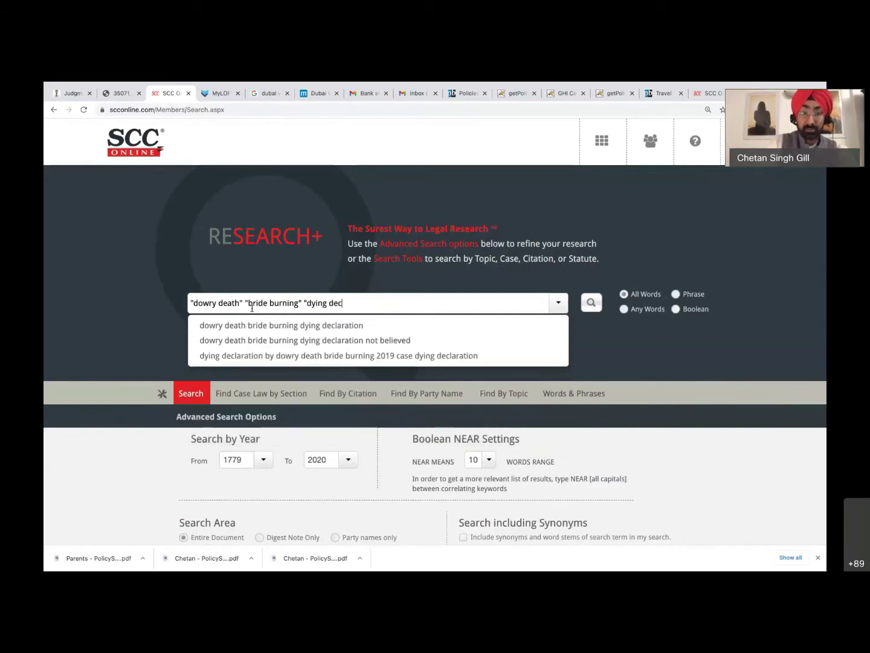
{"action": "type", "text": "larat"}
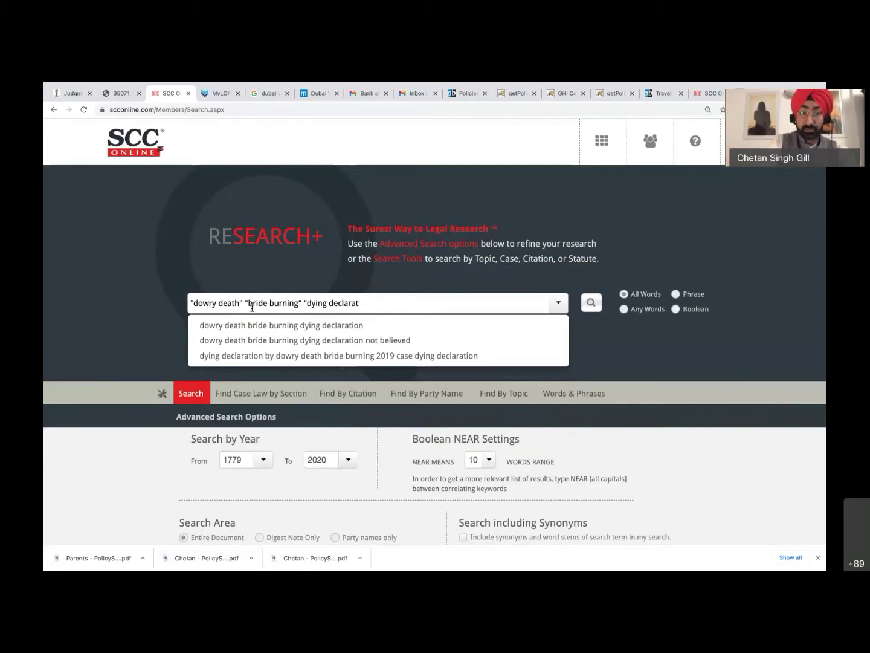
{"action": "type", "text": "ion\""}
Change the last quoted phrase to "multiple dying declaration" and run the search across all databases.
{"action": "key", "text": "Left"}
{"action": "key", "text": "Left"}
{"action": "key", "text": "Left"}
{"action": "key", "text": "Left"}
{"action": "key", "text": "Left"}
{"action": "key", "text": "Left"}
{"action": "key", "text": "Left"}
{"action": "key", "text": "Left"}
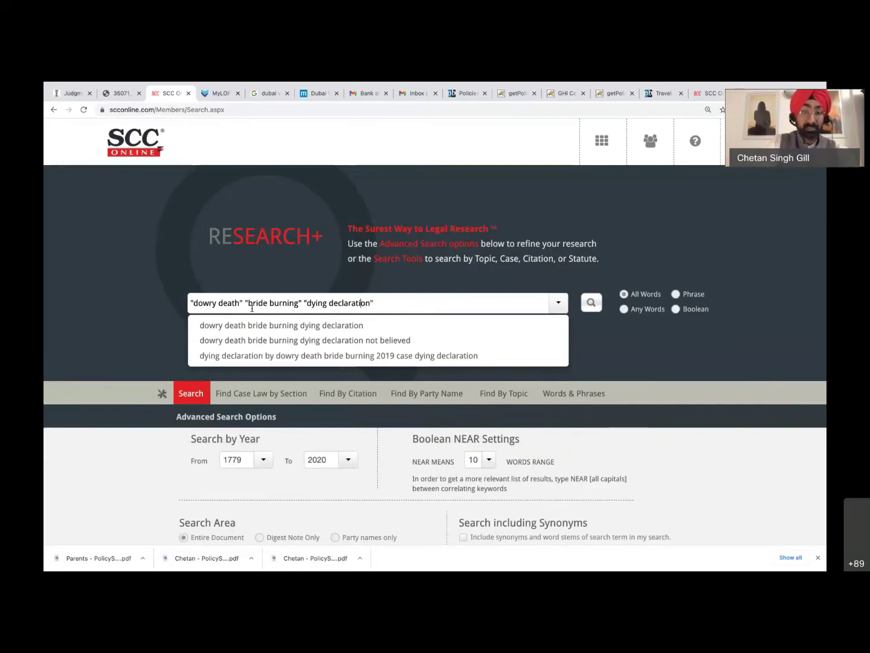
{"action": "key", "text": "Left"}
{"action": "key", "text": "Left"}
{"action": "key", "text": "Left"}
{"action": "key", "text": "Left"}
{"action": "key", "text": "Left"}
{"action": "key", "text": "Left"}
{"action": "key", "text": "Left"}
{"action": "key", "text": "Left"}
{"action": "key", "text": "Left"}
{"action": "key", "text": "Left"}
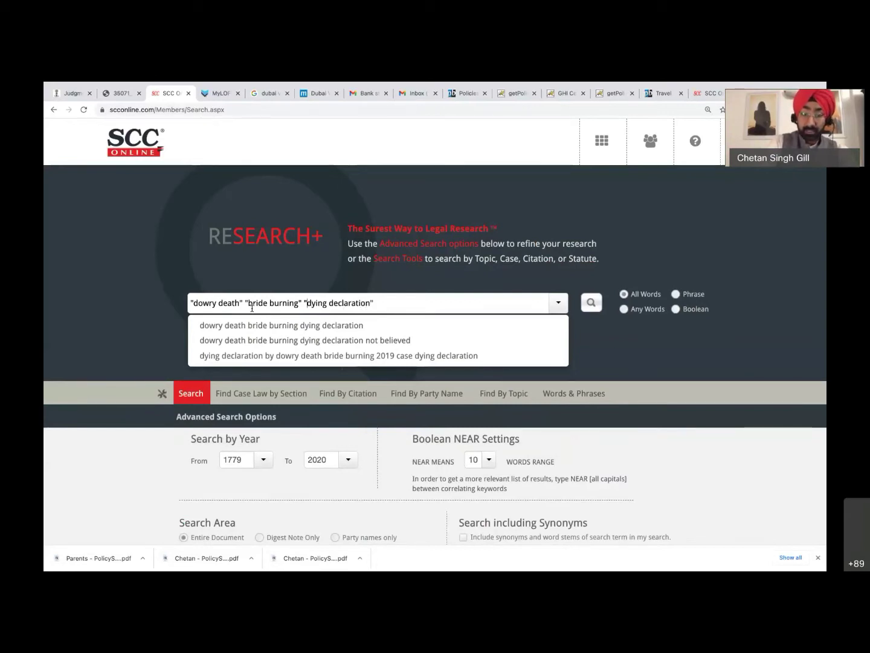
{"action": "type", "text": "multiopl"}
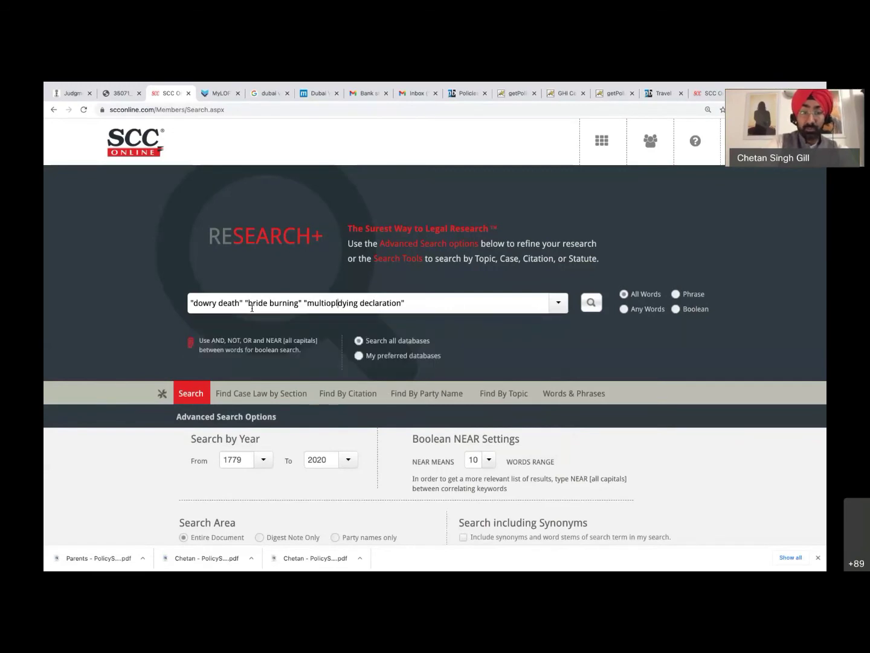
{"action": "key", "text": "BackSpace"}
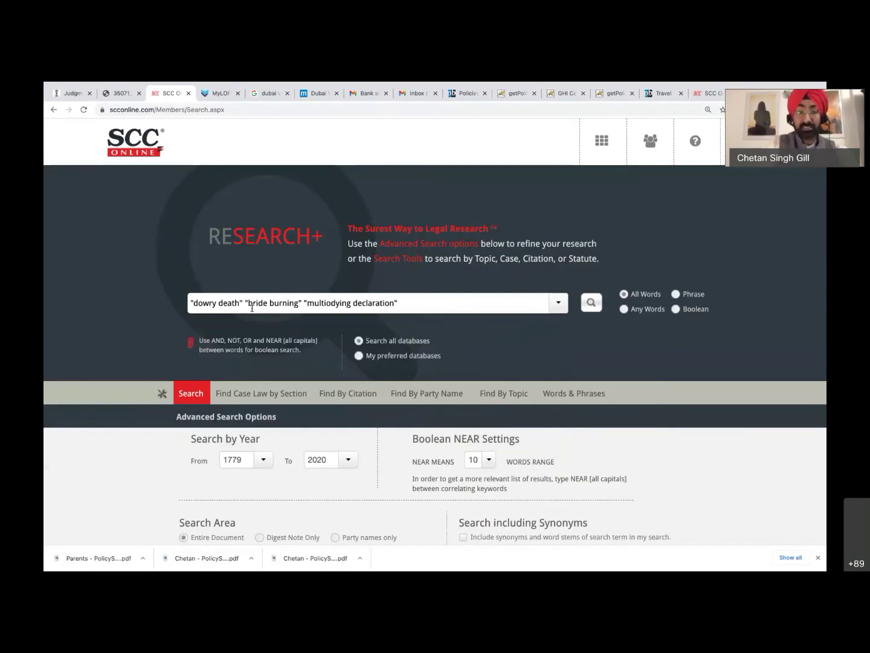
{"action": "key", "text": "BackSpace"}
{"action": "type", "text": "ple"}
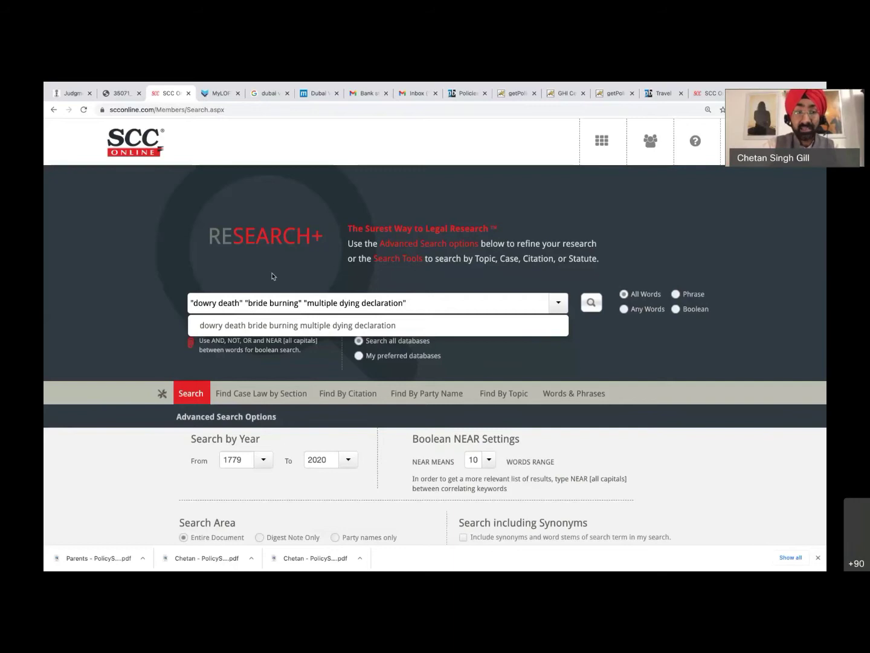
{"action": "scroll", "coordinate": [272, 277], "scroll_direction": "up", "scroll_amount": 3}
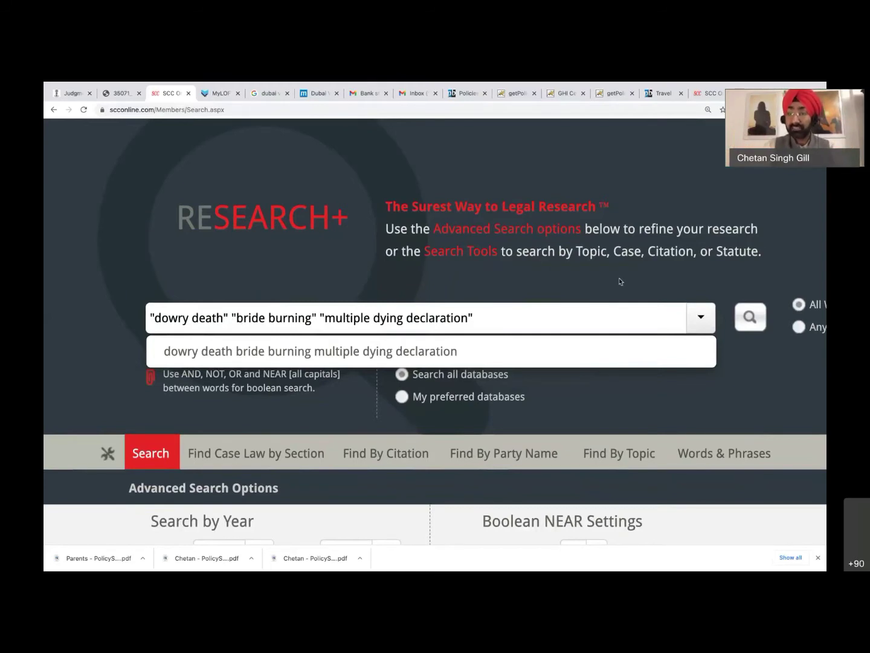
{"action": "left_click", "coordinate": [749, 318]}
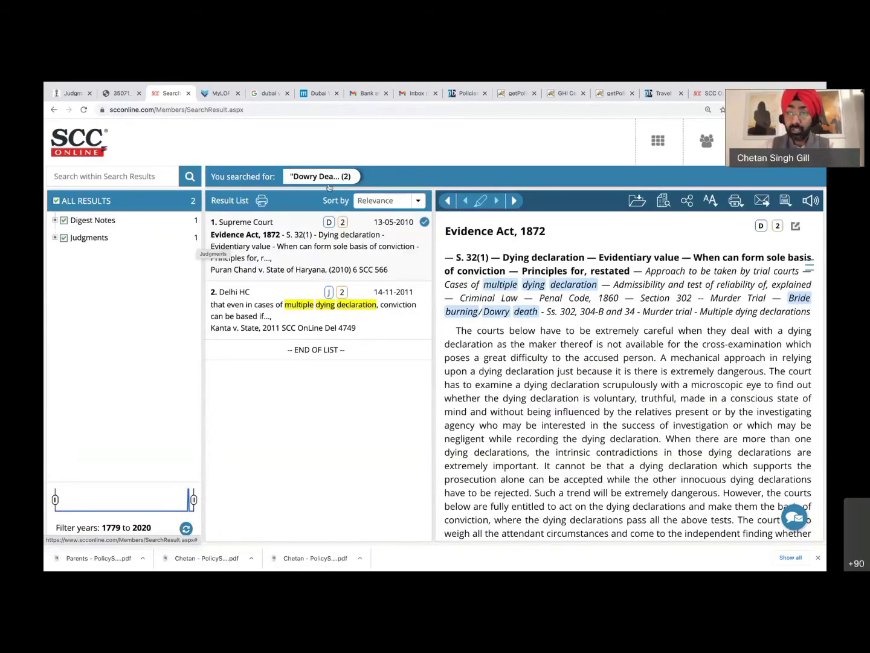
Reopen Word Search, recall the three-phrase query from the history, cut the last two phrases and search for "dowry death" alone.
{"action": "left_click", "coordinate": [665, 147]}
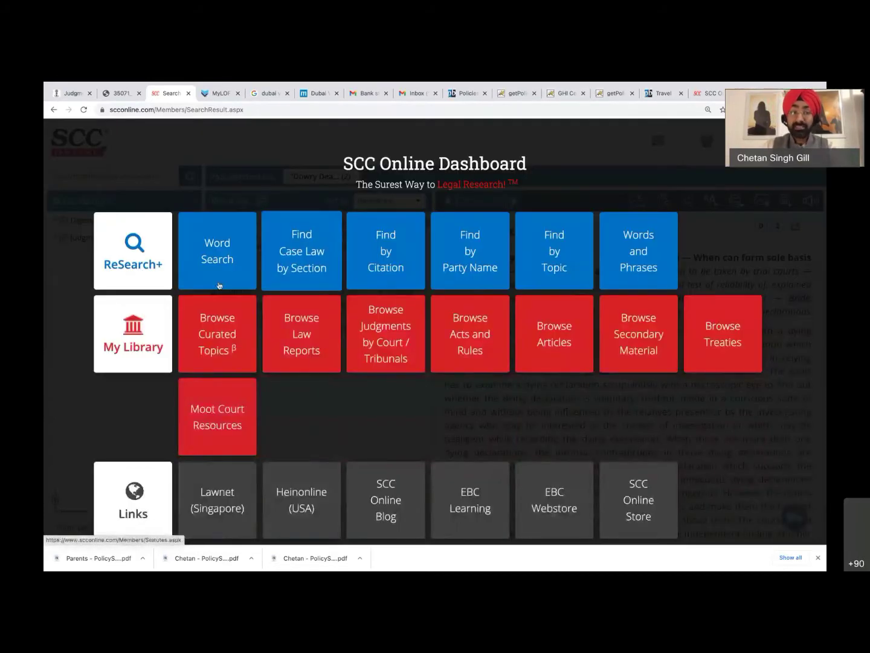
{"action": "left_click", "coordinate": [217, 265]}
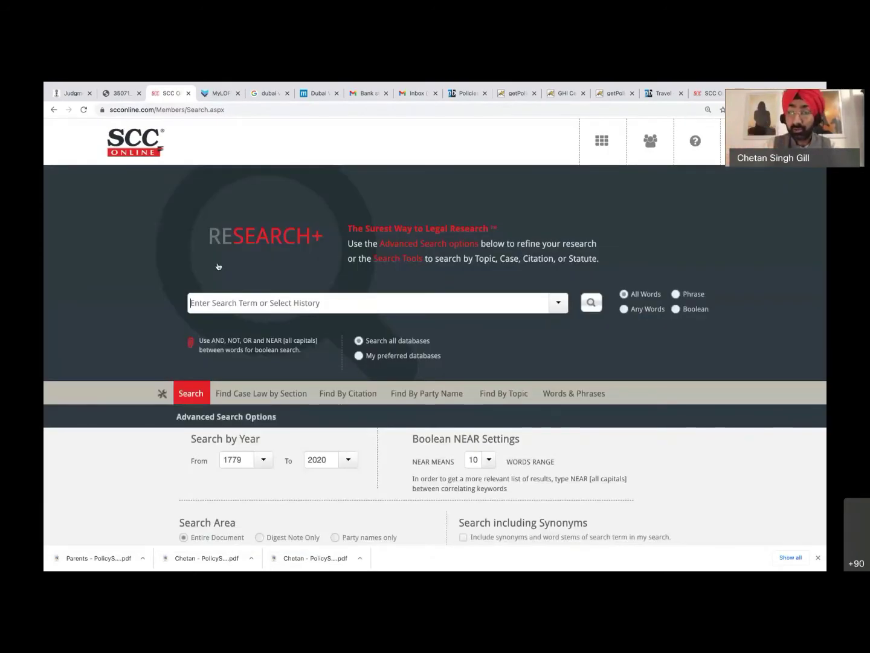
{"action": "left_click", "coordinate": [363, 303]}
{"action": "left_click", "coordinate": [392, 326]}
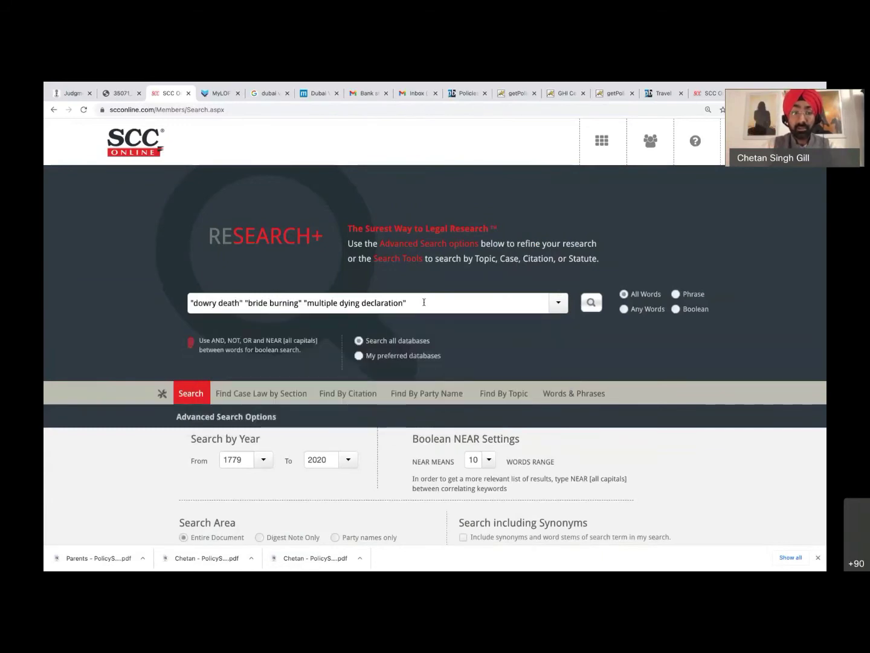
{"action": "mouse_move", "coordinate": [424, 301]}
{"action": "left_mouse_down"}
{"action": "mouse_move", "coordinate": [192, 303]}
{"action": "mouse_move", "coordinate": [247, 302]}
{"action": "left_mouse_up"}
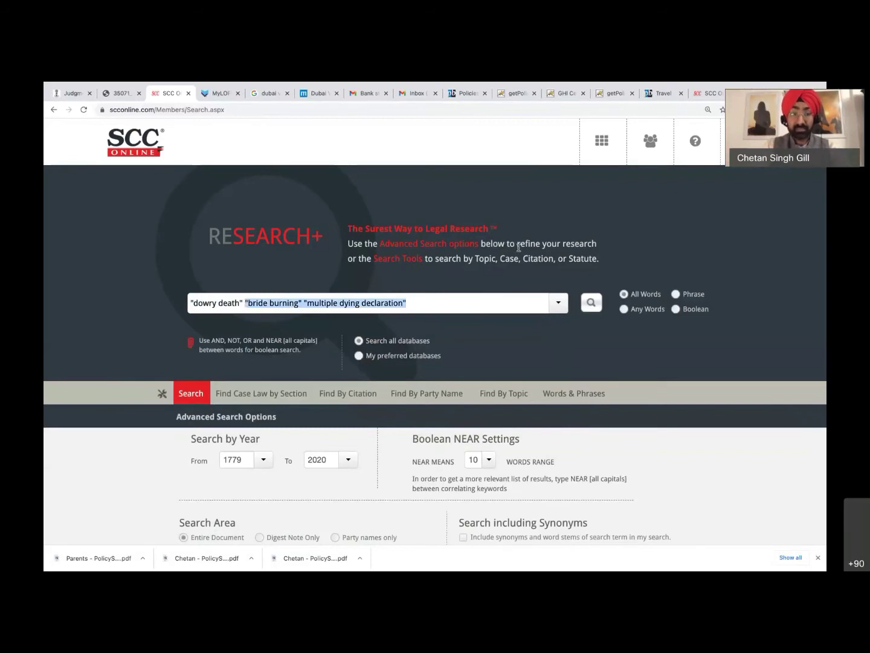
{"action": "key", "text": "BackSpace"}
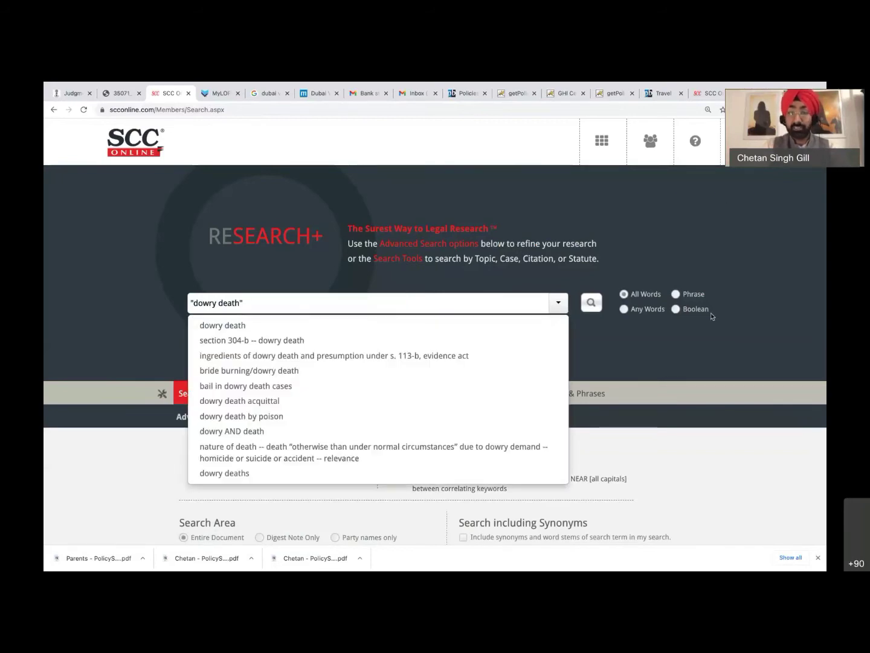
{"action": "left_click", "coordinate": [600, 305]}
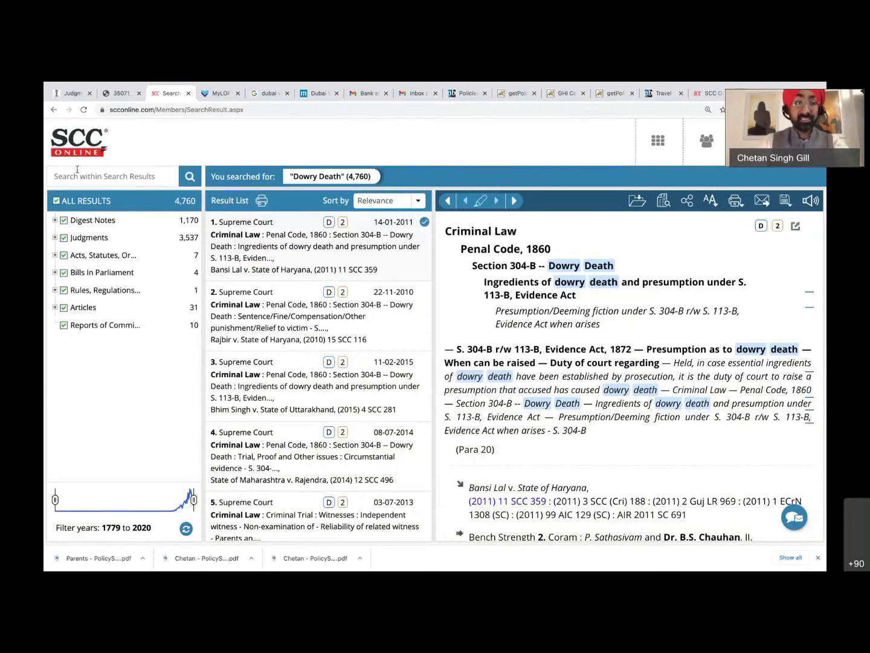
Paste the removed phrases for a search within the results, cut "multiple dying declaration" out, and run it with "bride burning" only.
{"action": "left_click", "coordinate": [115, 174]}
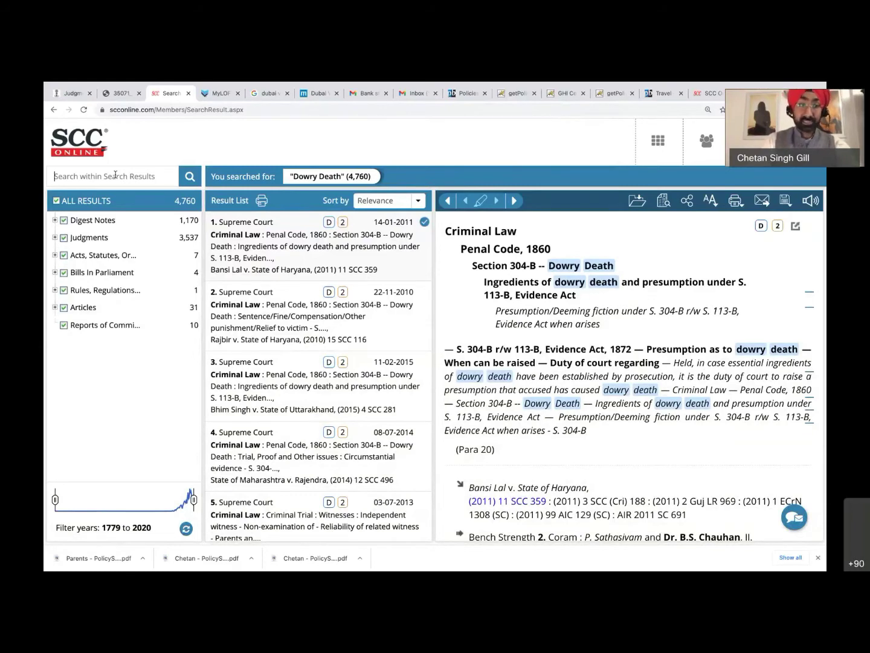
{"action": "type", "text": "\"dowry death\" \"bride burning\" \"multiple dying declaration\""}
{"action": "key", "text": "shift+Left"}
{"action": "key", "text": "shift+Left"}
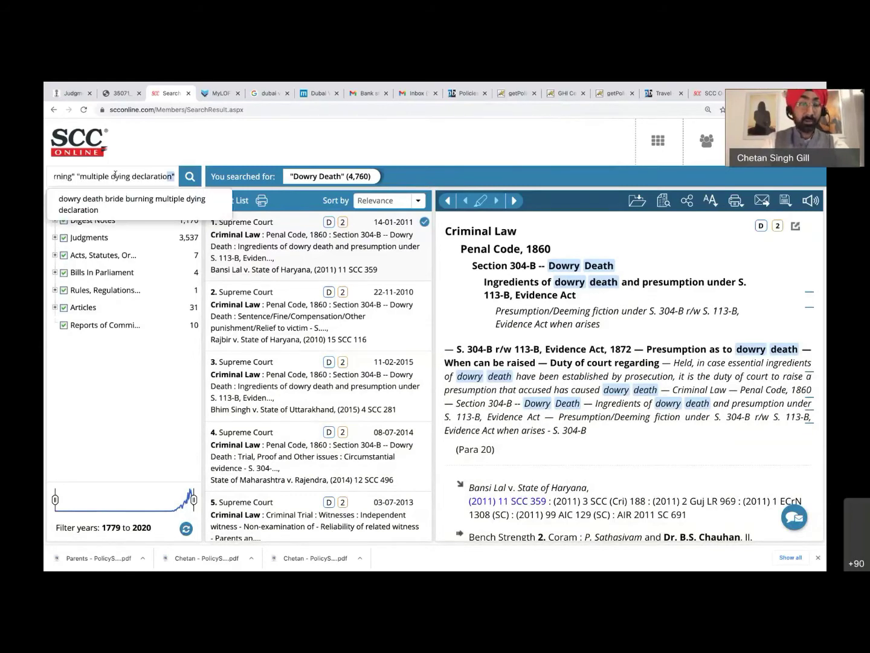
{"action": "key", "text": "shift+Left"}
{"action": "key", "text": "shift+Left"}
{"action": "key", "text": "shift+Left"}
{"action": "key", "text": "shift+Left"}
{"action": "key", "text": "shift+Left"}
{"action": "key", "text": "shift+Left"}
{"action": "key", "text": "shift+Left"}
{"action": "key", "text": "shift+Left"}
{"action": "key", "text": "shift+Left"}
{"action": "key", "text": "shift+Left"}
{"action": "key", "text": "shift+Left"}
{"action": "key", "text": "shift+Left"}
{"action": "key", "text": "shift+Left"}
{"action": "key", "text": "shift+Left"}
{"action": "key", "text": "shift+Left"}
{"action": "key", "text": "shift+Left"}
{"action": "key", "text": "shift+Left"}
{"action": "key", "text": "shift+Left"}
{"action": "key", "text": "shift+Left"}
{"action": "key", "text": "shift+Left"}
{"action": "key", "text": "shift+Left"}
{"action": "key", "text": "shift+Left"}
{"action": "key", "text": "shift+Left"}
{"action": "key", "text": "shift+Left"}
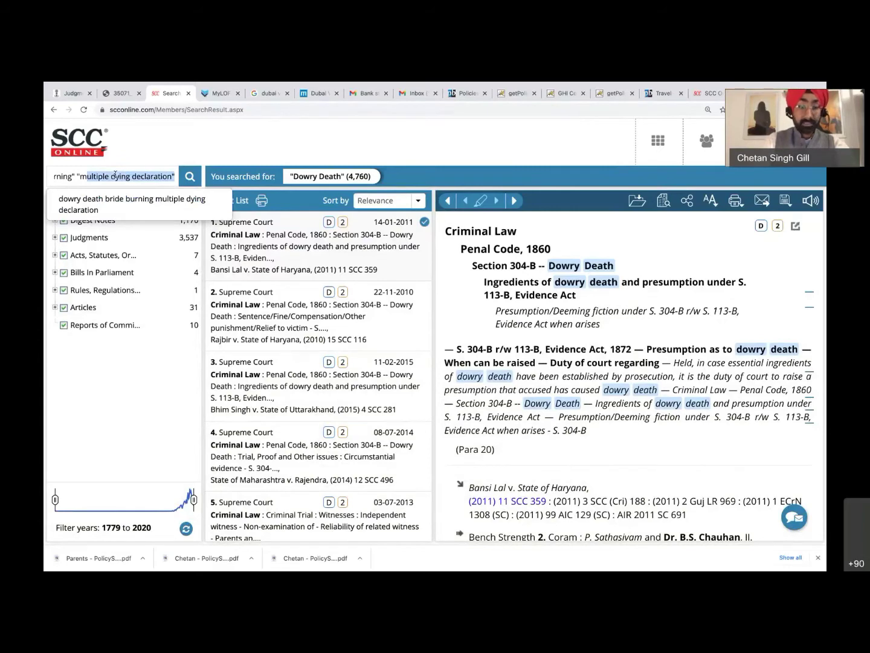
{"action": "key", "text": "shift+Left"}
{"action": "key", "text": "shift+Left"}
{"action": "key", "text": "ctrl+c"}
{"action": "key", "text": "BackSpace"}
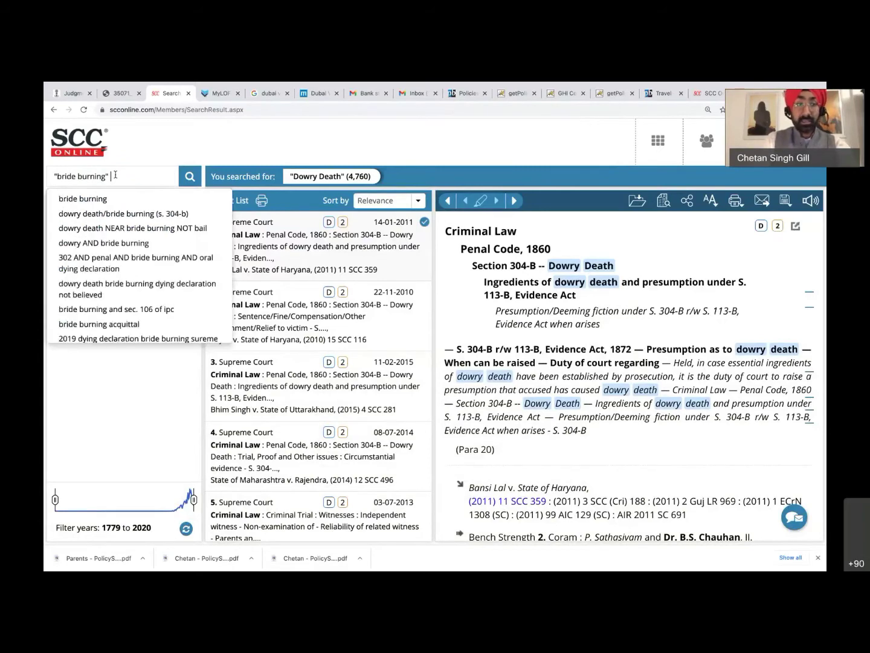
{"action": "left_click", "coordinate": [190, 178]}
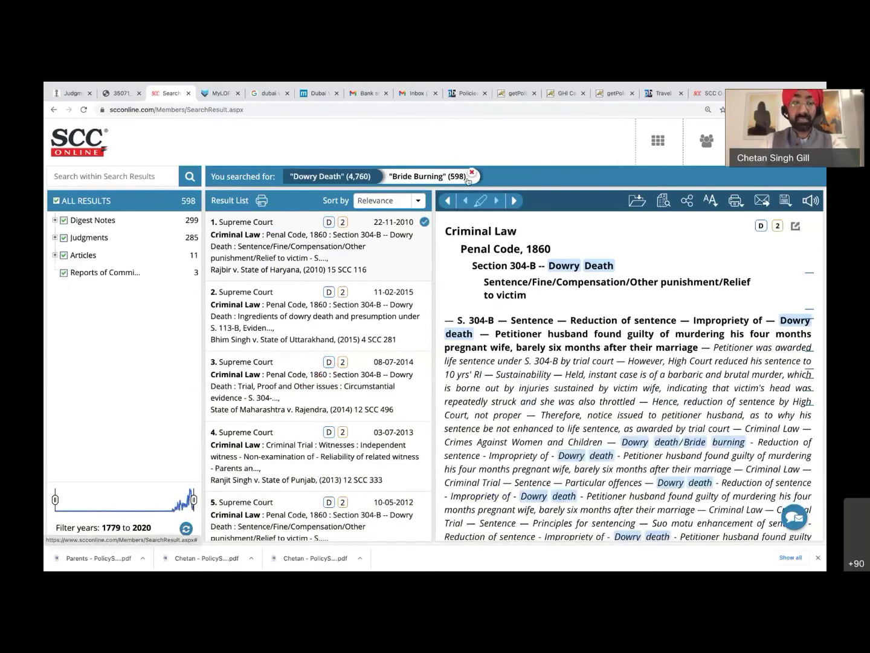
Paste "multiple dying declaration" for a search within the results, shorten it to "dying declaration" and run it.
{"action": "left_click", "coordinate": [140, 178]}
{"action": "key", "text": "ctrl+v"}
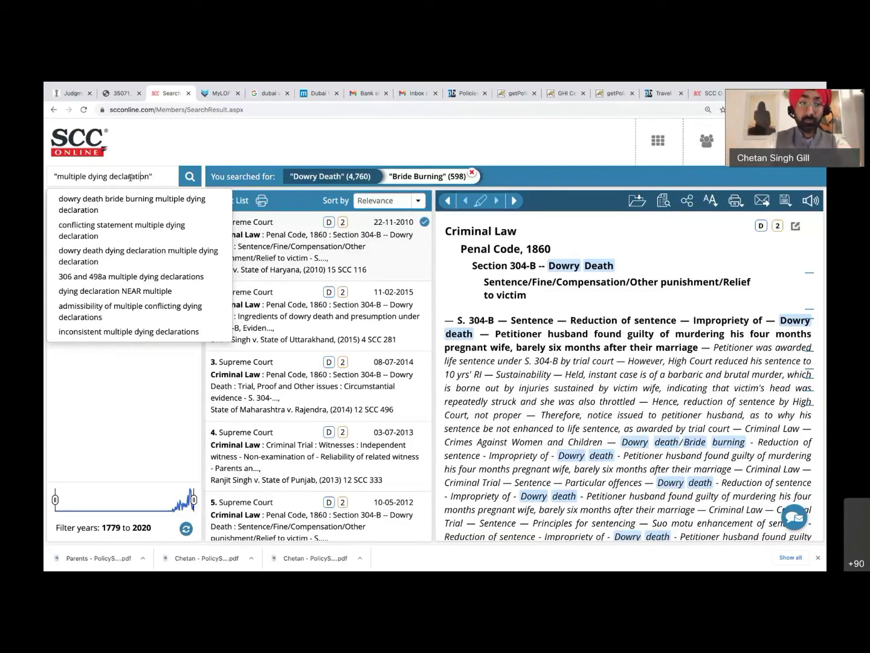
{"action": "key", "text": "Left"}
{"action": "key", "text": "Left"}
{"action": "key", "text": "Left"}
{"action": "key", "text": "Left"}
{"action": "key", "text": "Left"}
{"action": "key", "text": "Left"}
{"action": "key", "text": "Left"}
{"action": "key", "text": "Left"}
{"action": "key", "text": "Left"}
{"action": "key", "text": "Left"}
{"action": "key", "text": "Left"}
{"action": "key", "text": "Left"}
{"action": "key", "text": "Left"}
{"action": "key", "text": "Left"}
{"action": "key", "text": "Left"}
{"action": "key", "text": "BackSpace"}
{"action": "key", "text": "BackSpace"}
{"action": "key", "text": "BackSpace"}
{"action": "key", "text": "BackSpace"}
{"action": "key", "text": "BackSpace"}
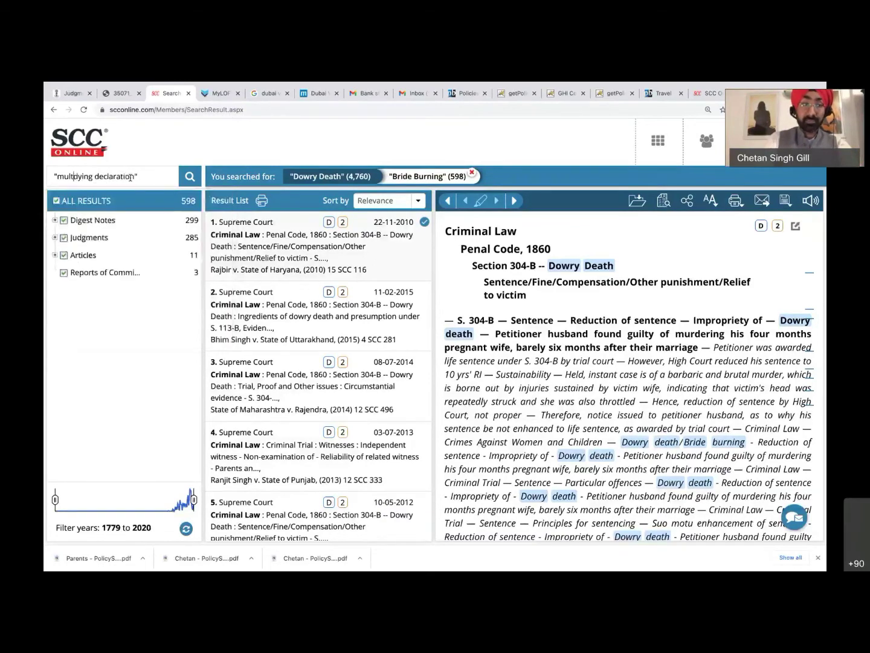
{"action": "key", "text": "BackSpace"}
{"action": "key", "text": "BackSpace"}
{"action": "key", "text": "BackSpace"}
{"action": "key", "text": "BackSpace"}
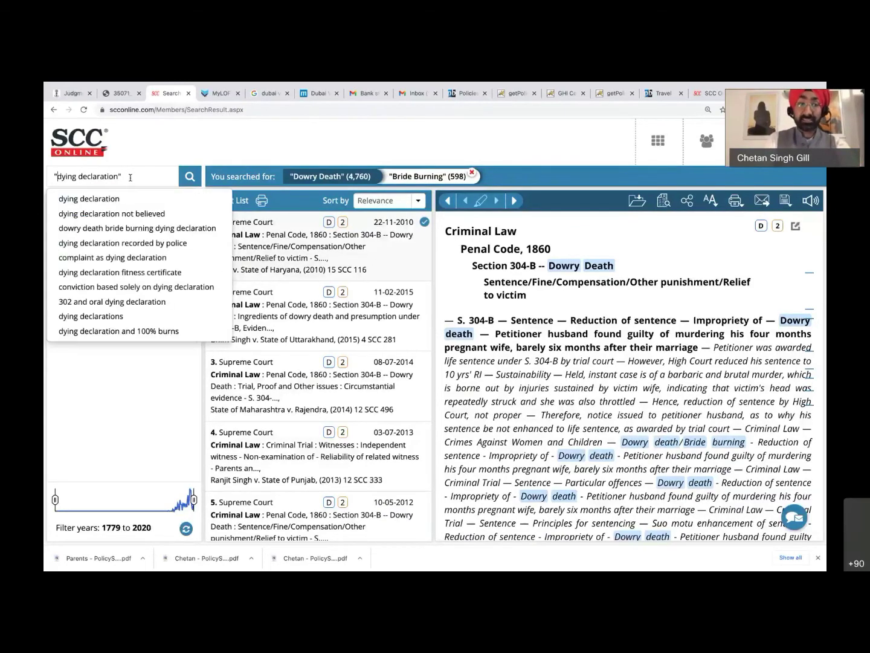
{"action": "left_click", "coordinate": [196, 181]}
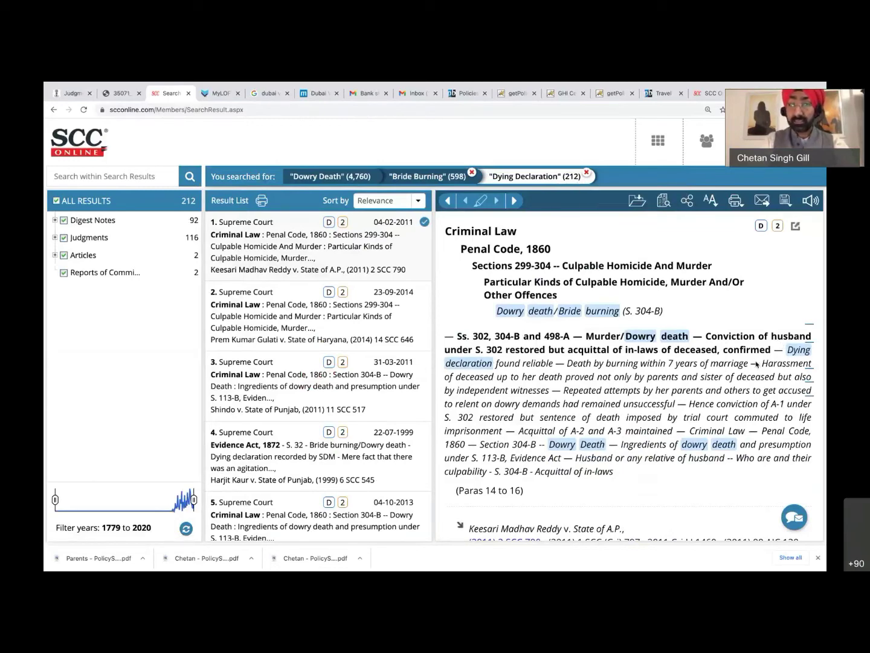
Search within the current results for the quoted phrase "more than one".
{"action": "left_click", "coordinate": [132, 173]}
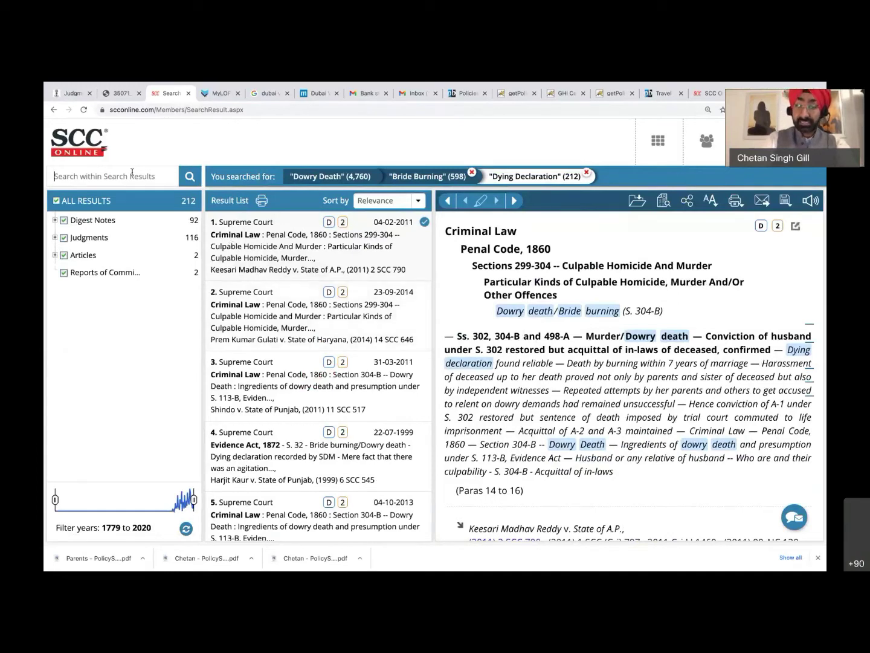
{"action": "type", "text": "more "}
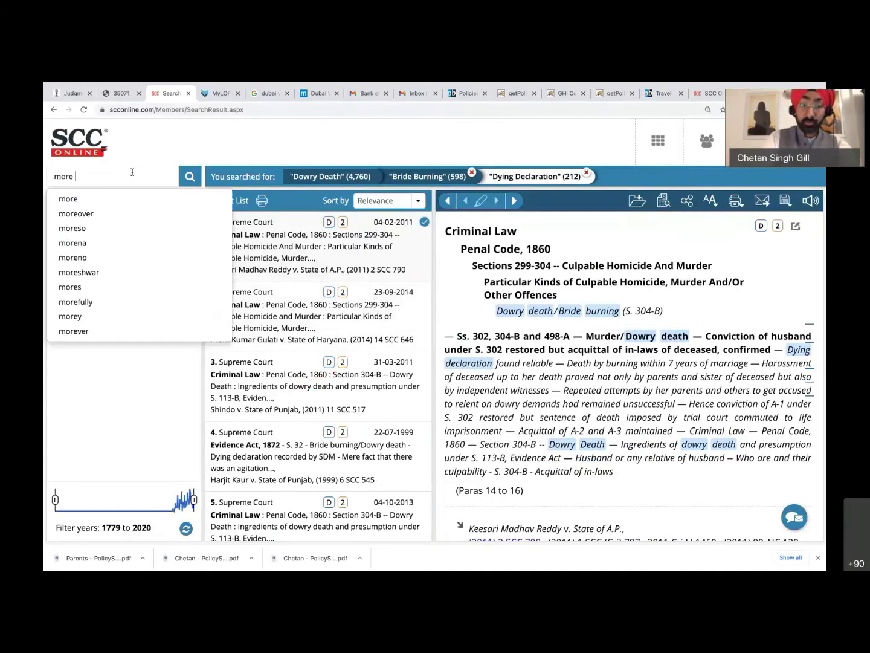
{"action": "type", "text": "than one\""}
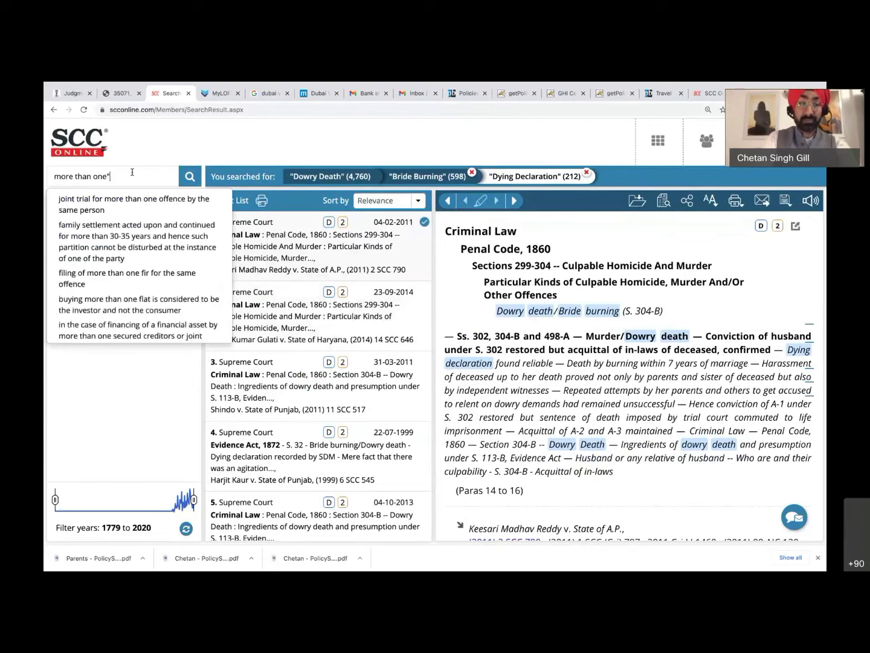
{"action": "key", "text": "Left"}
{"action": "key", "text": "Left"}
{"action": "key", "text": "Left"}
{"action": "key", "text": "Left"}
{"action": "key", "text": "Left"}
{"action": "key", "text": "Left"}
{"action": "key", "text": "Left"}
{"action": "key", "text": "Left"}
{"action": "key", "text": "Left"}
{"action": "key", "text": "Left"}
{"action": "key", "text": "Left"}
{"action": "key", "text": "Left"}
{"action": "key", "text": "Left"}
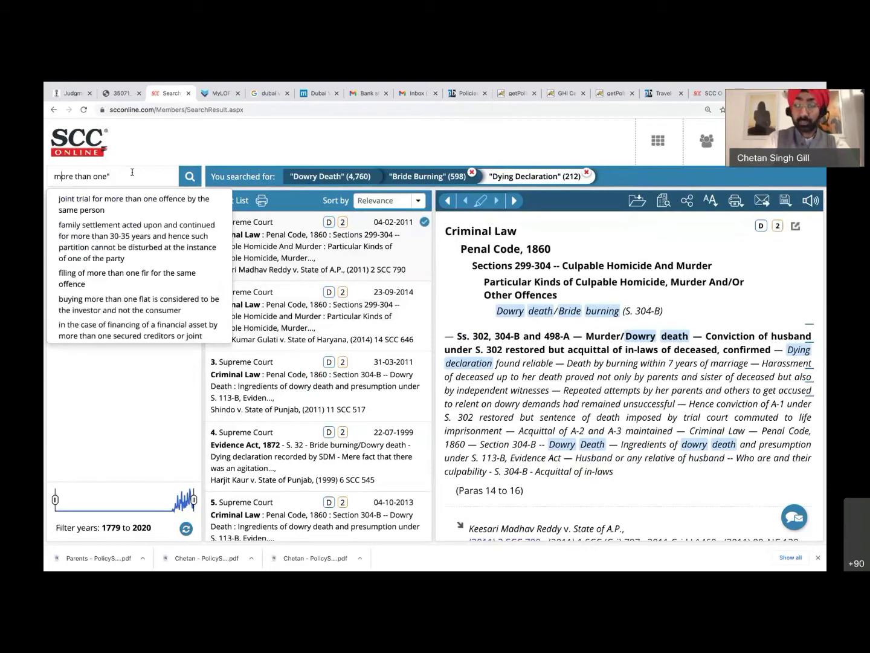
{"action": "type", "text": "\""}
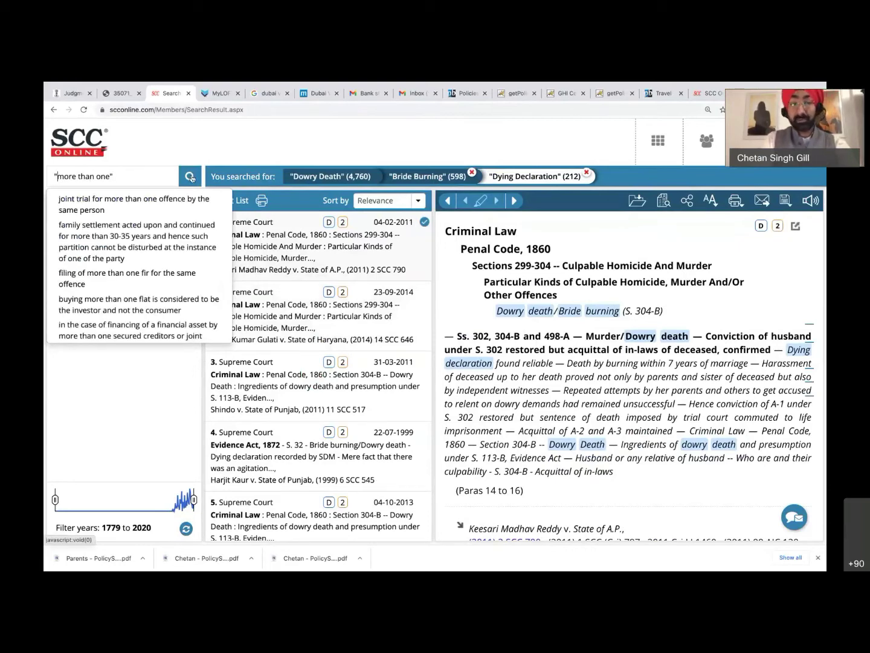
{"action": "left_click", "coordinate": [190, 176]}
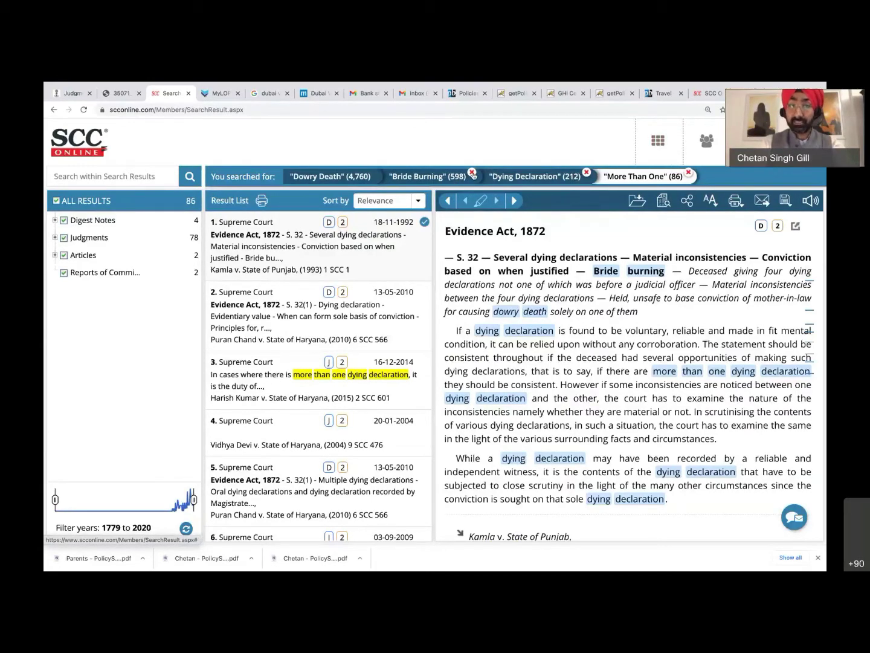
Remove "Bride Burning" from the chain of search terms, and return to Word Search from the dashboard.
{"action": "left_click", "coordinate": [471, 173]}
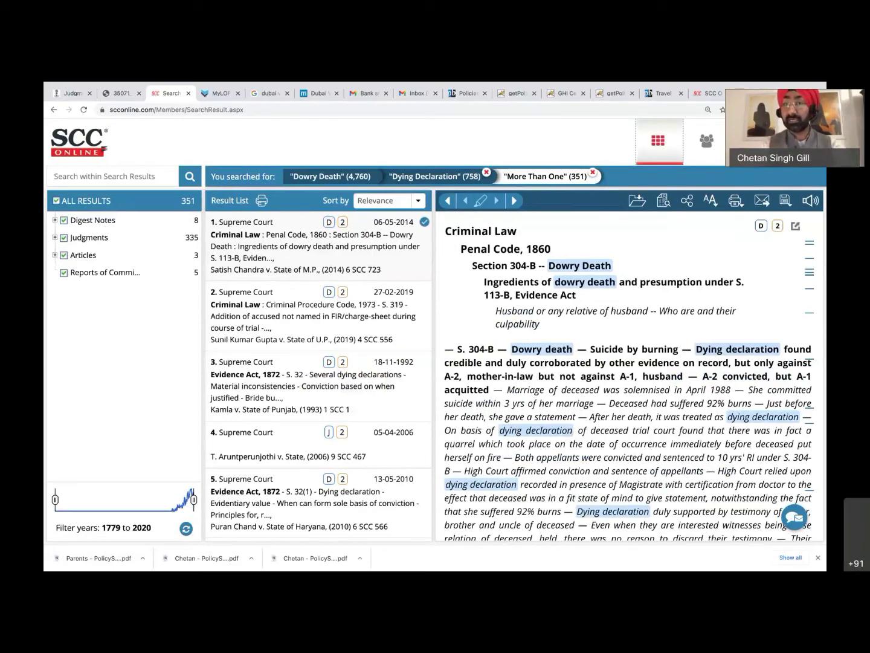
{"action": "left_click", "coordinate": [666, 136]}
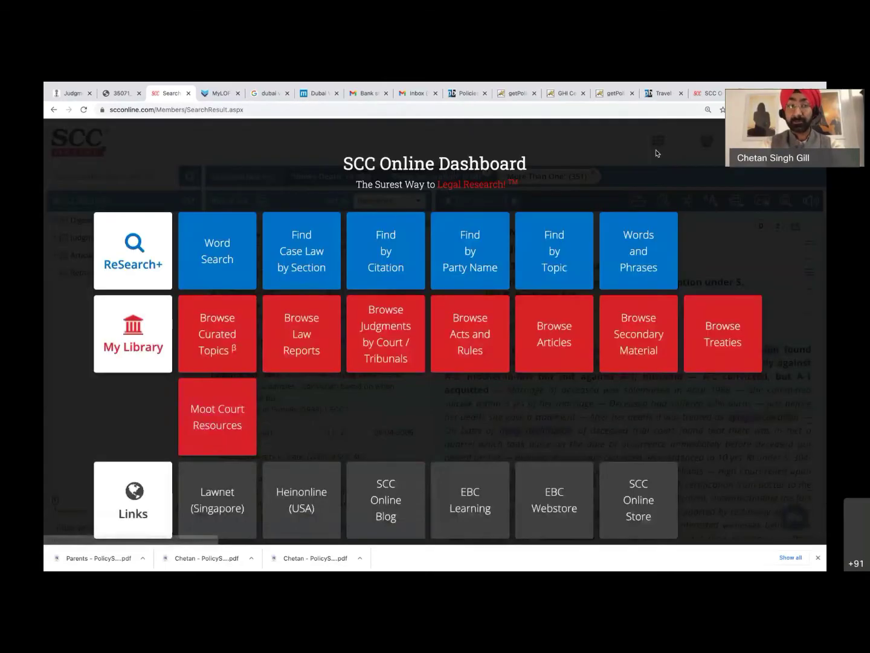
{"action": "left_click", "coordinate": [234, 264]}
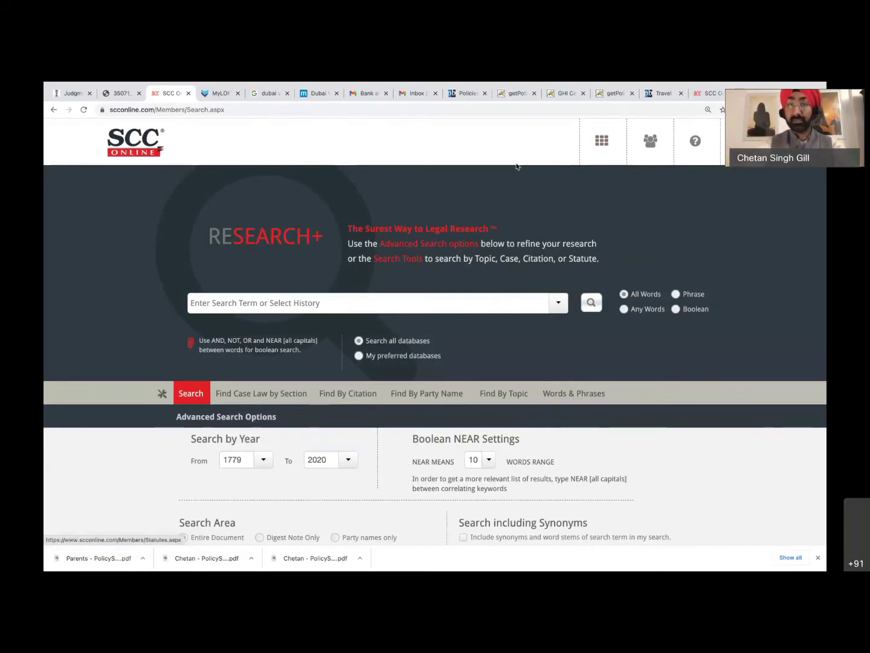
{"action": "left_click", "coordinate": [614, 143]}
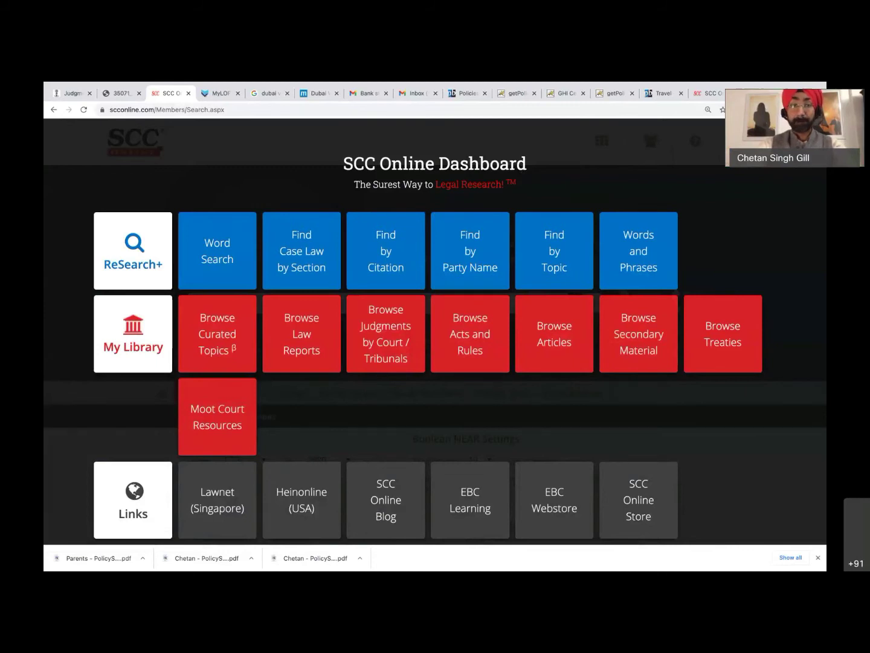
{"action": "left_click", "coordinate": [799, 138]}
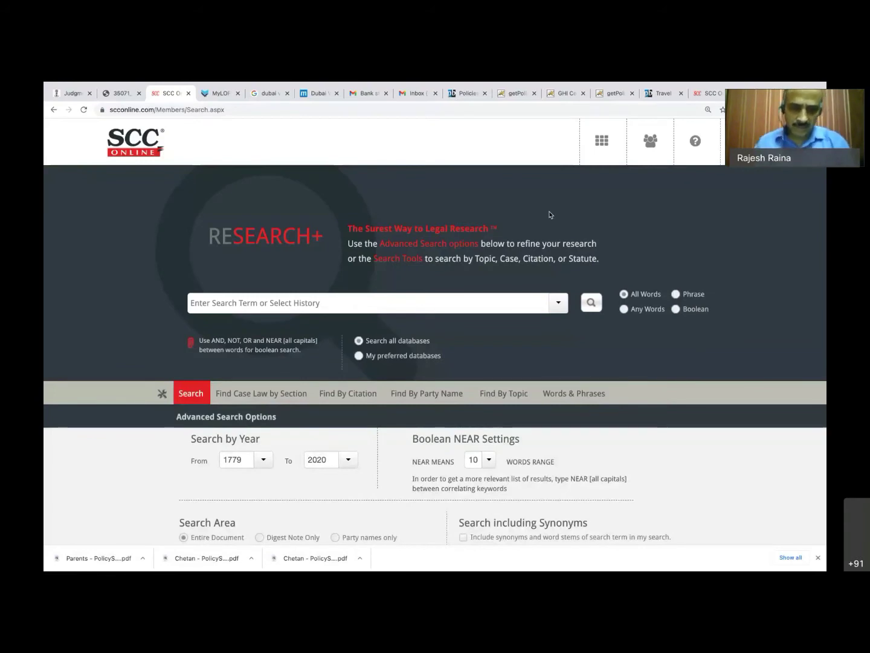
{"action": "mouse_move", "coordinate": [478, 96]}
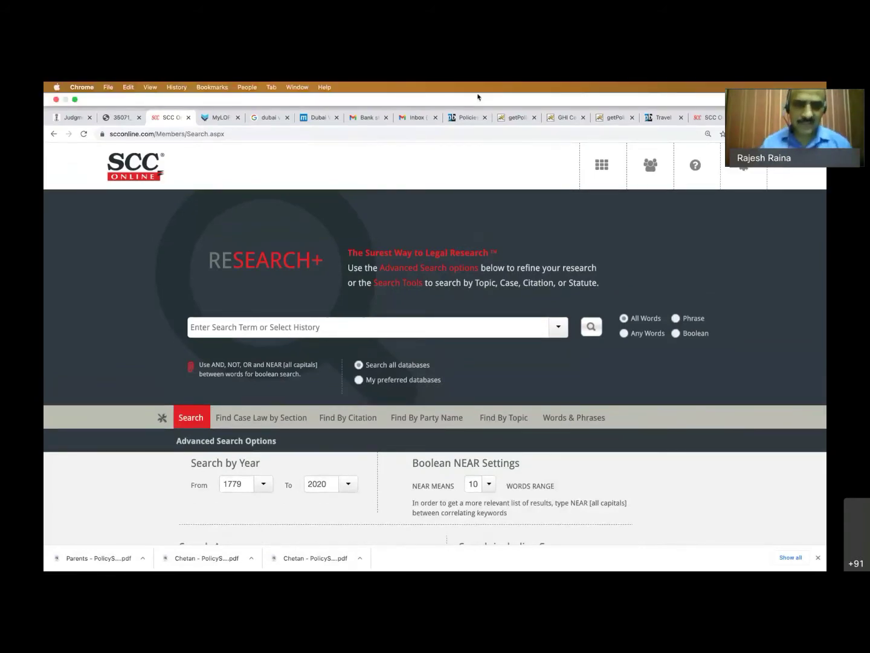
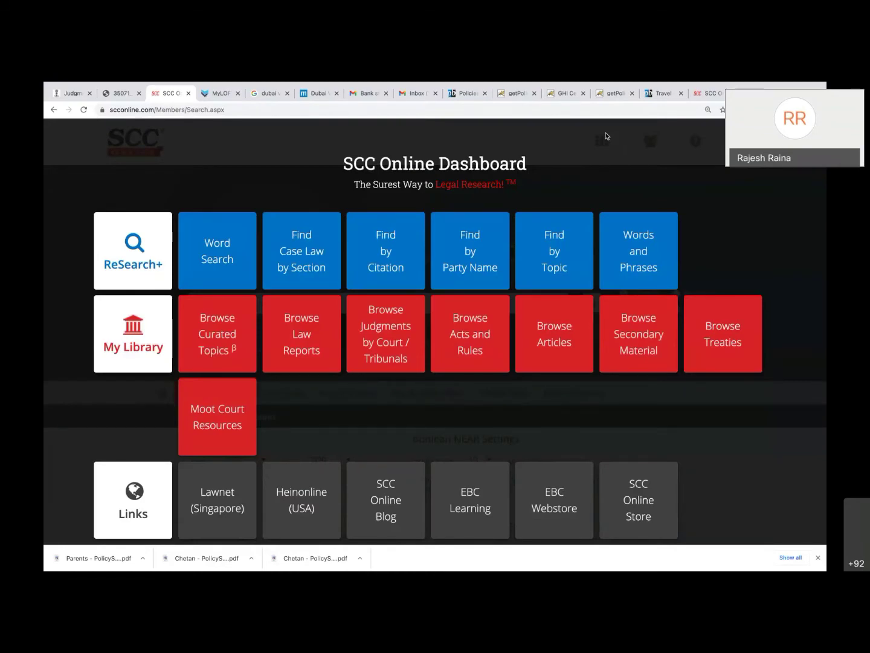
Open Find Case Law by Section, find Acts titled "contract act" and expand the sections of the Contract Act, 1872.
{"action": "left_click", "coordinate": [337, 237]}
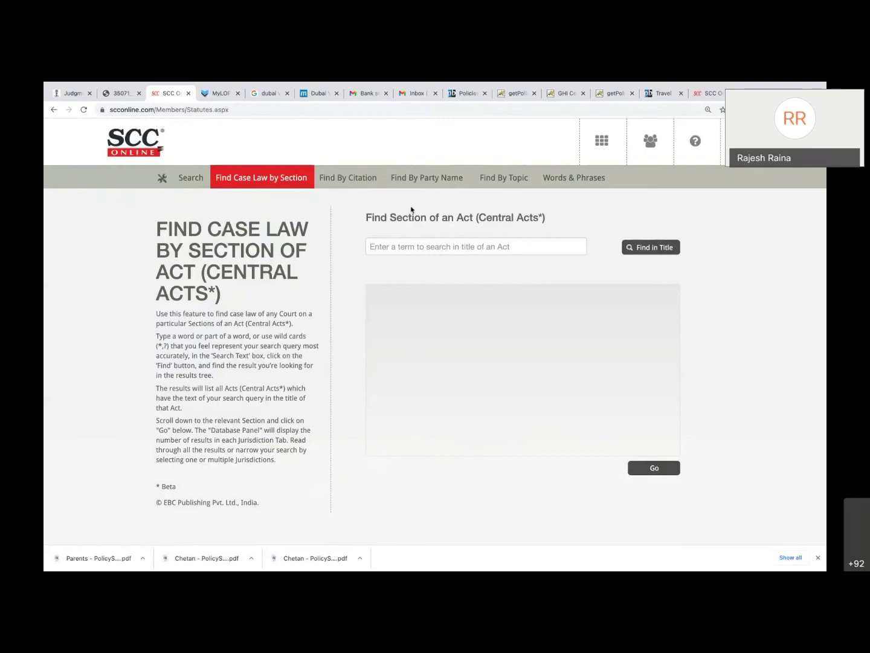
{"action": "left_click", "coordinate": [438, 247]}
{"action": "type", "text": "c"}
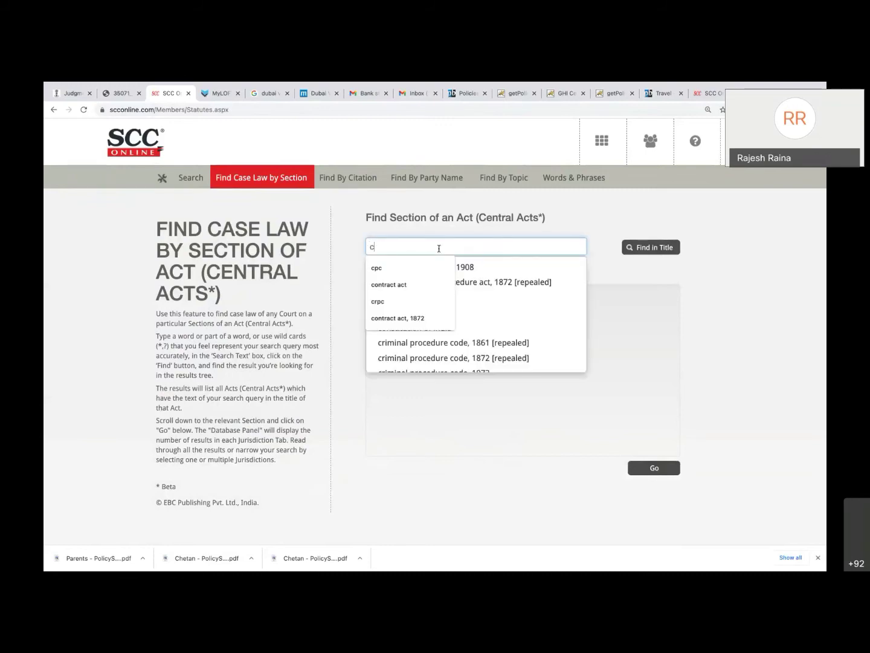
{"action": "left_click", "coordinate": [390, 285]}
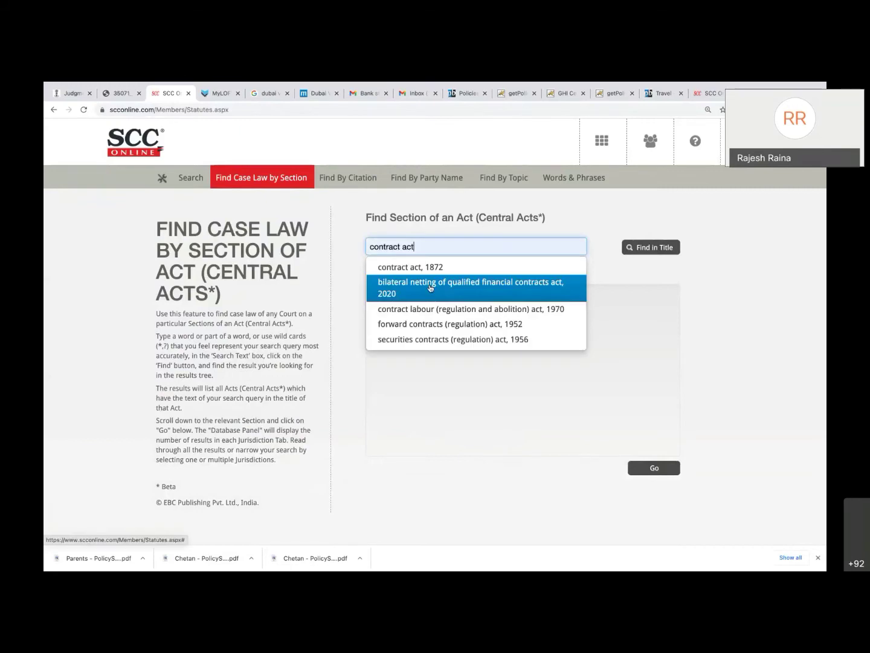
{"action": "left_click", "coordinate": [663, 251]}
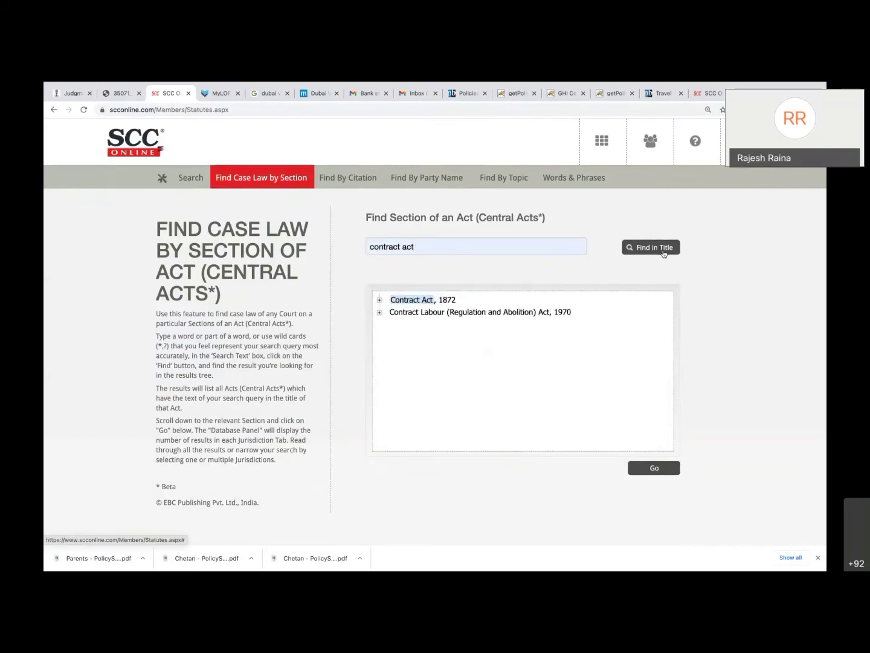
{"action": "left_click", "coordinate": [379, 301]}
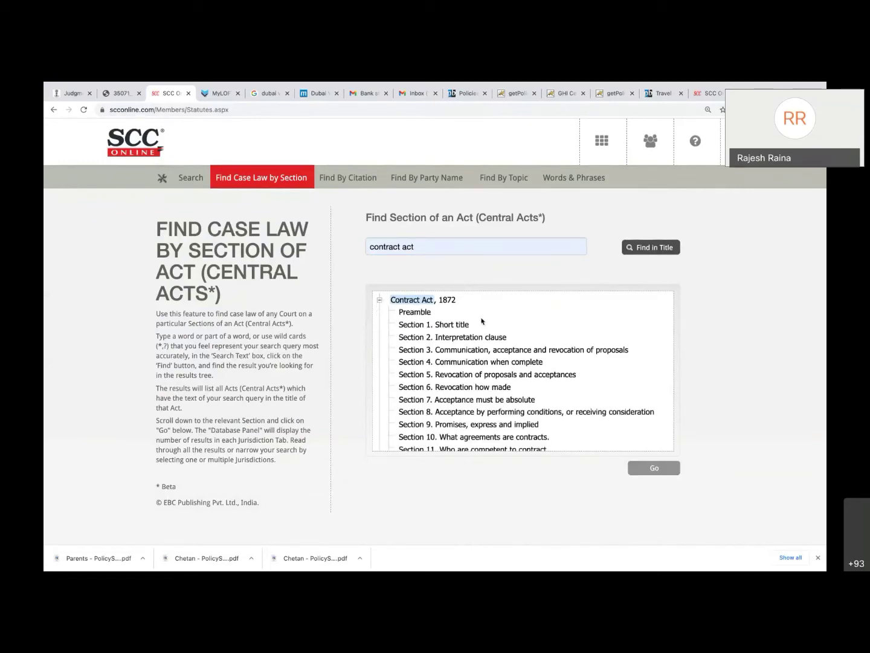
Select Section 21, Effect of mistakes as to law, in the Contract Act, 1872 and retrieve its case law.
{"action": "scroll", "coordinate": [482, 321], "scroll_direction": "down", "scroll_amount": 5}
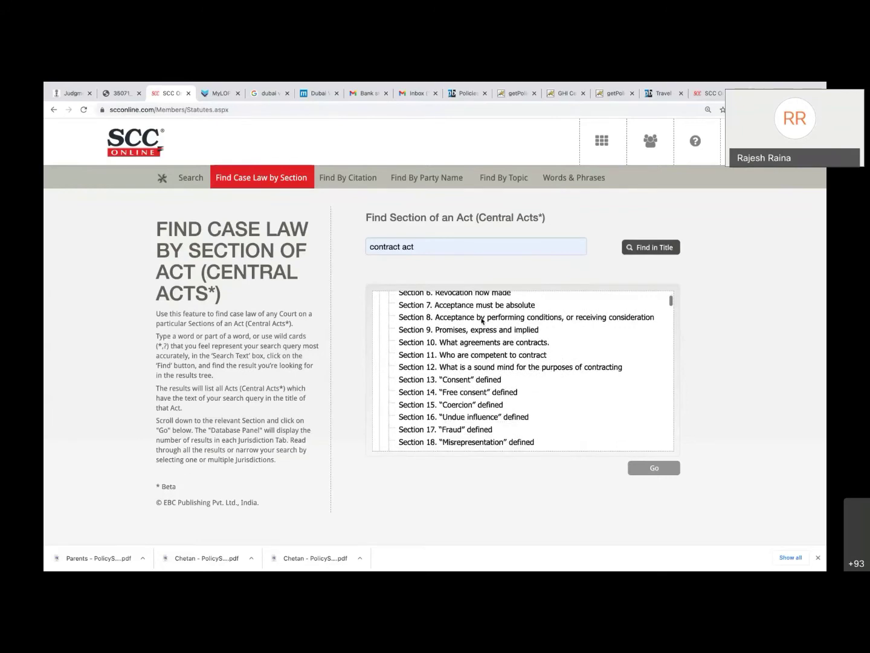
{"action": "scroll", "coordinate": [481, 321], "scroll_direction": "down", "scroll_amount": 4}
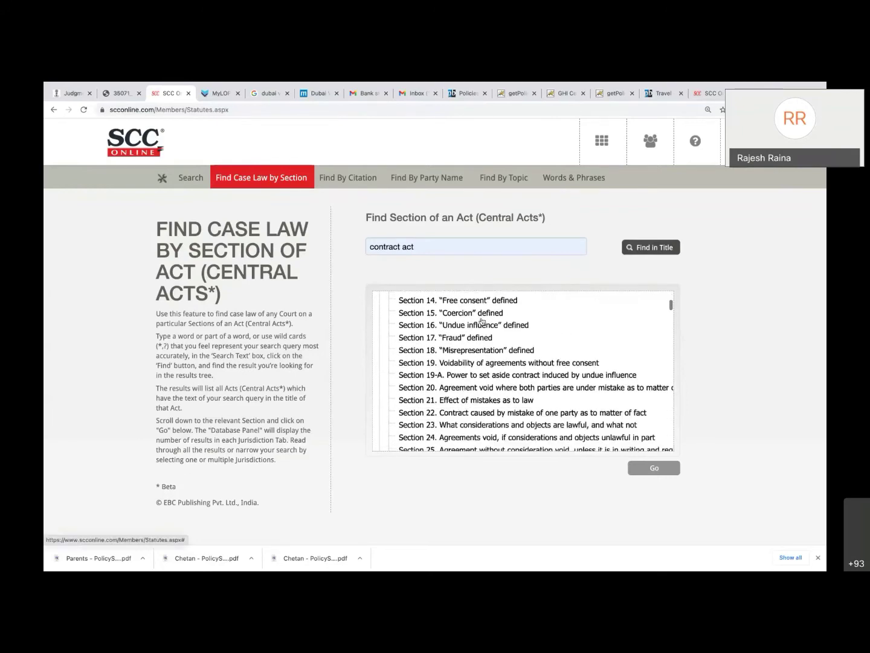
{"action": "scroll", "coordinate": [482, 321], "scroll_direction": "down", "scroll_amount": 3}
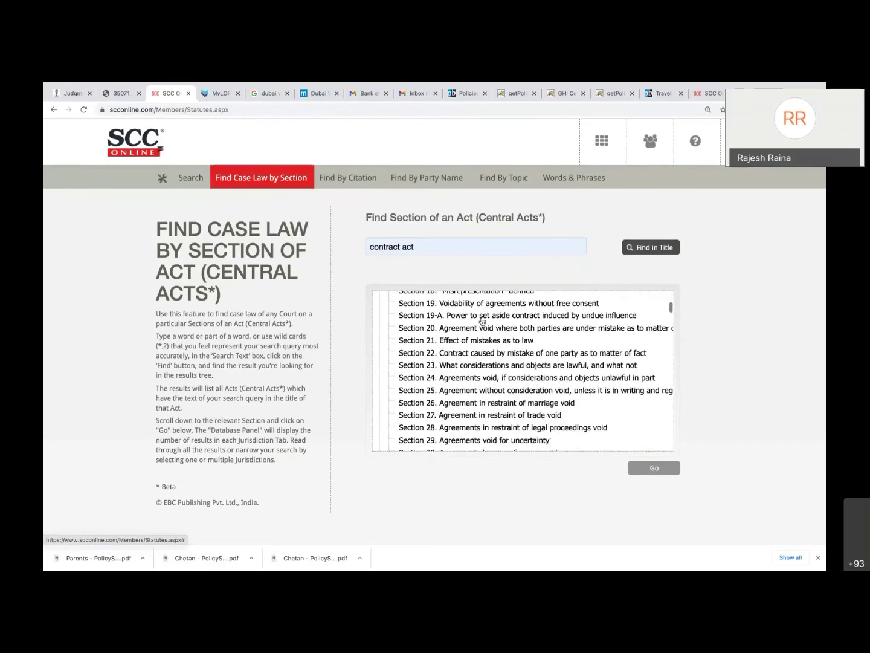
{"action": "scroll", "coordinate": [481, 321], "scroll_direction": "down", "scroll_amount": 3}
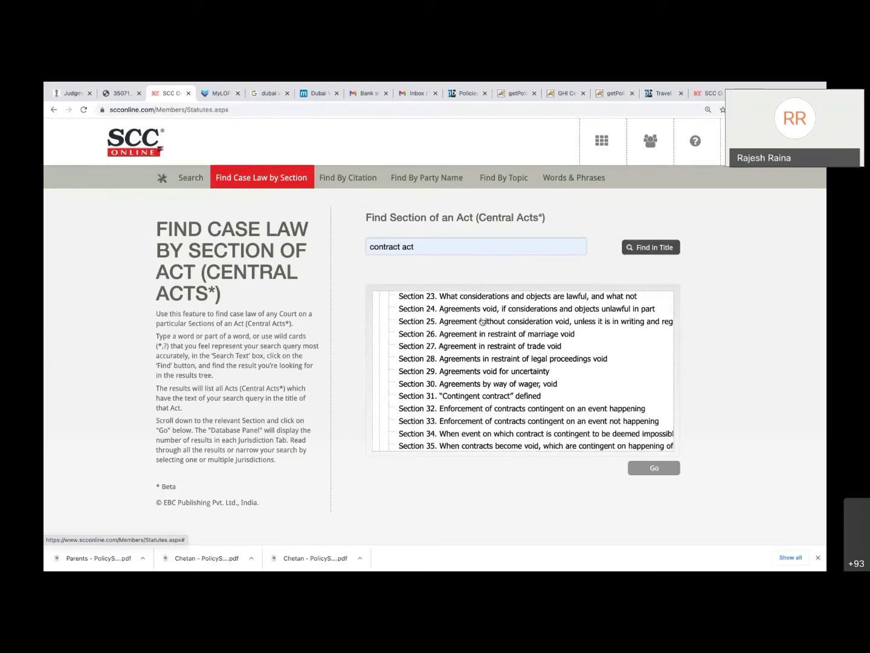
{"action": "scroll", "coordinate": [482, 321], "scroll_direction": "up", "scroll_amount": 4}
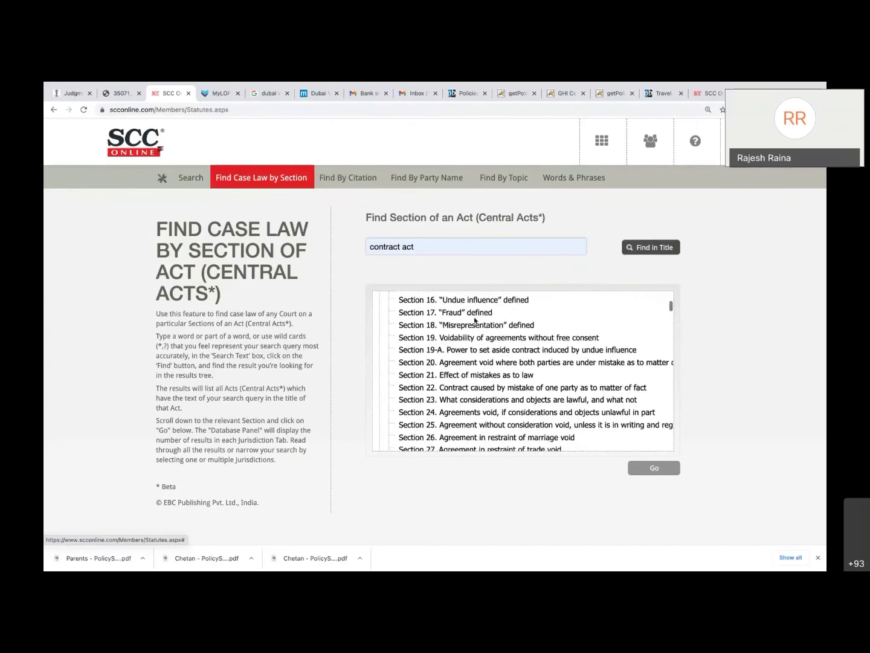
{"action": "left_click", "coordinate": [476, 316]}
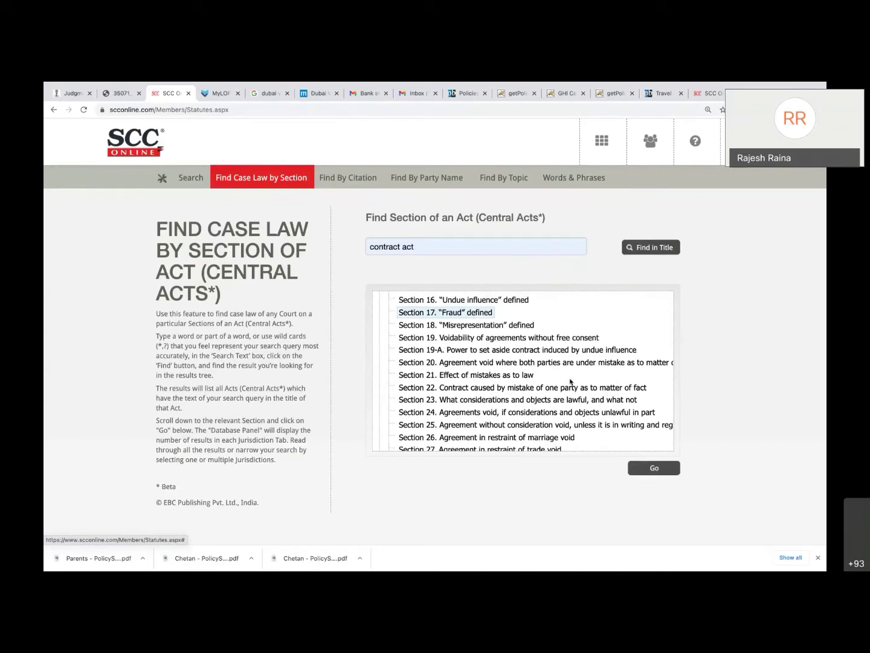
{"action": "left_click", "coordinate": [474, 376]}
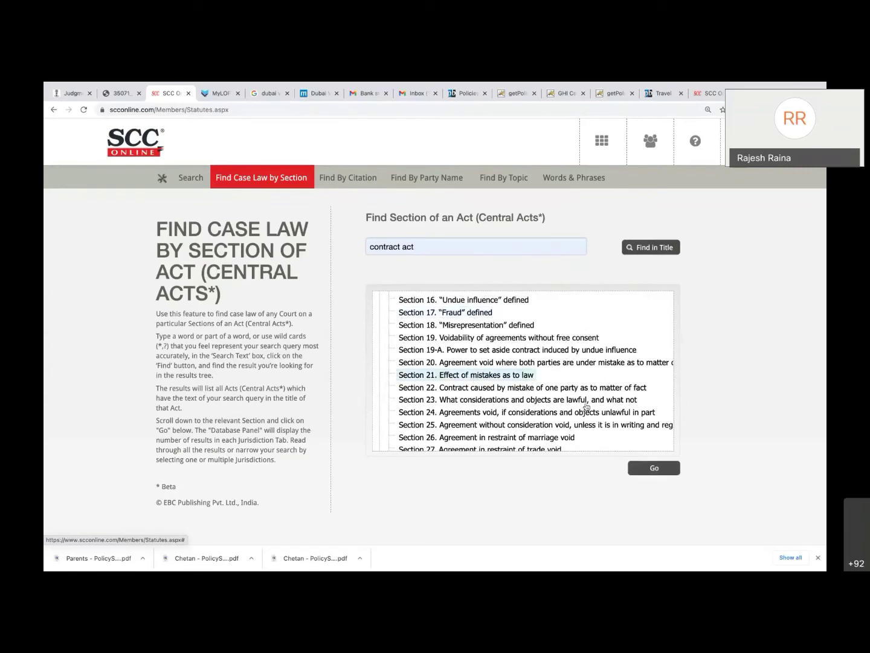
{"action": "left_click", "coordinate": [656, 469]}
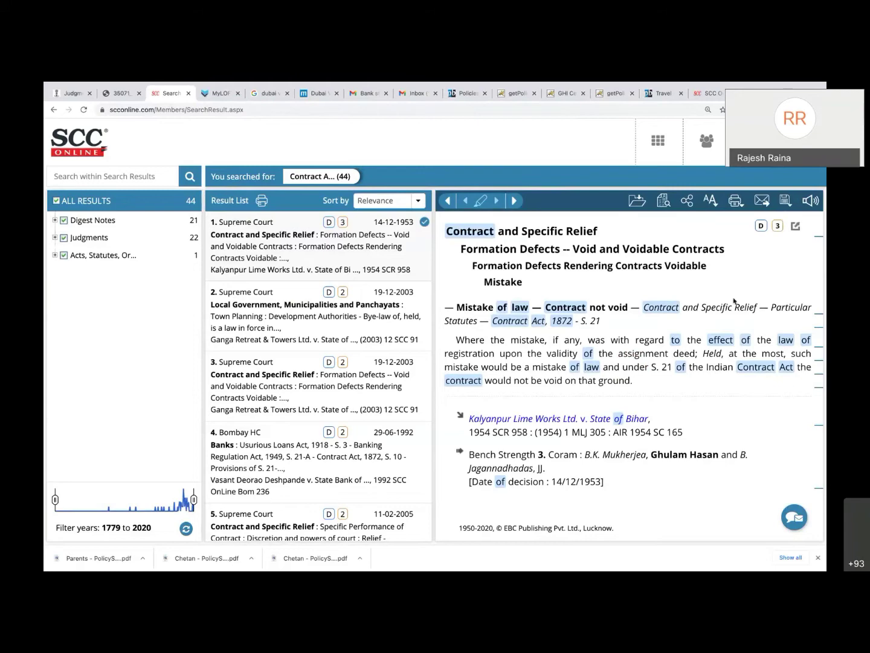
Open Find by Citation from the dashboard and expand its list of journals.
{"action": "left_click", "coordinate": [670, 145]}
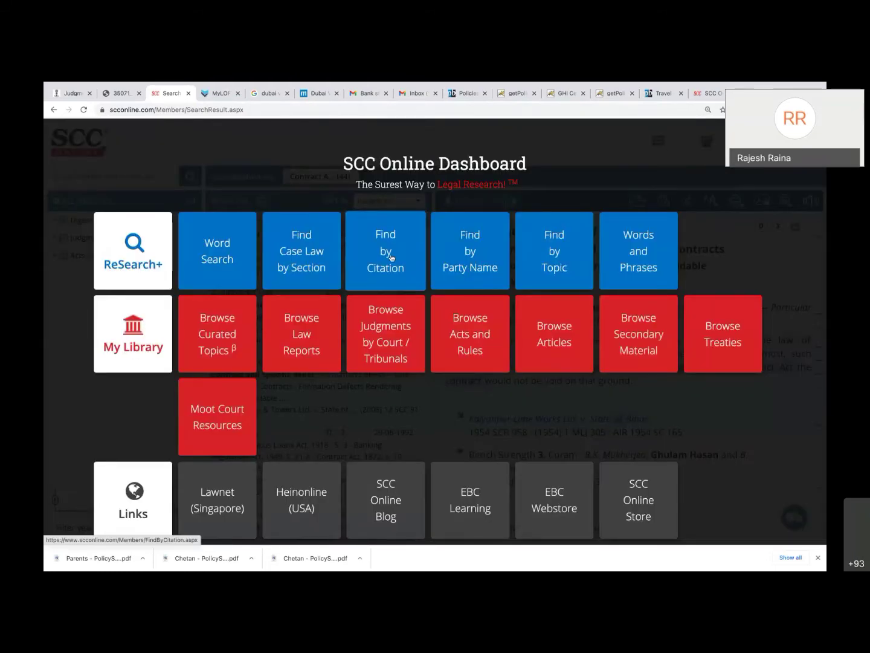
{"action": "left_click", "coordinate": [391, 257]}
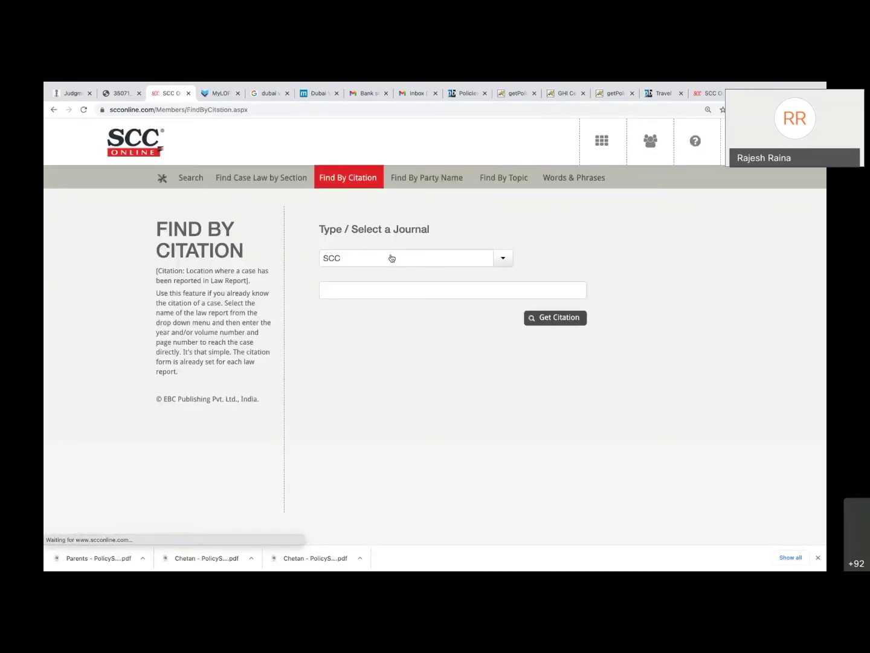
{"action": "left_click", "coordinate": [503, 258]}
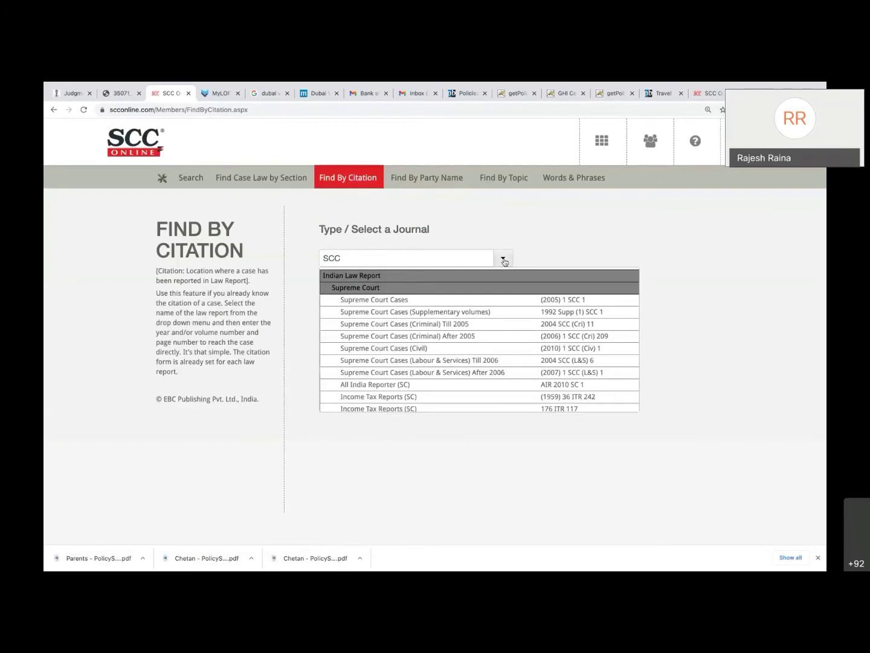
Examine the law reports listed under Supreme Court and Privy Council, together with their sample citation formats.
{"action": "scroll", "coordinate": [492, 304], "scroll_direction": "up", "scroll_amount": 2}
{"action": "scroll", "coordinate": [493, 304], "scroll_direction": "up", "scroll_amount": 2}
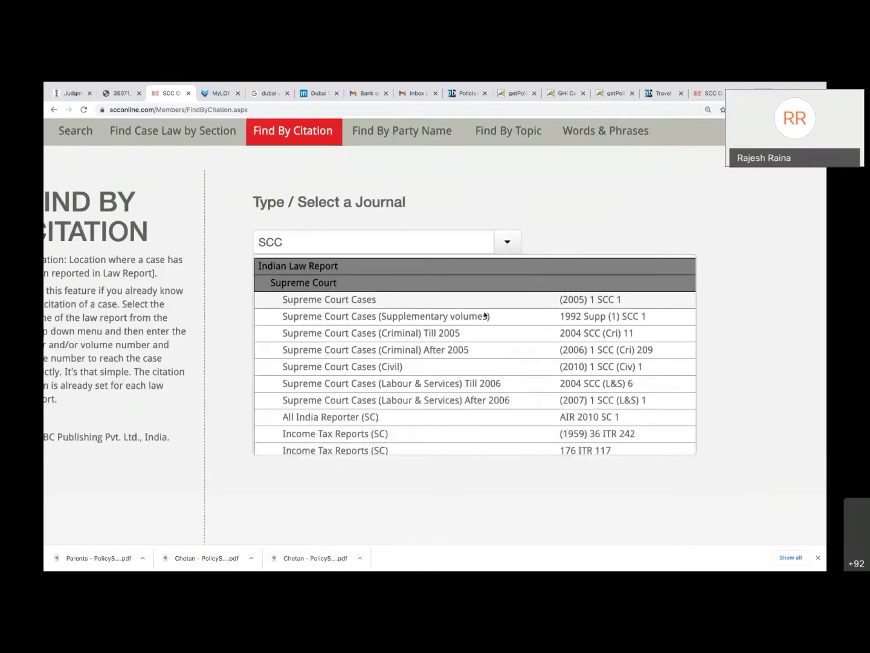
{"action": "scroll", "coordinate": [430, 390], "scroll_direction": "down", "scroll_amount": 1}
{"action": "scroll", "coordinate": [427, 392], "scroll_direction": "down", "scroll_amount": 5}
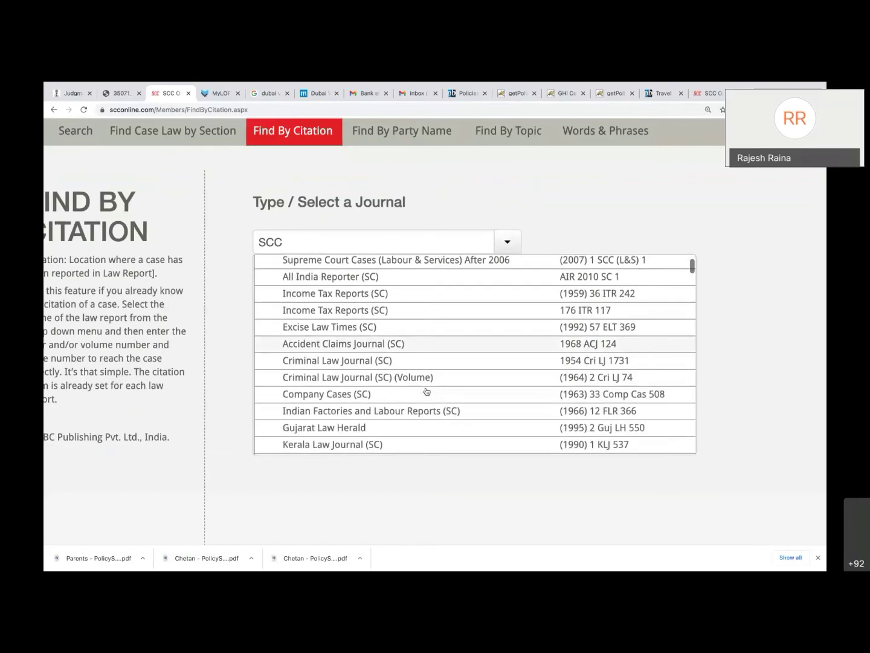
{"action": "scroll", "coordinate": [427, 391], "scroll_direction": "down", "scroll_amount": 3}
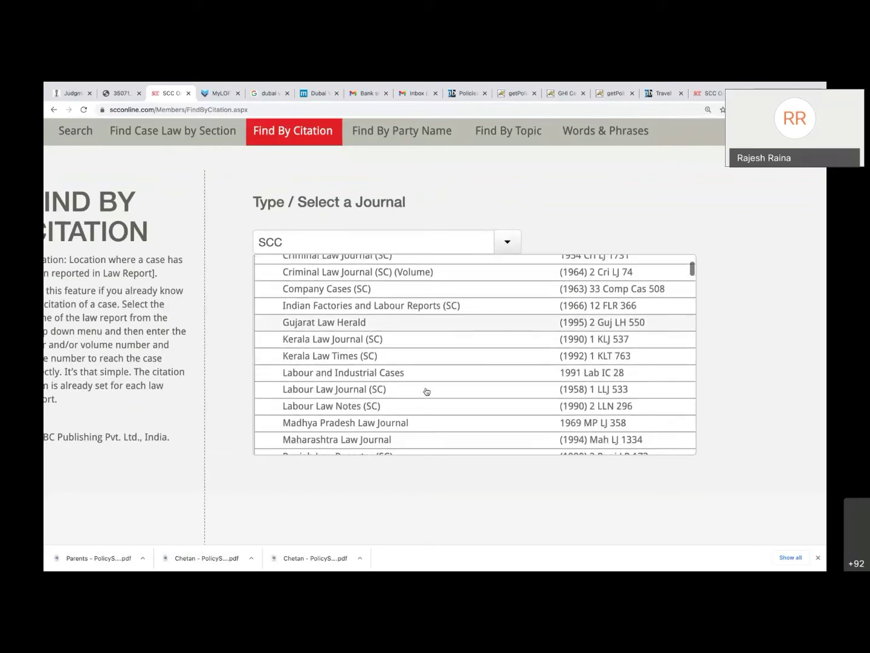
{"action": "scroll", "coordinate": [427, 392], "scroll_direction": "down", "scroll_amount": 4}
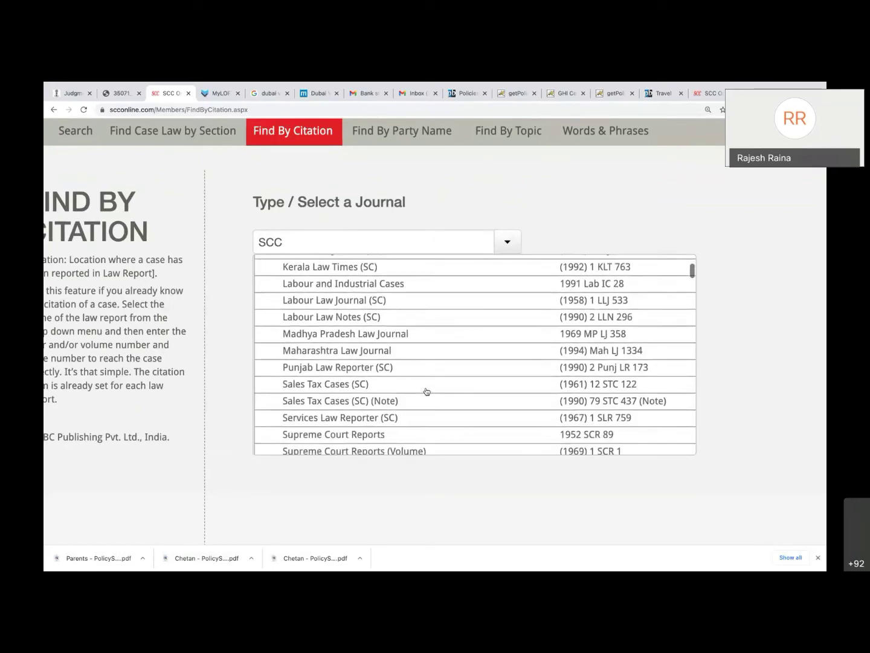
{"action": "scroll", "coordinate": [427, 392], "scroll_direction": "down", "scroll_amount": 4}
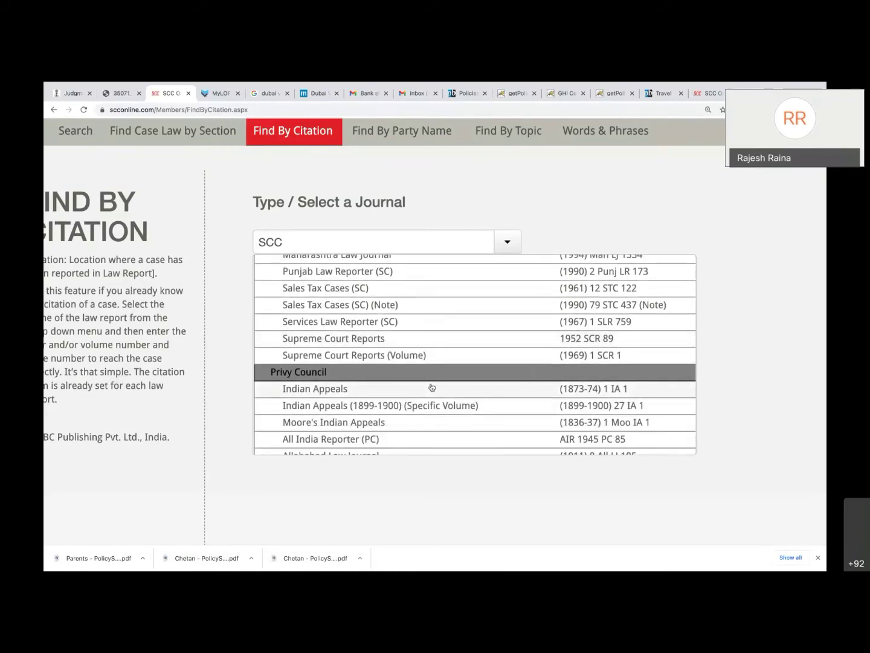
{"action": "scroll", "coordinate": [458, 330], "scroll_direction": "up", "scroll_amount": 1}
{"action": "scroll", "coordinate": [458, 331], "scroll_direction": "up", "scroll_amount": 1}
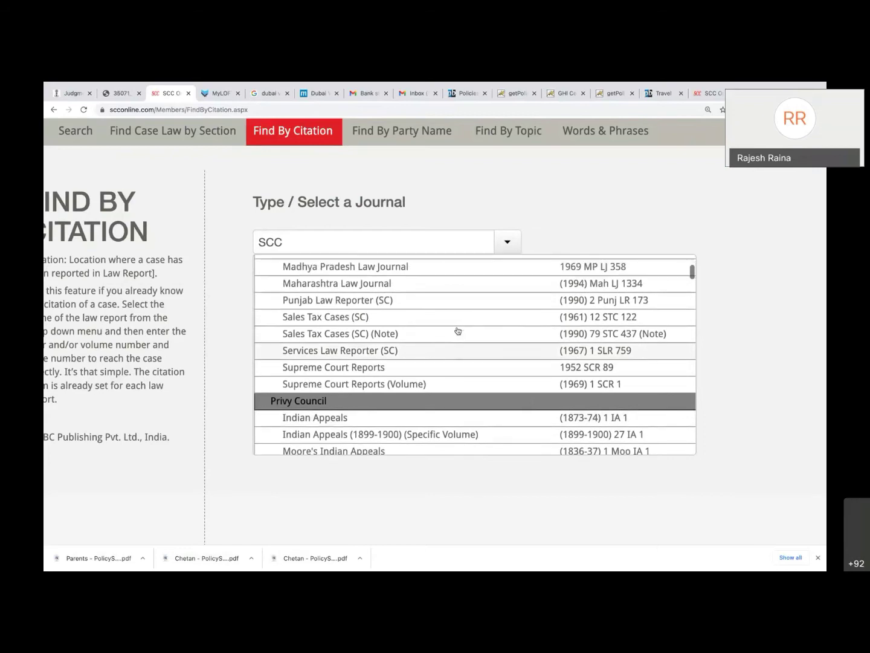
{"action": "scroll", "coordinate": [458, 331], "scroll_direction": "up", "scroll_amount": 5}
{"action": "scroll", "coordinate": [459, 331], "scroll_direction": "up", "scroll_amount": 5}
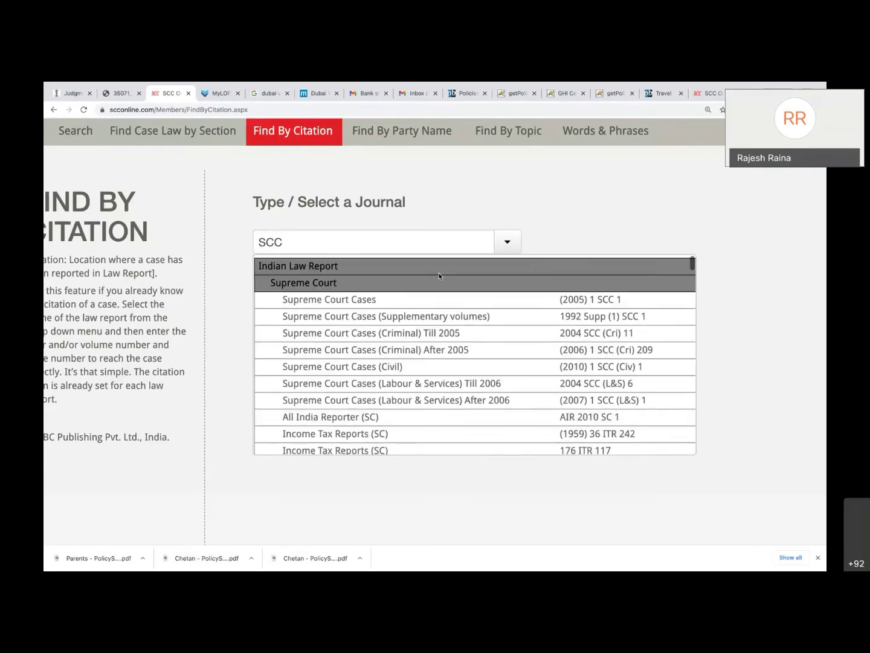
Filter the journals by "air" and choose All India Reporter (SC) as the law report.
{"action": "left_click", "coordinate": [438, 244]}
{"action": "left_click", "coordinate": [438, 244]}
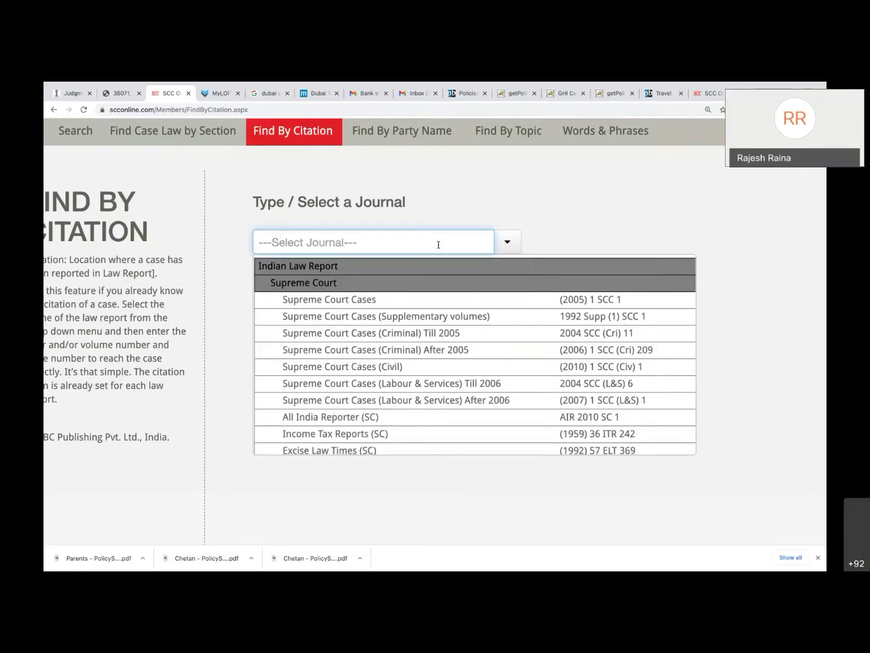
{"action": "type", "text": "air"}
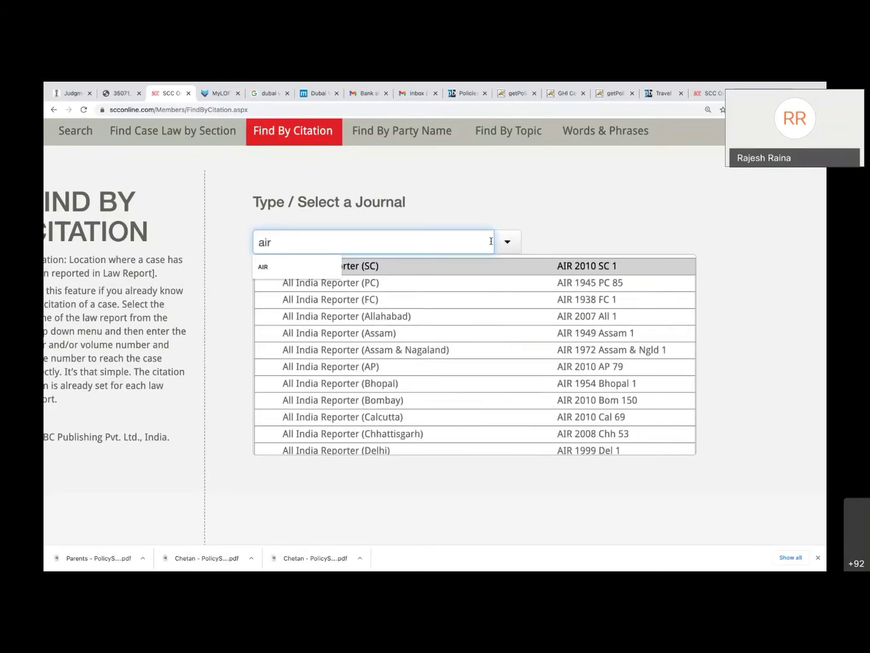
{"action": "left_click", "coordinate": [525, 272]}
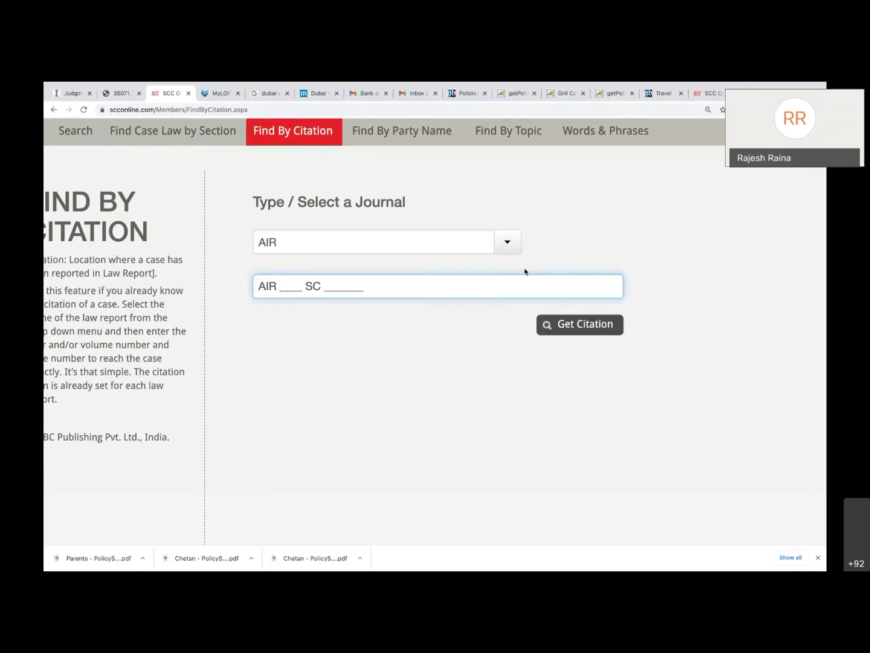
Enter the year 2010, choose the citation AIR 2010 SC 1 and retrieve it.
{"action": "type", "text": "2010"}
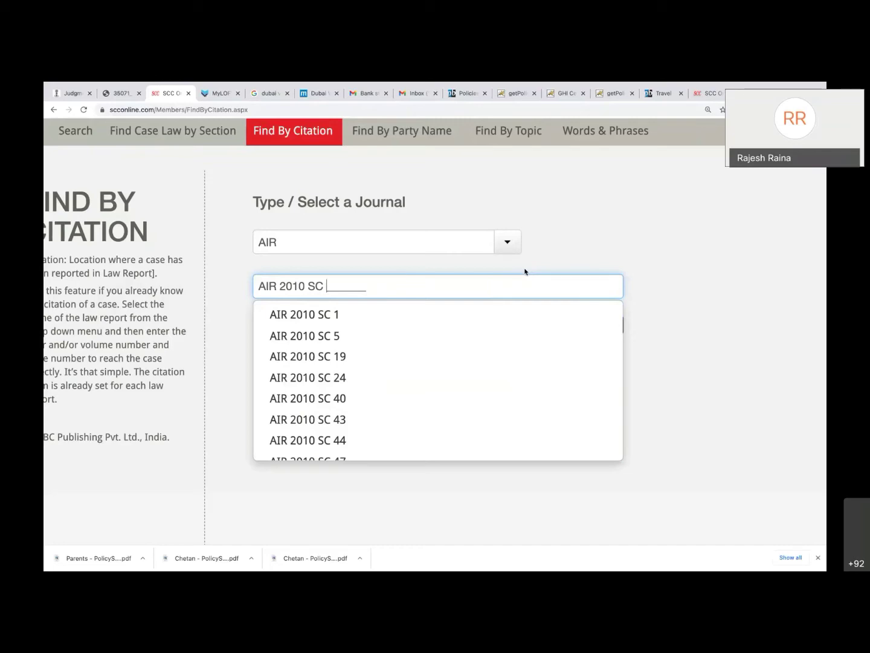
{"action": "left_click", "coordinate": [336, 315]}
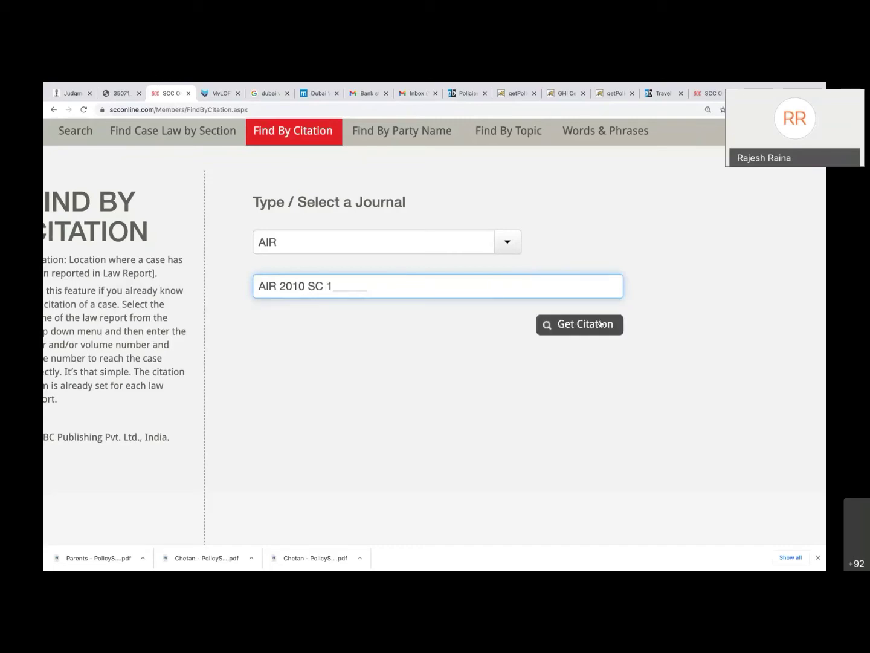
{"action": "left_click", "coordinate": [600, 323]}
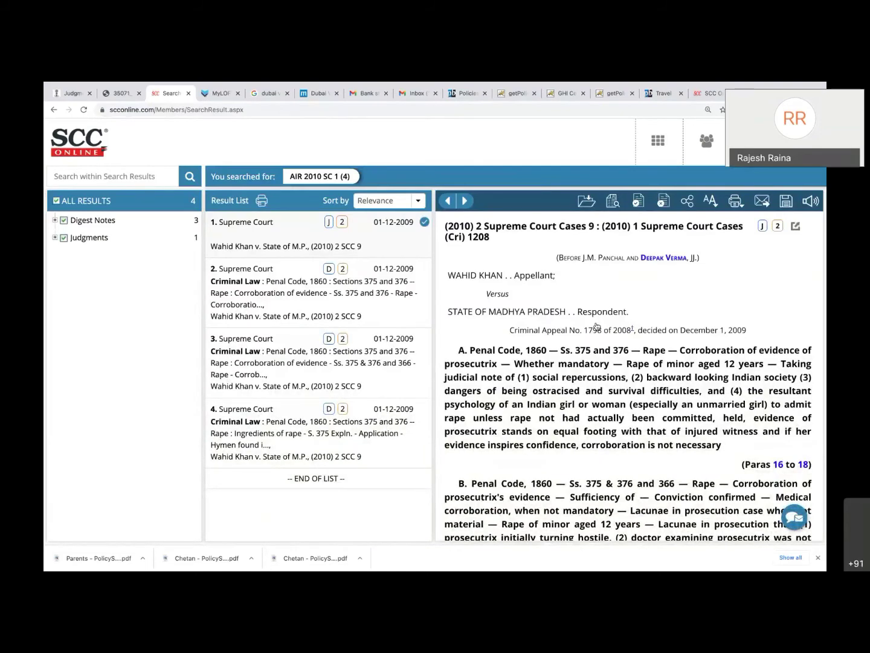
Open the second result, the digest note on corroboration of evidence, and review it through to its parallel citations and related cases.
{"action": "left_click", "coordinate": [351, 288]}
{"action": "scroll", "coordinate": [564, 362], "scroll_direction": "down", "scroll_amount": 10}
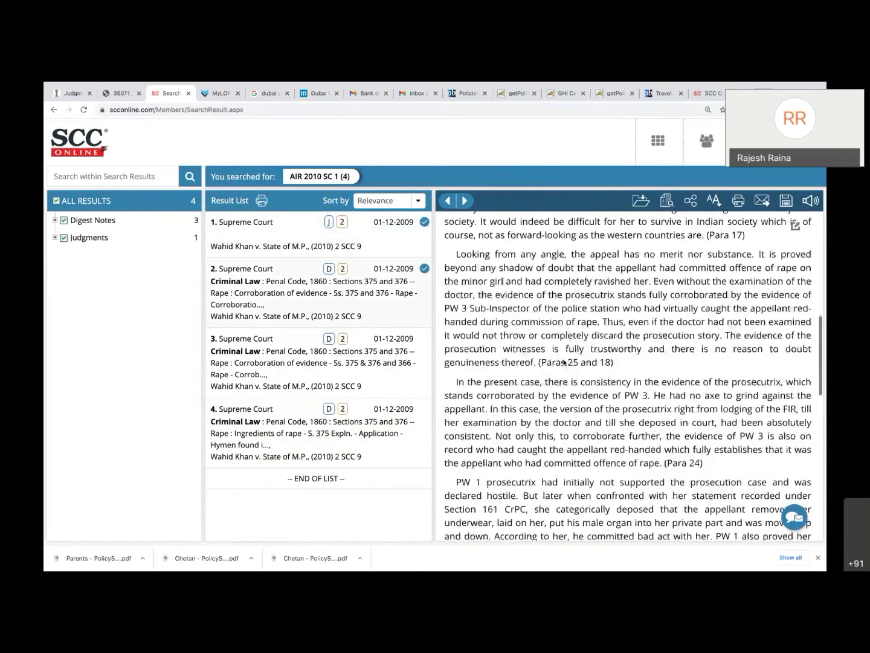
{"action": "scroll", "coordinate": [564, 362], "scroll_direction": "down", "scroll_amount": 10}
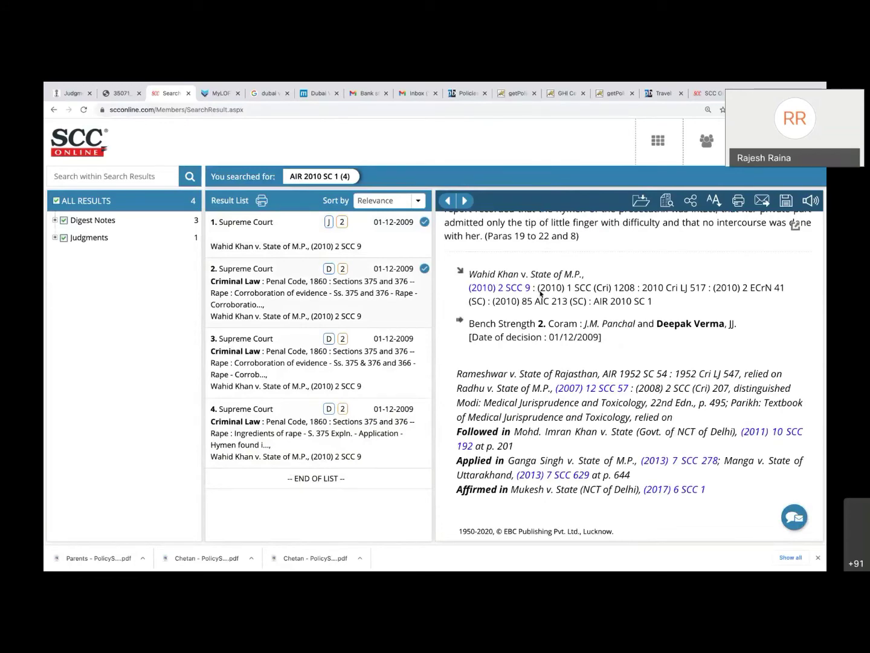
Examine the parallel citations and bench details at the end of the open digest note.
{"action": "scroll", "coordinate": [541, 294], "scroll_direction": "up", "scroll_amount": 3}
{"action": "scroll", "coordinate": [540, 294], "scroll_direction": "up", "scroll_amount": 3}
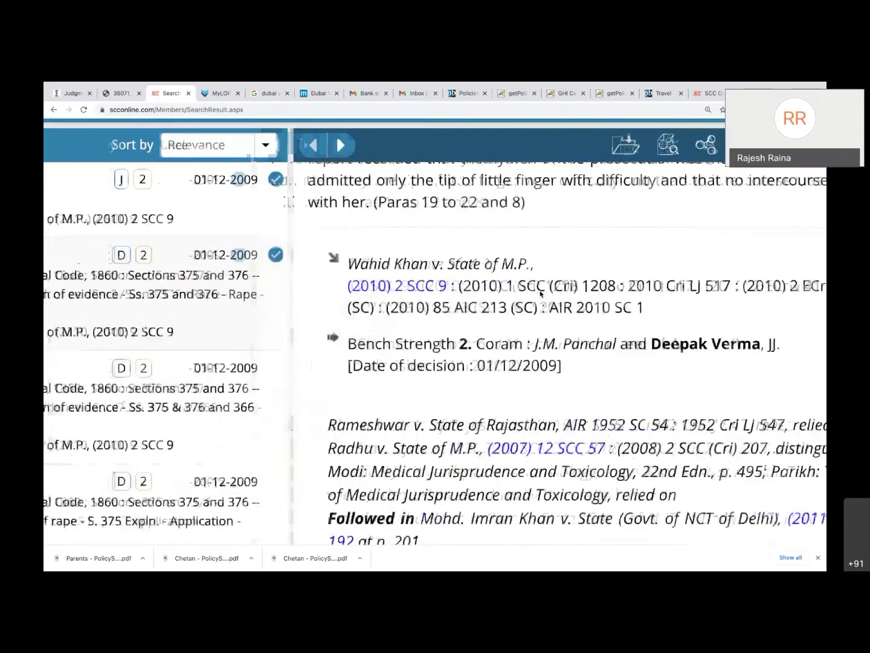
{"action": "scroll", "coordinate": [541, 294], "scroll_direction": "right", "scroll_amount": 4}
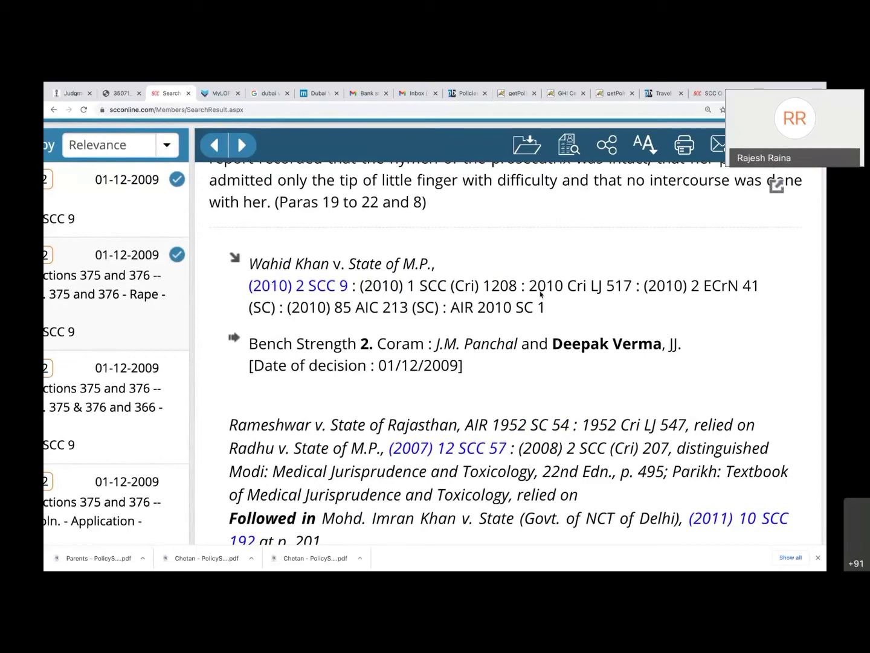
{"action": "key", "text": "ctrl+minus"}
{"action": "key", "text": "ctrl+minus"}
{"action": "key", "text": "ctrl+minus"}
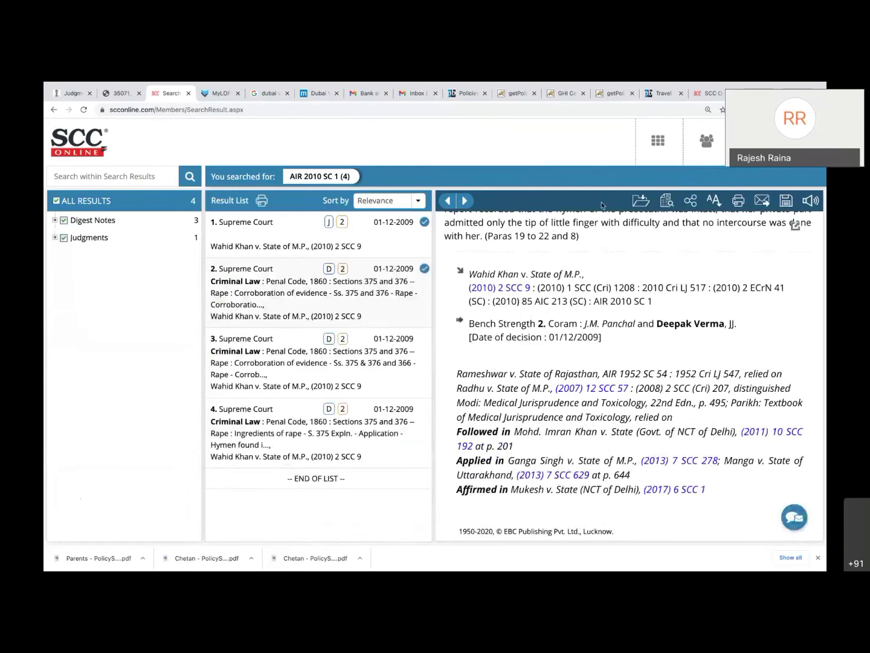
Open the Find By Party Name page from the dashboard and point out its party name and famous case name search sections.
{"action": "left_click", "coordinate": [660, 141]}
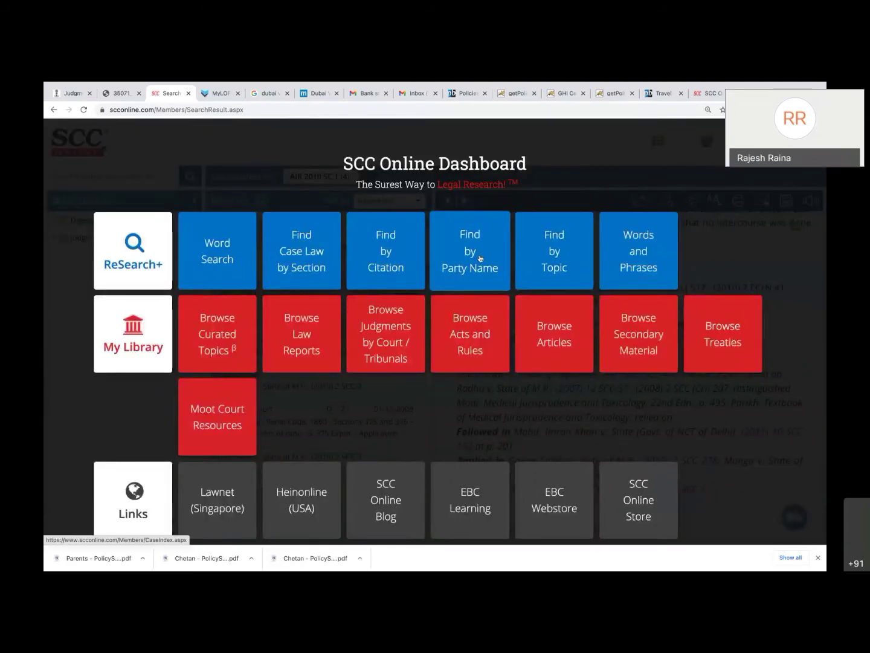
{"action": "left_click", "coordinate": [480, 258]}
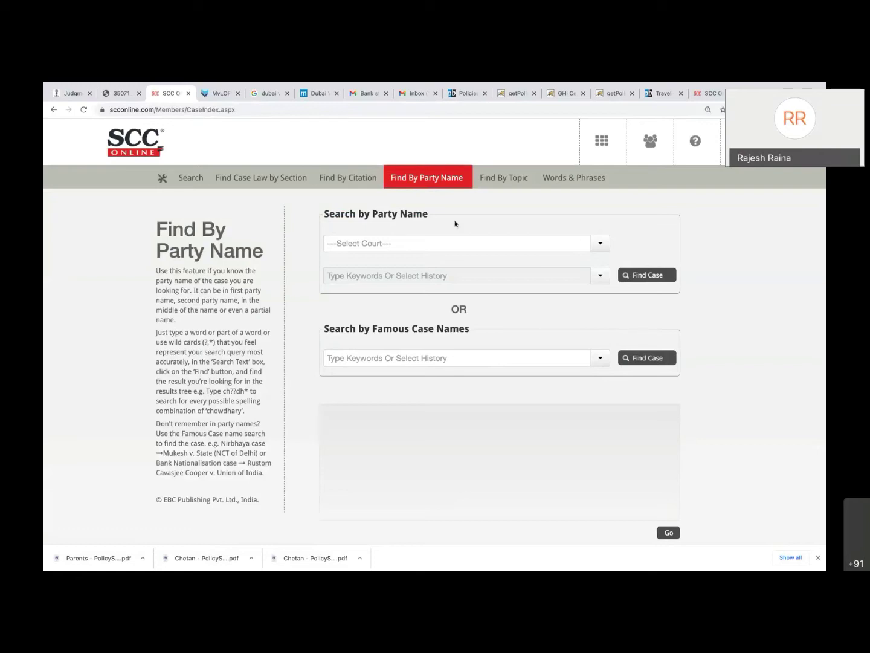
{"action": "left_click_drag", "start_coordinate": [325, 214], "coordinate": [426, 215]}
{"action": "left_click", "coordinate": [432, 223]}
{"action": "left_click_drag", "start_coordinate": [324, 328], "coordinate": [443, 331]}
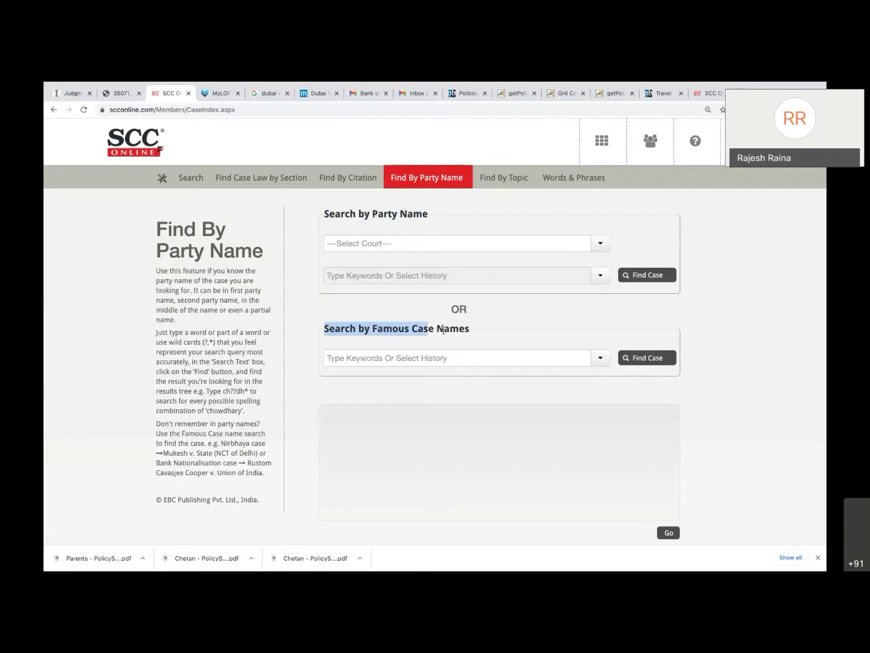
{"action": "left_click", "coordinate": [475, 331]}
{"action": "triple_click", "coordinate": [470, 331]}
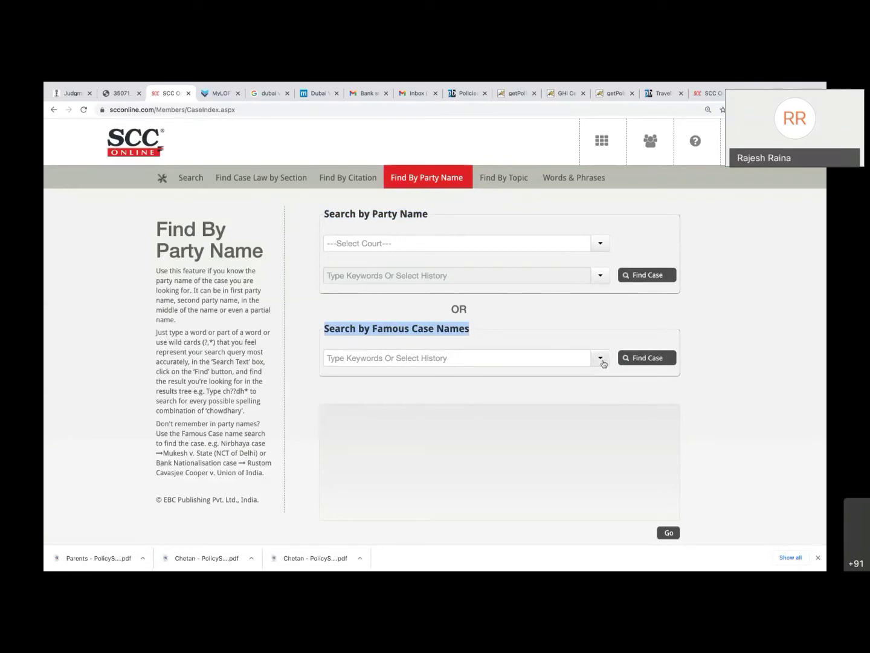
Search the famous case names for LGBT Rights, choosing it from the suggested cases.
{"action": "mouse_move", "coordinate": [457, 85]}
{"action": "left_click", "coordinate": [442, 358]}
{"action": "left_click", "coordinate": [598, 359]}
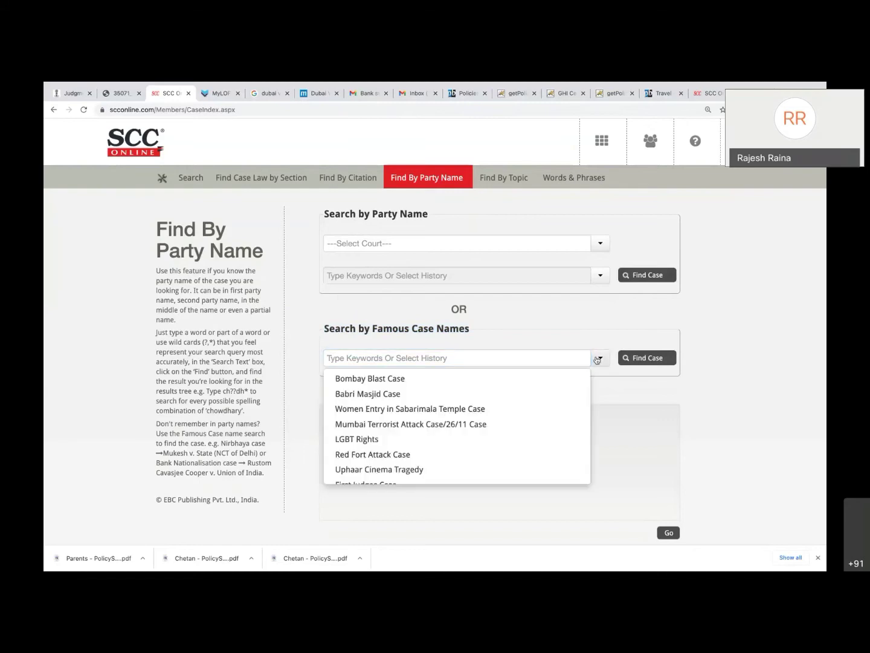
{"action": "scroll", "coordinate": [461, 433], "scroll_direction": "down", "scroll_amount": 2}
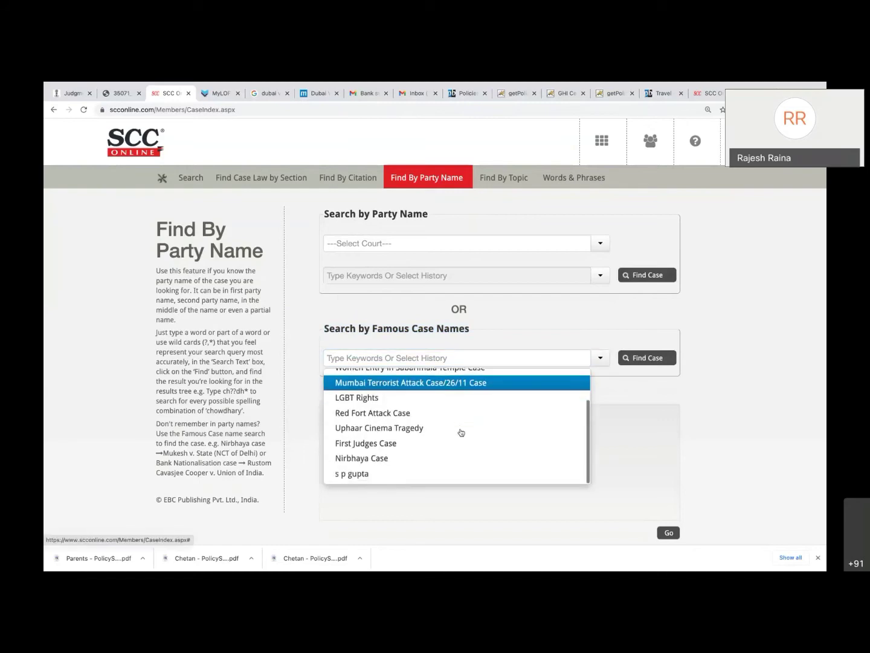
{"action": "scroll", "coordinate": [460, 432], "scroll_direction": "up", "scroll_amount": 2}
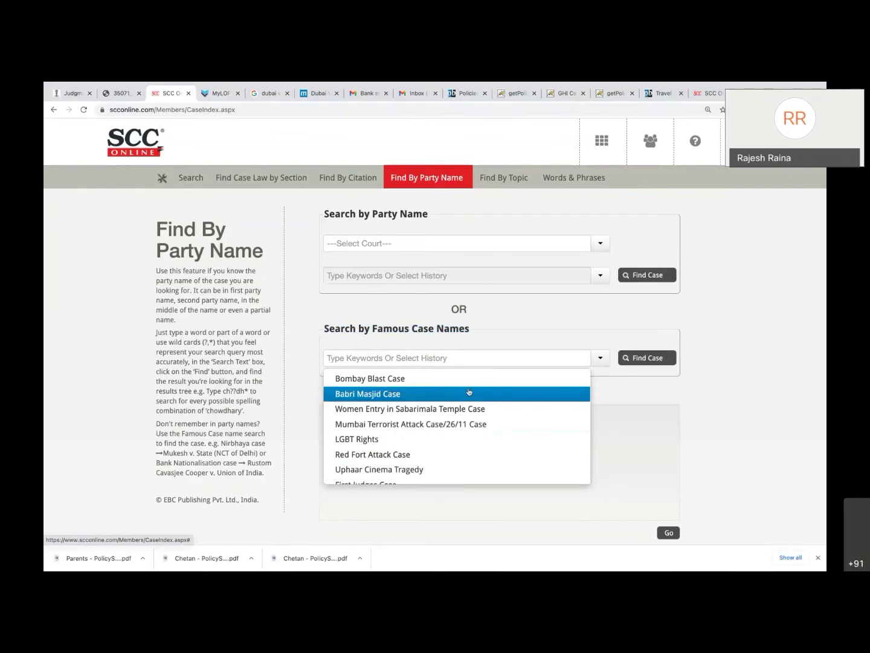
{"action": "left_click", "coordinate": [426, 439]}
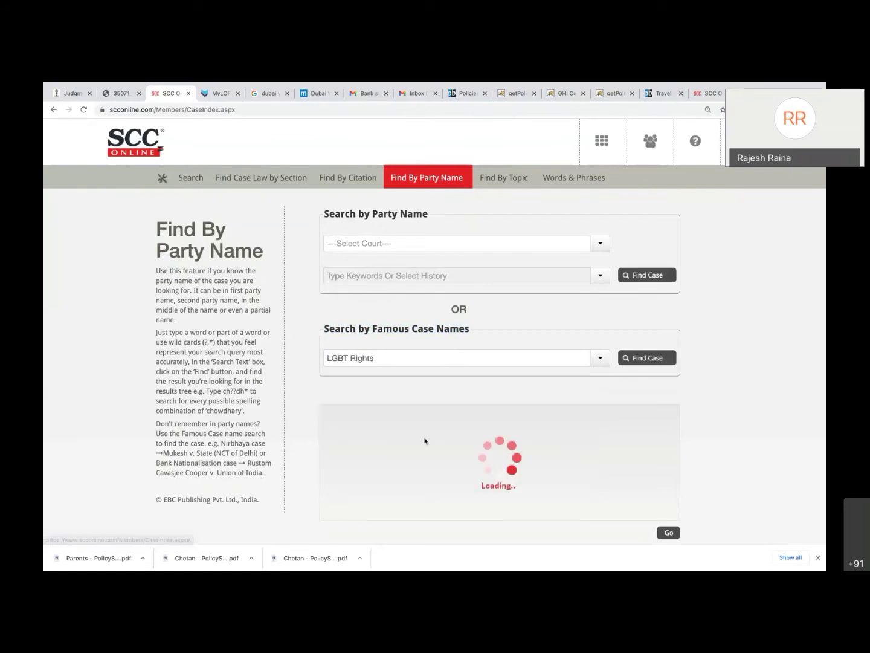
{"action": "left_click", "coordinate": [598, 357]}
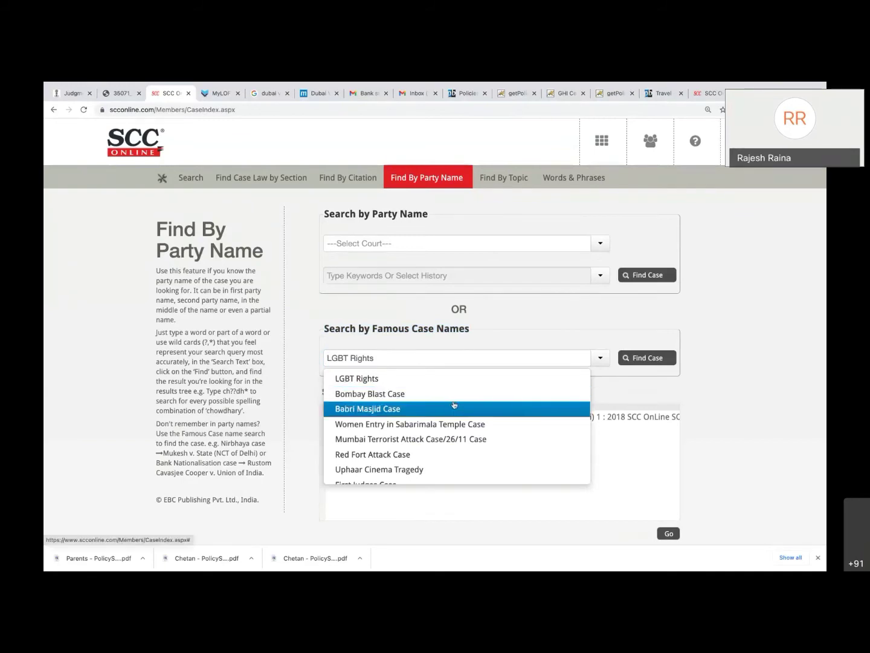
{"action": "left_click", "coordinate": [514, 330]}
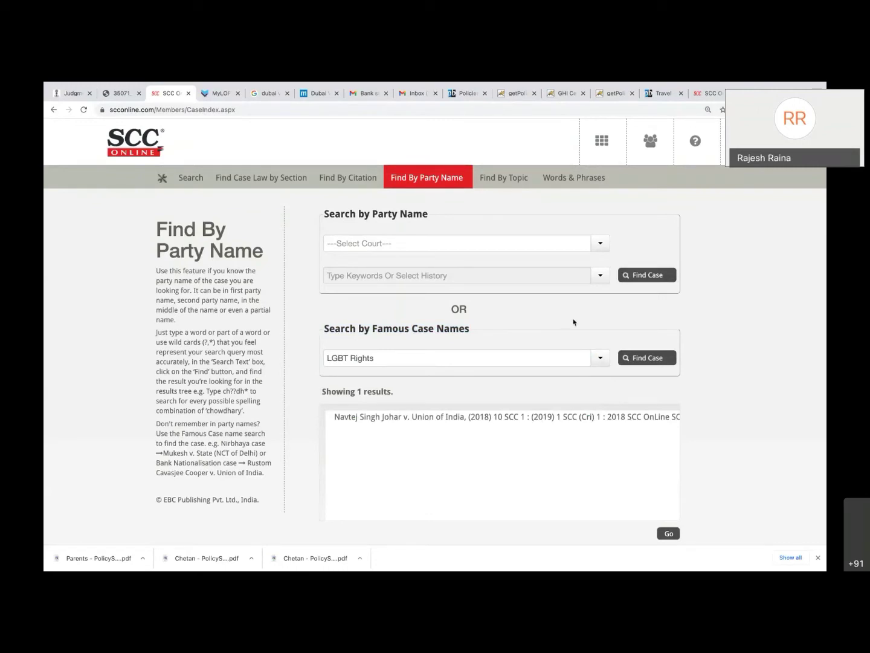
Search by party name for "a.k. gopalan" with the court set to Supreme Court.
{"action": "left_click", "coordinate": [602, 245]}
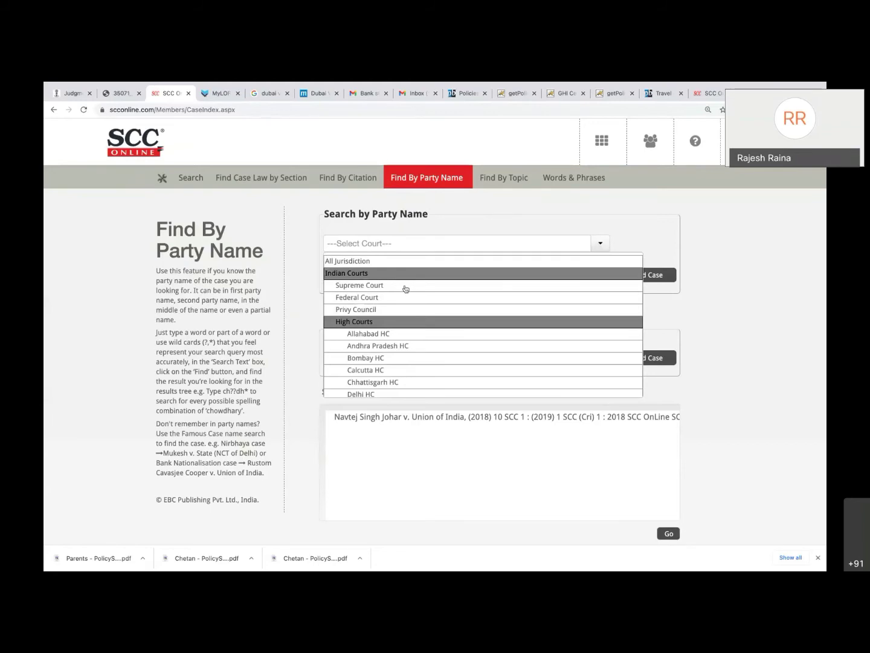
{"action": "key", "text": "ctrl+plus"}
{"action": "key", "text": "ctrl+plus"}
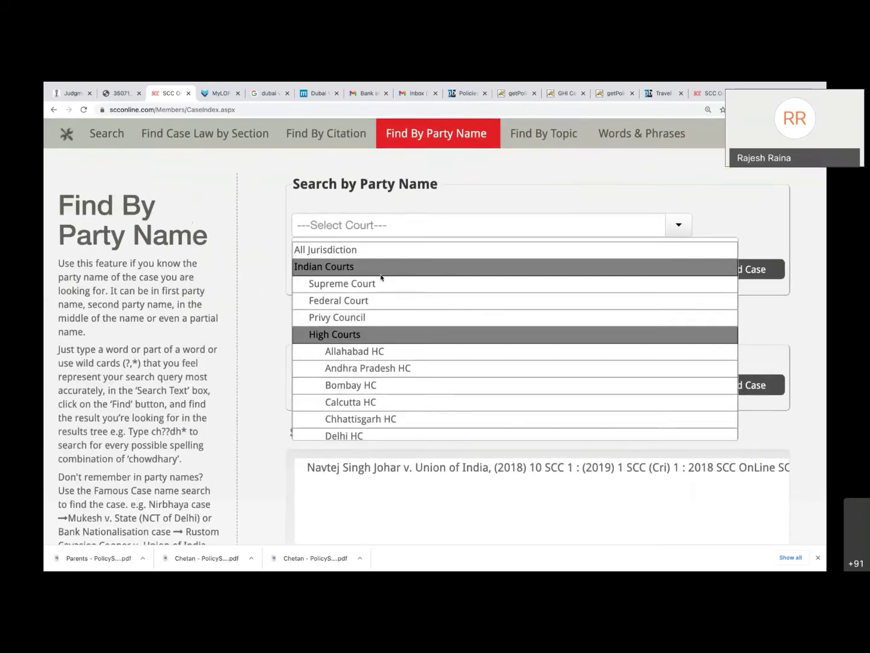
{"action": "left_click", "coordinate": [380, 284]}
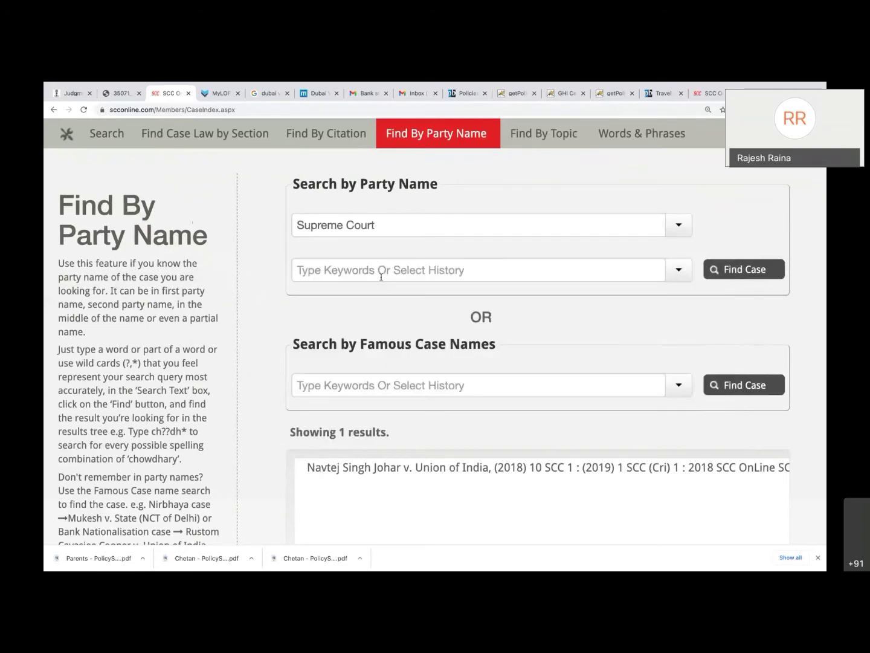
{"action": "left_click", "coordinate": [390, 266]}
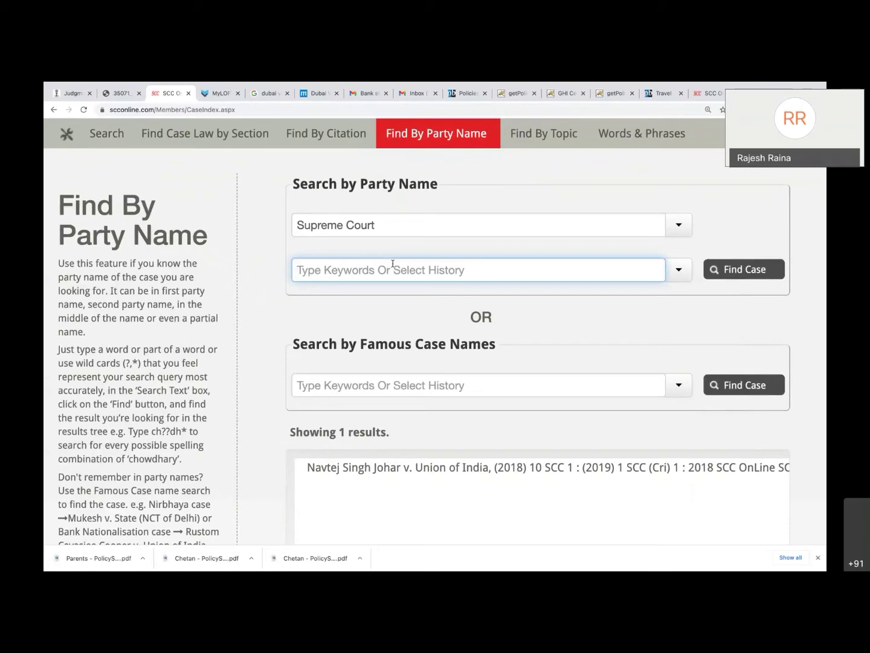
{"action": "type", "text": "a k gop"}
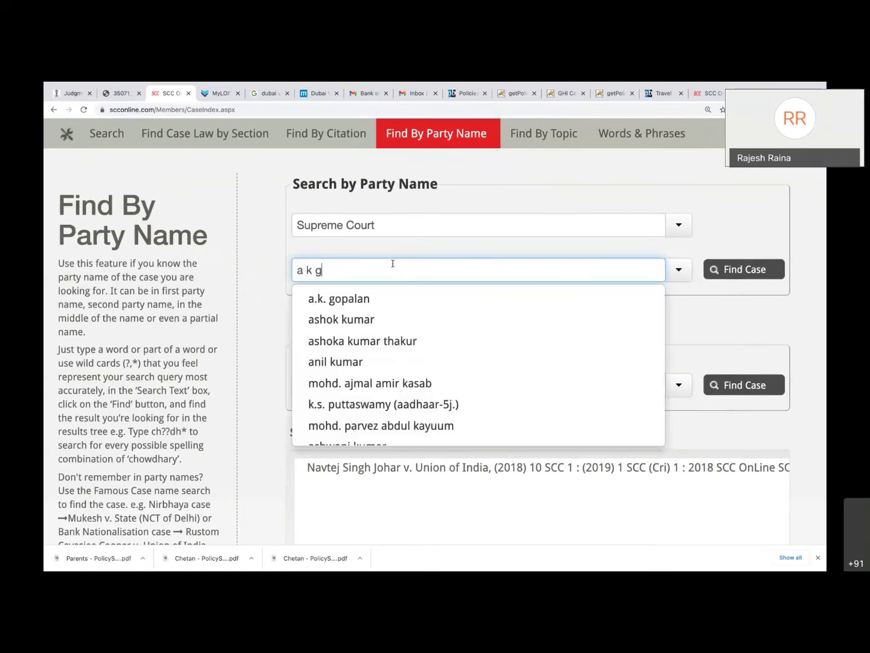
{"action": "left_click", "coordinate": [387, 300]}
{"action": "left_click", "coordinate": [752, 279]}
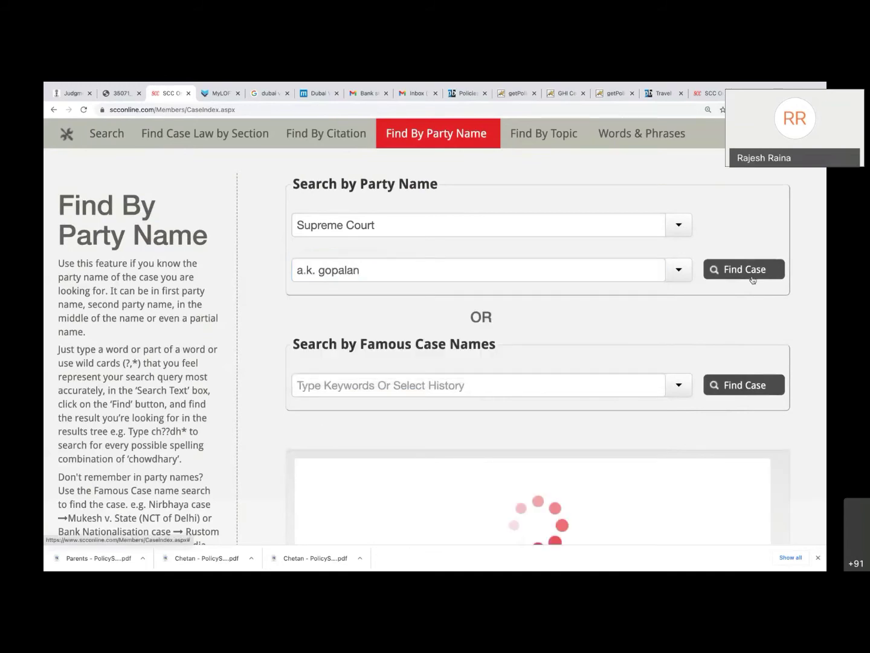
Open the judgment A.K. Gopalan v. State of Madras, 1950 SCR 88, from the found cases.
{"action": "left_click", "coordinate": [597, 262]}
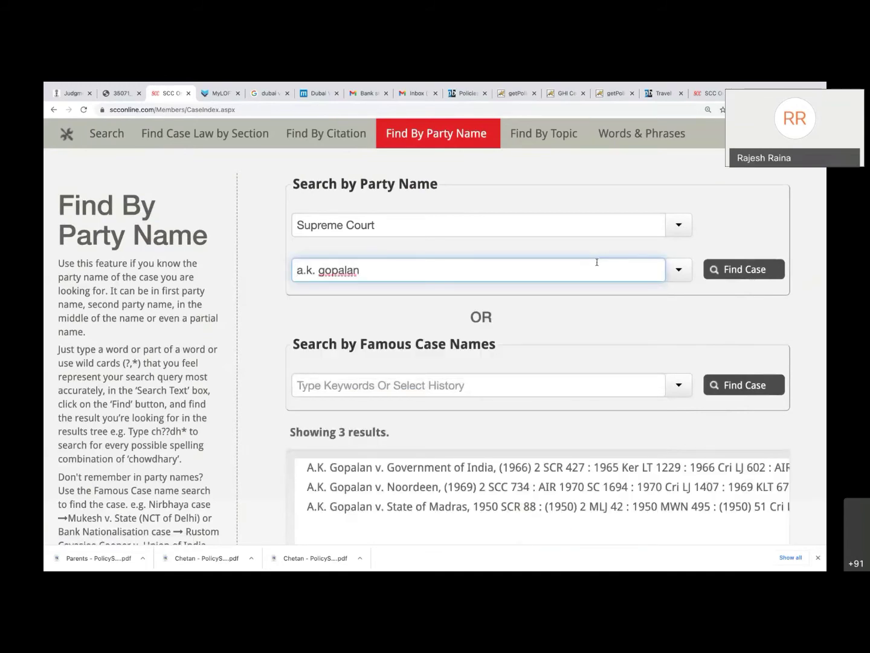
{"action": "scroll", "coordinate": [596, 262], "scroll_direction": "right", "scroll_amount": 2}
{"action": "scroll", "coordinate": [597, 262], "scroll_direction": "down", "scroll_amount": 1}
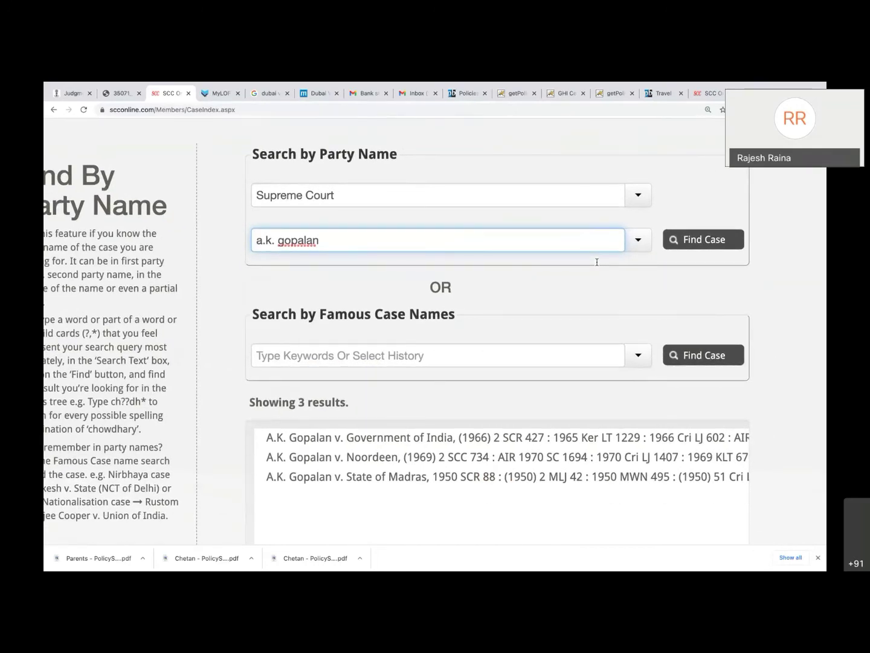
{"action": "scroll", "coordinate": [596, 261], "scroll_direction": "right", "scroll_amount": 2}
{"action": "scroll", "coordinate": [597, 262], "scroll_direction": "down", "scroll_amount": 1}
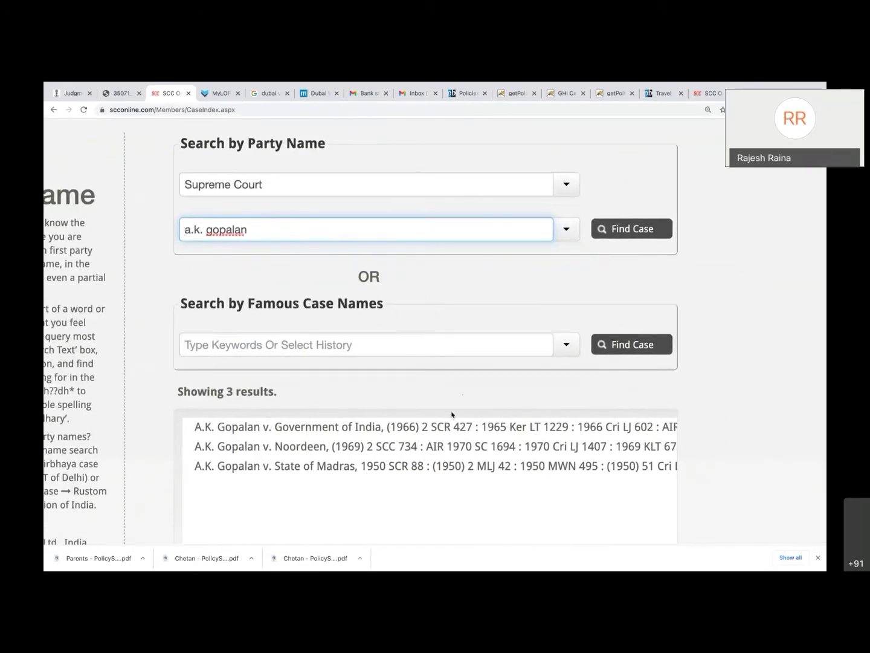
{"action": "left_click", "coordinate": [386, 469]}
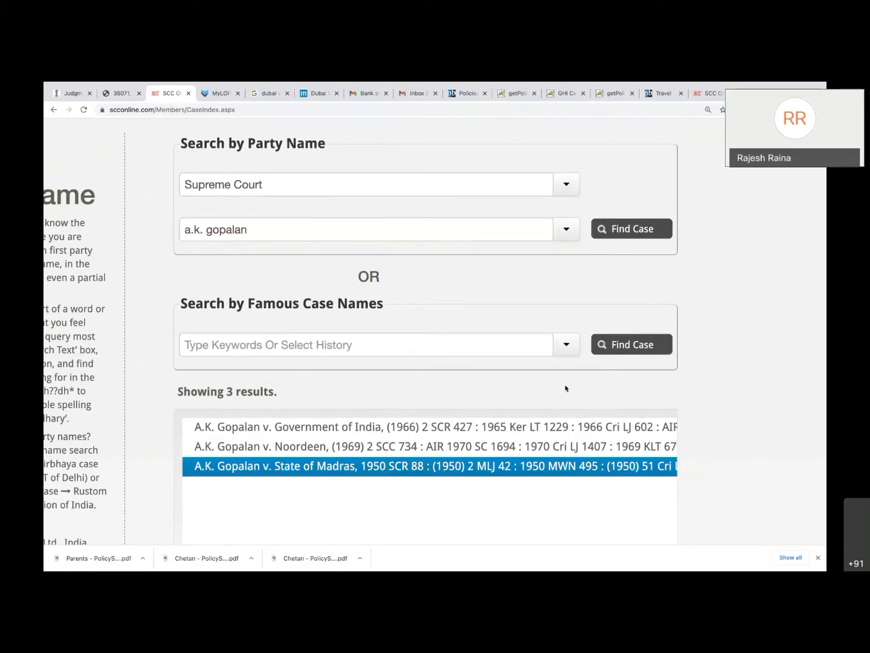
{"action": "left_click", "coordinate": [368, 231]}
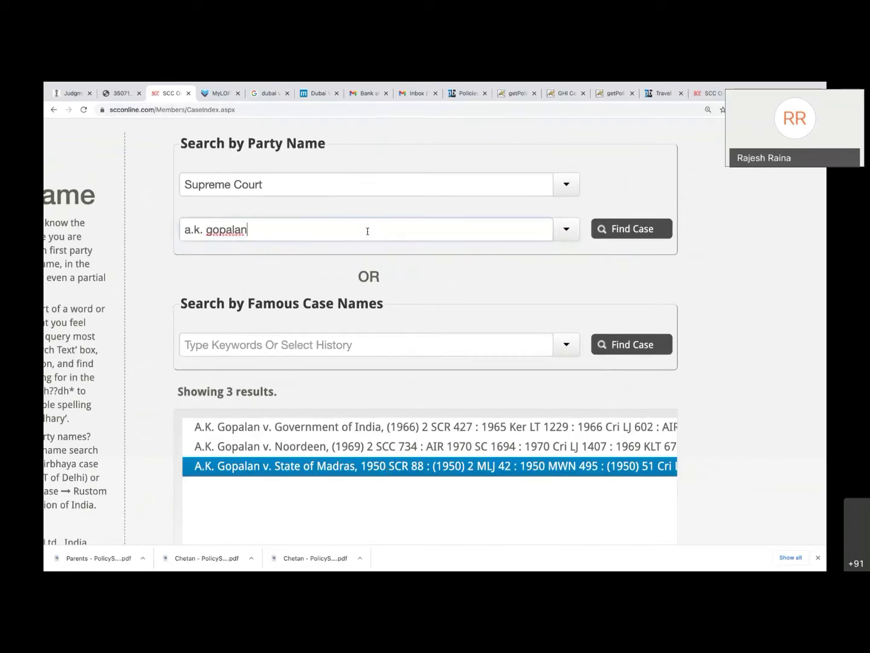
{"action": "left_click", "coordinate": [384, 471]}
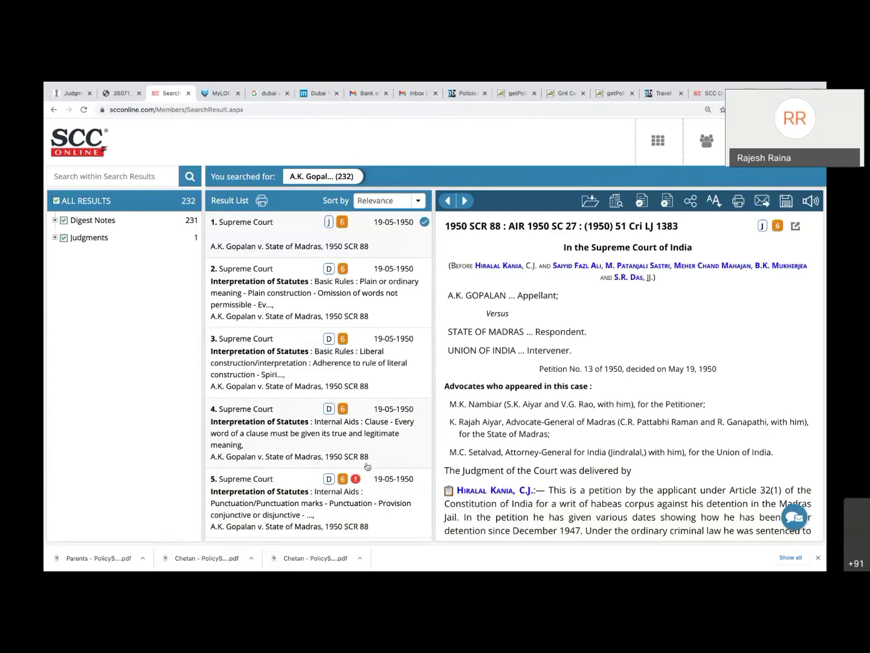
Open the red-flagged fifth result, the Interpretation of Statutes digest note on punctuation marks.
{"action": "scroll", "coordinate": [367, 466], "scroll_direction": "down", "scroll_amount": 3}
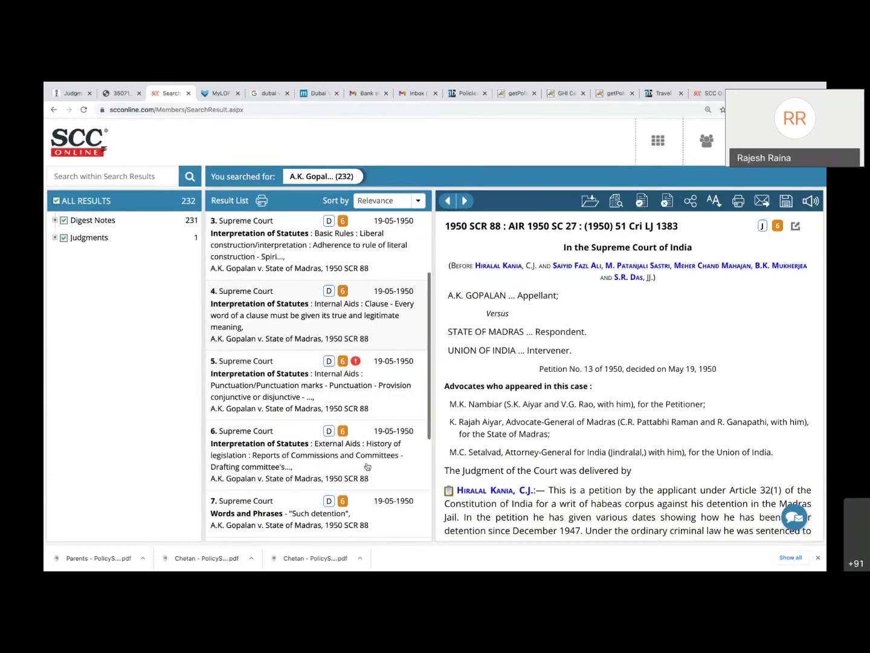
{"action": "scroll", "coordinate": [371, 362], "scroll_direction": "down", "scroll_amount": 1}
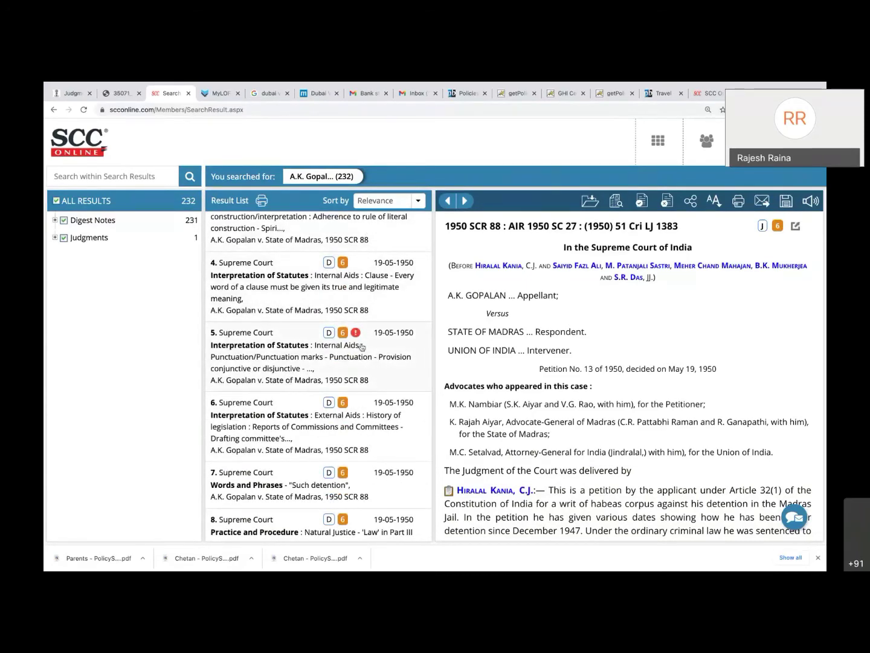
{"action": "scroll", "coordinate": [363, 346], "scroll_direction": "up", "scroll_amount": 5}
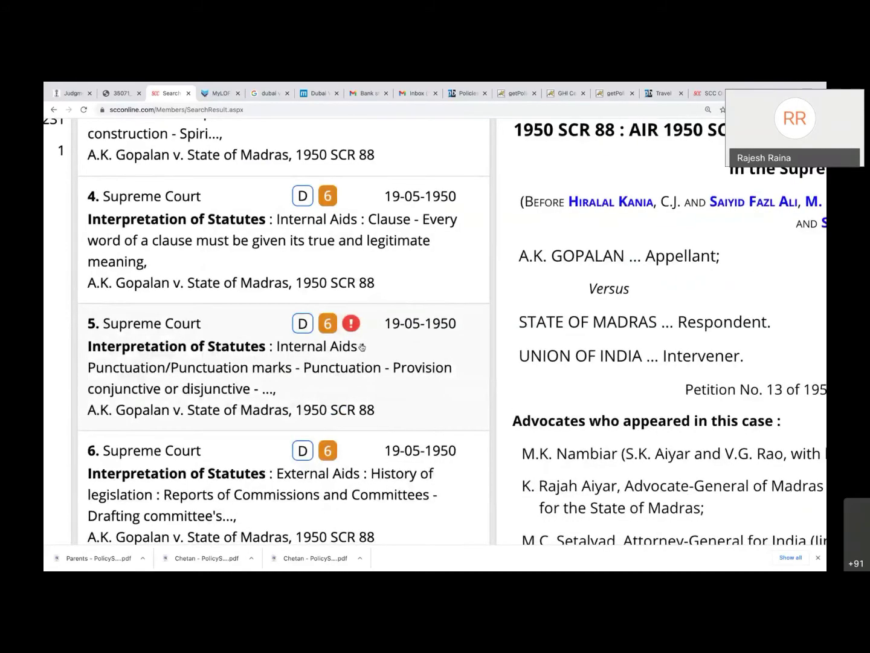
{"action": "scroll", "coordinate": [362, 346], "scroll_direction": "down", "scroll_amount": 1}
{"action": "scroll", "coordinate": [361, 346], "scroll_direction": "down", "scroll_amount": 5}
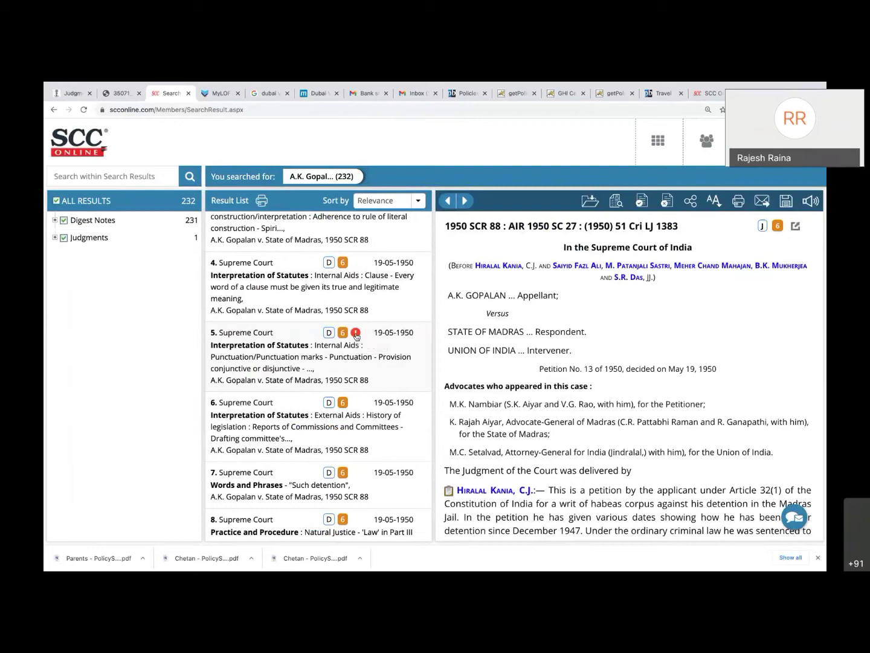
{"action": "left_click", "coordinate": [356, 335]}
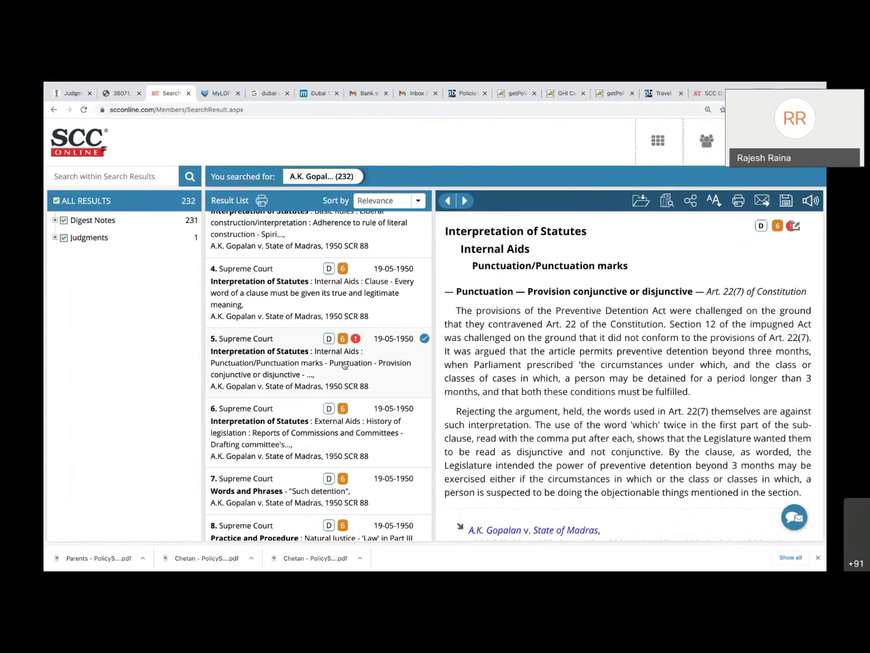
Look through the remaining digest notes of the case in the result list, down to result 25.
{"action": "scroll", "coordinate": [344, 365], "scroll_direction": "down", "scroll_amount": 1}
{"action": "scroll", "coordinate": [344, 365], "scroll_direction": "down", "scroll_amount": 6}
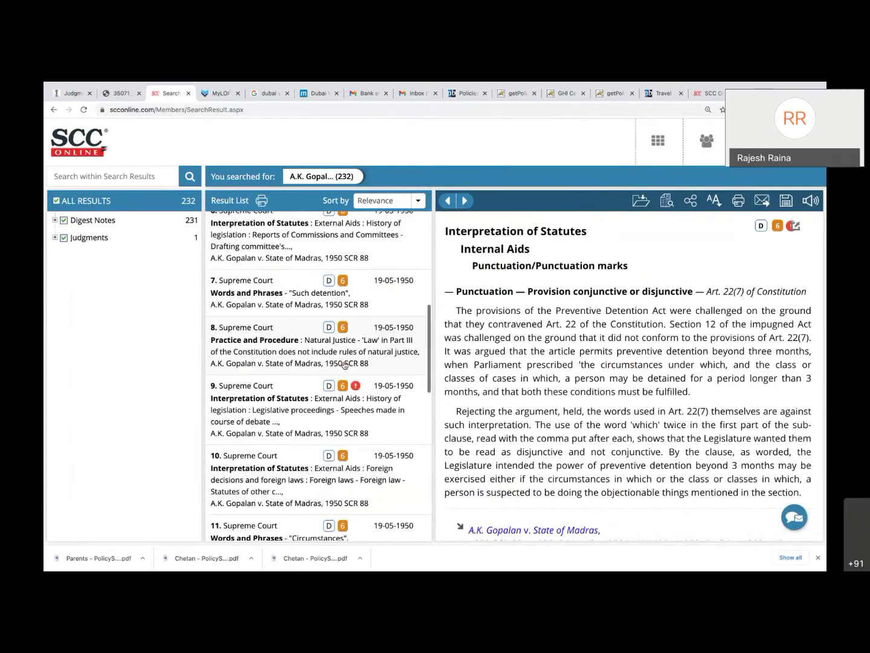
{"action": "scroll", "coordinate": [367, 329], "scroll_direction": "down", "scroll_amount": 6}
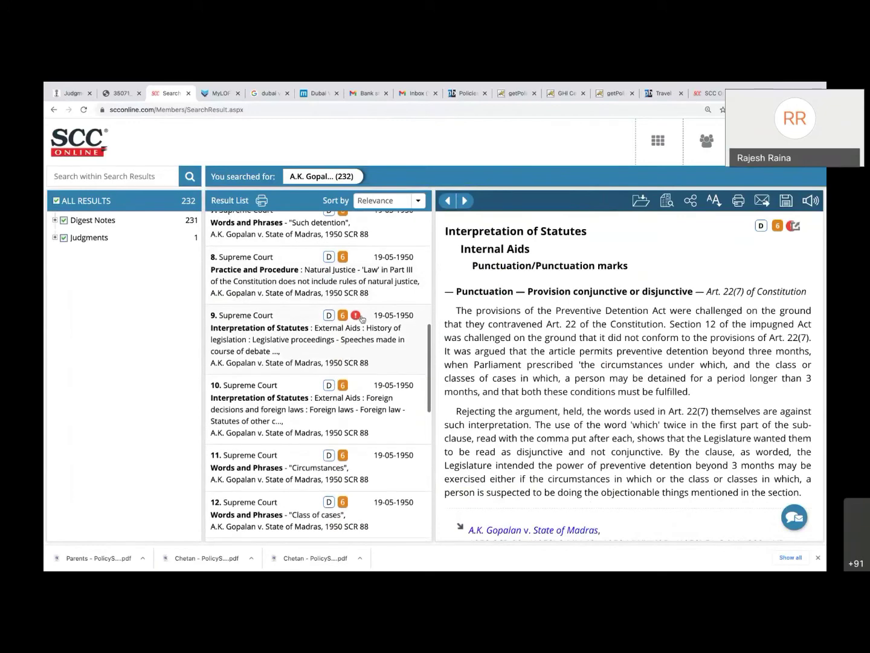
{"action": "scroll", "coordinate": [366, 330], "scroll_direction": "down", "scroll_amount": 9}
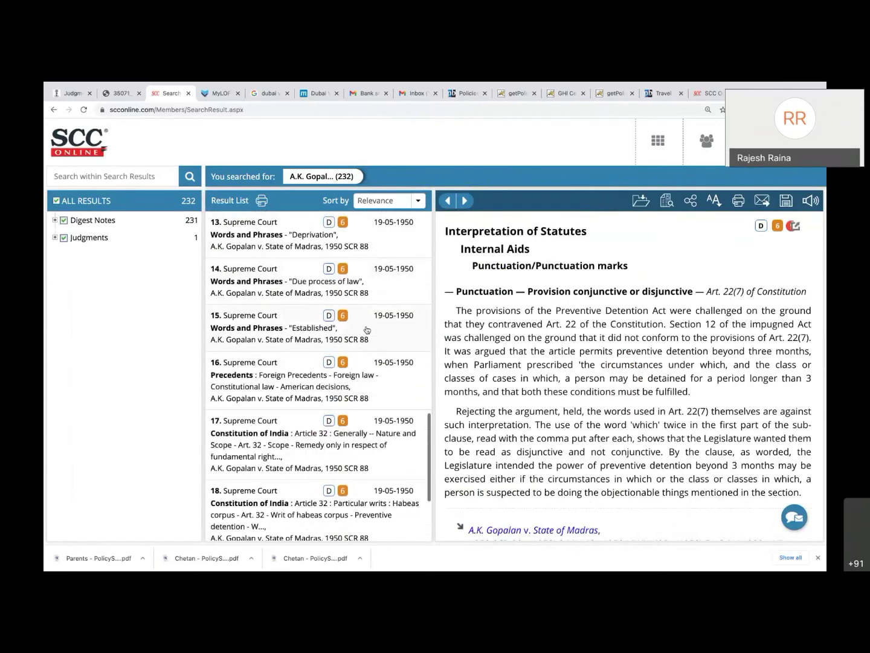
{"action": "scroll", "coordinate": [367, 329], "scroll_direction": "down", "scroll_amount": 4}
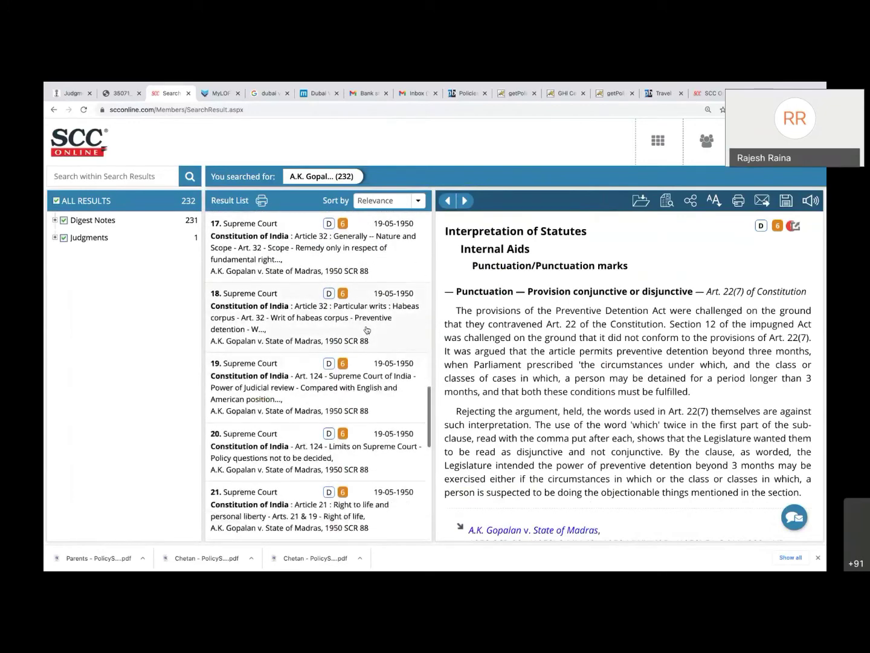
{"action": "scroll", "coordinate": [366, 330], "scroll_direction": "down", "scroll_amount": 1}
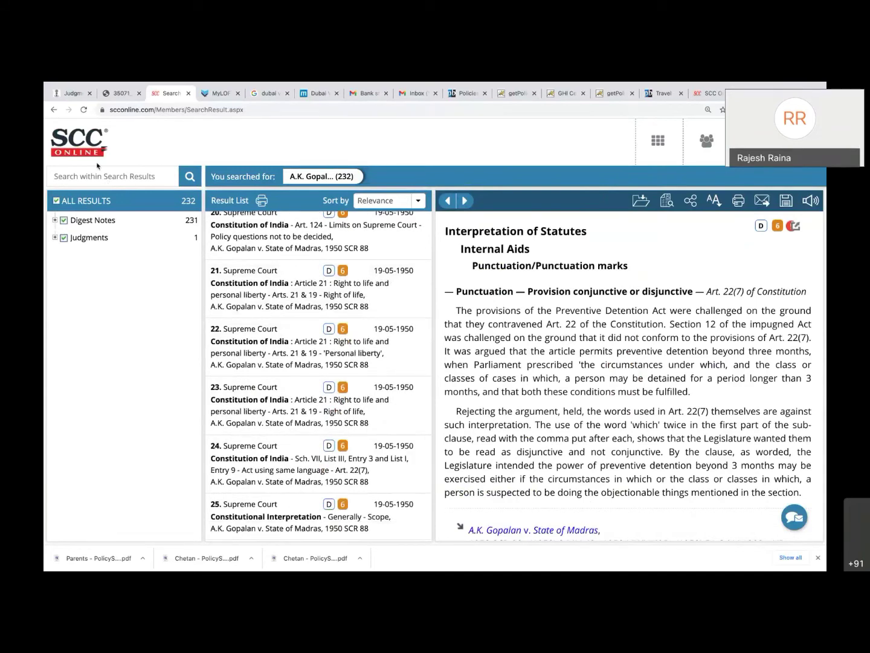
Search within the A.K. Gopalan results for "overruled" and look through the narrowed list to its end.
{"action": "type", "text": "overruled"}
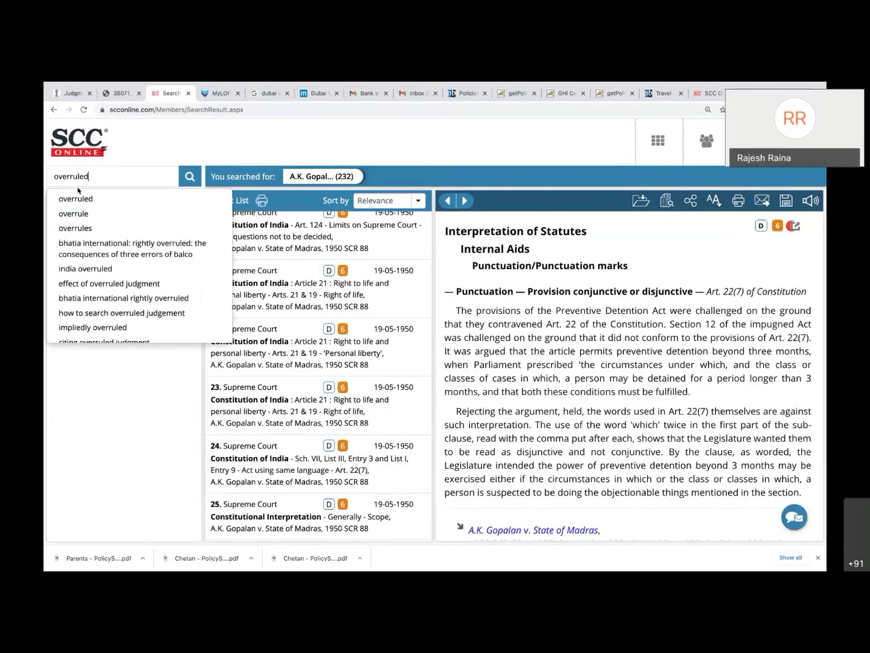
{"action": "left_click", "coordinate": [191, 179]}
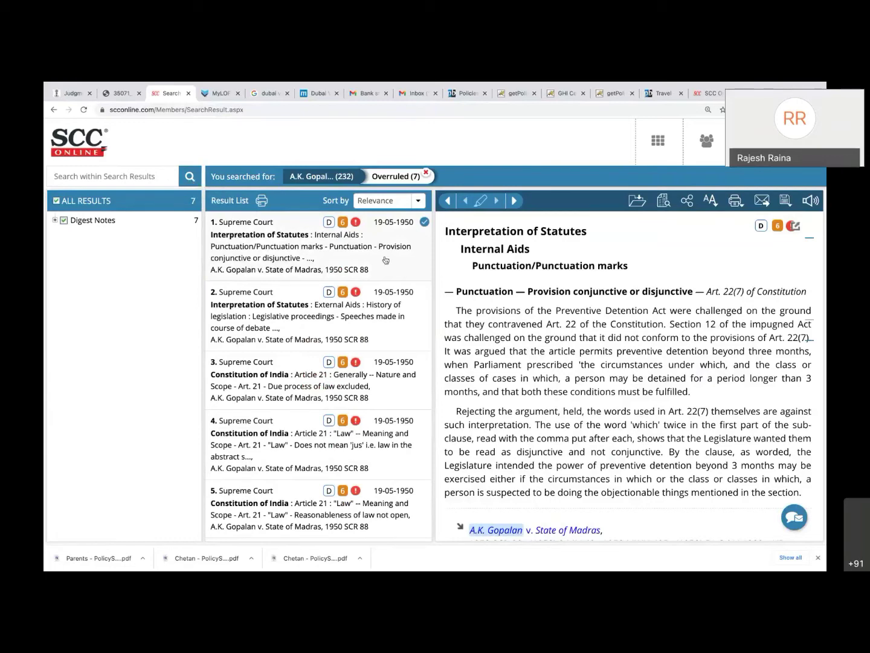
{"action": "scroll", "coordinate": [385, 260], "scroll_direction": "down", "scroll_amount": 2}
{"action": "scroll", "coordinate": [385, 259], "scroll_direction": "down", "scroll_amount": 2}
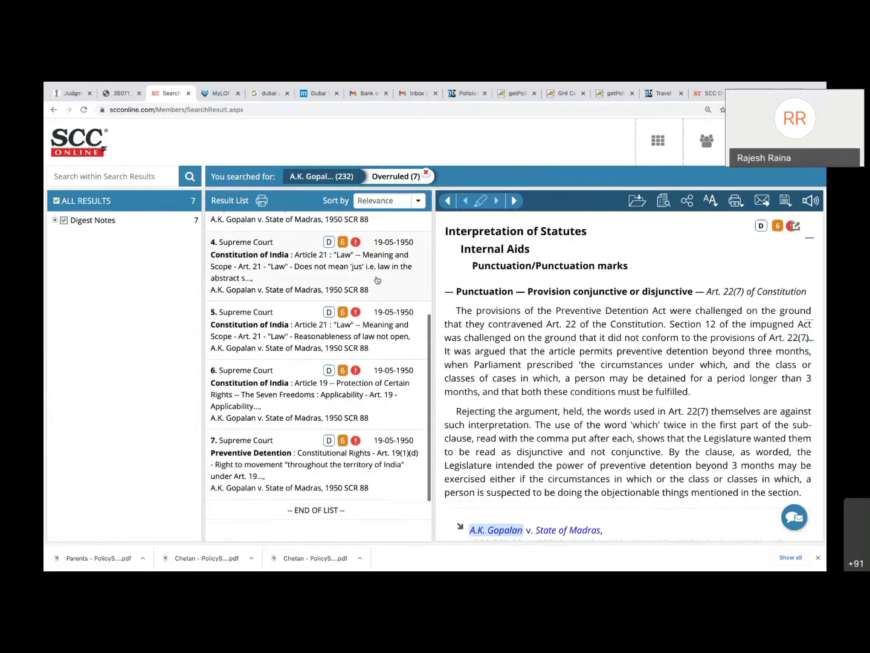
Open the fourth result, the Article 21 digest note on the meaning and scope of "Law", and read it through to the overruling cases.
{"action": "left_click", "coordinate": [386, 260]}
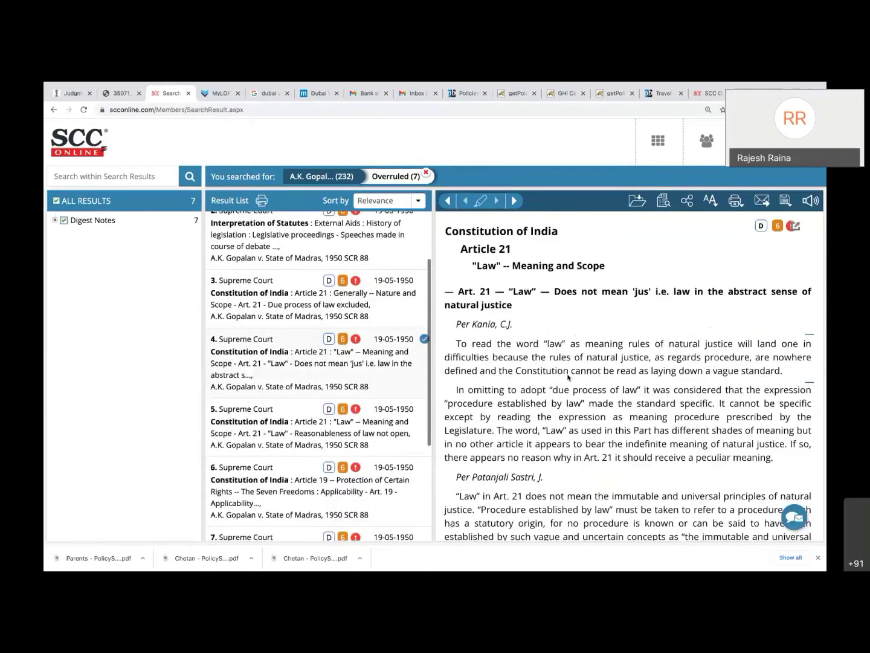
{"action": "scroll", "coordinate": [544, 362], "scroll_direction": "down", "scroll_amount": 1}
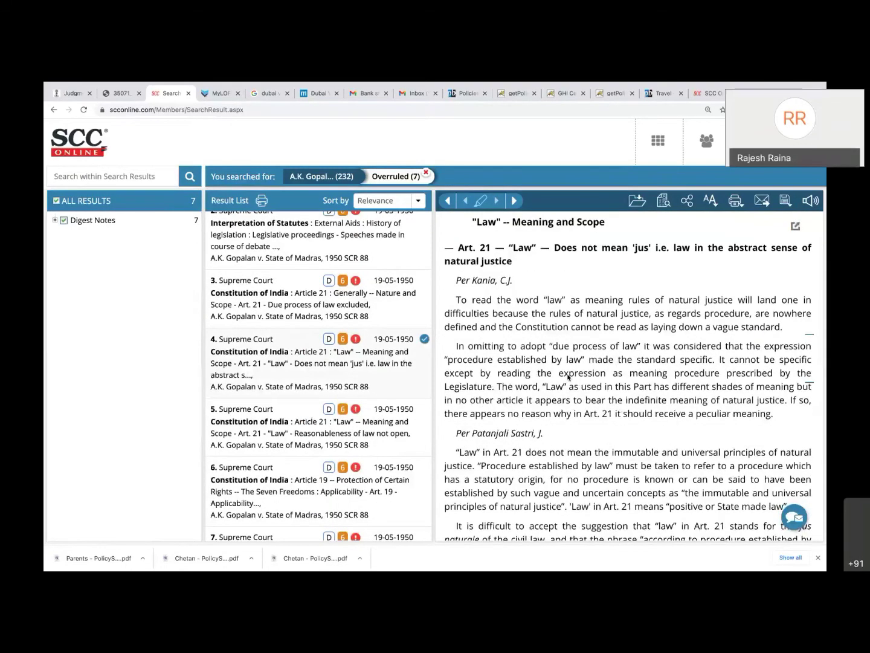
{"action": "scroll", "coordinate": [568, 377], "scroll_direction": "up", "scroll_amount": 1}
{"action": "scroll", "coordinate": [568, 377], "scroll_direction": "up", "scroll_amount": 1}
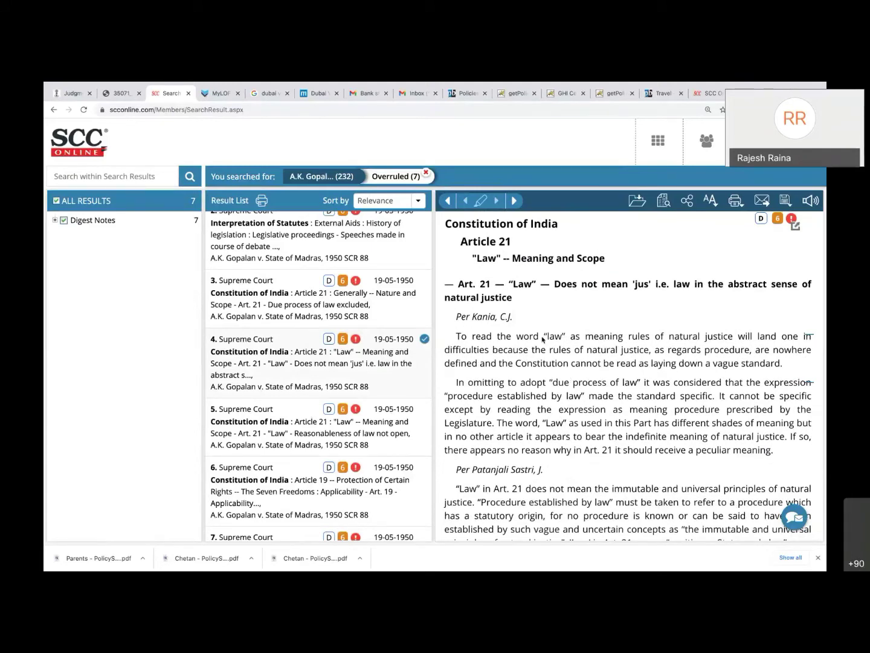
{"action": "scroll", "coordinate": [542, 340], "scroll_direction": "down", "scroll_amount": 1}
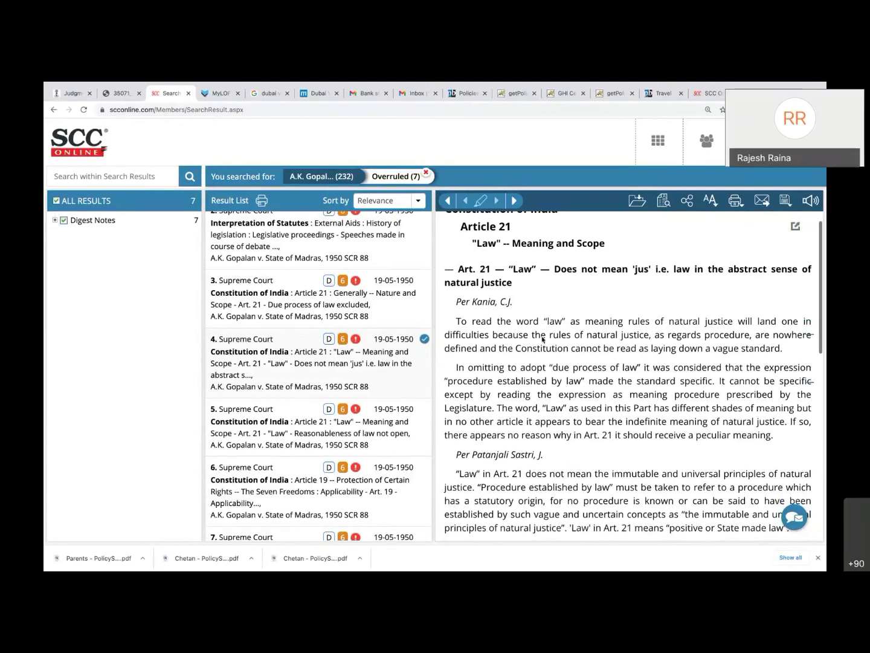
{"action": "scroll", "coordinate": [542, 340], "scroll_direction": "down", "scroll_amount": 2}
{"action": "scroll", "coordinate": [542, 340], "scroll_direction": "down", "scroll_amount": 5}
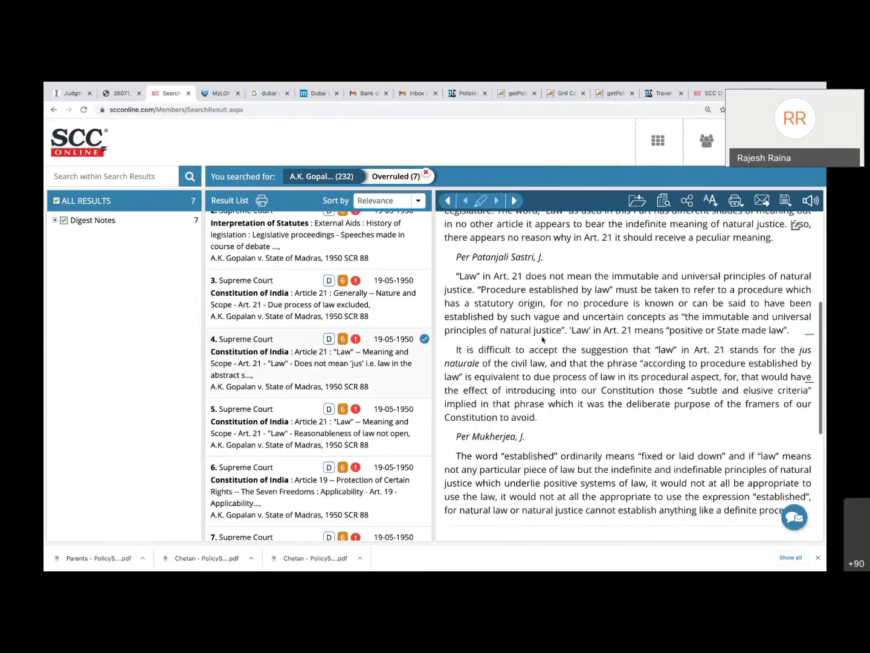
{"action": "scroll", "coordinate": [542, 340], "scroll_direction": "down", "scroll_amount": 1}
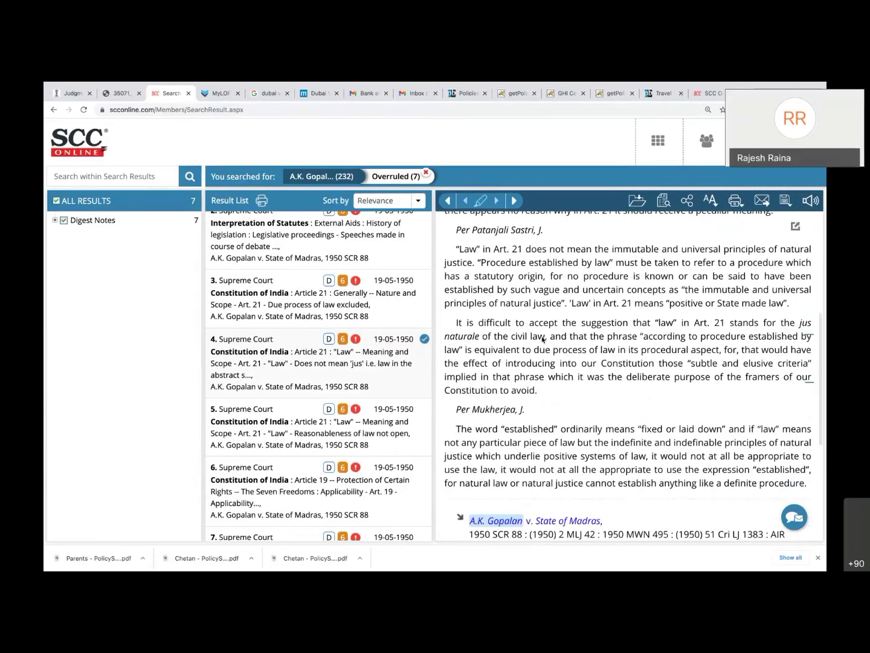
{"action": "scroll", "coordinate": [543, 339], "scroll_direction": "down", "scroll_amount": 4}
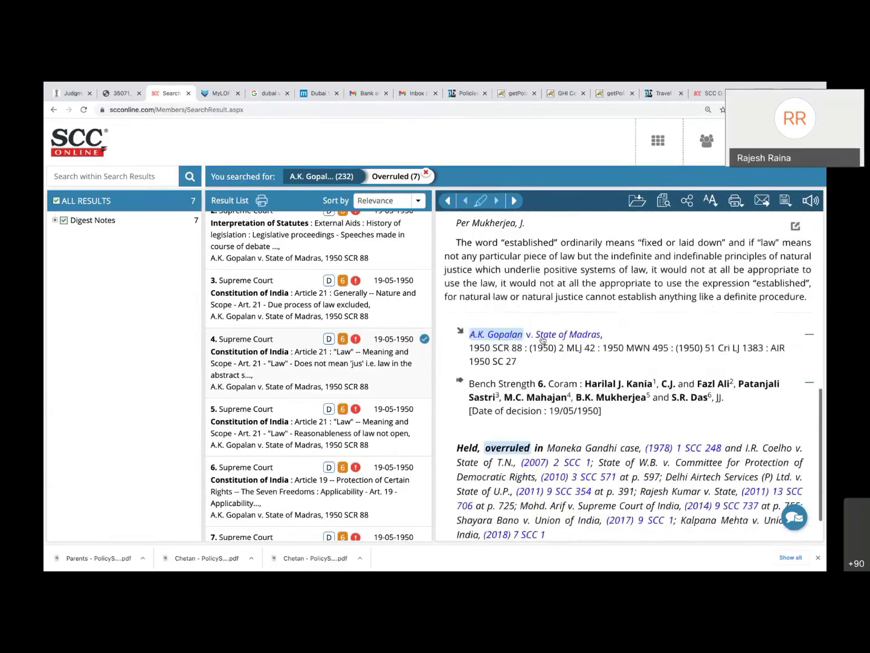
{"action": "scroll", "coordinate": [542, 339], "scroll_direction": "down", "scroll_amount": 1}
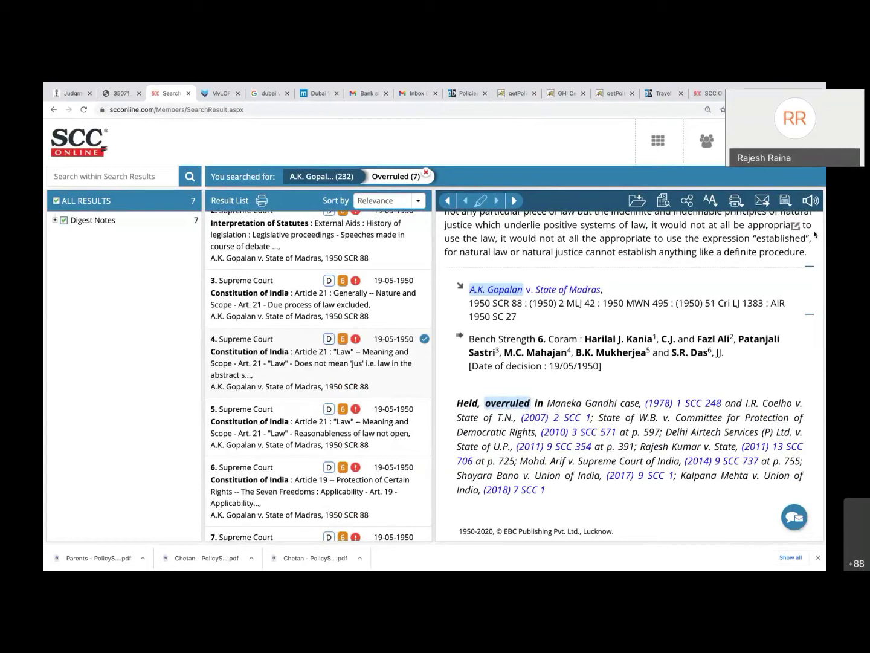
Reopen the first result, the punctuation marks digest note, and remove the "overruled" filter from the A.K. Gopalan search.
{"action": "mouse_move", "coordinate": [737, 204]}
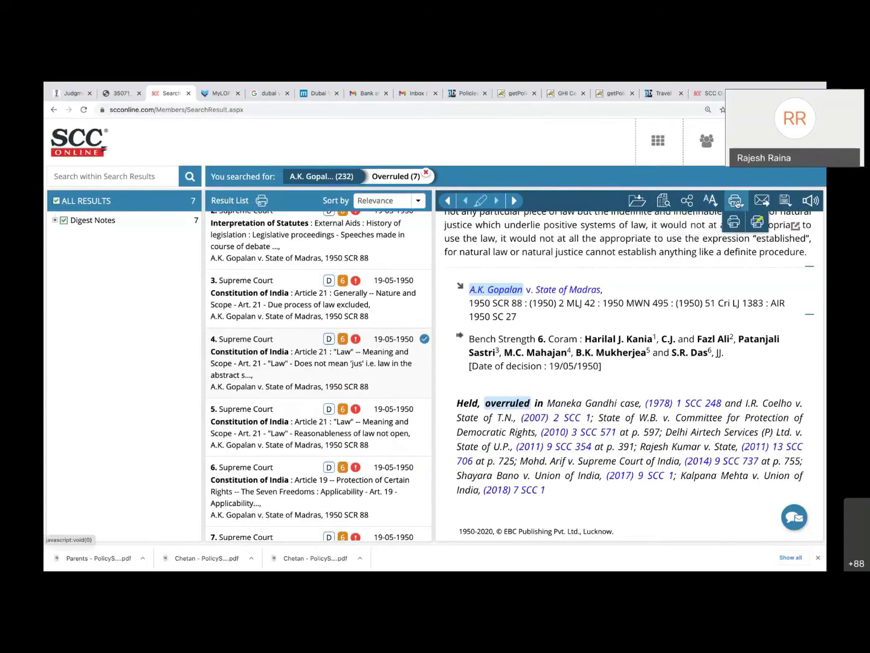
{"action": "scroll", "coordinate": [382, 278], "scroll_direction": "up", "scroll_amount": 3}
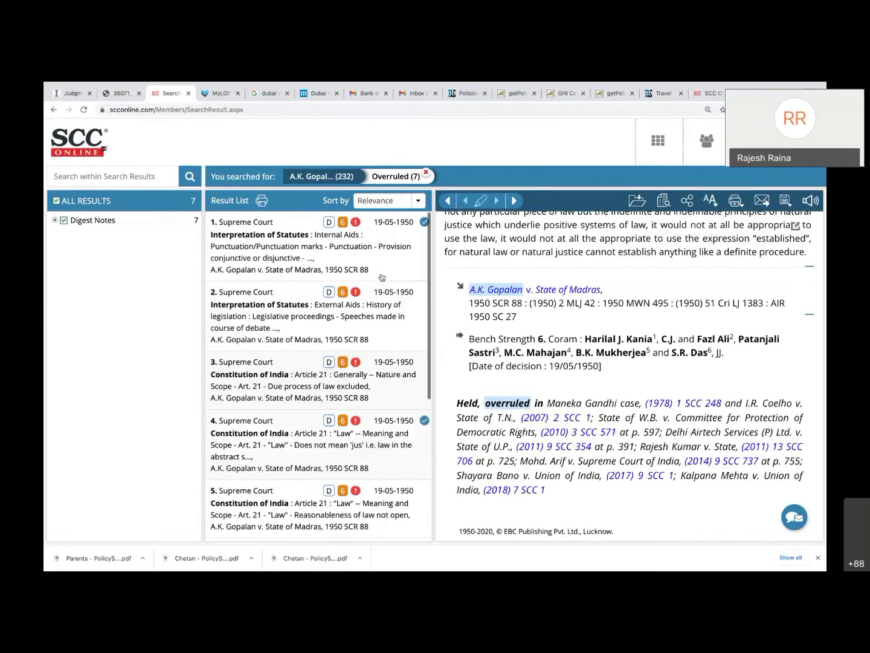
{"action": "left_click", "coordinate": [389, 259]}
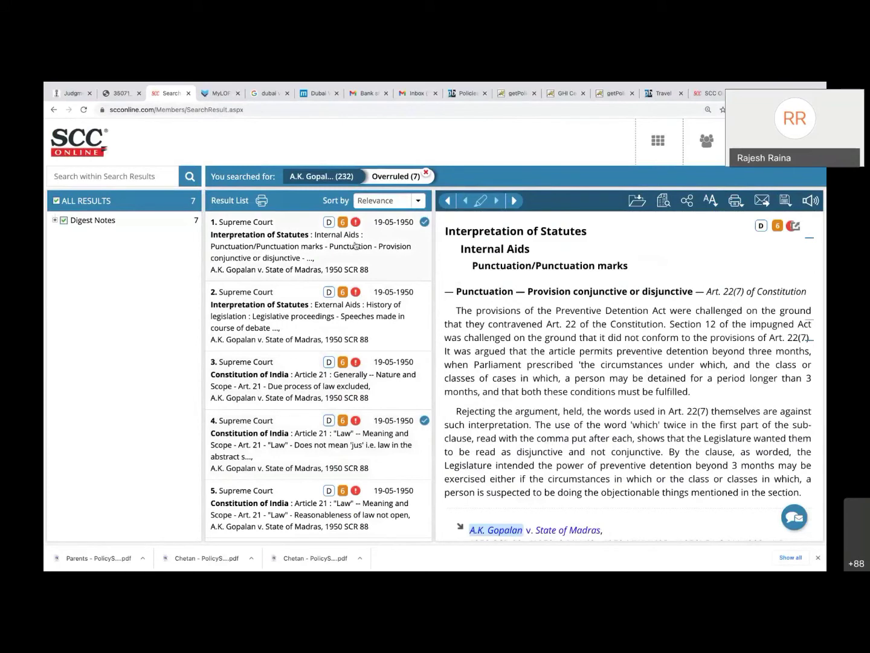
{"action": "left_click", "coordinate": [425, 173]}
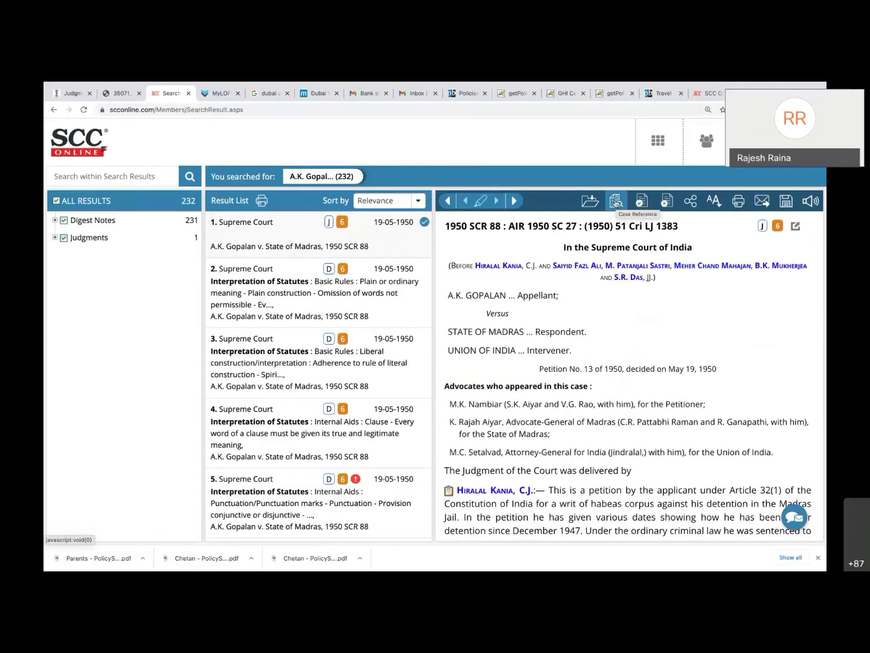
Run Case Reference on the A.K. Gopalan judgment and find the highlighted 1950 SCR 88 citation in the first result.
{"action": "left_click", "coordinate": [616, 201]}
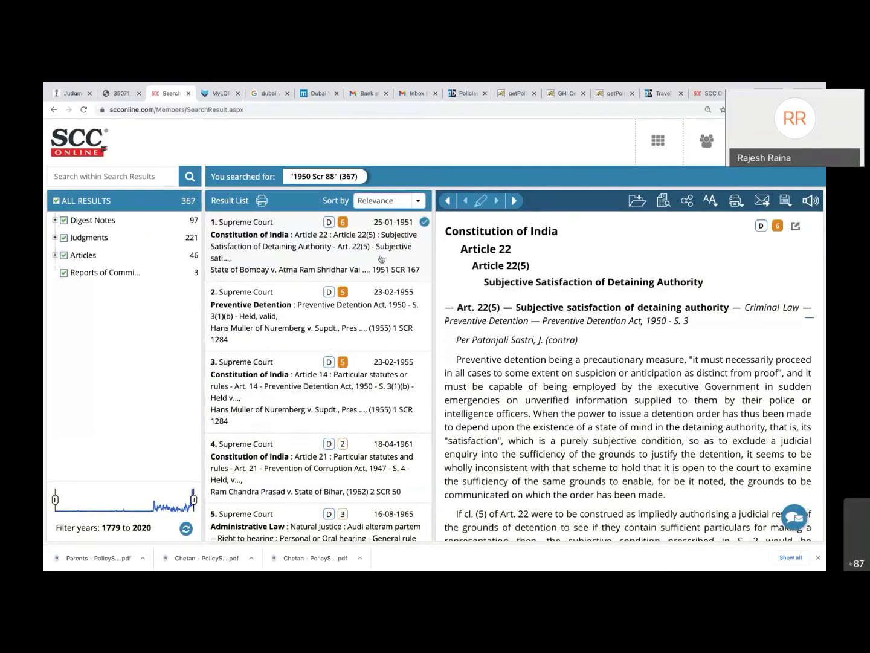
{"action": "scroll", "coordinate": [578, 321], "scroll_direction": "down", "scroll_amount": 1}
{"action": "scroll", "coordinate": [578, 321], "scroll_direction": "down", "scroll_amount": 10}
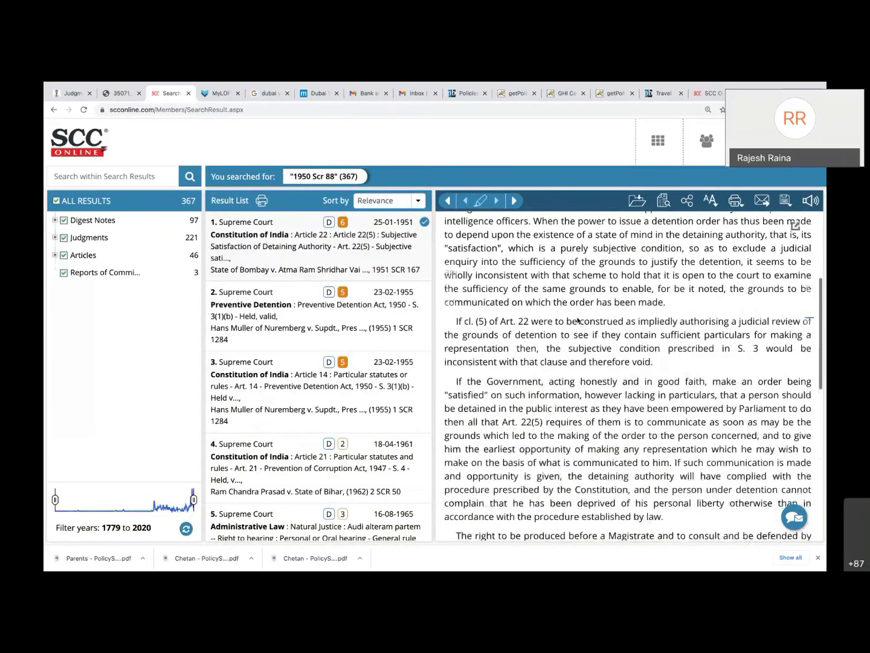
{"action": "scroll", "coordinate": [513, 309], "scroll_direction": "down", "scroll_amount": 5}
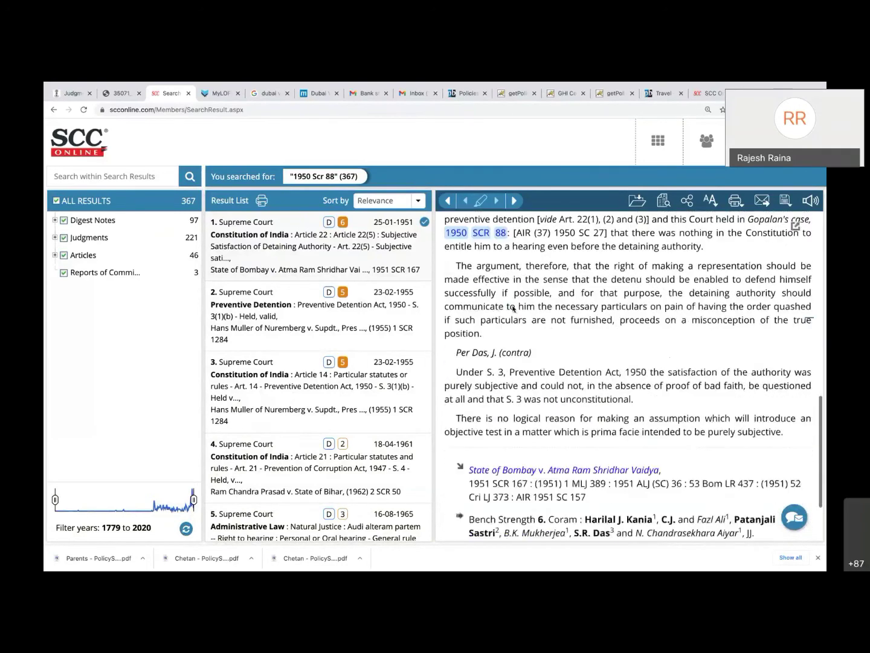
{"action": "scroll", "coordinate": [512, 309], "scroll_direction": "up", "scroll_amount": 3}
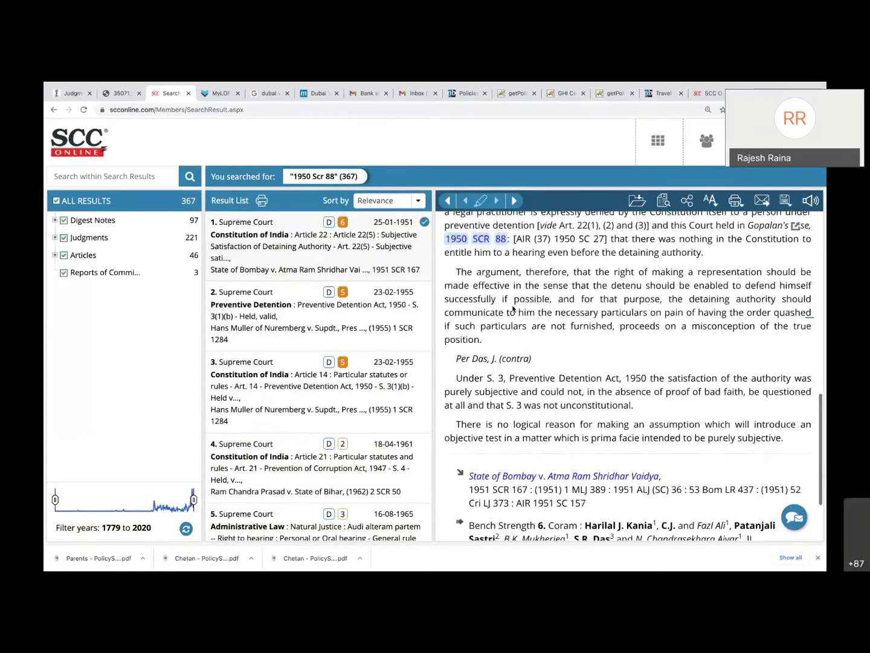
{"action": "scroll", "coordinate": [512, 308], "scroll_direction": "up", "scroll_amount": 1}
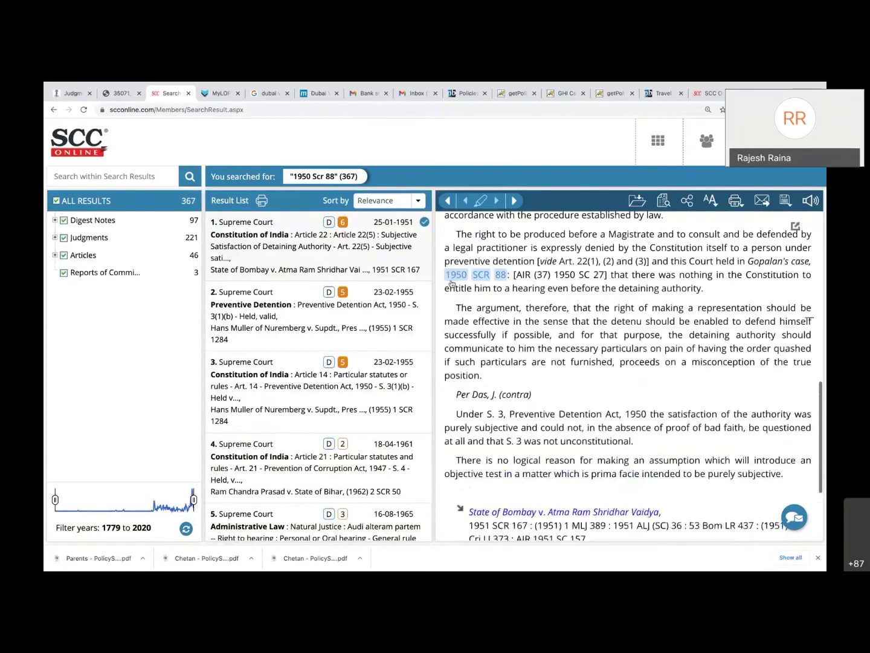
Go through the digest notes in results 2 to 8 and check how each one refers to 1950 SCR 88.
{"action": "left_click", "coordinate": [376, 316]}
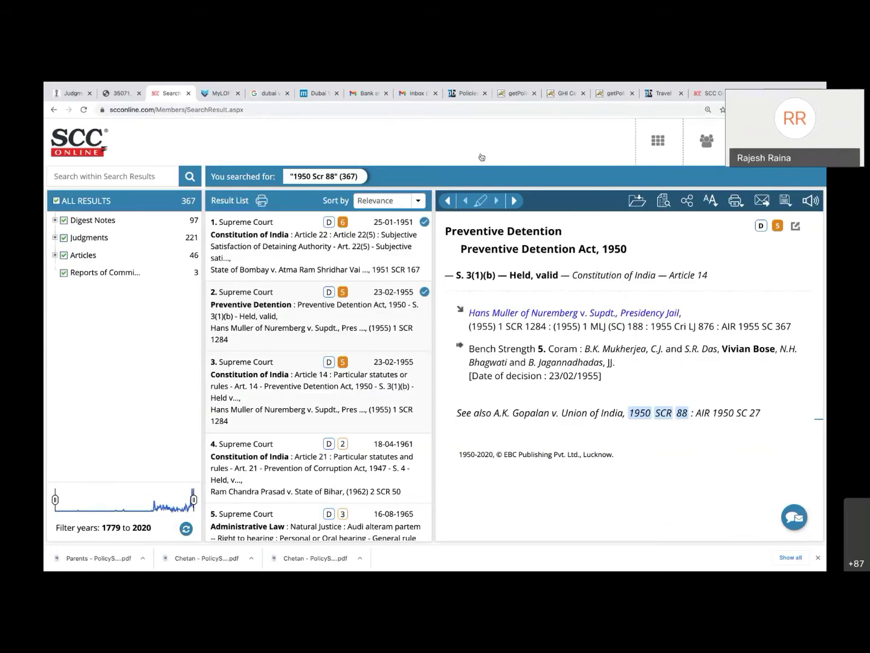
{"action": "left_click", "coordinate": [363, 498]}
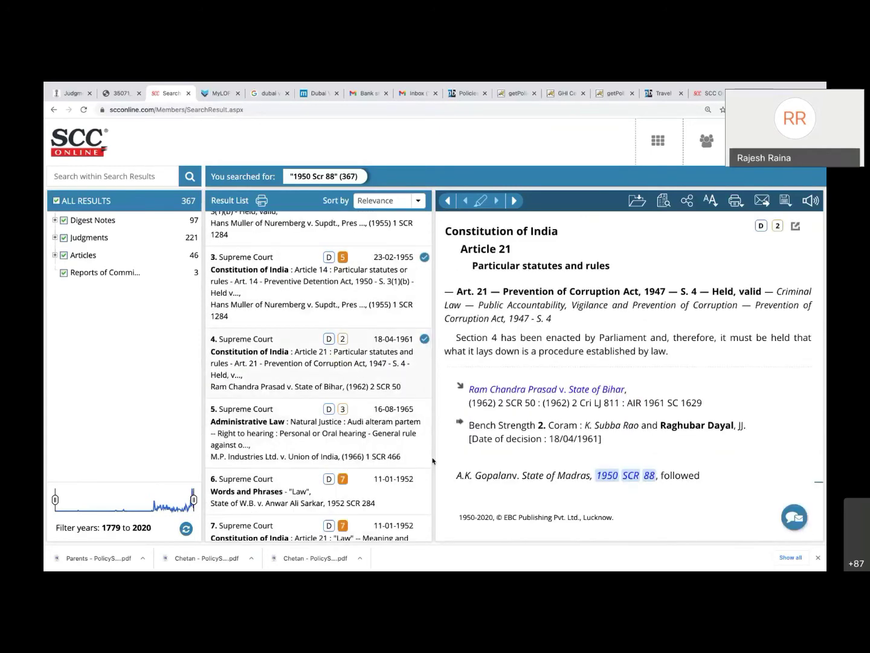
{"action": "left_click", "coordinate": [386, 445]}
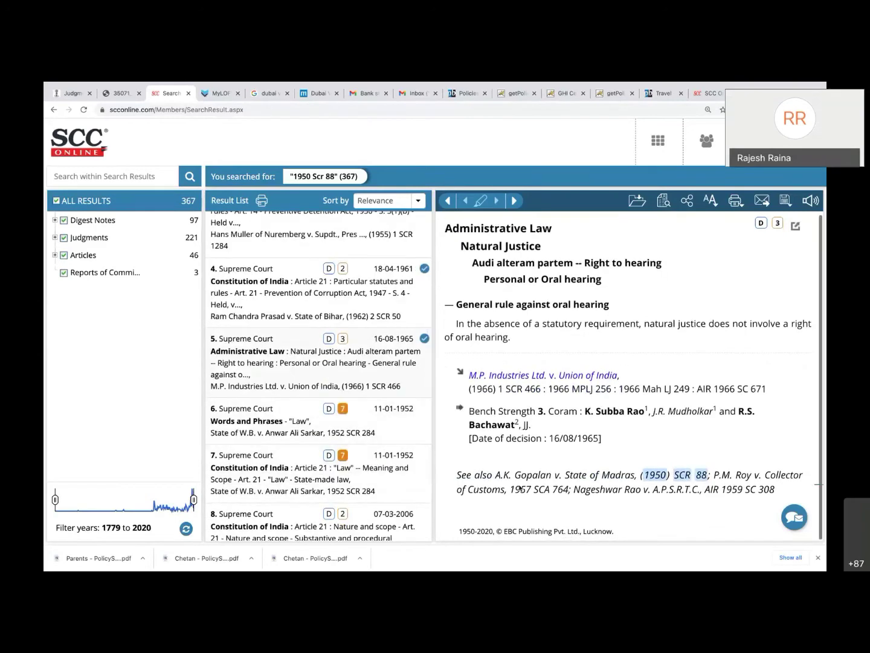
{"action": "left_click", "coordinate": [372, 431]}
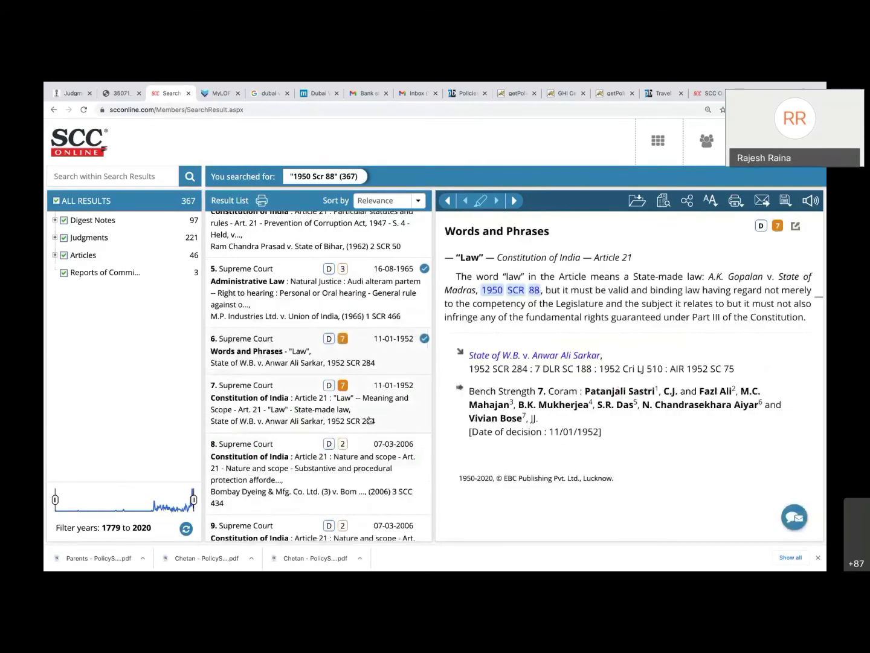
{"action": "left_click", "coordinate": [370, 420]}
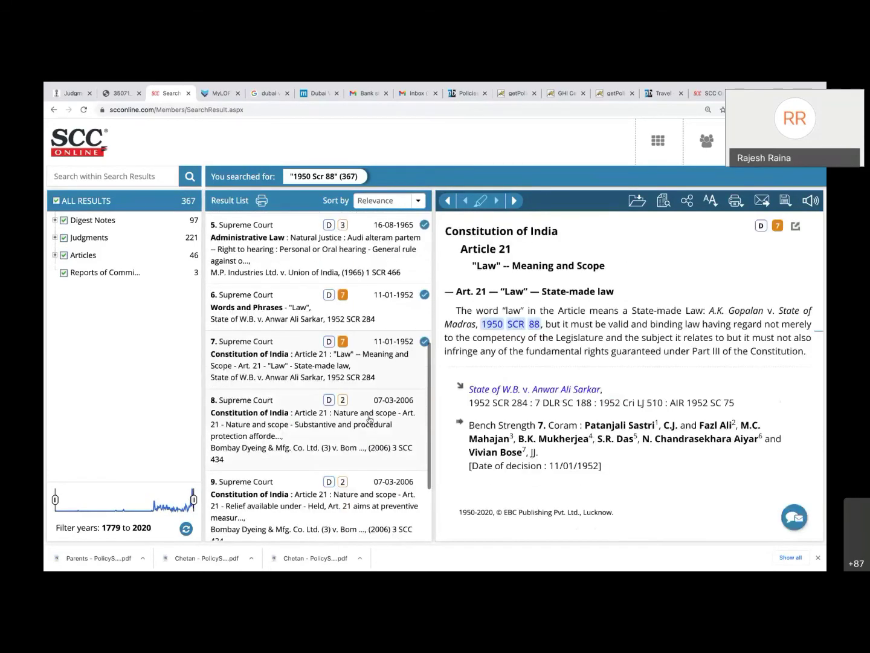
{"action": "left_click", "coordinate": [369, 431]}
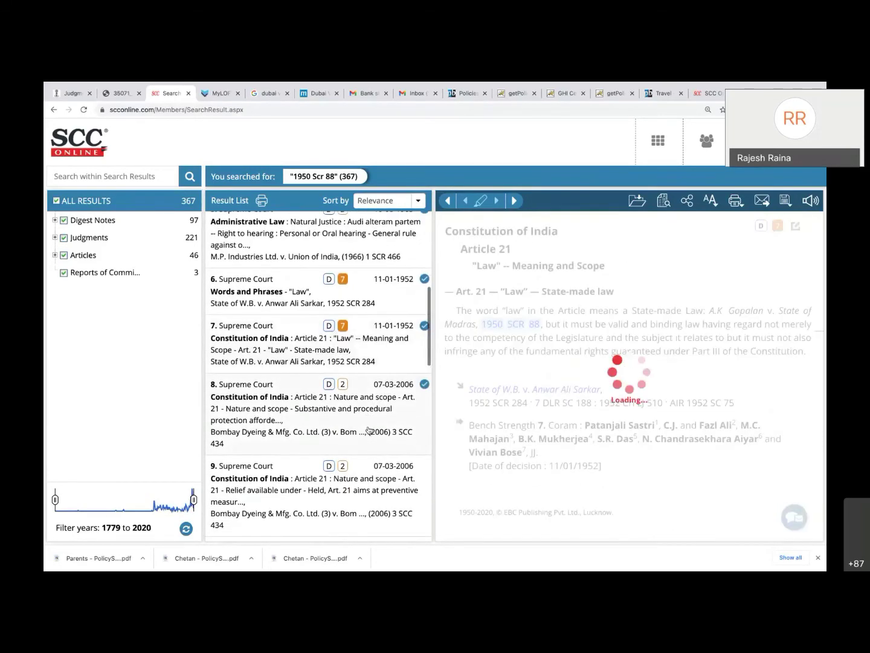
{"action": "mouse_move", "coordinate": [453, 96]}
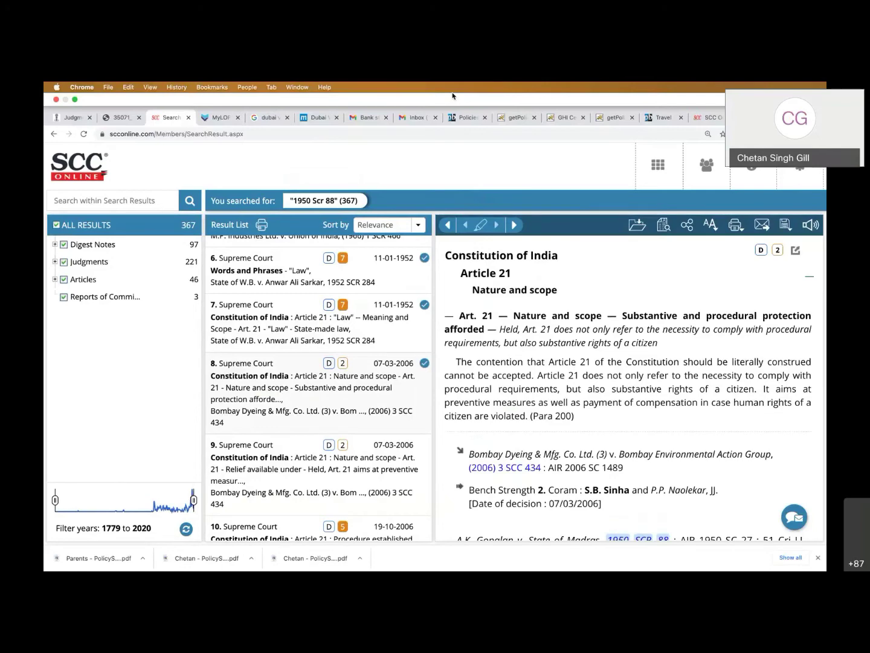
{"action": "scroll", "coordinate": [599, 318], "scroll_direction": "down", "scroll_amount": 2}
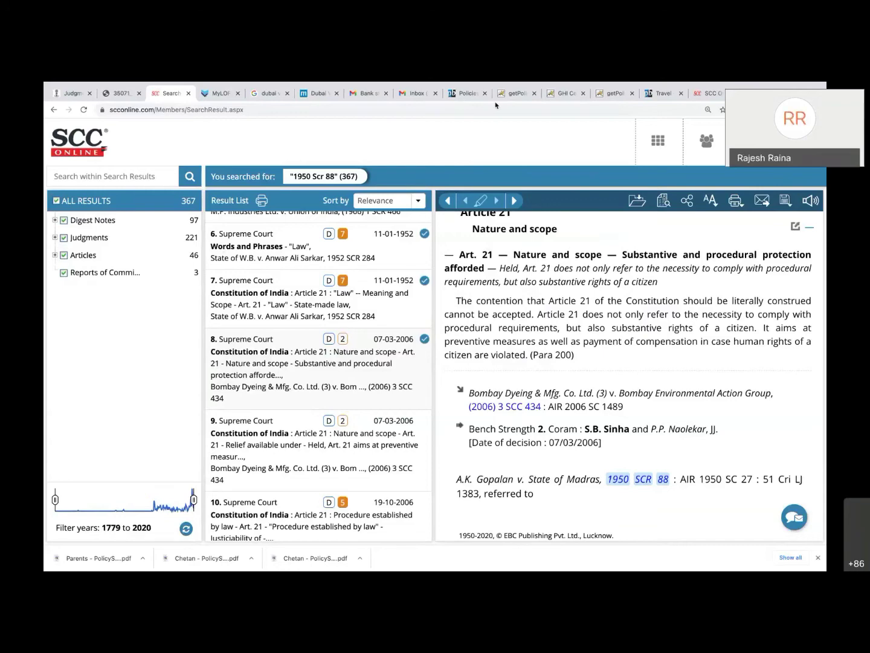
Open the Bombay Dyeing judgment, (2006) 3 SCC 434, from its digest note and examine its print options.
{"action": "left_click", "coordinate": [661, 140]}
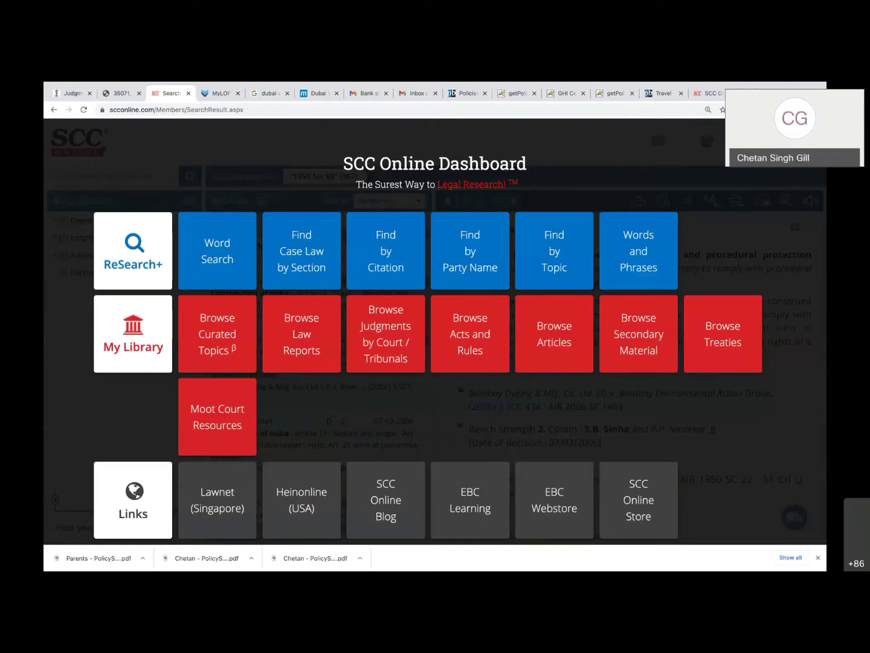
{"action": "left_click", "coordinate": [658, 141]}
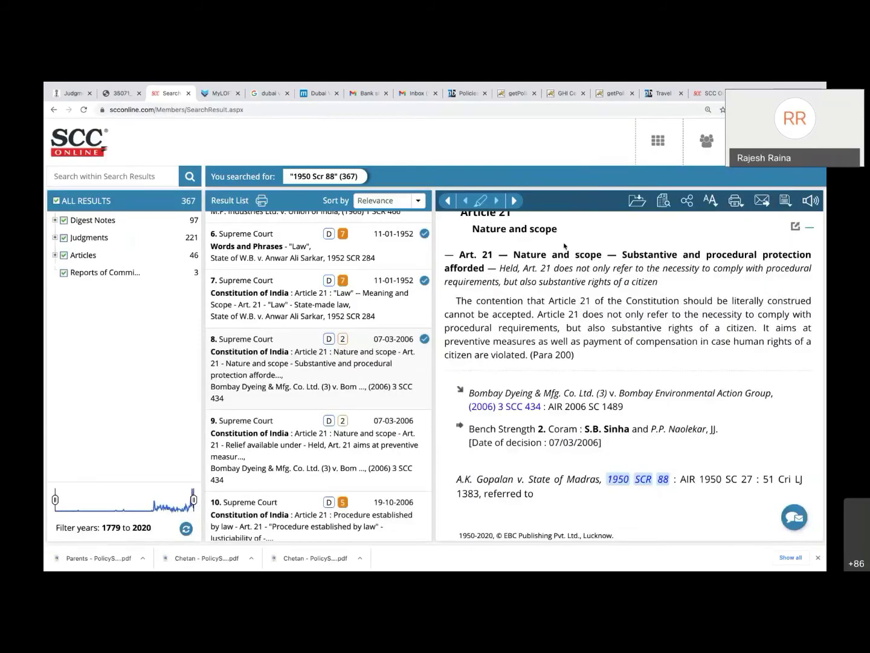
{"action": "left_click", "coordinate": [495, 411]}
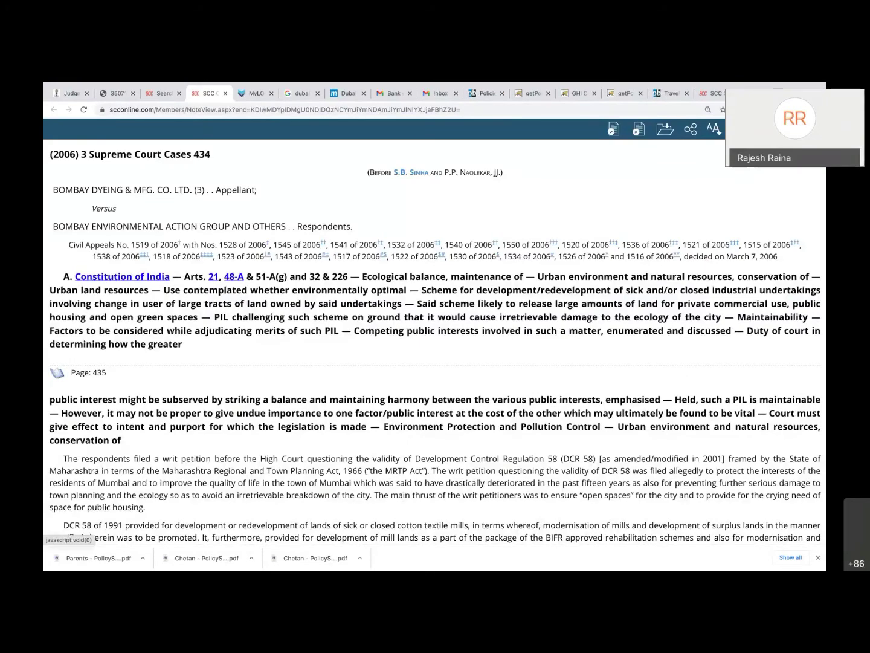
{"action": "scroll", "coordinate": [738, 181], "scroll_direction": "up", "scroll_amount": 3}
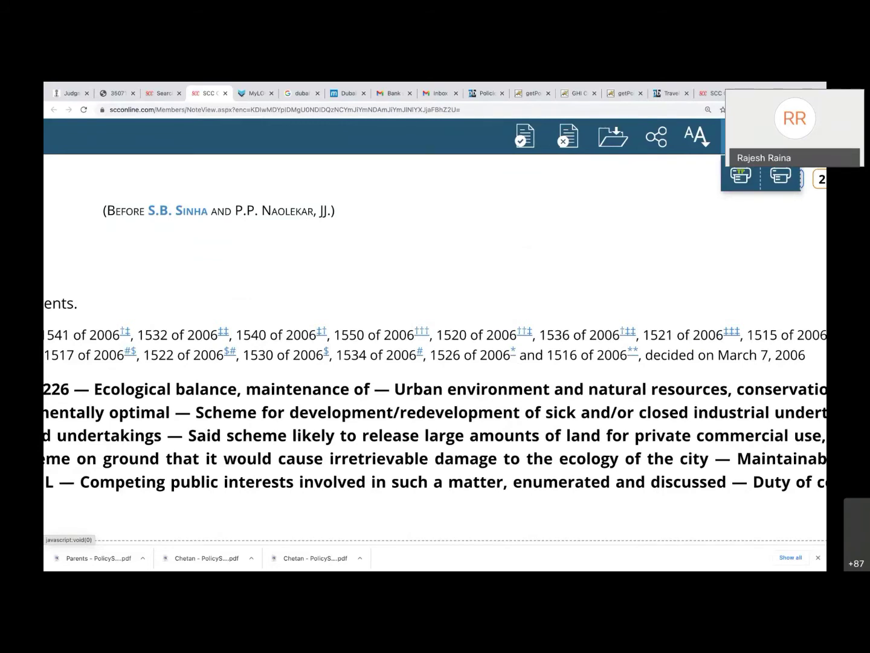
{"action": "scroll", "coordinate": [435, 330], "scroll_direction": "right", "scroll_amount": 2}
{"action": "mouse_move", "coordinate": [689, 165]}
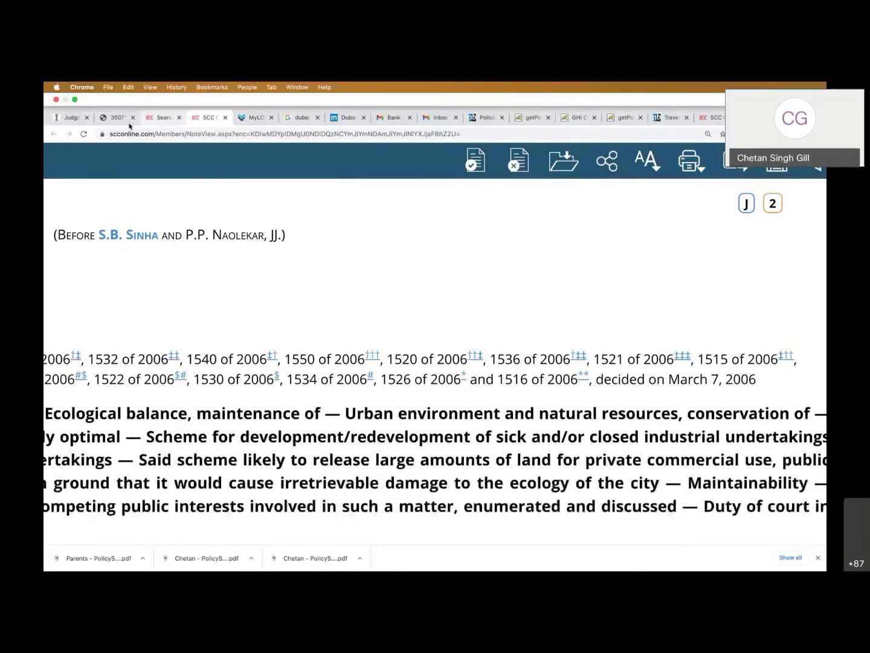
Switch to the open PDF 35071_2012_Judgement_24-Aug-2017.pdf on the Supreme Court site and view its opening pages.
{"action": "left_click", "coordinate": [121, 118]}
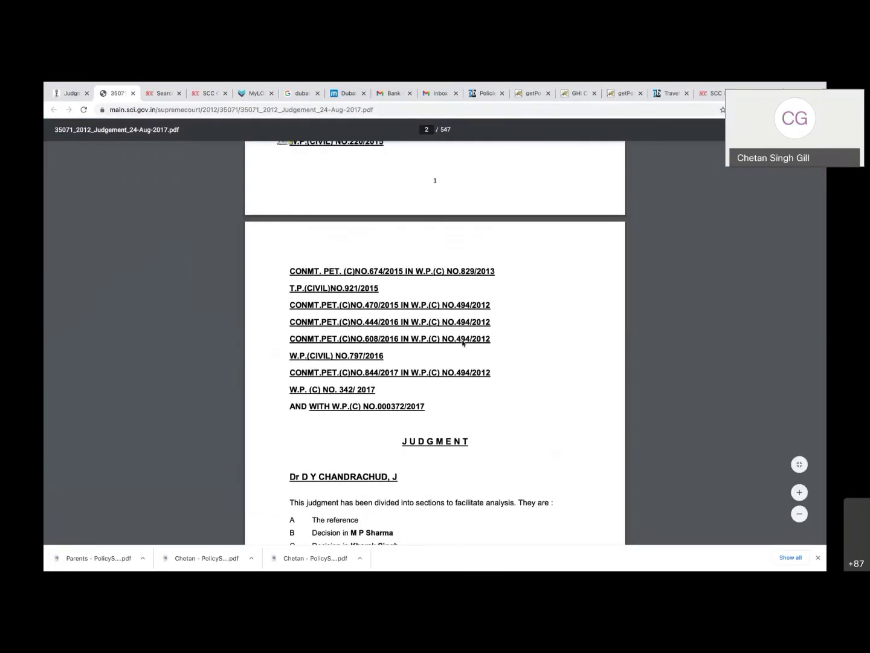
{"action": "scroll", "coordinate": [463, 343], "scroll_direction": "up", "scroll_amount": 3}
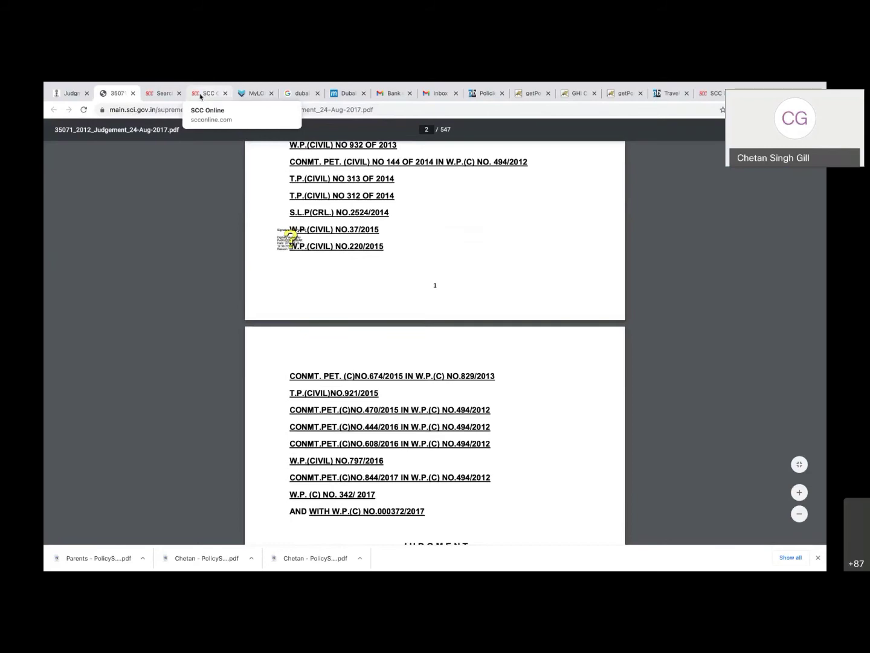
Return to the Bombay Dyeing judgment on SCC Online and generate a True Print PDF of pages 434 to 437.
{"action": "left_click", "coordinate": [201, 95]}
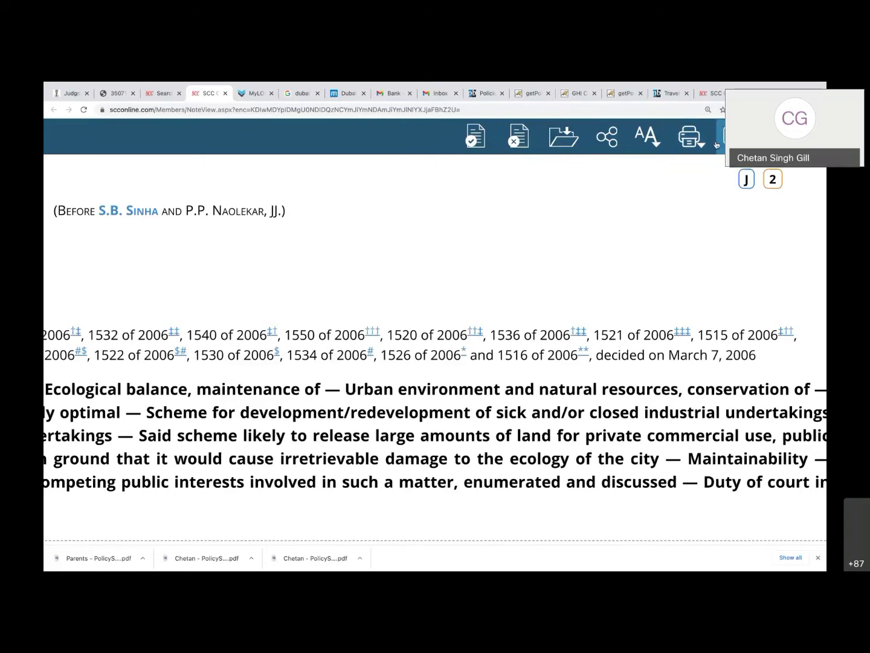
{"action": "mouse_move", "coordinate": [700, 144]}
{"action": "key", "text": "ctrl+0"}
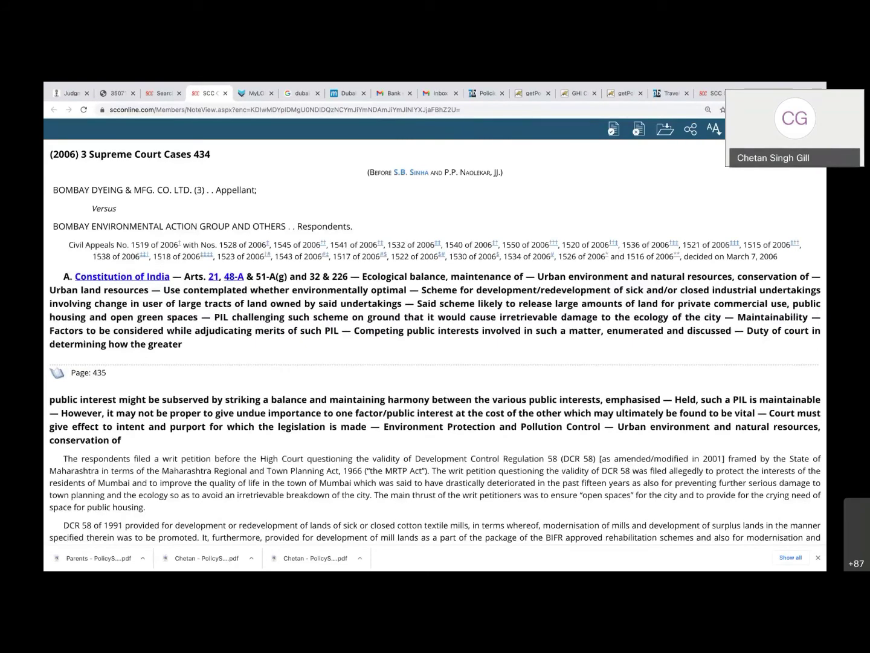
{"action": "left_click", "coordinate": [762, 129]}
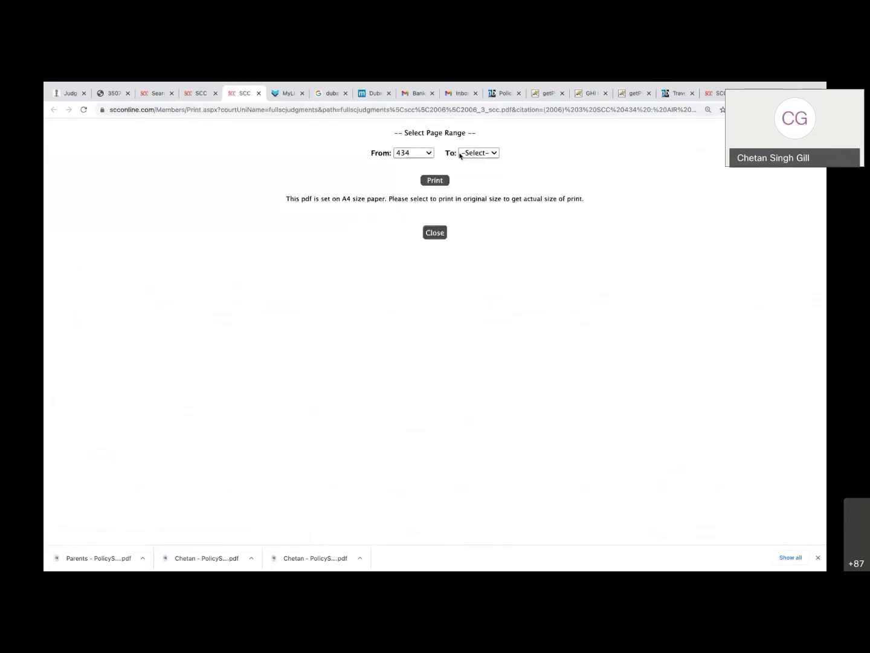
{"action": "left_click", "coordinate": [461, 154]}
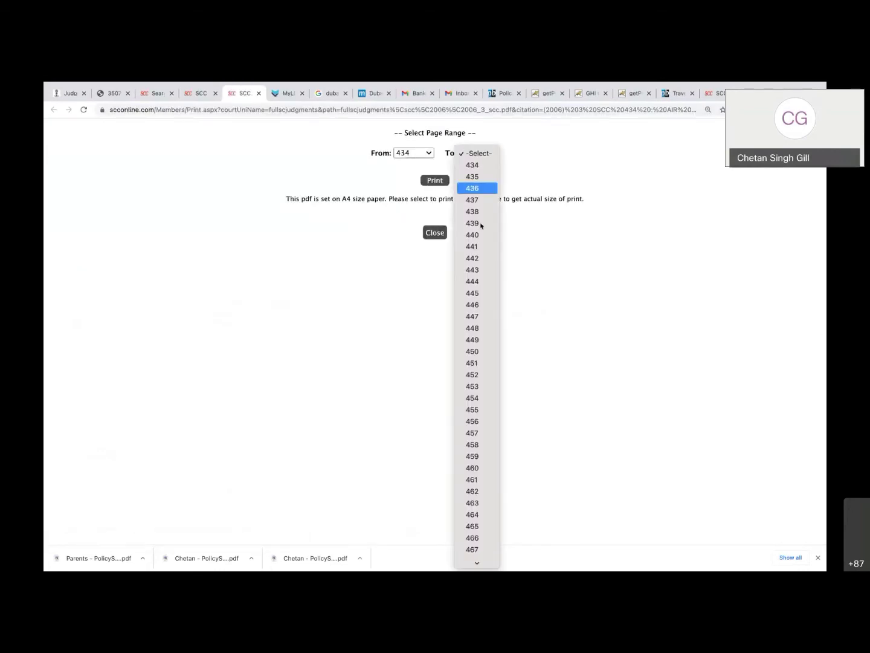
{"action": "scroll", "coordinate": [481, 242], "scroll_direction": "down", "scroll_amount": 10}
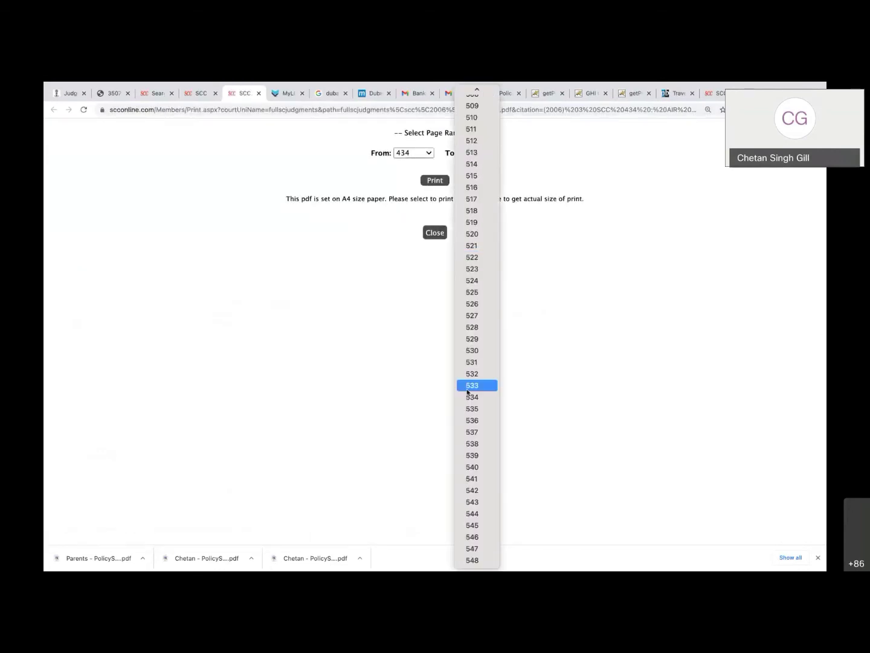
{"action": "scroll", "coordinate": [467, 393], "scroll_direction": "up", "scroll_amount": 10}
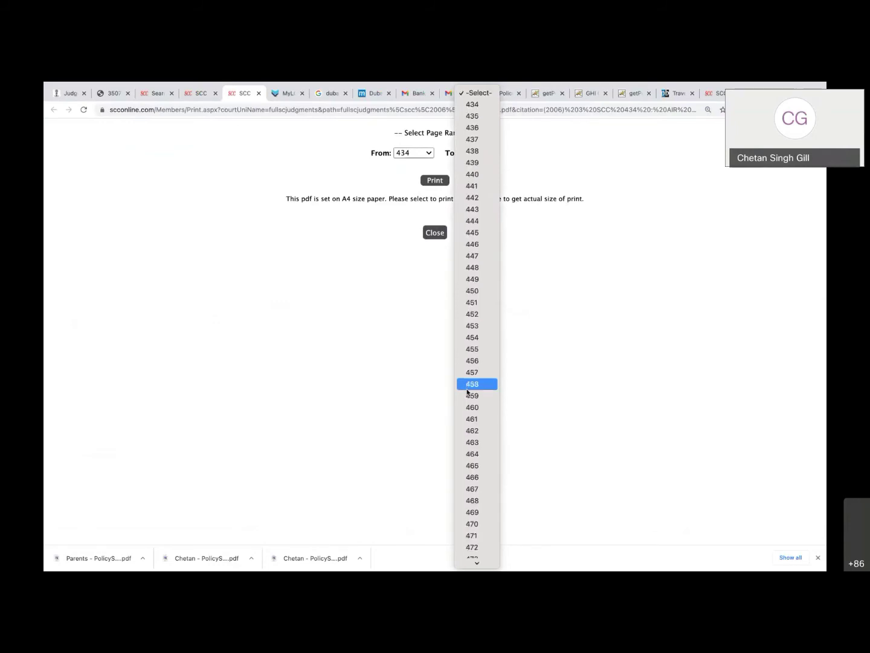
{"action": "left_click", "coordinate": [477, 140]}
{"action": "left_click", "coordinate": [436, 181]}
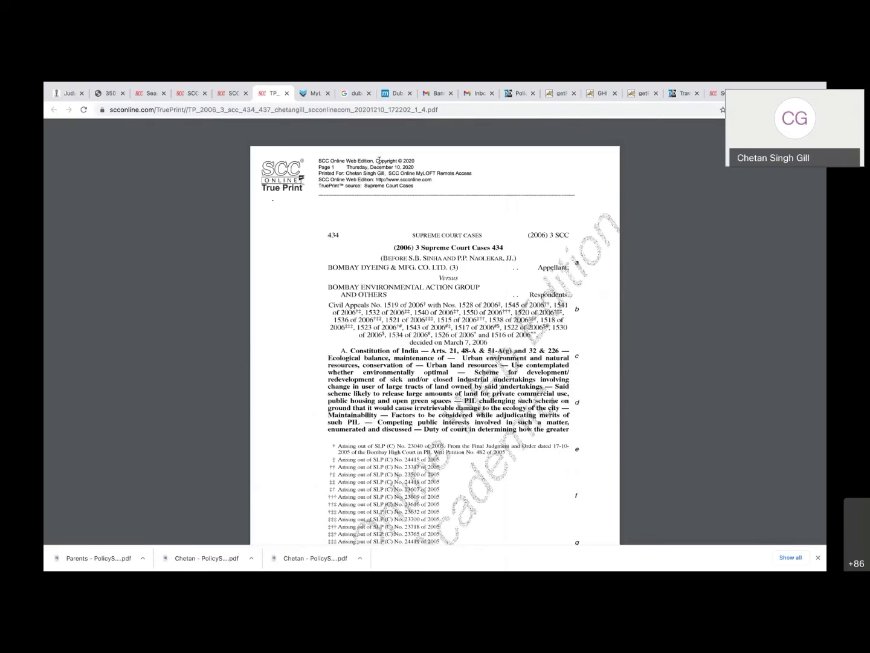
Page through the generated True Print PDF from its first to its last page, checking the header and reported page layout.
{"action": "scroll", "coordinate": [380, 136], "scroll_direction": "up", "scroll_amount": 5}
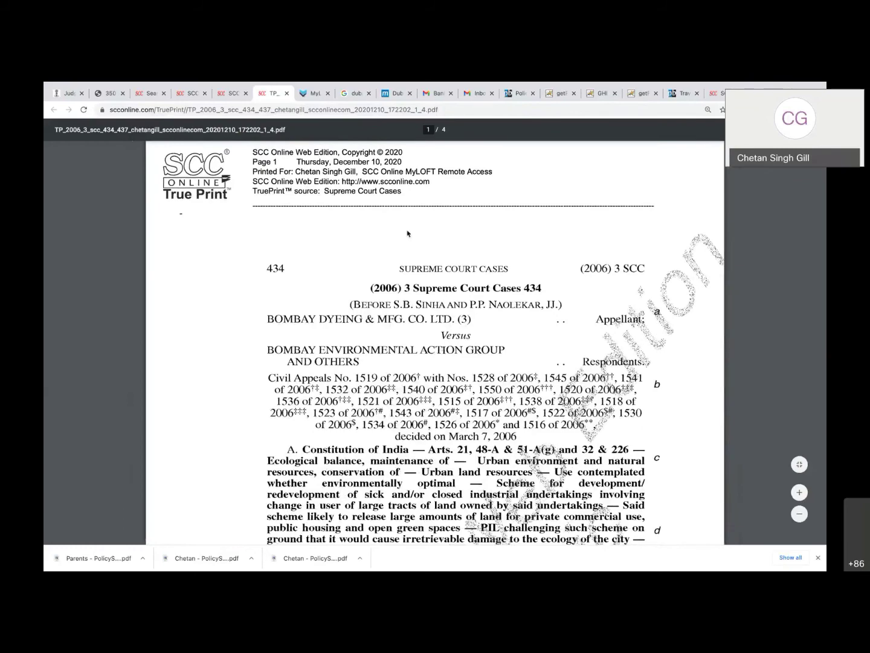
{"action": "scroll", "coordinate": [455, 297], "scroll_direction": "down", "scroll_amount": 1}
{"action": "scroll", "coordinate": [455, 297], "scroll_direction": "down", "scroll_amount": 4}
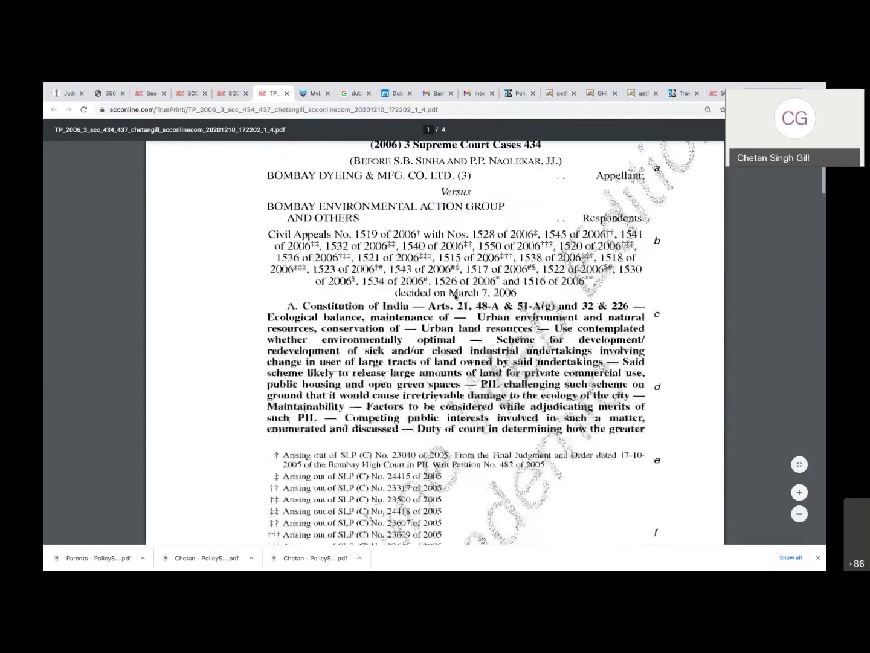
{"action": "scroll", "coordinate": [455, 293], "scroll_direction": "down", "scroll_amount": 15}
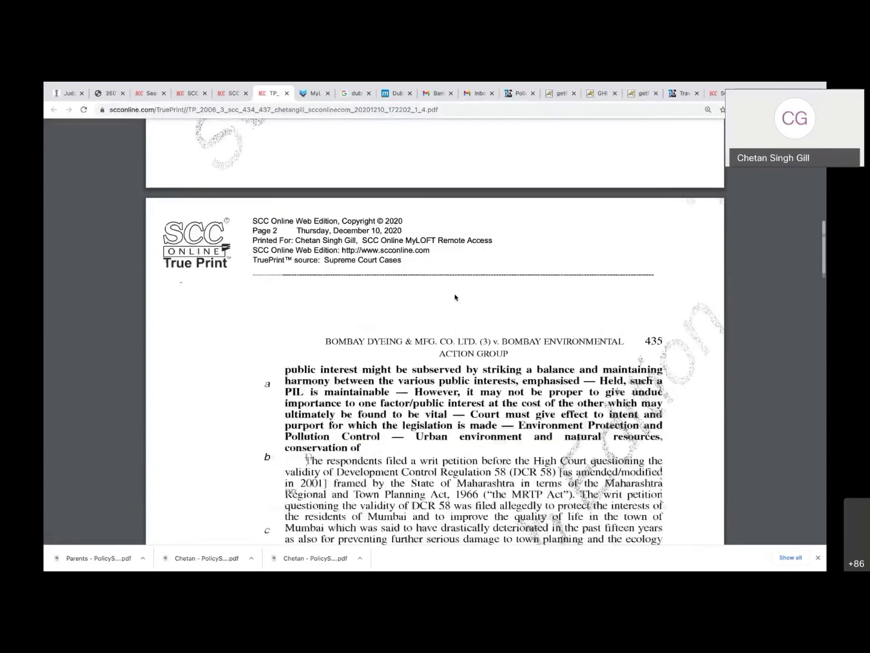
{"action": "scroll", "coordinate": [455, 297], "scroll_direction": "down", "scroll_amount": 20}
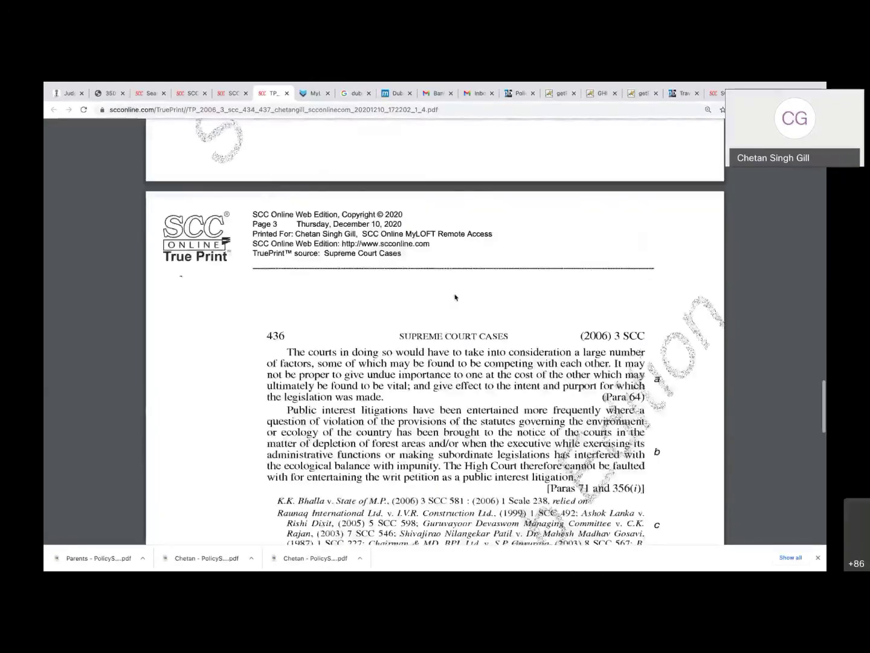
{"action": "scroll", "coordinate": [455, 296], "scroll_direction": "down", "scroll_amount": 5}
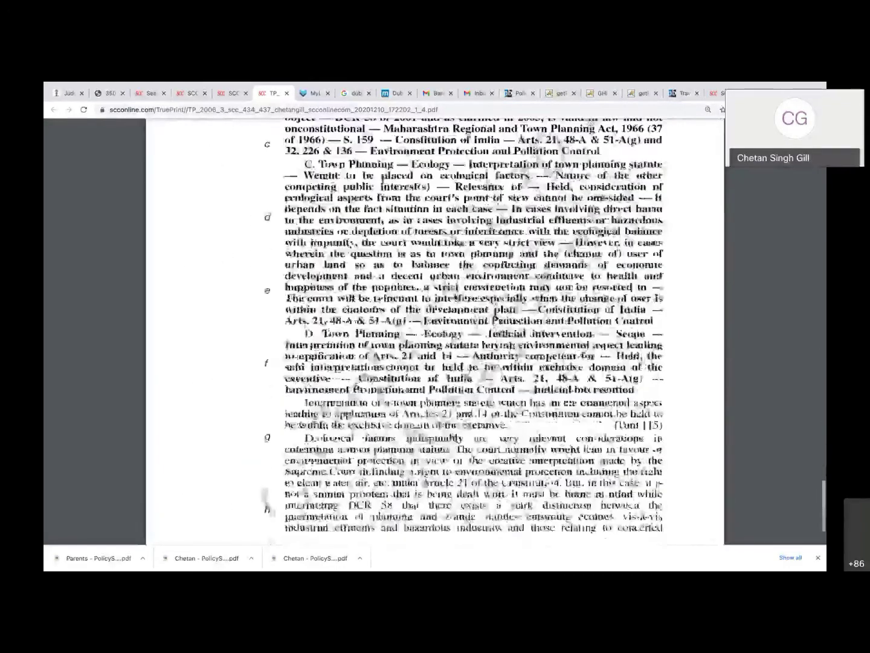
{"action": "key", "text": "ctrl+minus"}
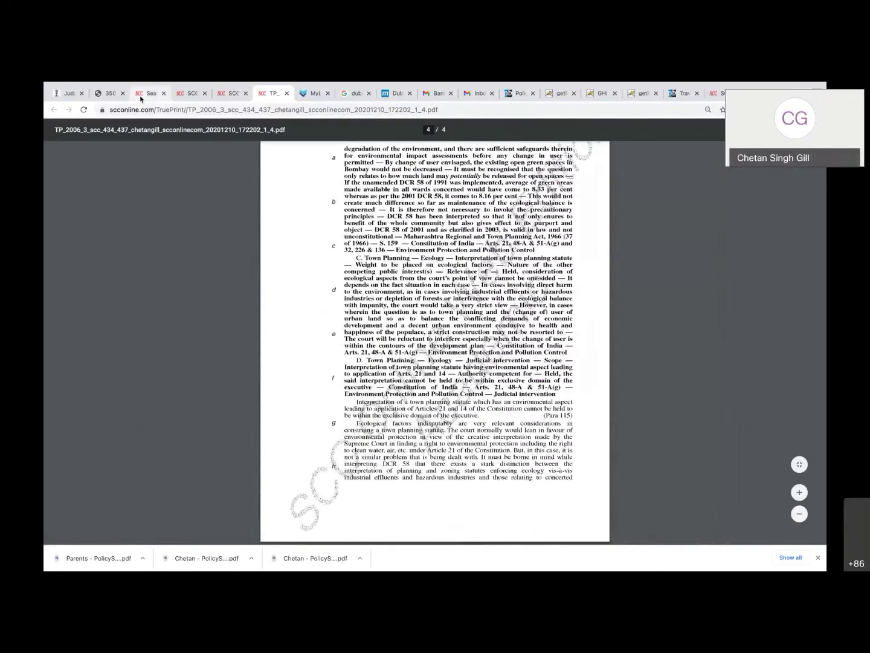
Revisit the 1950 SCR 88 search results, then view the header of the last page in the True Print PDF.
{"action": "left_click", "coordinate": [151, 93]}
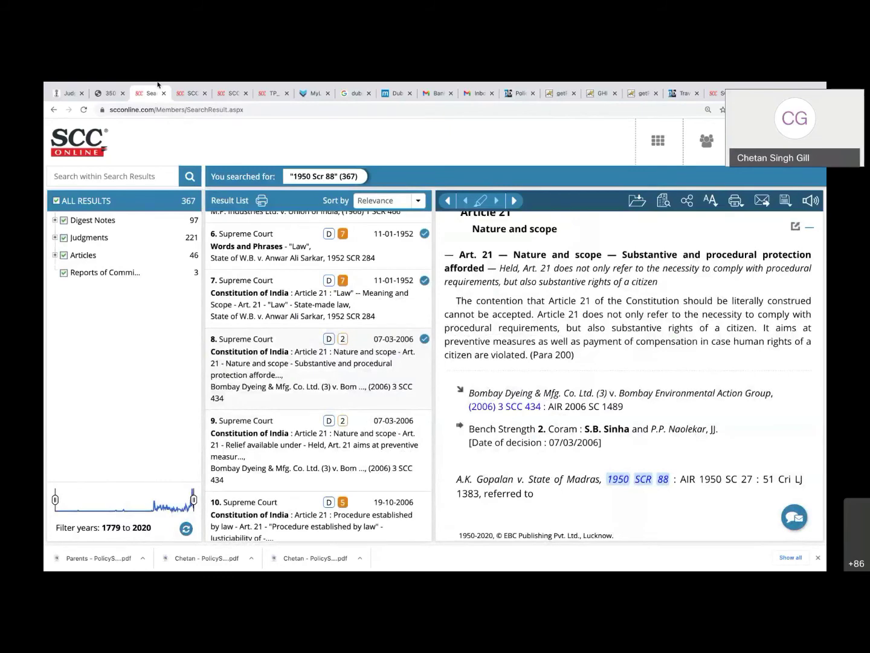
{"action": "mouse_move", "coordinate": [157, 82]}
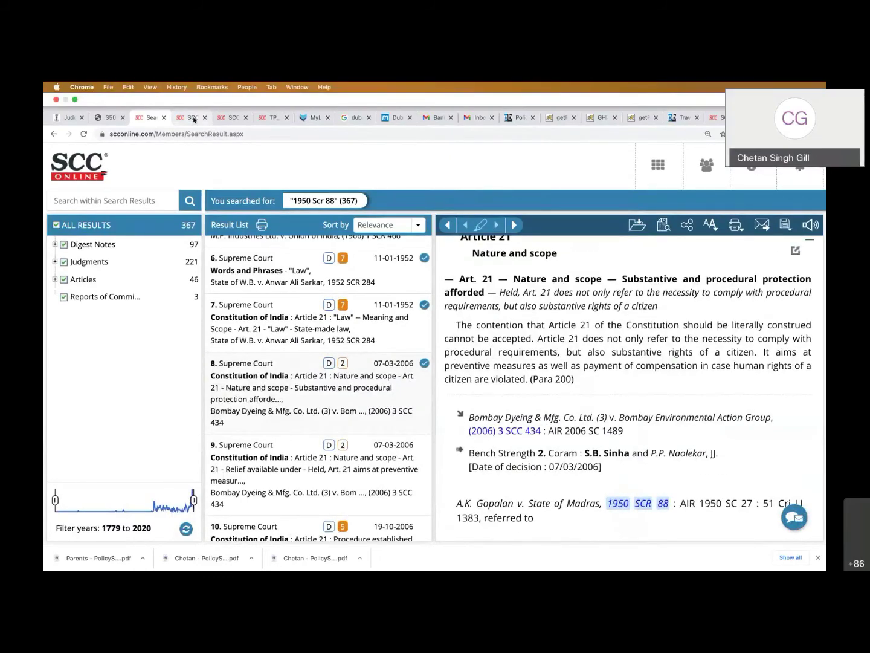
{"action": "left_click", "coordinate": [192, 117]}
{"action": "left_click", "coordinate": [261, 94]}
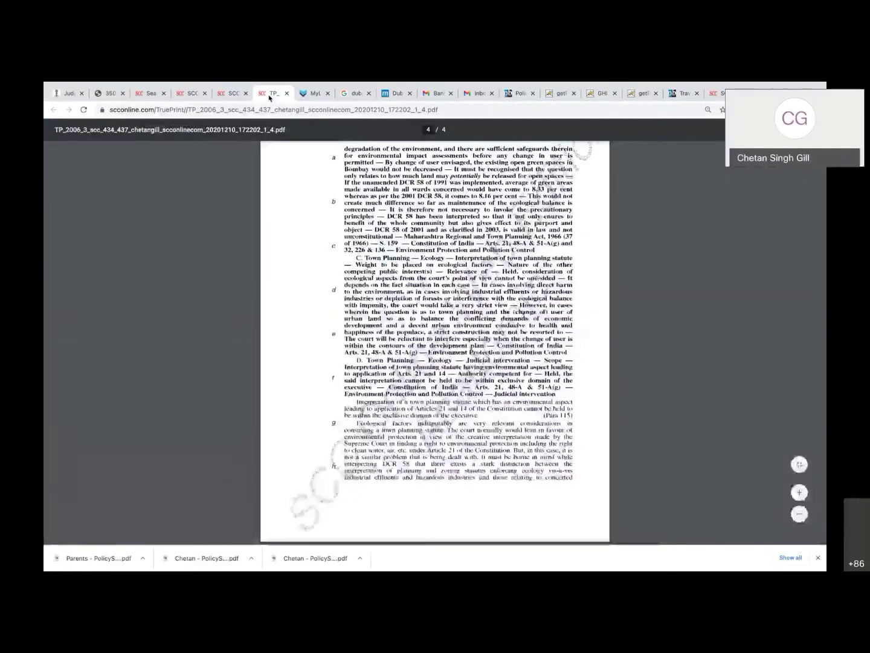
{"action": "scroll", "coordinate": [282, 214], "scroll_direction": "up", "scroll_amount": 3}
{"action": "scroll", "coordinate": [282, 214], "scroll_direction": "up", "scroll_amount": 1}
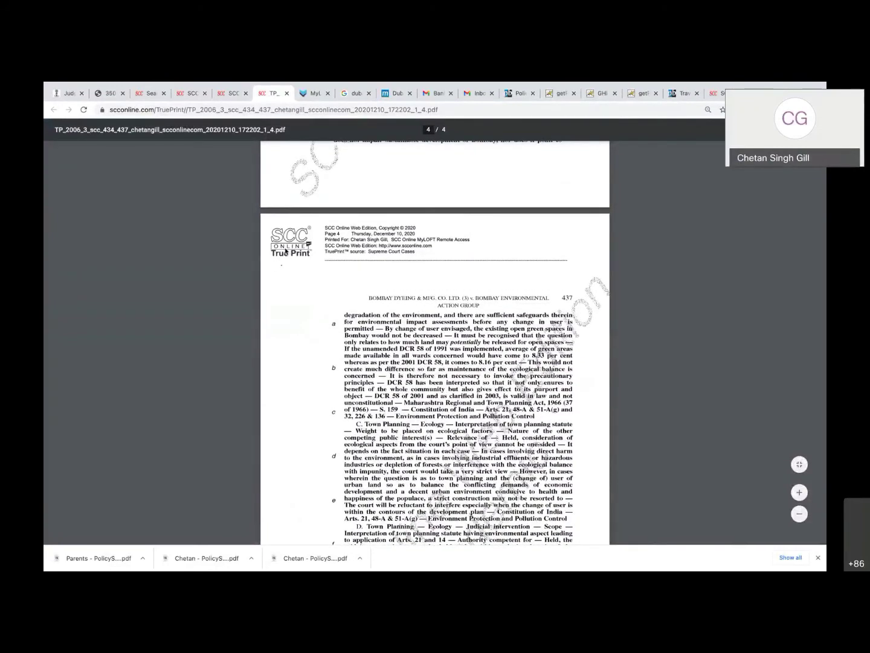
Go back to the Bombay Dyeing judgment text and enlarge its font.
{"action": "left_click", "coordinate": [230, 93]}
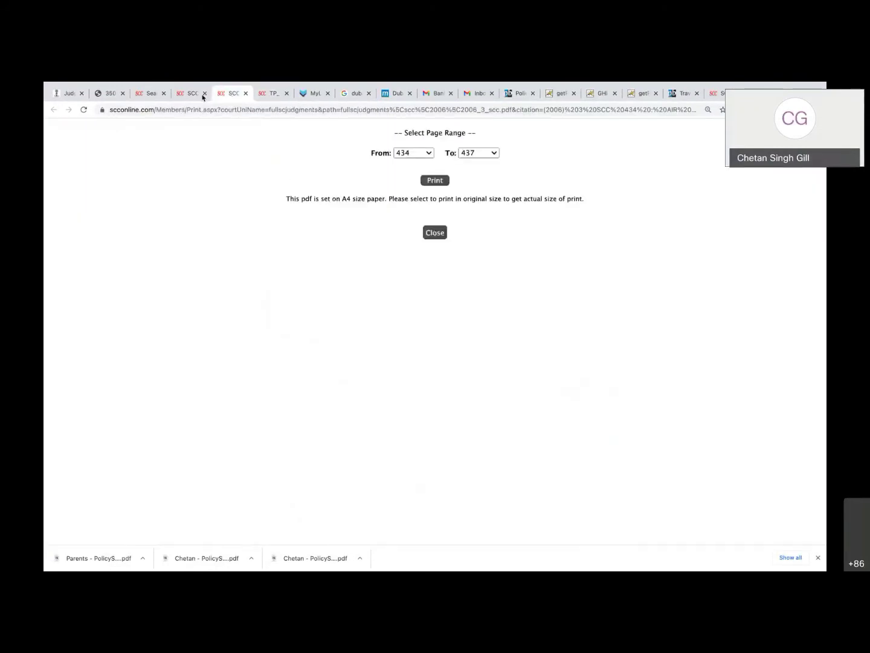
{"action": "left_click", "coordinate": [200, 95]}
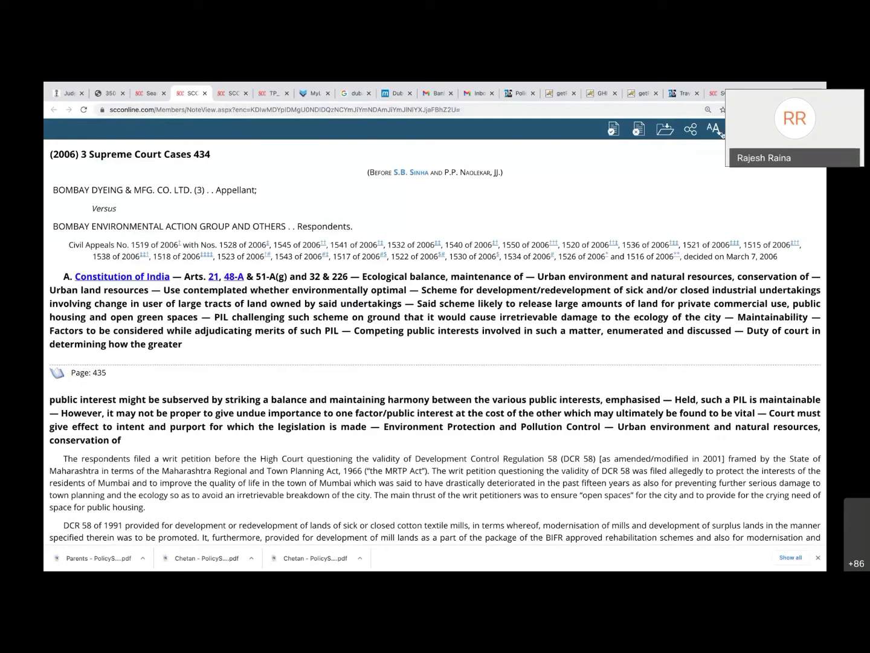
{"action": "left_click", "coordinate": [721, 133]}
{"action": "left_click", "coordinate": [716, 153]}
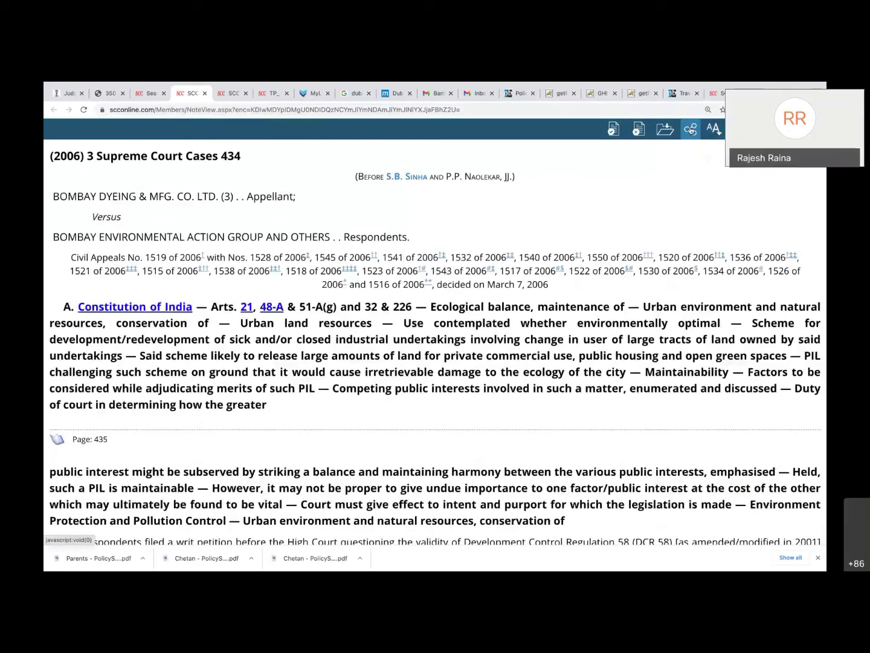
{"action": "left_click", "coordinate": [691, 130]}
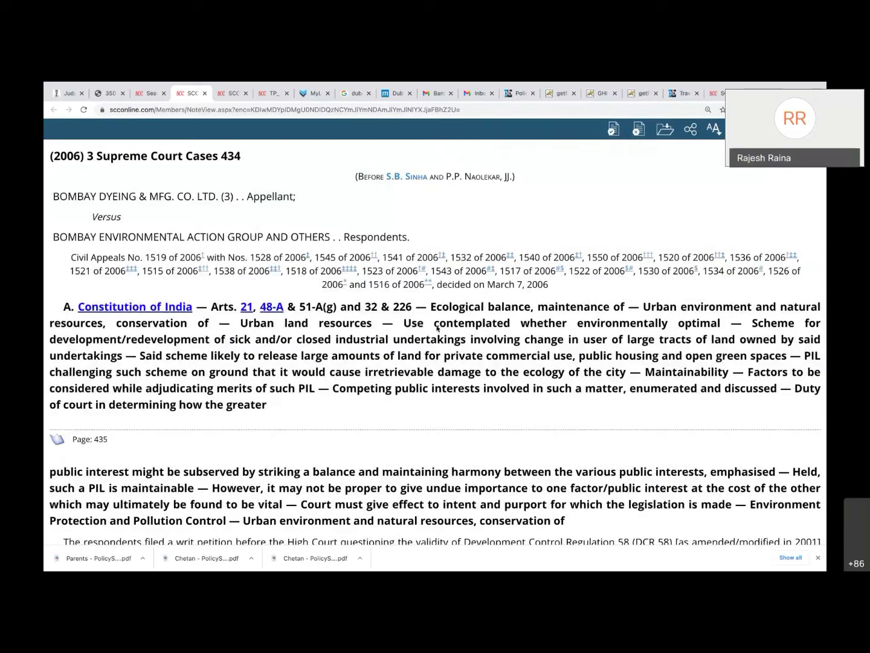
Go from the Bombay Dyeing headnotes to the start of the judgment delivered by the authoring judge.
{"action": "scroll", "coordinate": [431, 369], "scroll_direction": "down", "scroll_amount": 1}
{"action": "scroll", "coordinate": [430, 368], "scroll_direction": "down", "scroll_amount": 8}
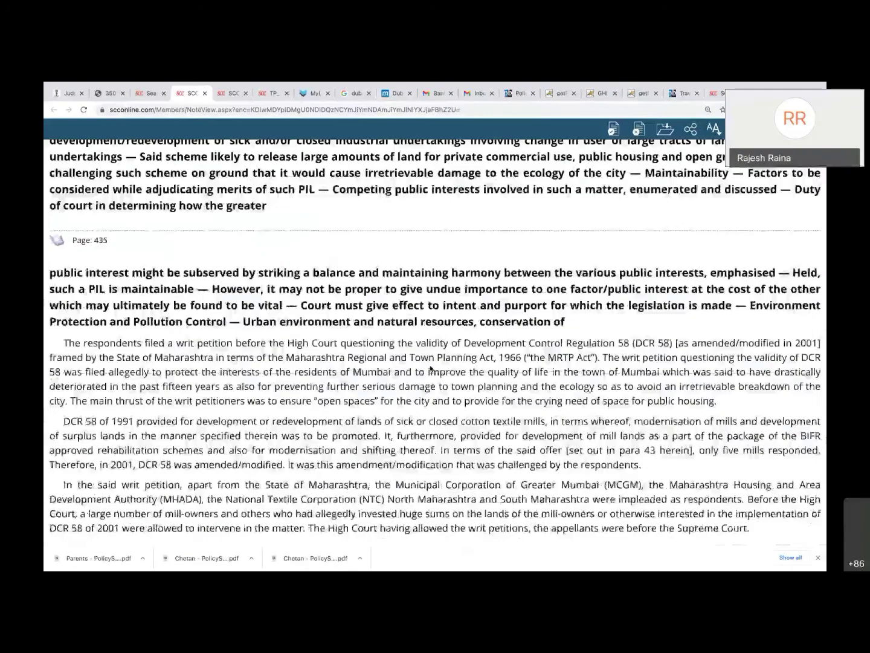
{"action": "scroll", "coordinate": [430, 366], "scroll_direction": "up", "scroll_amount": 9}
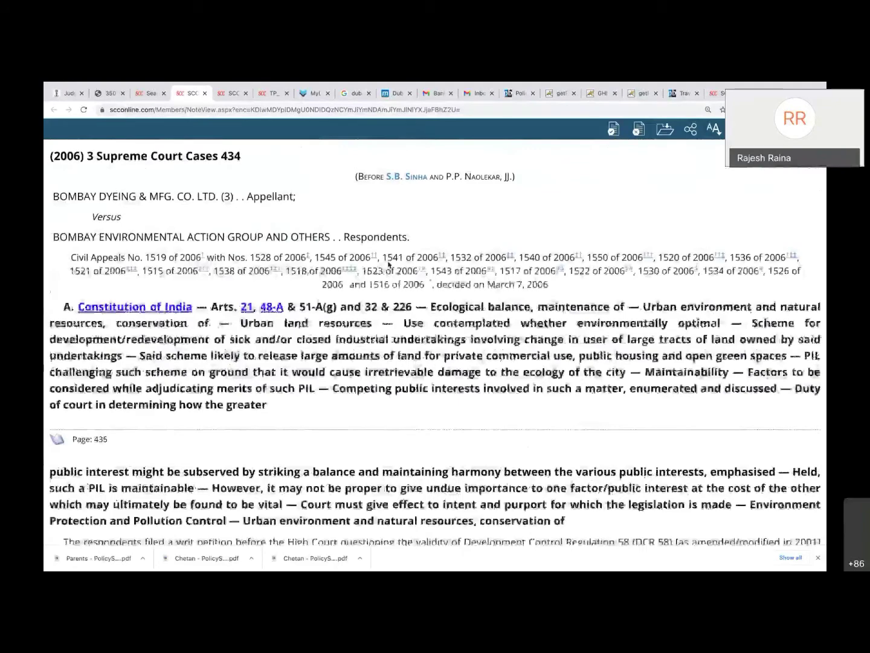
{"action": "left_click", "coordinate": [403, 178]}
{"action": "scroll", "coordinate": [335, 236], "scroll_direction": "up", "scroll_amount": 1}
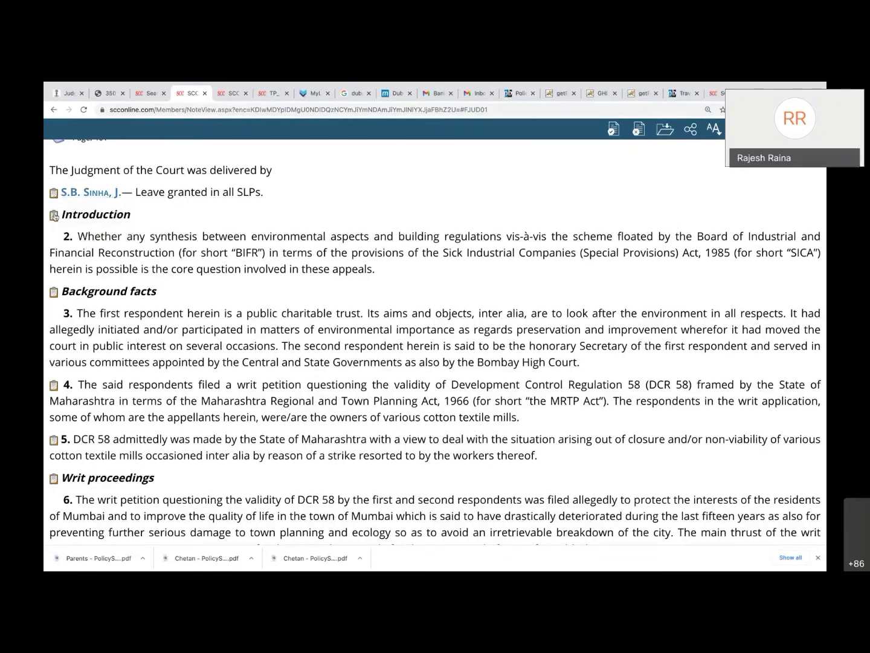
Open paragraph 2, Introduction, as a copy extract and select its source citation and text.
{"action": "double_click", "coordinate": [54, 216]}
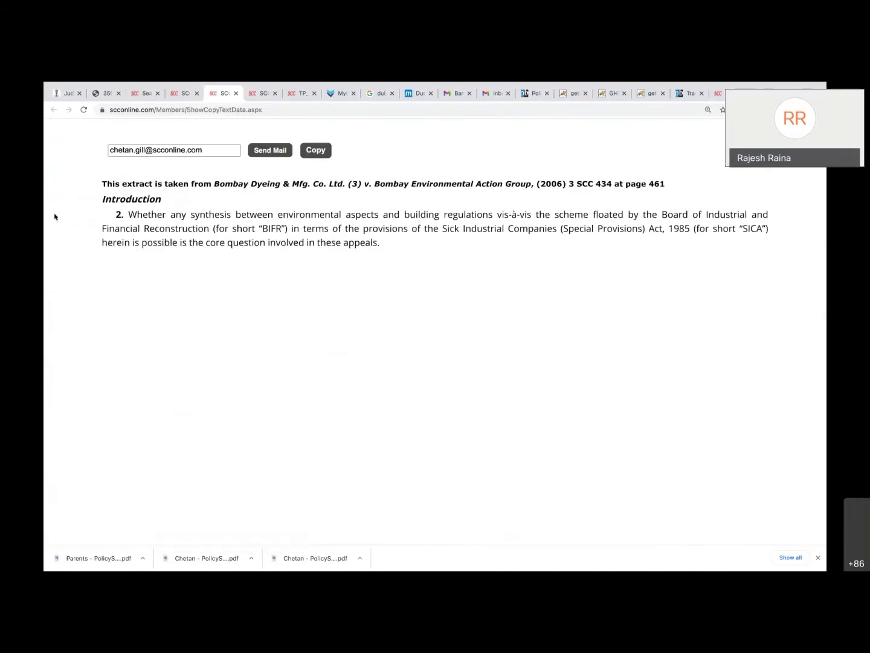
{"action": "left_click_drag", "start_coordinate": [101, 183], "coordinate": [567, 264]}
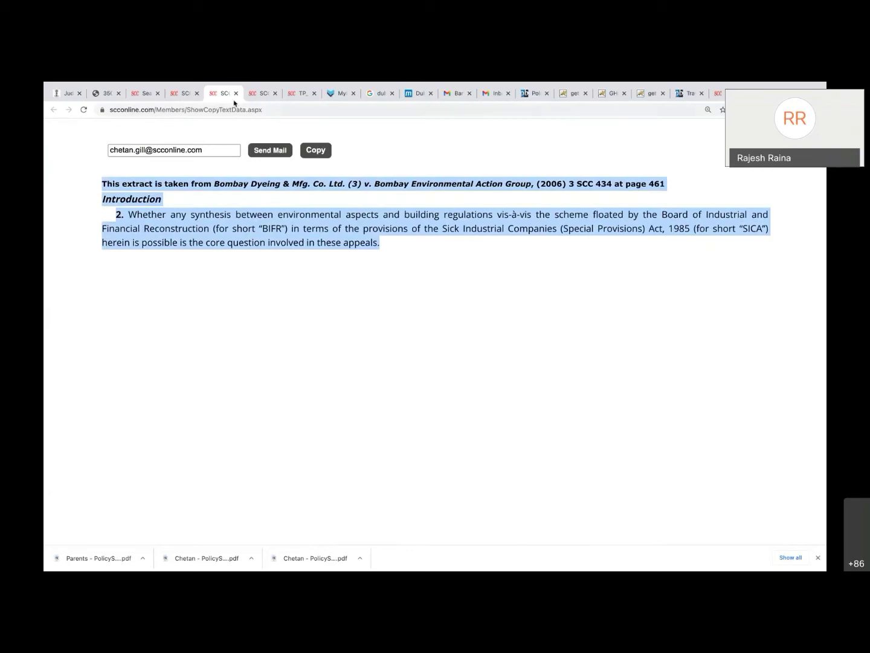
{"action": "left_click", "coordinate": [188, 95]}
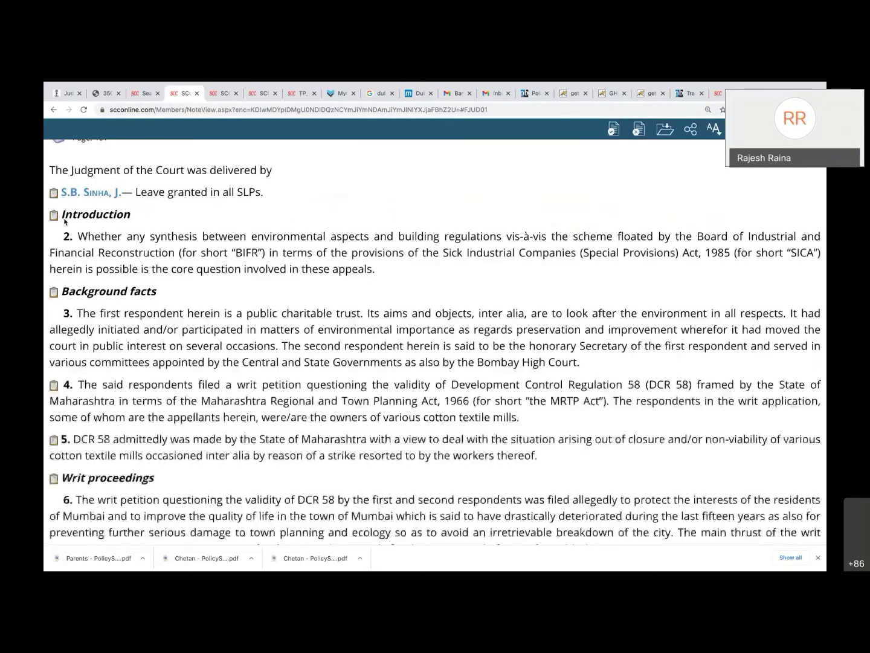
Mark paragraphs 3 to 5 and the Writ proceedings paragraph in addition to the Introduction, and run Smart Copy on them.
{"action": "left_click", "coordinate": [53, 292]}
{"action": "left_click", "coordinate": [54, 386]}
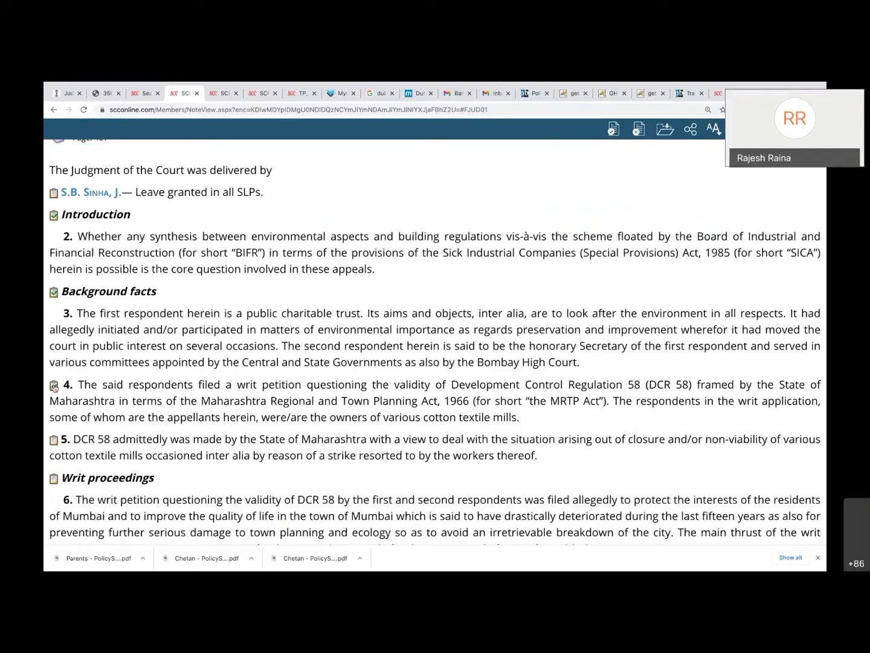
{"action": "left_click", "coordinate": [53, 445]}
{"action": "left_click", "coordinate": [53, 479]}
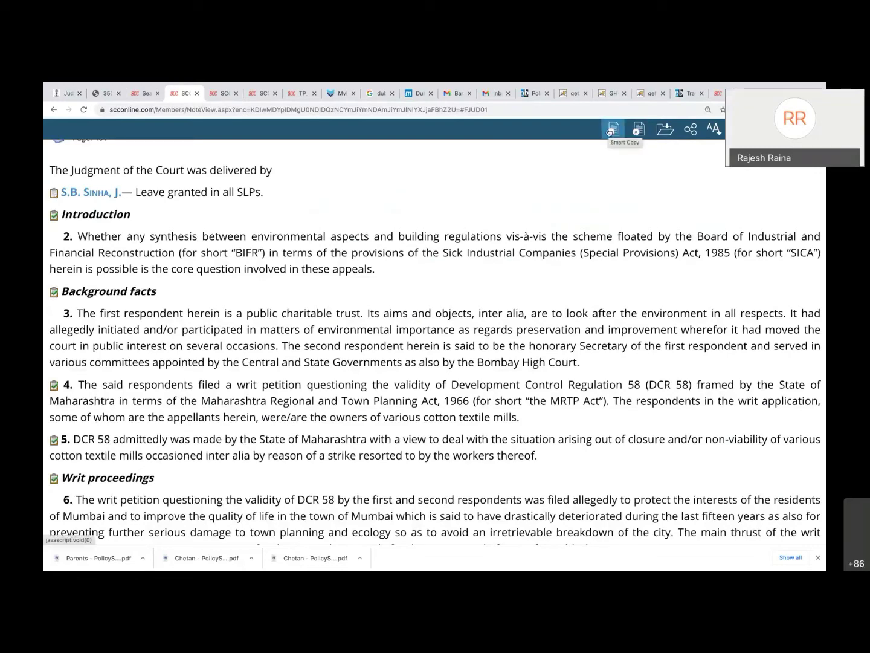
{"action": "scroll", "coordinate": [610, 131], "scroll_direction": "up", "scroll_amount": 5}
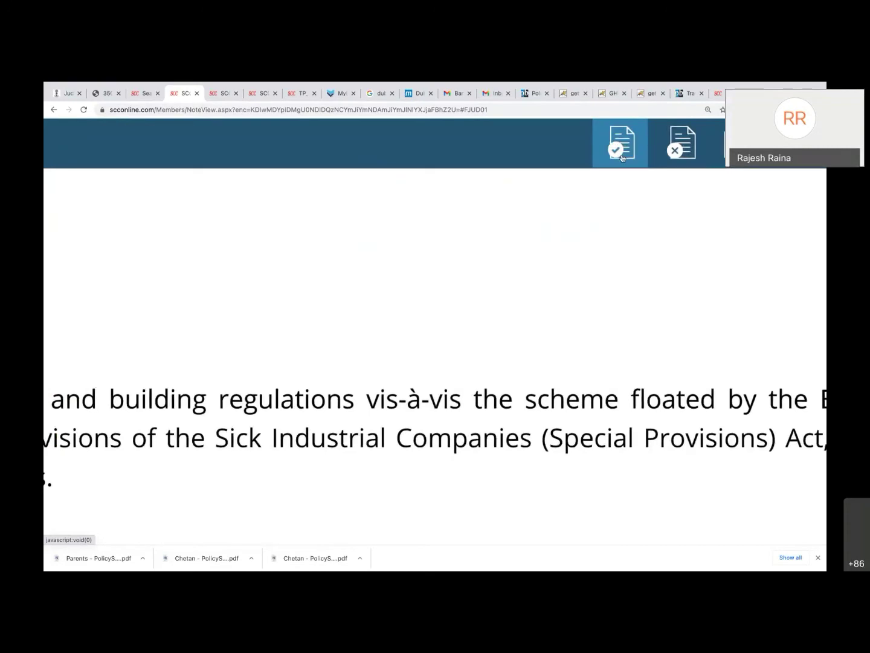
{"action": "left_click", "coordinate": [621, 156]}
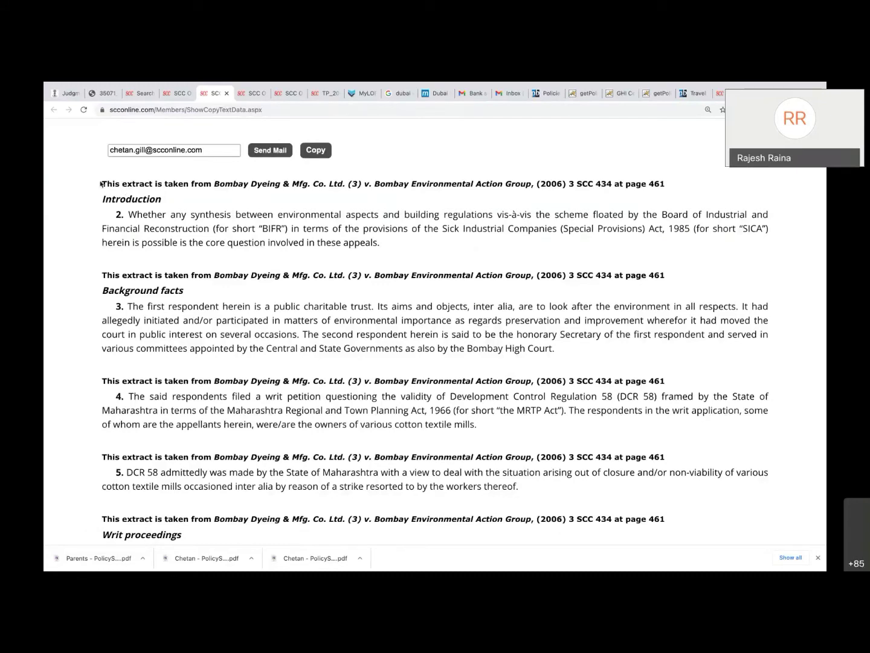
Select the Smart Copy extracts of paragraphs 2 to 4 together with their source citations.
{"action": "left_click_drag", "start_coordinate": [101, 184], "coordinate": [516, 182]}
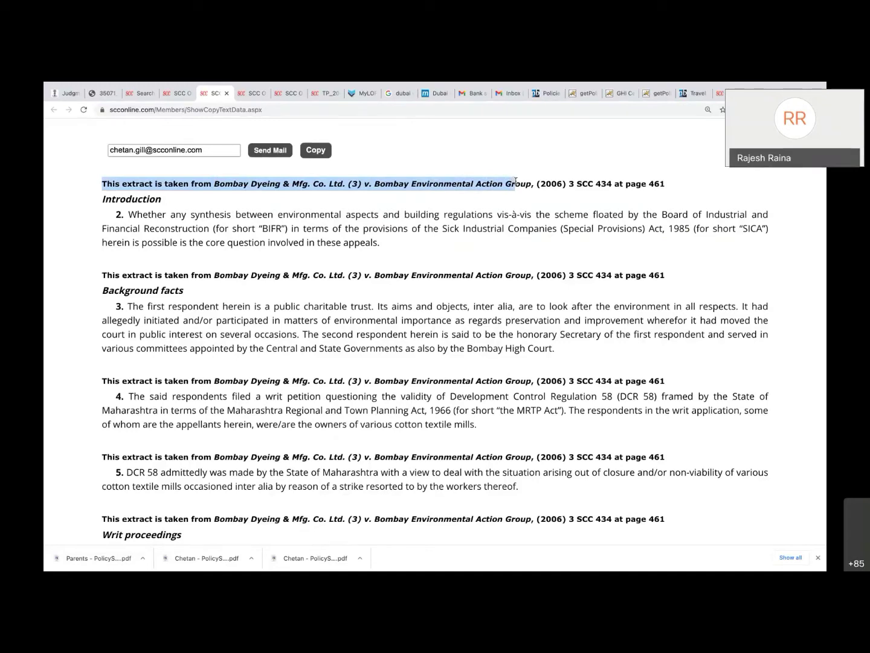
{"action": "left_click_drag", "start_coordinate": [516, 181], "coordinate": [552, 205]}
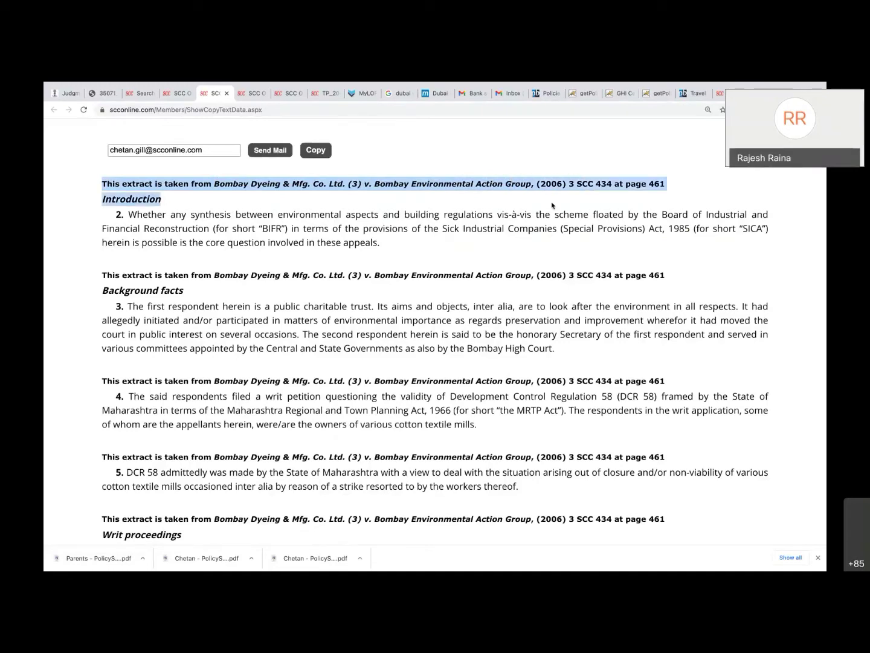
{"action": "left_click", "coordinate": [552, 206]}
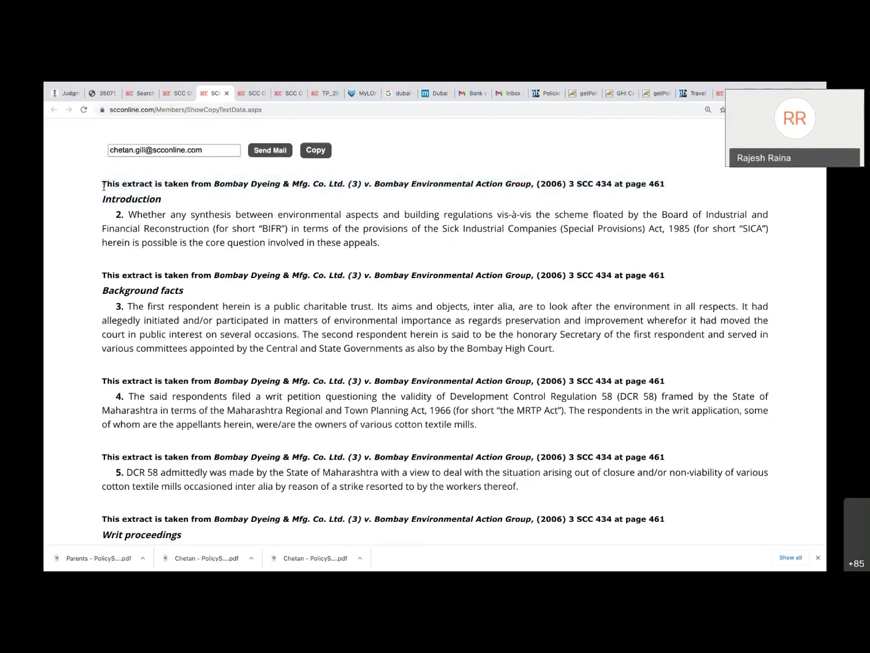
{"action": "left_click_drag", "start_coordinate": [103, 183], "coordinate": [487, 426]}
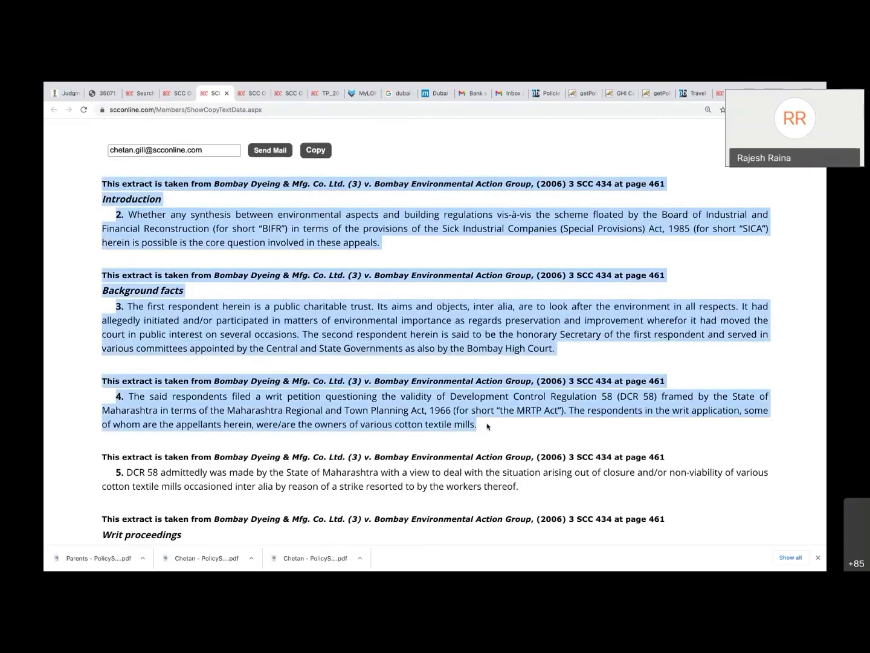
Return to the Bombay Dyeing judgment page and reduce its magnification until full paragraphs fit.
{"action": "left_click", "coordinate": [168, 92]}
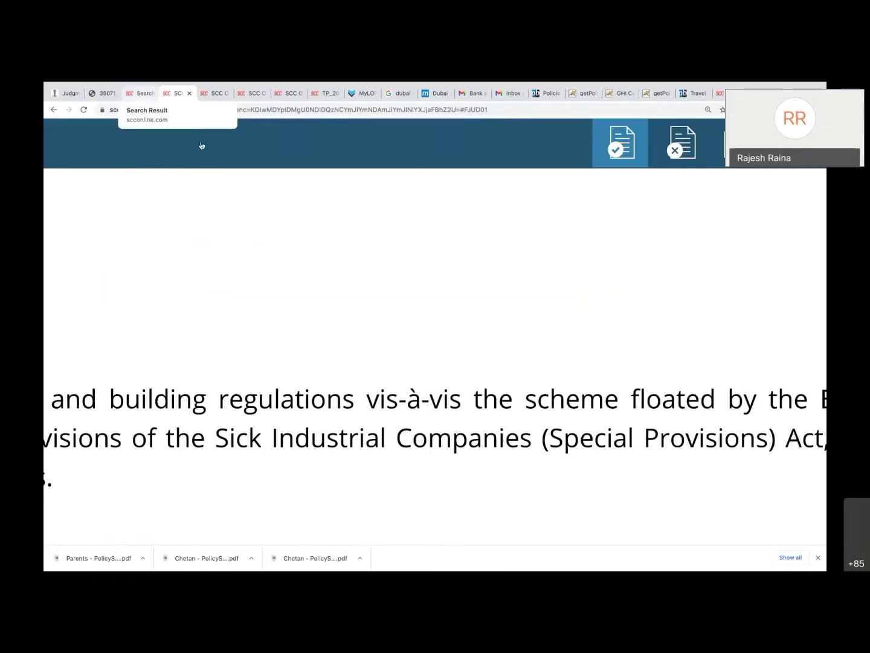
{"action": "key", "text": "ctrl+minus"}
{"action": "key", "text": "ctrl+minus"}
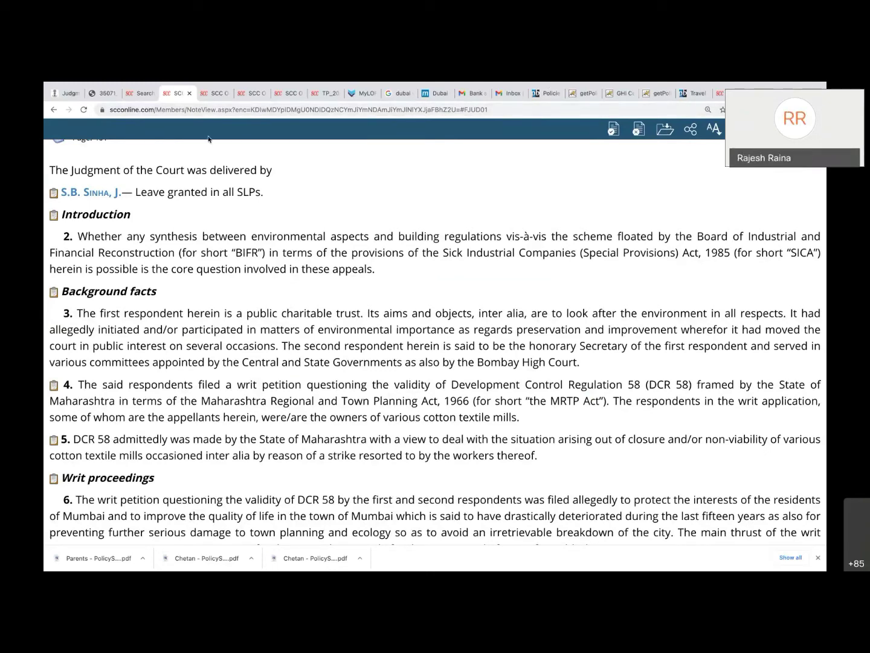
Go back to the search results page and open the Words and Phrases tool from the dashboard.
{"action": "left_click", "coordinate": [139, 93]}
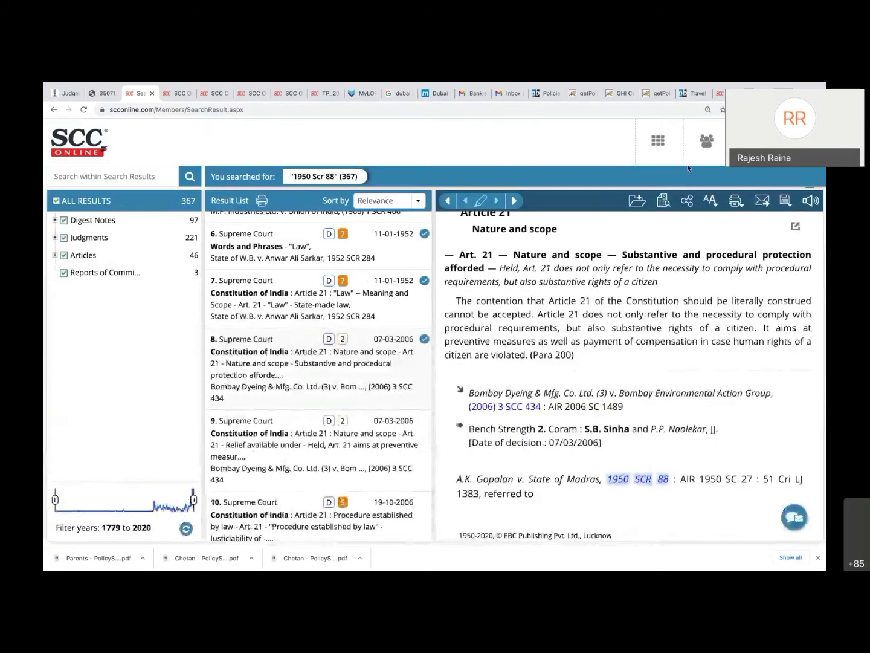
{"action": "left_click", "coordinate": [658, 148]}
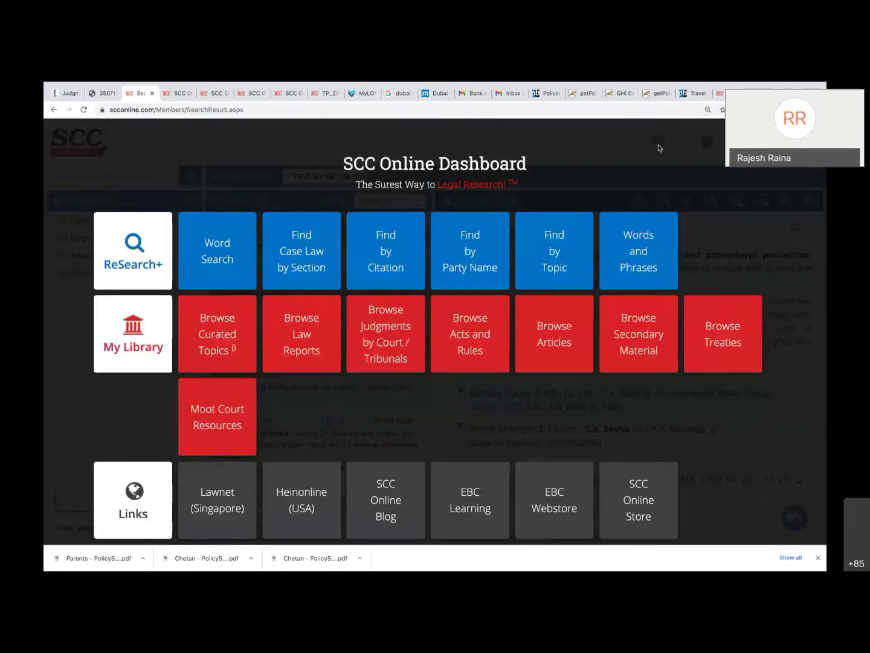
{"action": "left_click", "coordinate": [635, 248]}
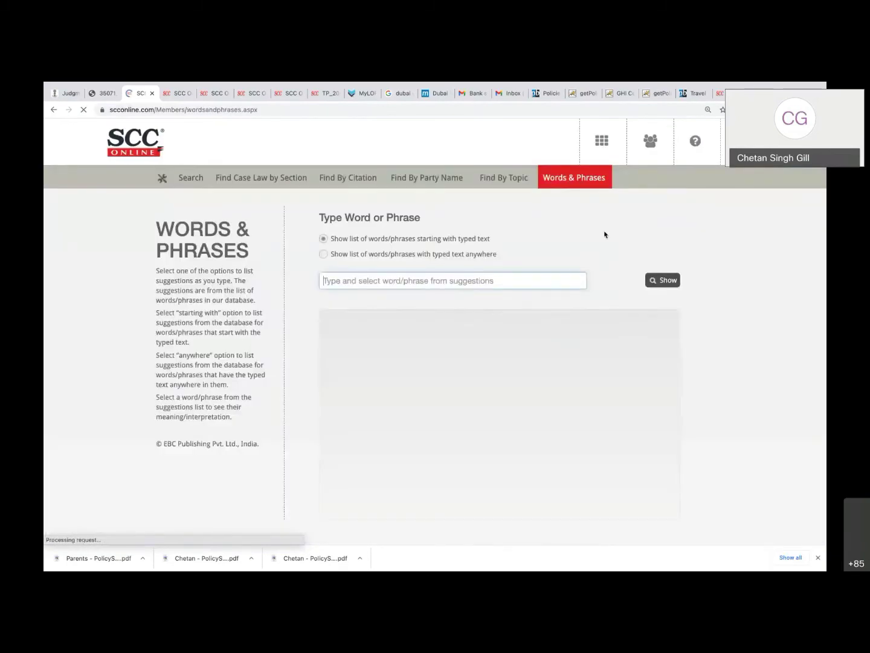
Look up "Res judicata" among the words and phrases starting with the entered text and display its entry.
{"action": "left_click", "coordinate": [390, 281]}
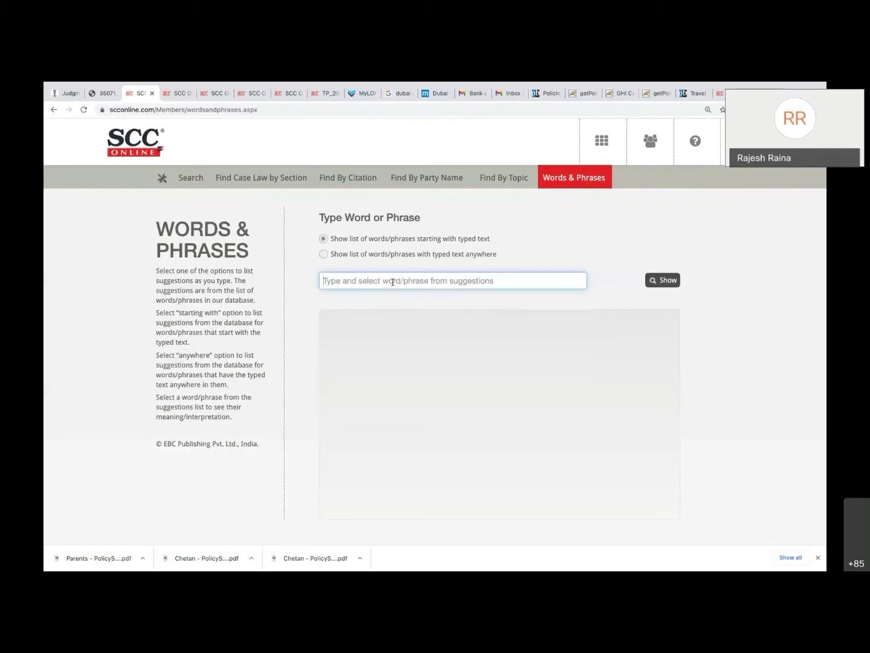
{"action": "type", "text": "red"}
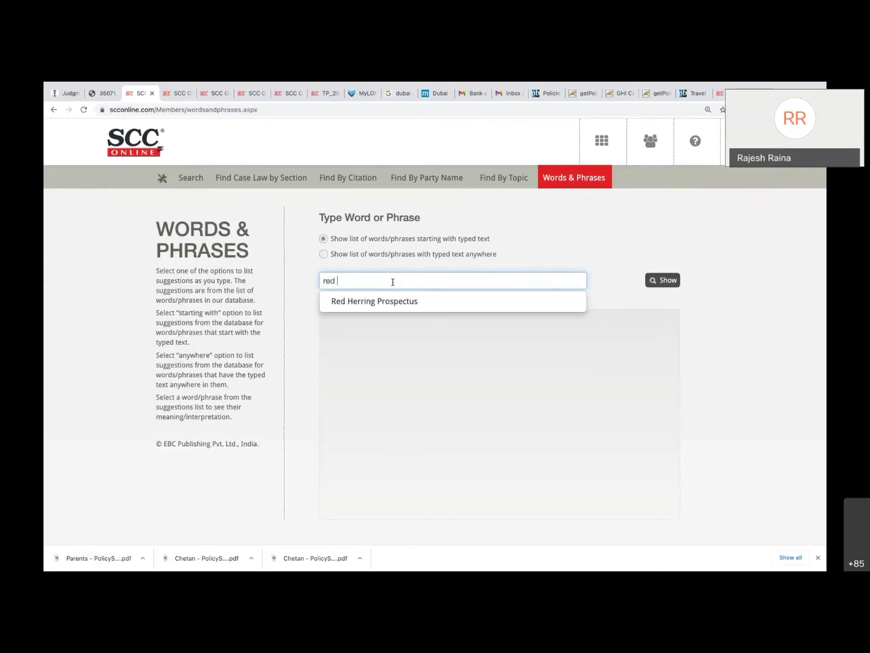
{"action": "type", "text": " cl"}
{"action": "key", "text": "BackSpace"}
{"action": "key", "text": "BackSpace"}
{"action": "key", "text": "BackSpace"}
{"action": "key", "text": "BackSpace"}
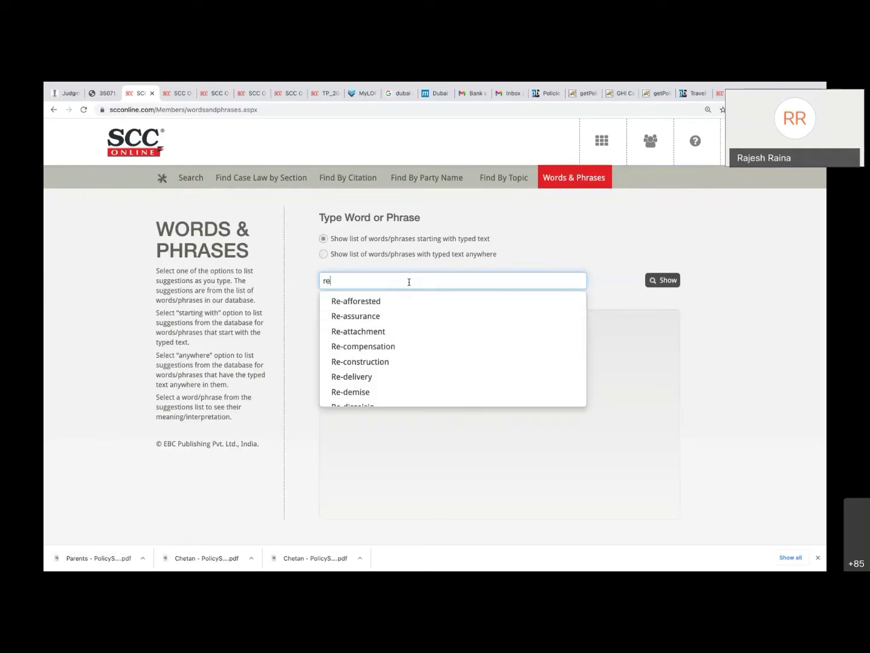
{"action": "type", "text": "s judi"}
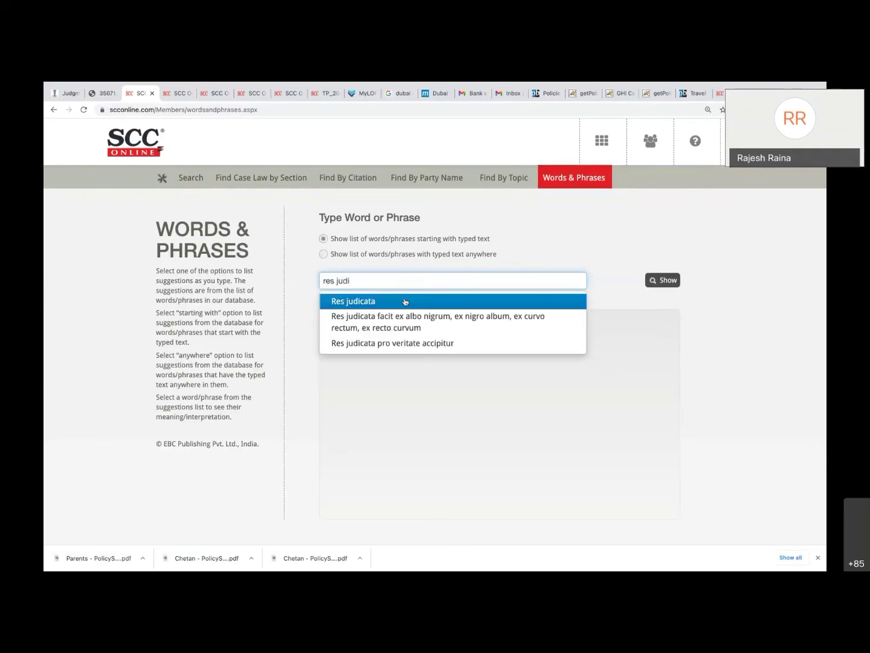
{"action": "left_click", "coordinate": [404, 302]}
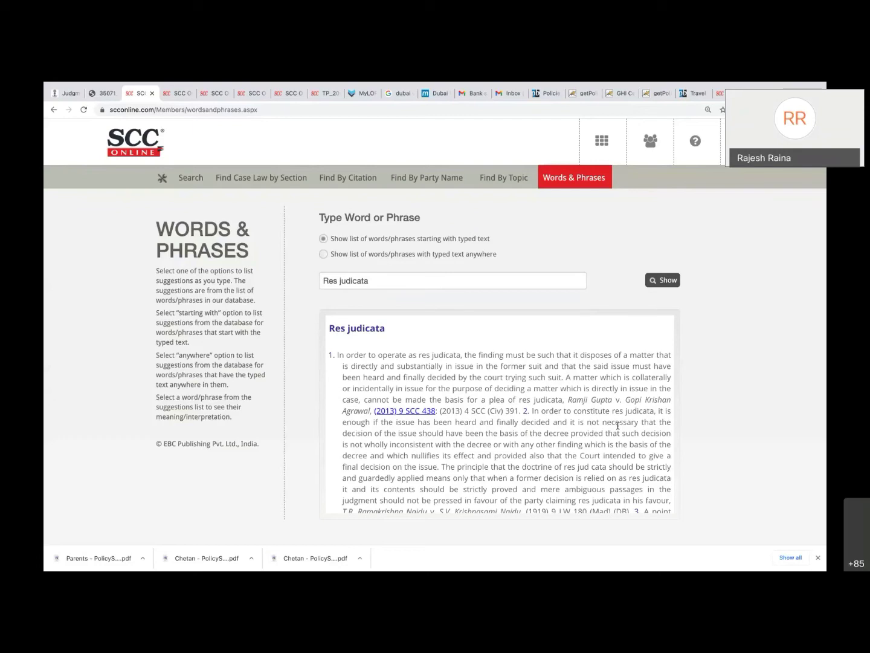
Read through the Res judicata entry, selecting the case citations that support its three numbered meanings.
{"action": "scroll", "coordinate": [605, 417], "scroll_direction": "down", "scroll_amount": 1}
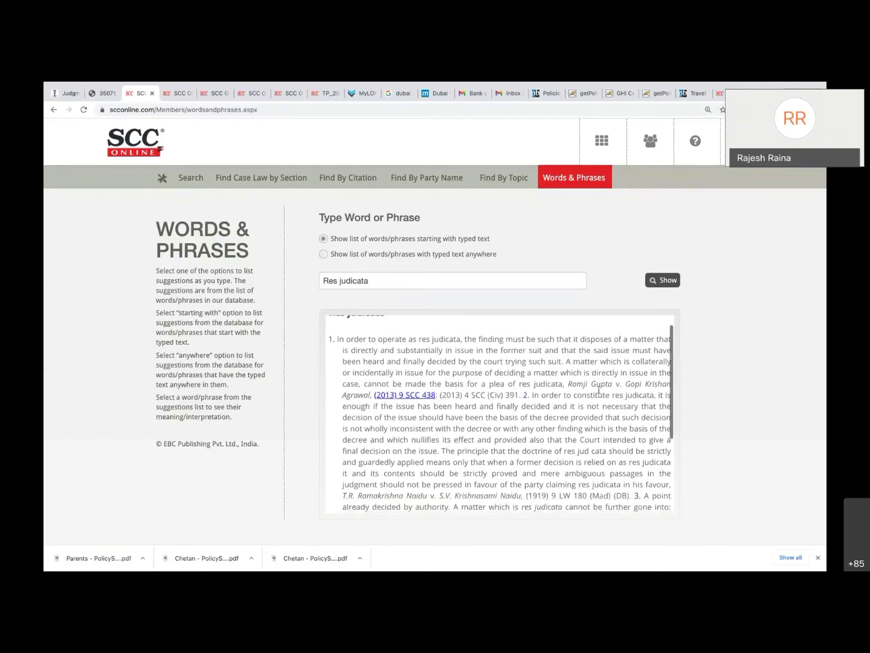
{"action": "left_click_drag", "start_coordinate": [569, 384], "coordinate": [517, 392]}
{"action": "scroll", "coordinate": [520, 381], "scroll_direction": "down", "scroll_amount": 3}
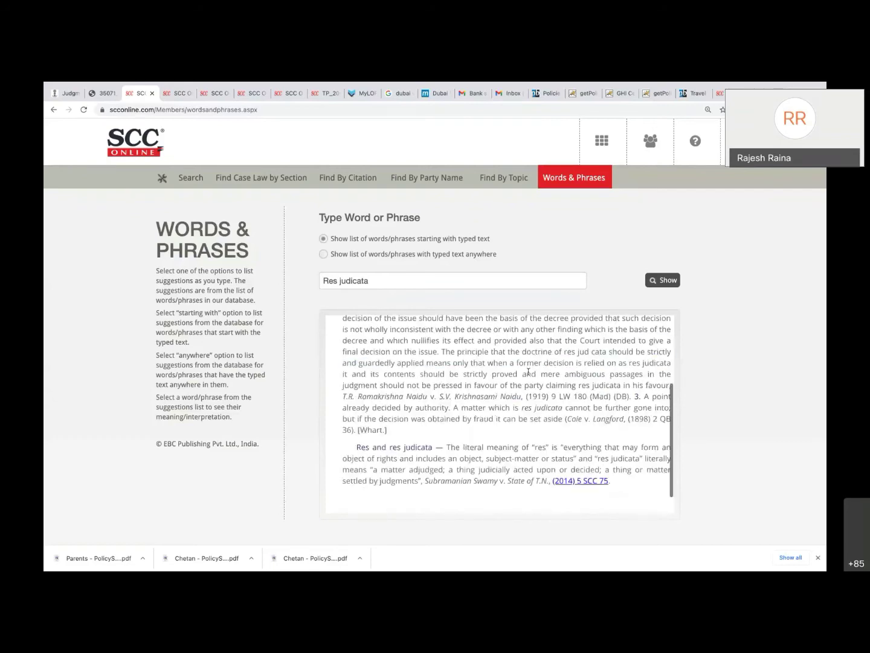
{"action": "scroll", "coordinate": [528, 371], "scroll_direction": "up", "scroll_amount": 1}
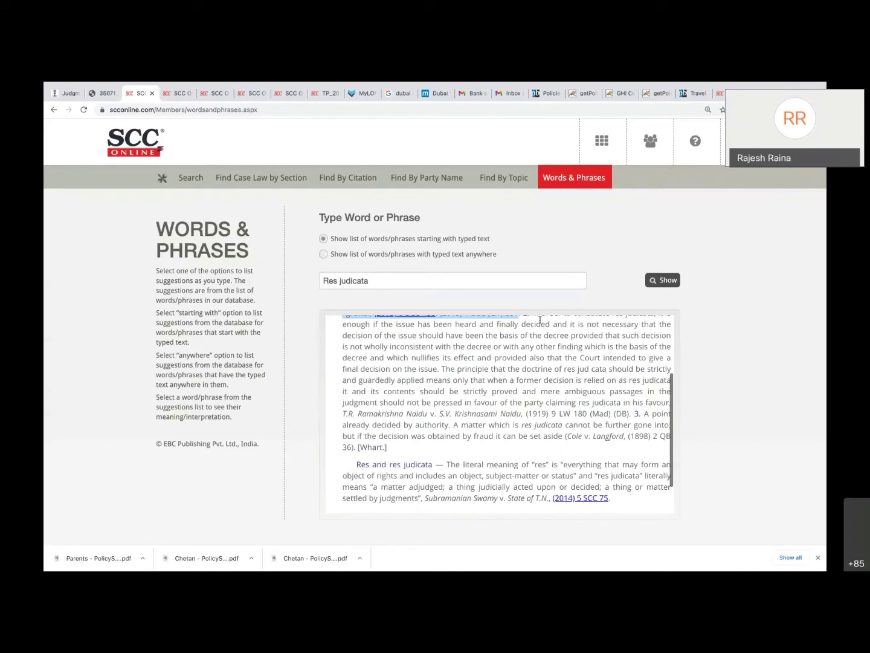
{"action": "left_click_drag", "start_coordinate": [443, 414], "coordinate": [630, 414]}
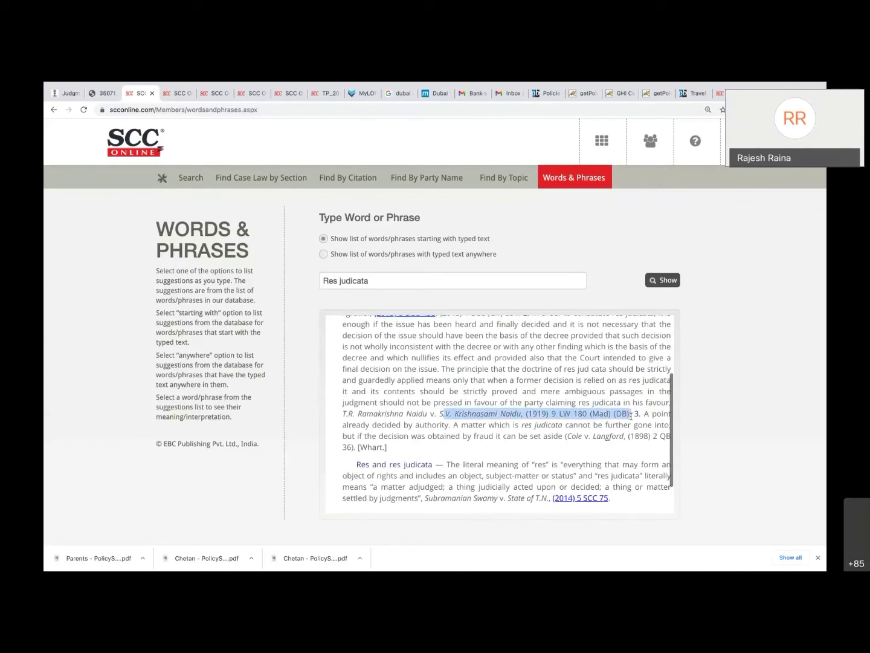
{"action": "left_click_drag", "start_coordinate": [551, 435], "coordinate": [615, 450]}
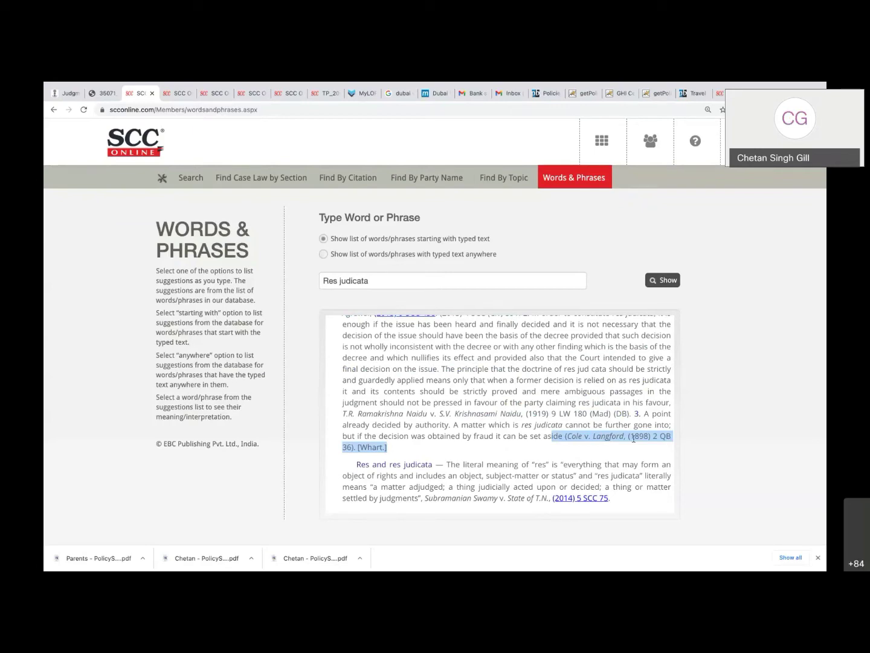
Select parts of the Madras, SCC (Civ) and 1898 citations, and the text of the third Res judicata meaning.
{"action": "scroll", "coordinate": [634, 438], "scroll_direction": "up", "scroll_amount": 1}
{"action": "left_click_drag", "start_coordinate": [614, 433], "coordinate": [571, 432]}
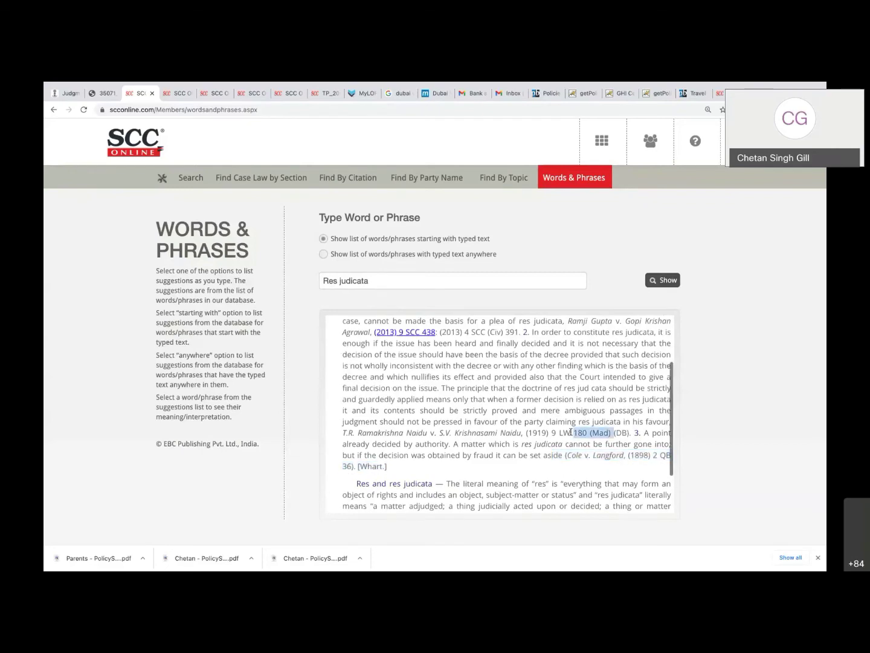
{"action": "left_click_drag", "start_coordinate": [505, 332], "coordinate": [473, 334]}
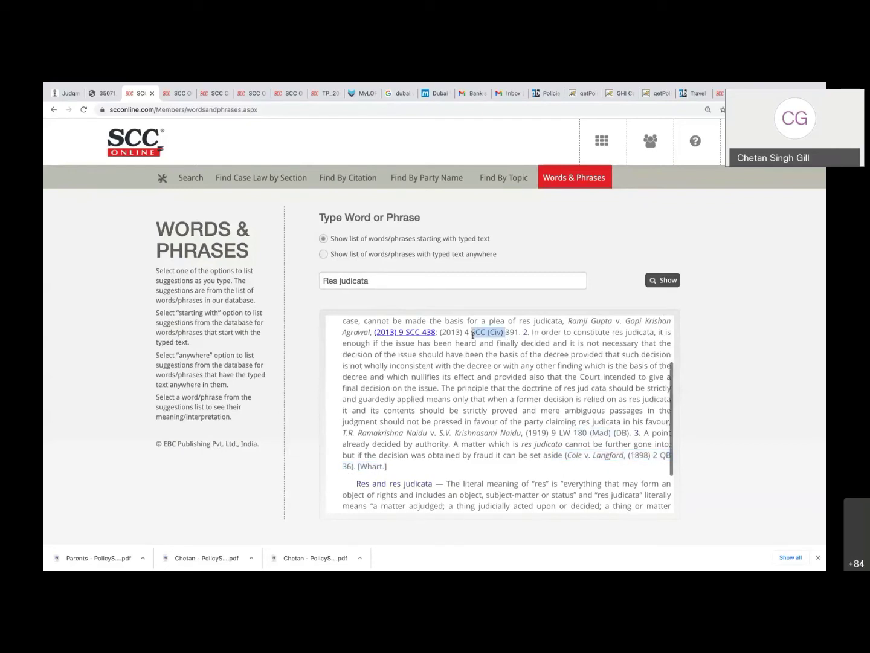
{"action": "left_click_drag", "start_coordinate": [652, 452], "coordinate": [601, 453]}
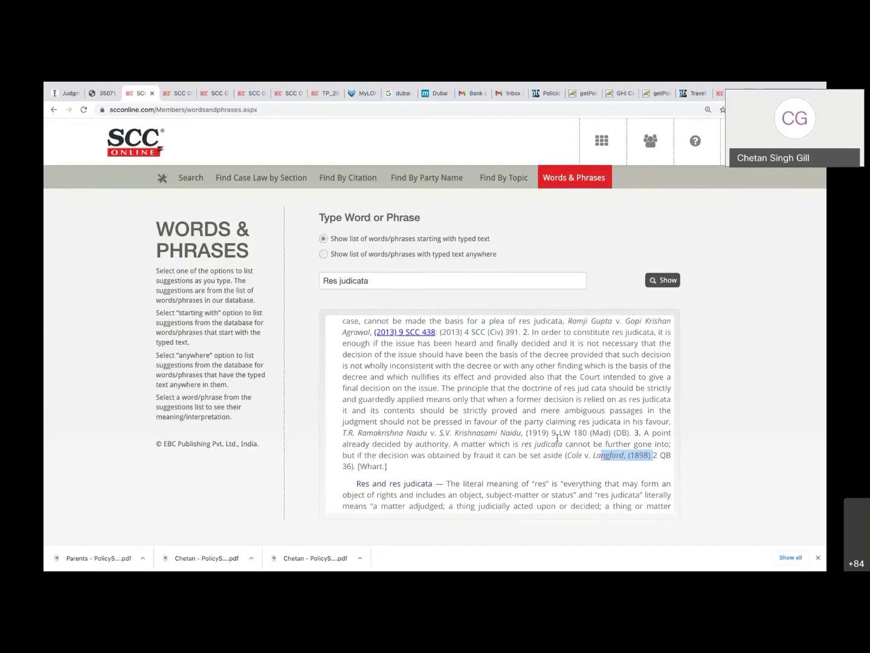
{"action": "left_click_drag", "start_coordinate": [643, 432], "coordinate": [565, 456]}
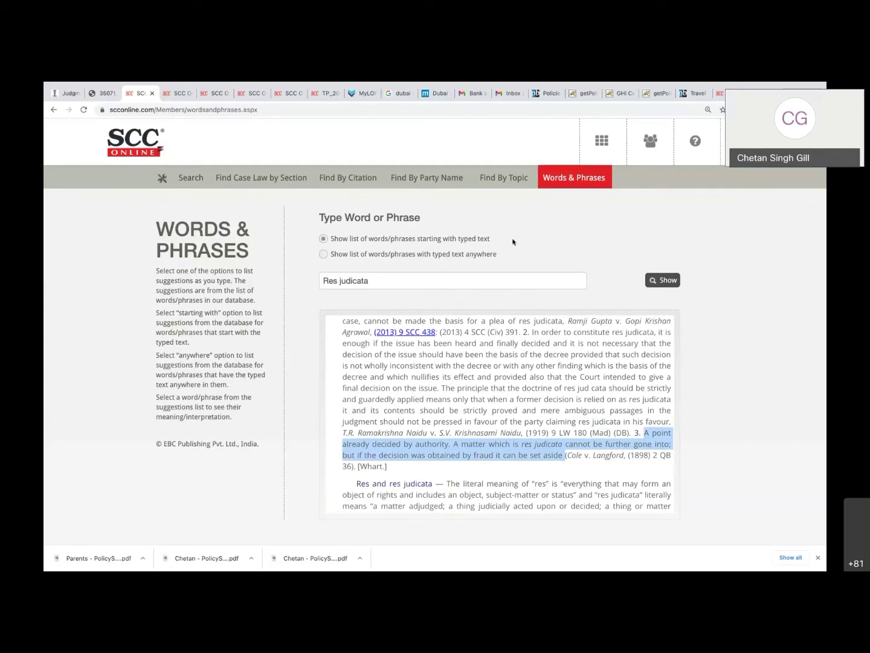
Open the Find by Topic guide from the SCC Online dashboard.
{"action": "left_click", "coordinate": [601, 149]}
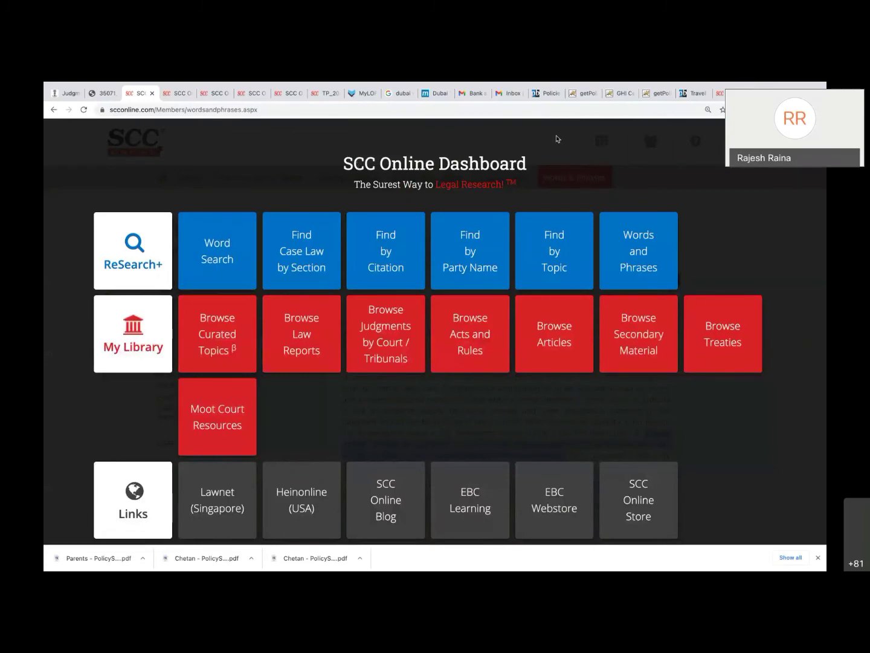
{"action": "left_click", "coordinate": [558, 139]}
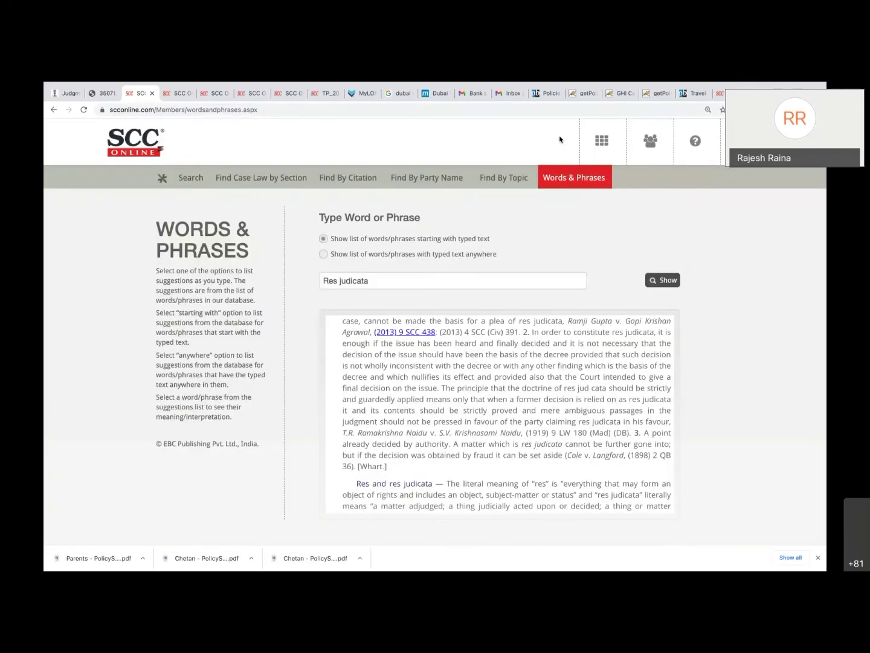
{"action": "left_click", "coordinate": [601, 144]}
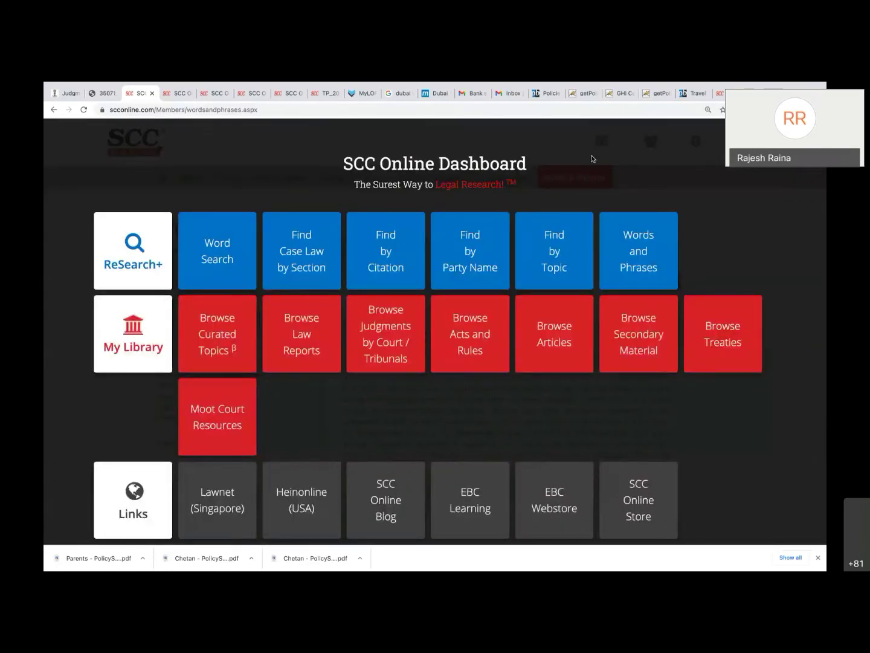
{"action": "left_click", "coordinate": [574, 241]}
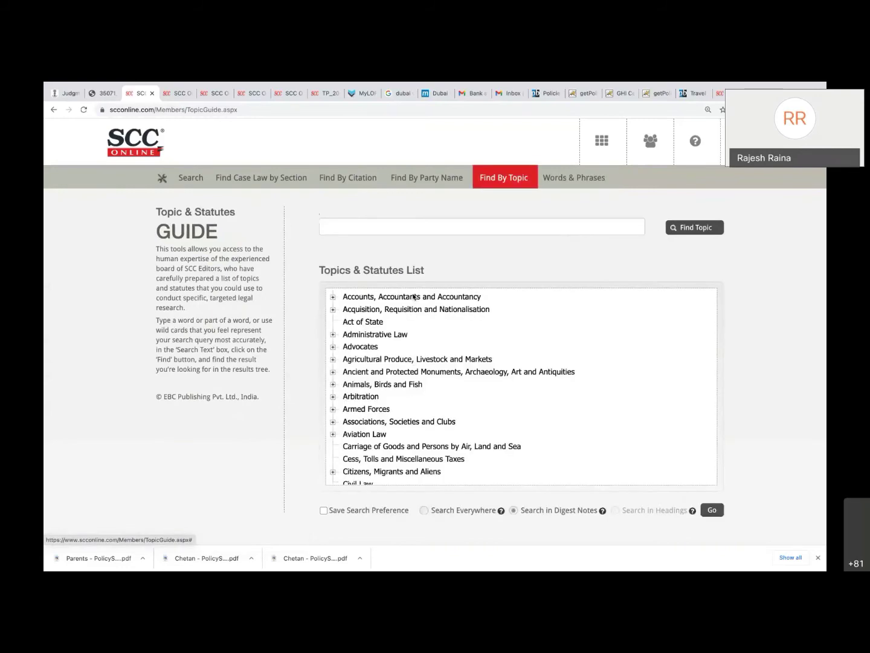
Expand Administrative Law in the topics and statutes list and review its subtopics and the neighbouring topics.
{"action": "left_click", "coordinate": [333, 334]}
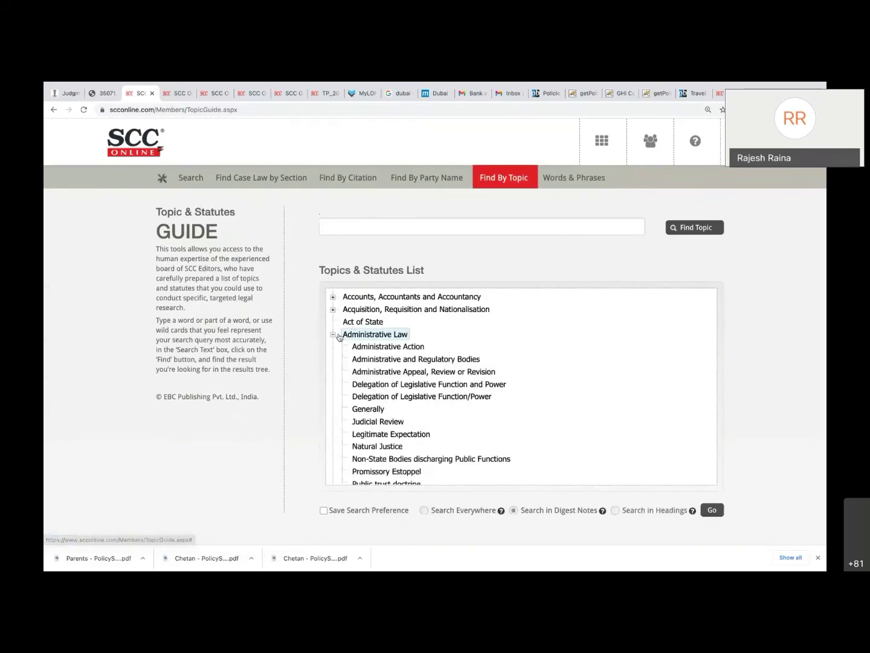
{"action": "scroll", "coordinate": [467, 353], "scroll_direction": "down", "scroll_amount": 5}
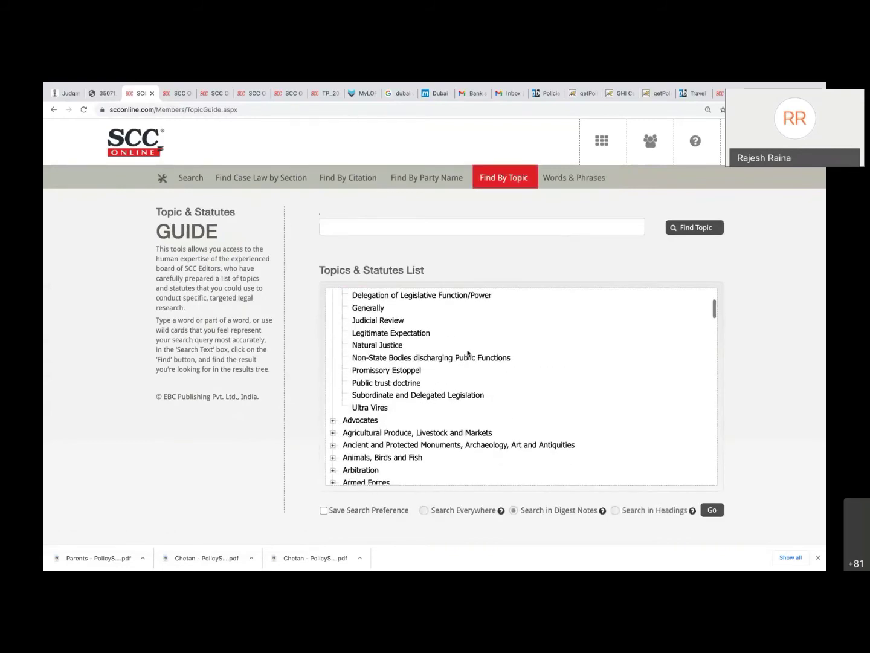
{"action": "scroll", "coordinate": [467, 353], "scroll_direction": "down", "scroll_amount": 2}
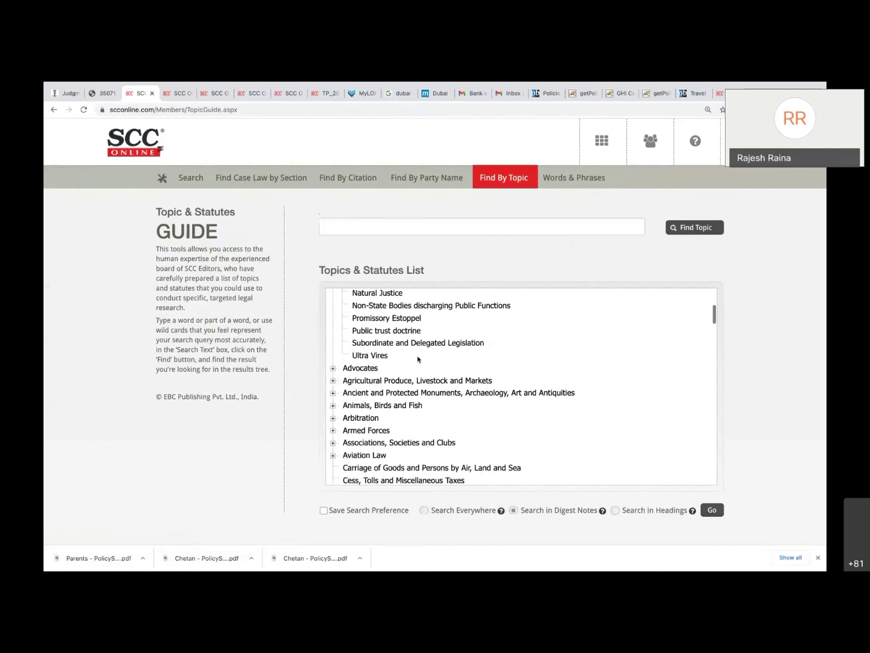
{"action": "scroll", "coordinate": [417, 358], "scroll_direction": "up", "scroll_amount": 3}
{"action": "scroll", "coordinate": [417, 359], "scroll_direction": "up", "scroll_amount": 4}
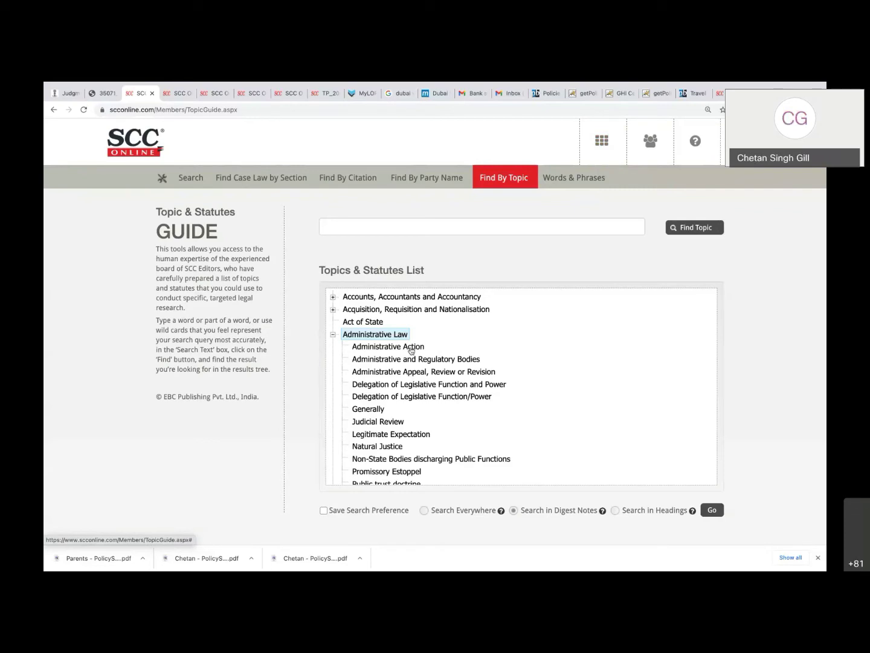
Run an all-words Word Search for "reservation" across all databases and restrict the results to Supreme Court judgments only.
{"action": "left_click", "coordinate": [602, 142]}
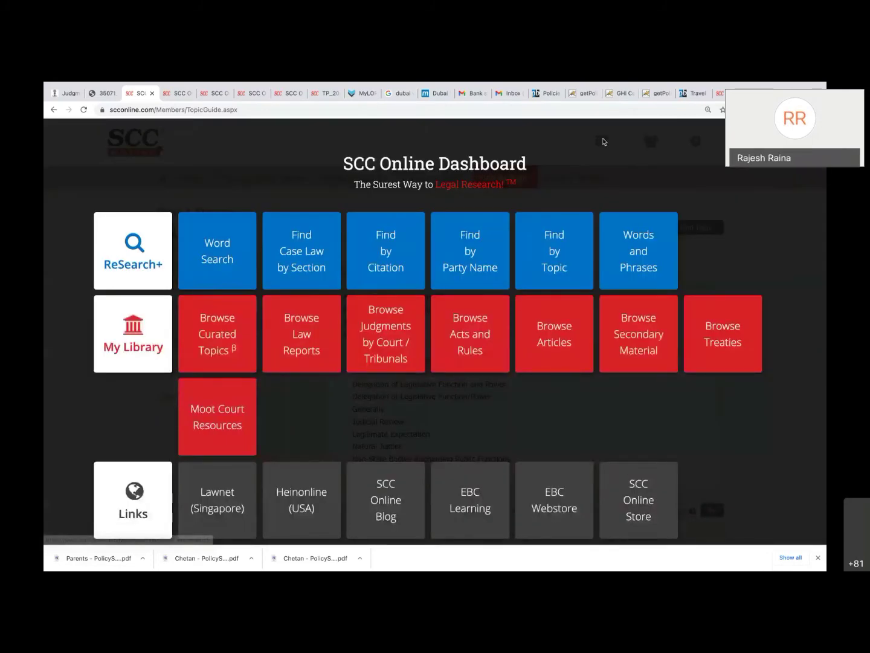
{"action": "left_click", "coordinate": [217, 276]}
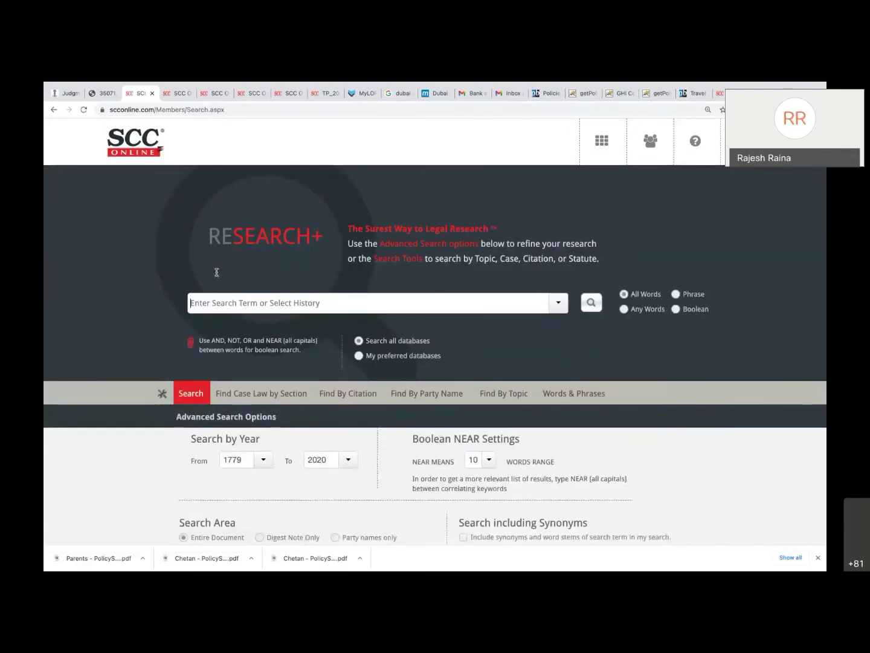
{"action": "left_click", "coordinate": [516, 304]}
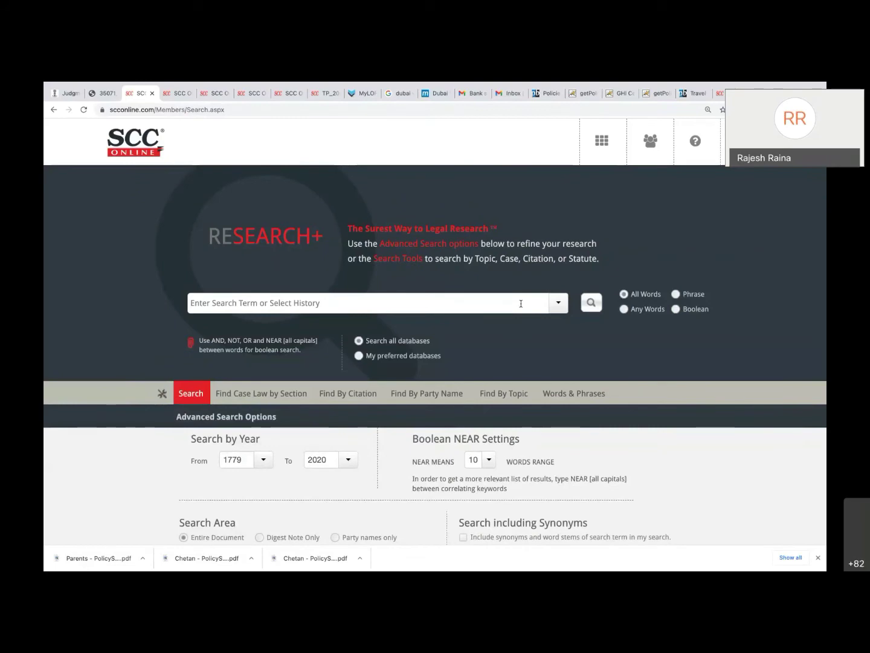
{"action": "type", "text": "rese"}
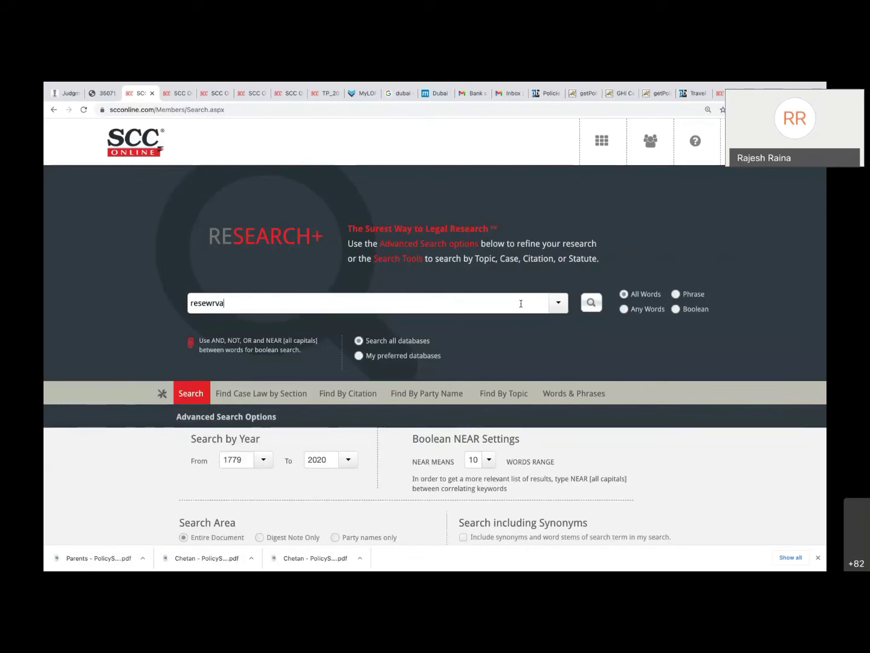
{"action": "type", "text": "rvatio"}
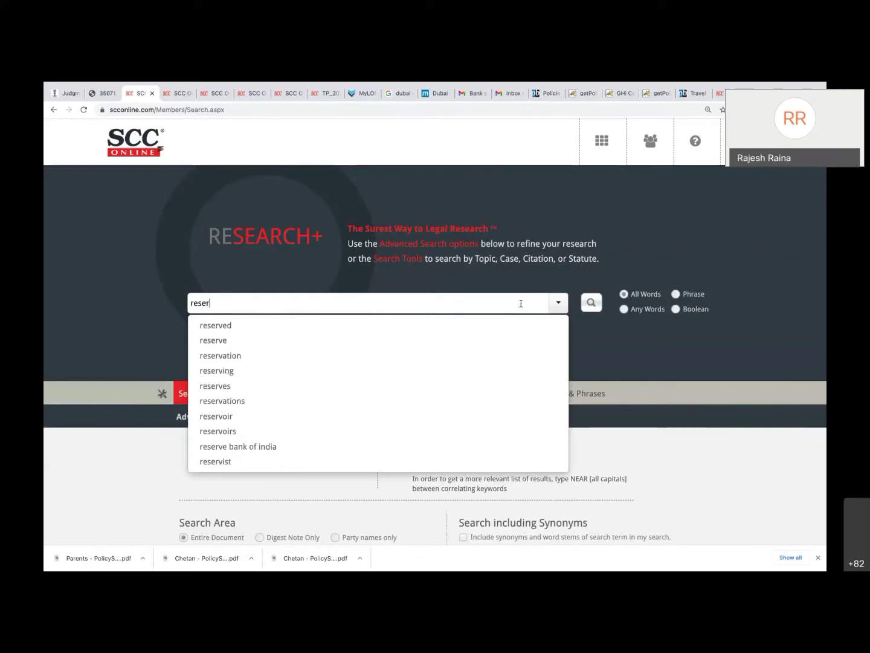
{"action": "type", "text": "n"}
{"action": "key", "text": "Return"}
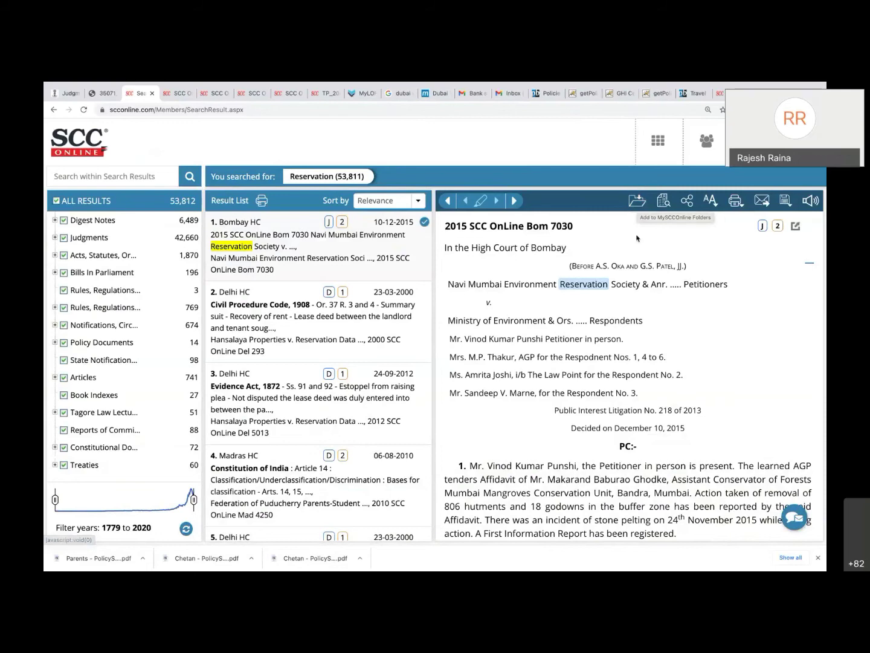
{"action": "left_click", "coordinate": [58, 240]}
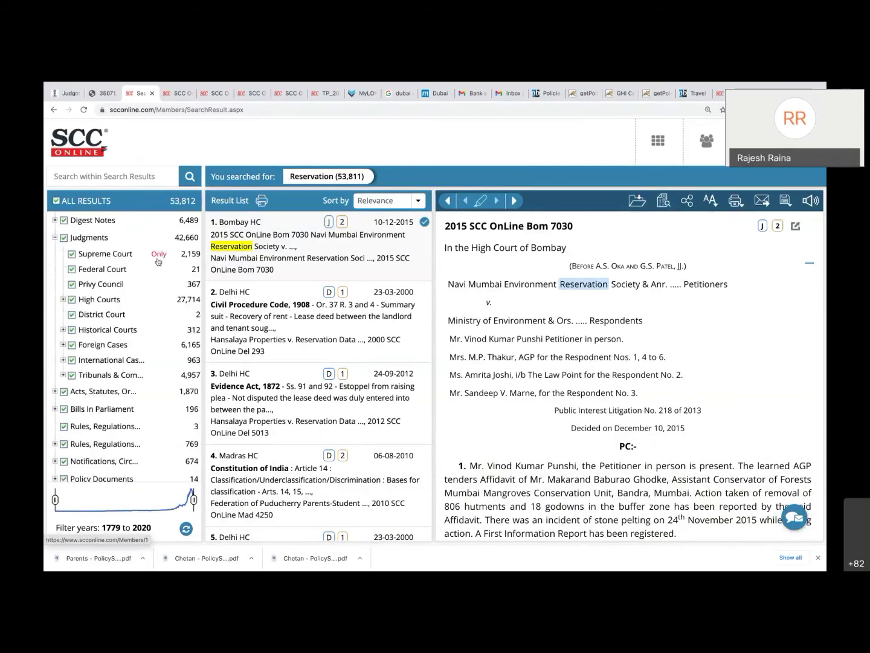
{"action": "left_click", "coordinate": [158, 256]}
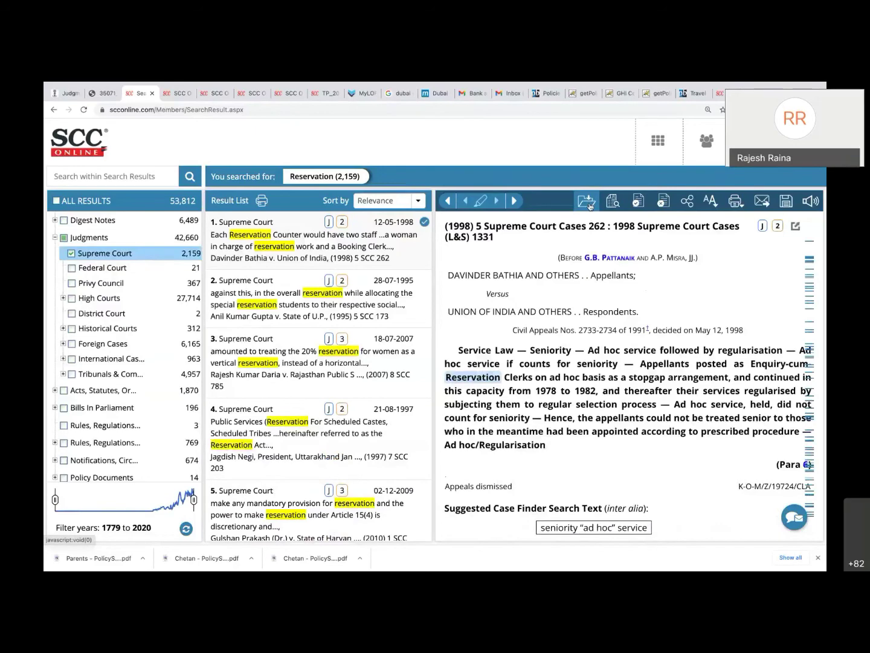
Create a new folder named HPNLU under My Folder and add the open (1998) 5 SCC 262 judgment to it.
{"action": "scroll", "coordinate": [589, 205], "scroll_direction": "up", "scroll_amount": 2}
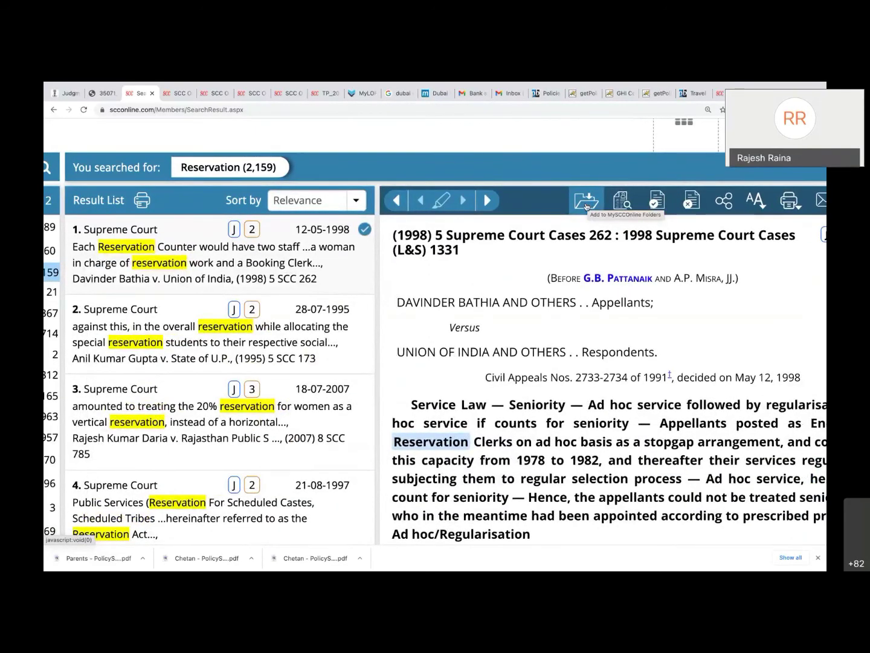
{"action": "scroll", "coordinate": [586, 206], "scroll_direction": "down", "scroll_amount": 2}
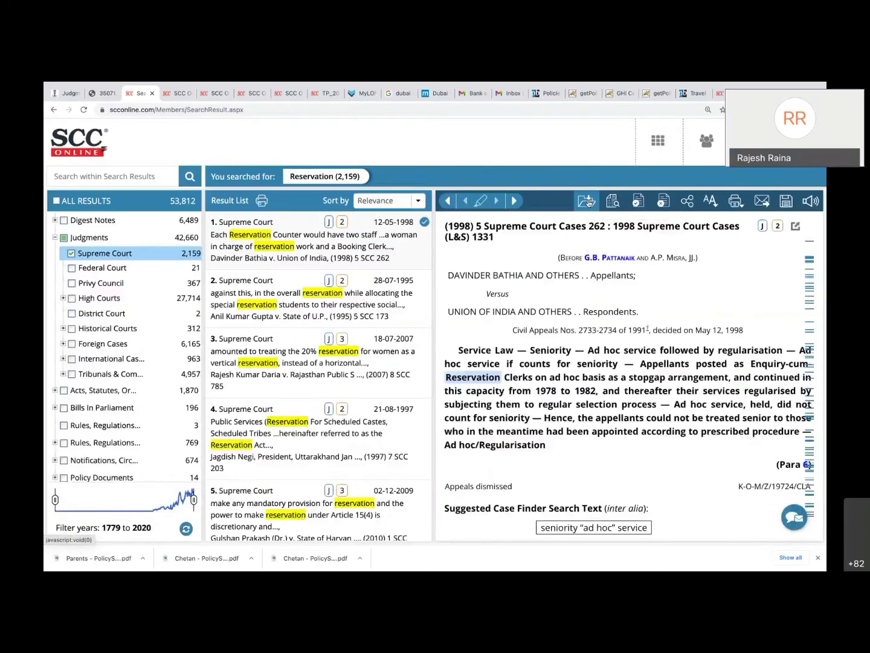
{"action": "left_click", "coordinate": [589, 203]}
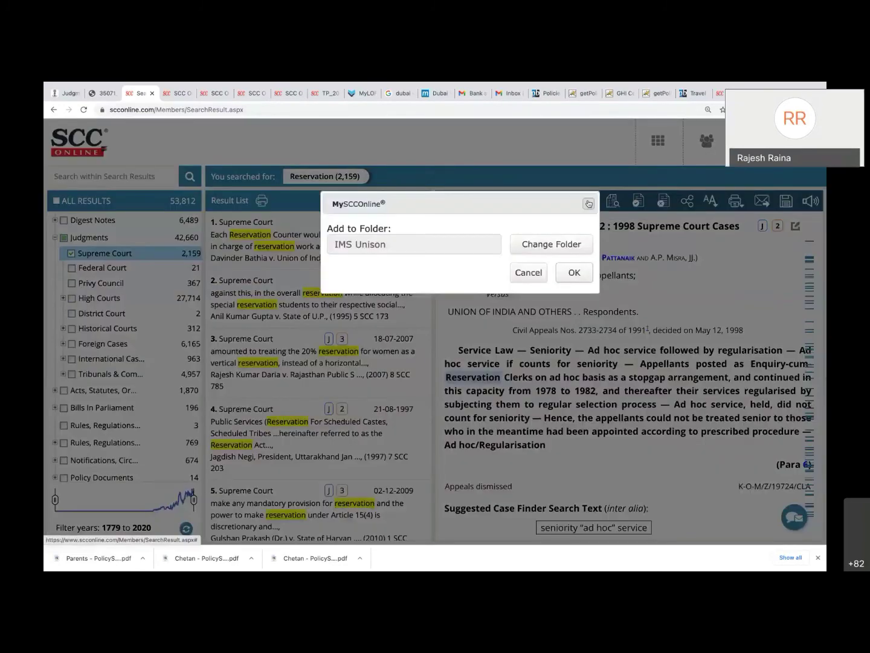
{"action": "left_click", "coordinate": [545, 244]}
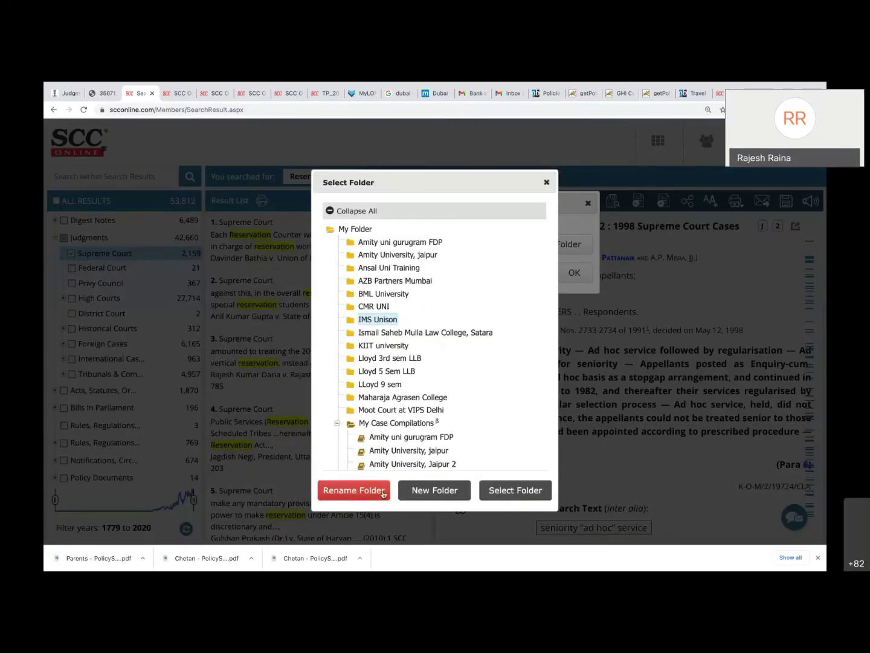
{"action": "left_click", "coordinate": [355, 230]}
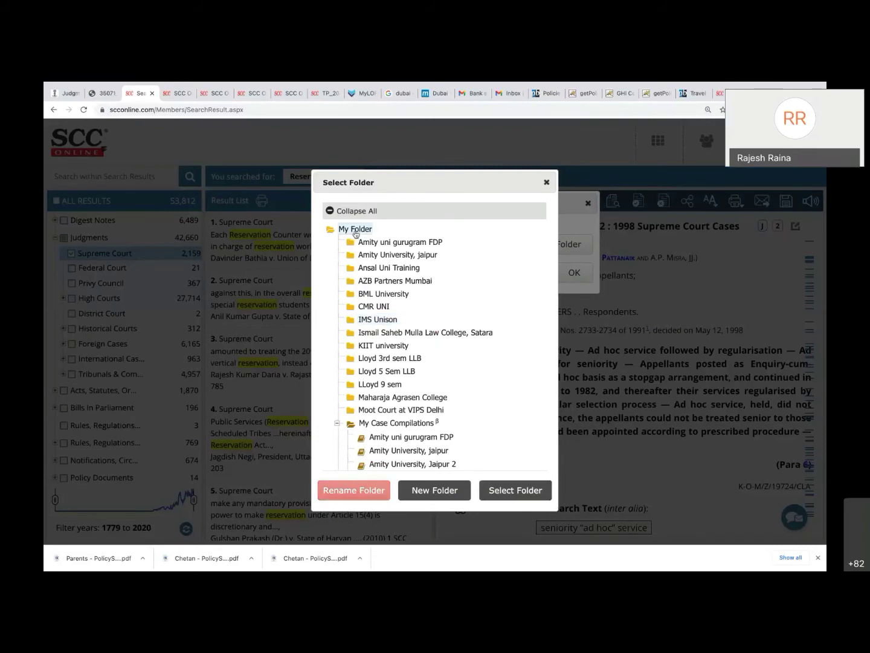
{"action": "left_click", "coordinate": [426, 492]}
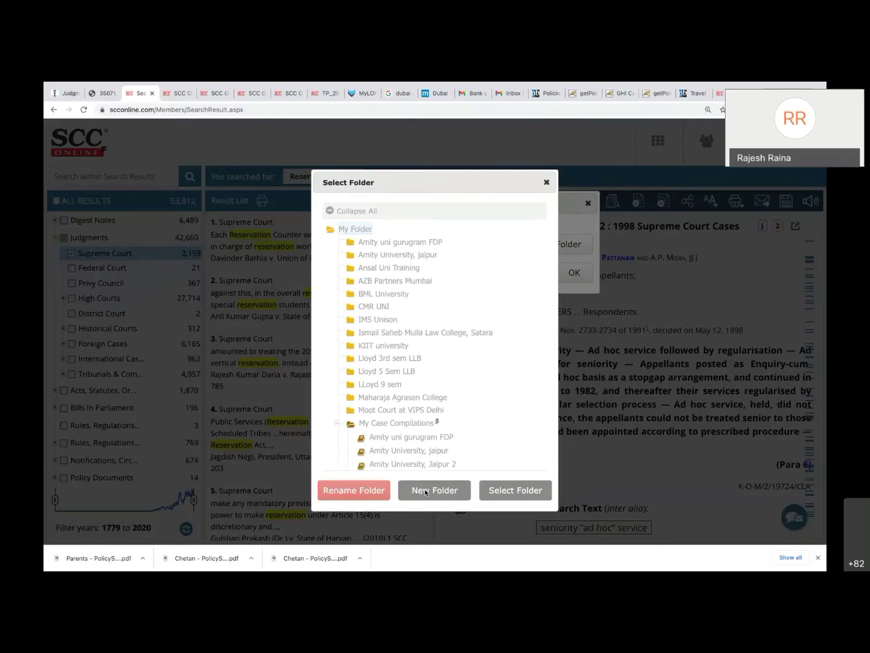
{"action": "type", "text": "H"}
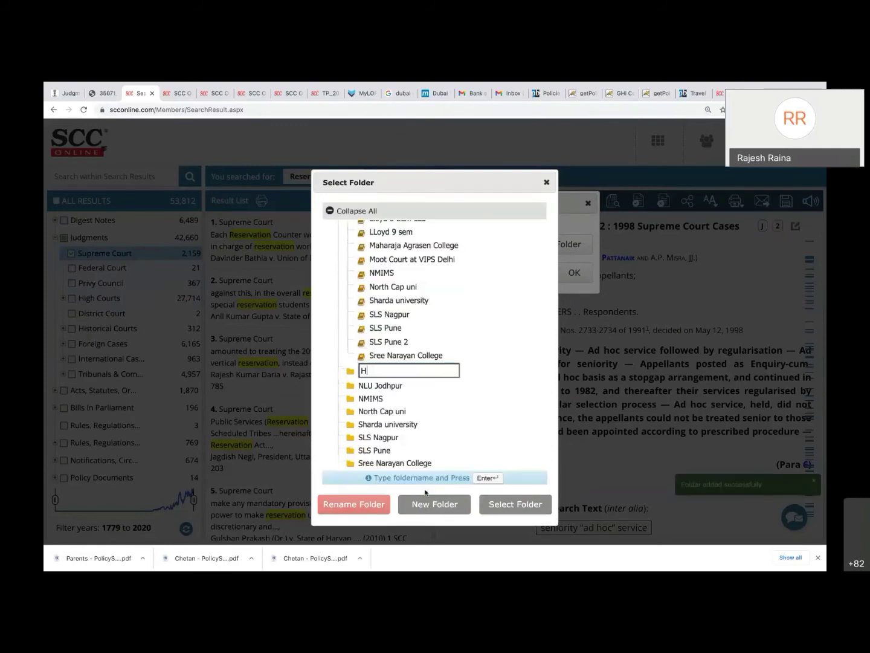
{"action": "type", "text": "PNLU"}
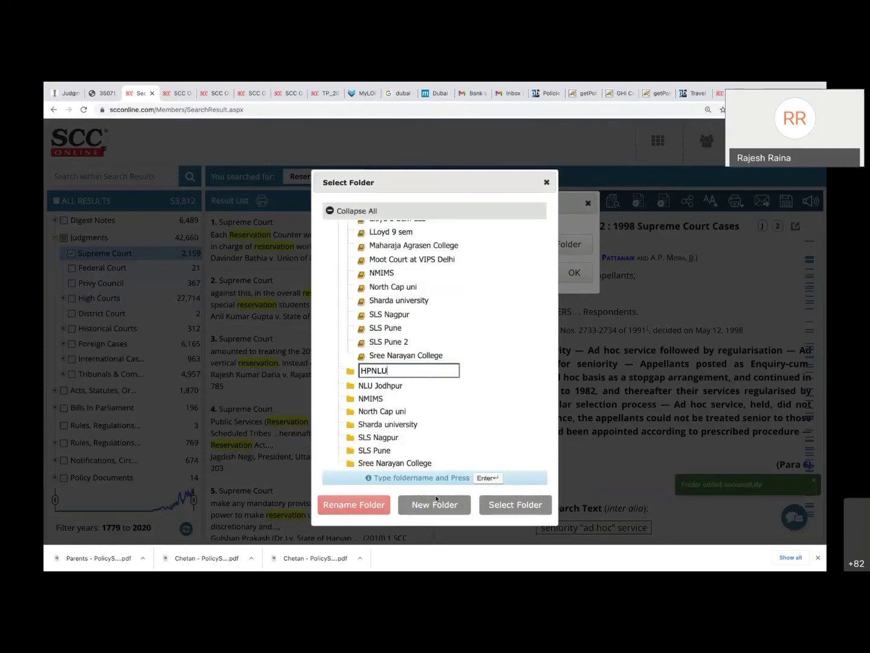
{"action": "key", "text": "Return"}
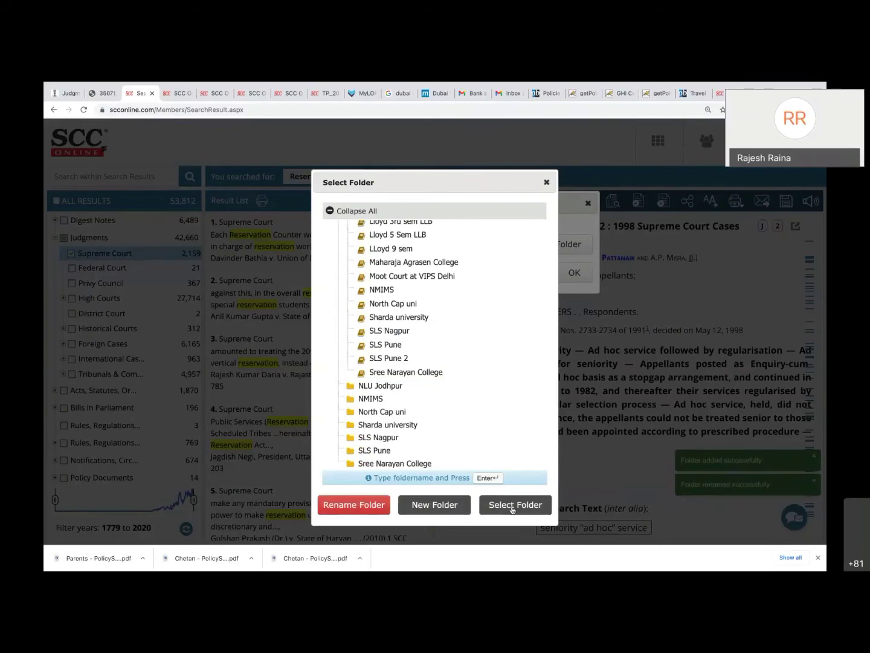
{"action": "left_click", "coordinate": [515, 504]}
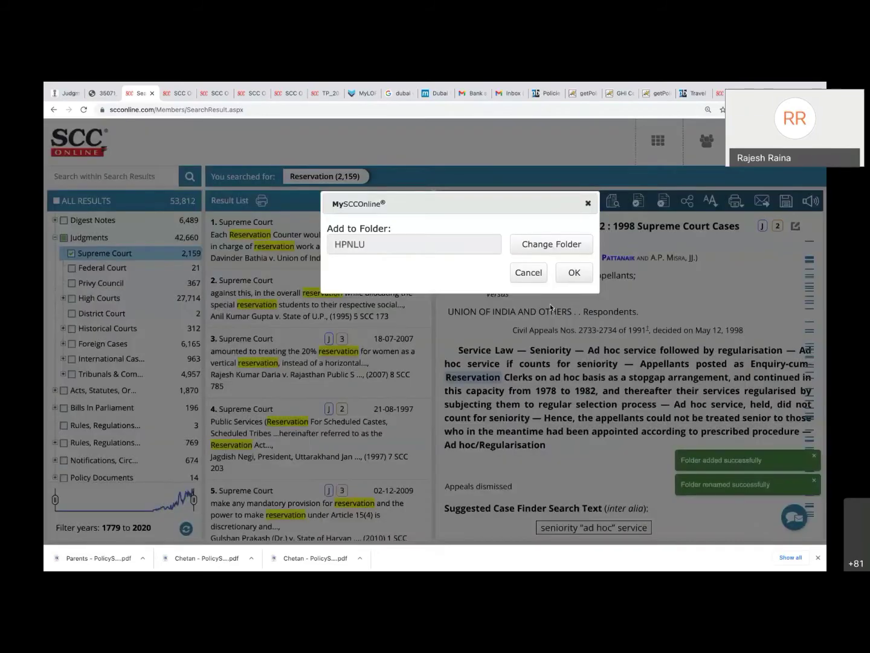
{"action": "left_click", "coordinate": [574, 274]}
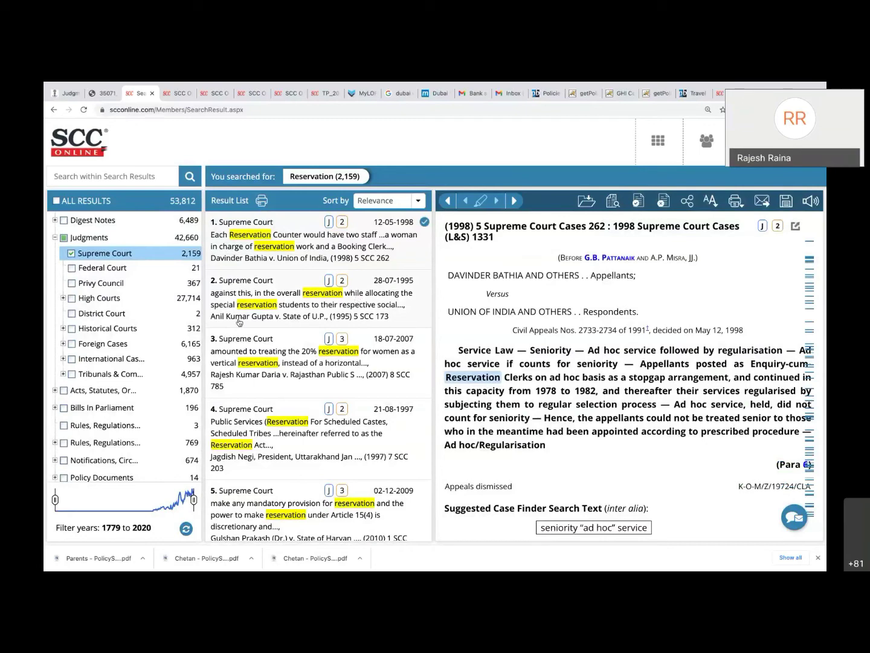
Open the third Supreme Court result, (2007) 8 SCC 785, and add it to the HPNLU folder.
{"action": "left_click", "coordinate": [342, 370]}
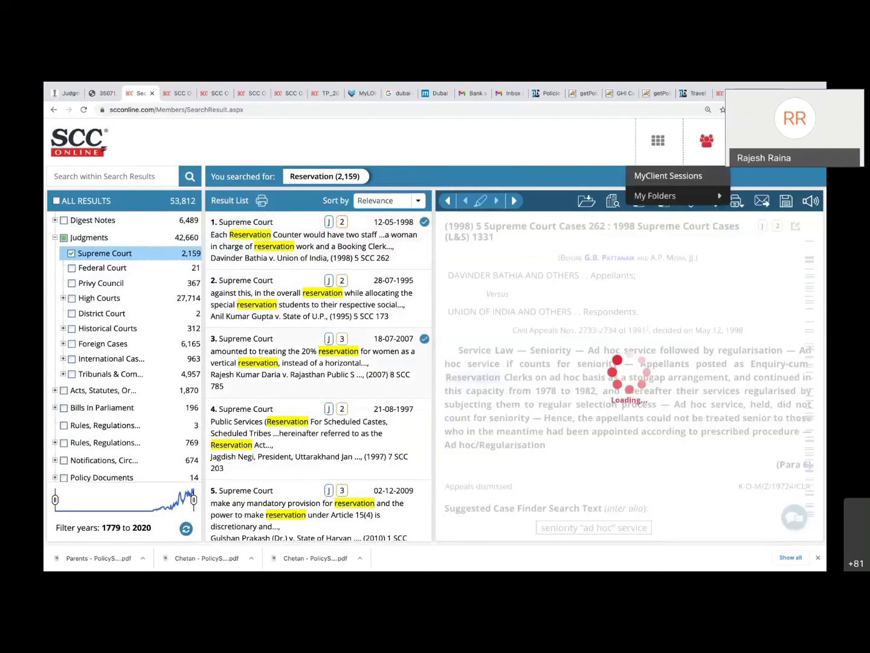
{"action": "left_click", "coordinate": [592, 204]}
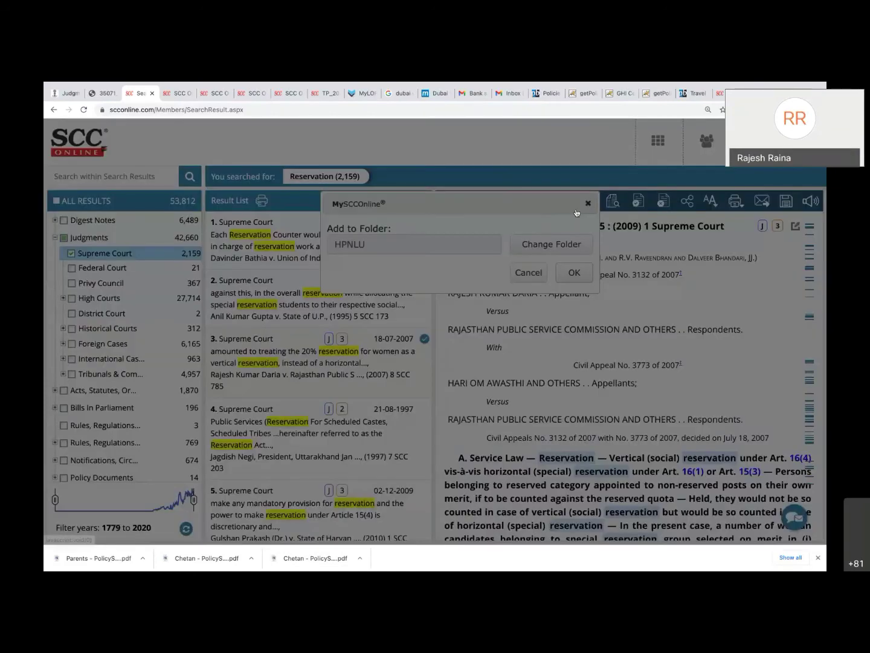
{"action": "left_click", "coordinate": [574, 273]}
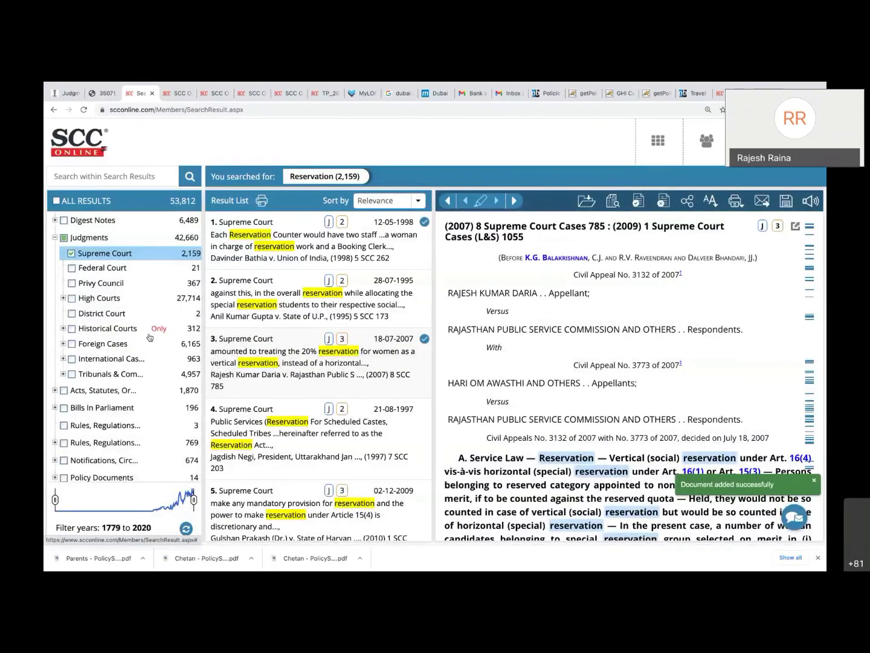
Restrict the search results to Articles only and add the first article, 5.2 NLIU LR (2016) 94, to the HPNLU folder.
{"action": "scroll", "coordinate": [150, 337], "scroll_direction": "down", "scroll_amount": 3}
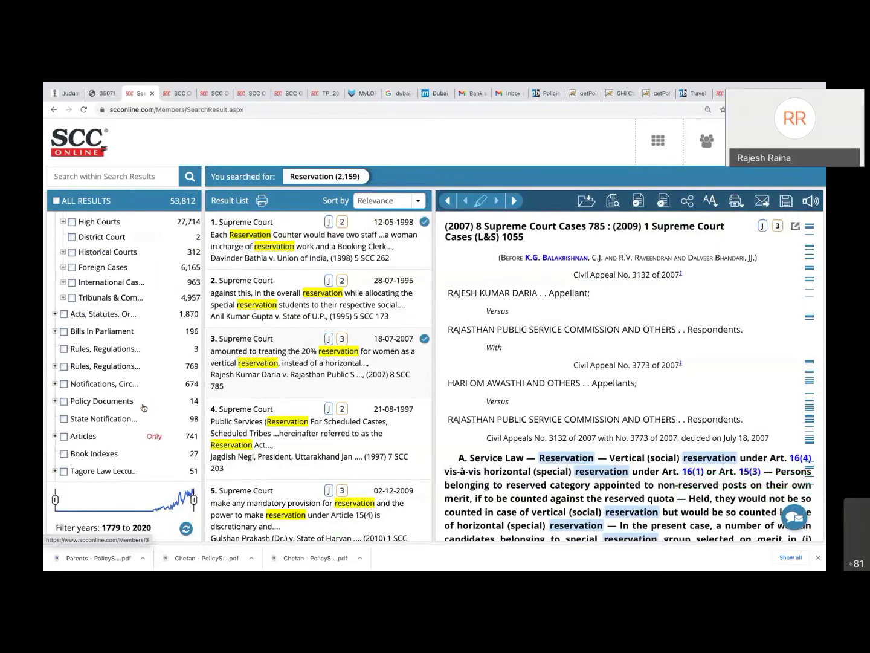
{"action": "left_click", "coordinate": [157, 439]}
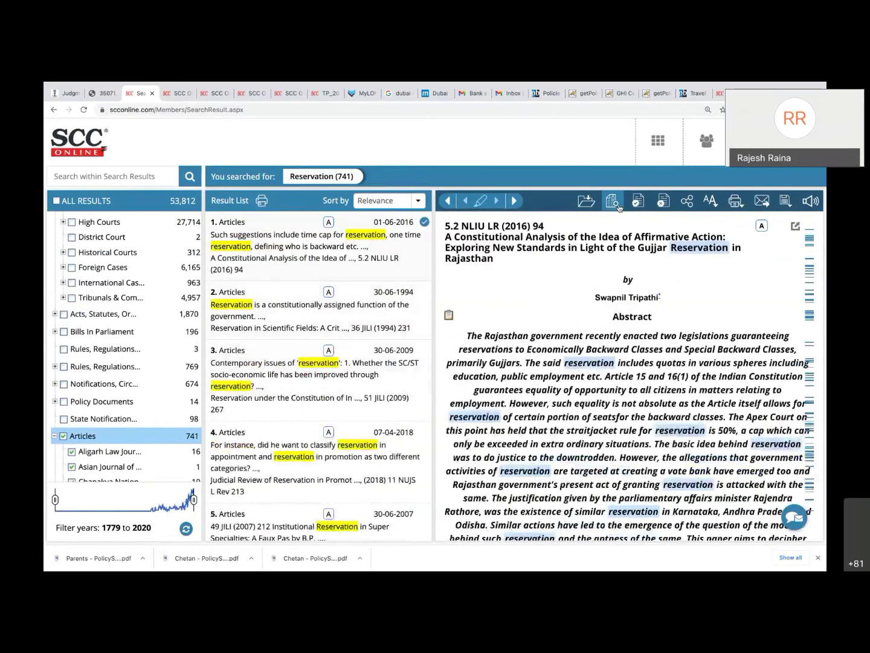
{"action": "left_click", "coordinate": [588, 206]}
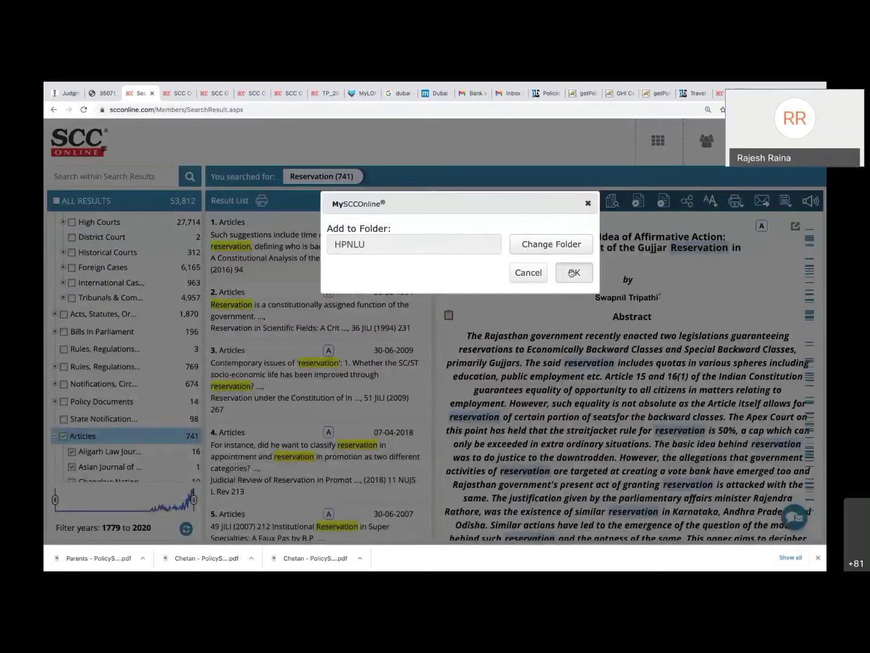
{"action": "left_click", "coordinate": [568, 270]}
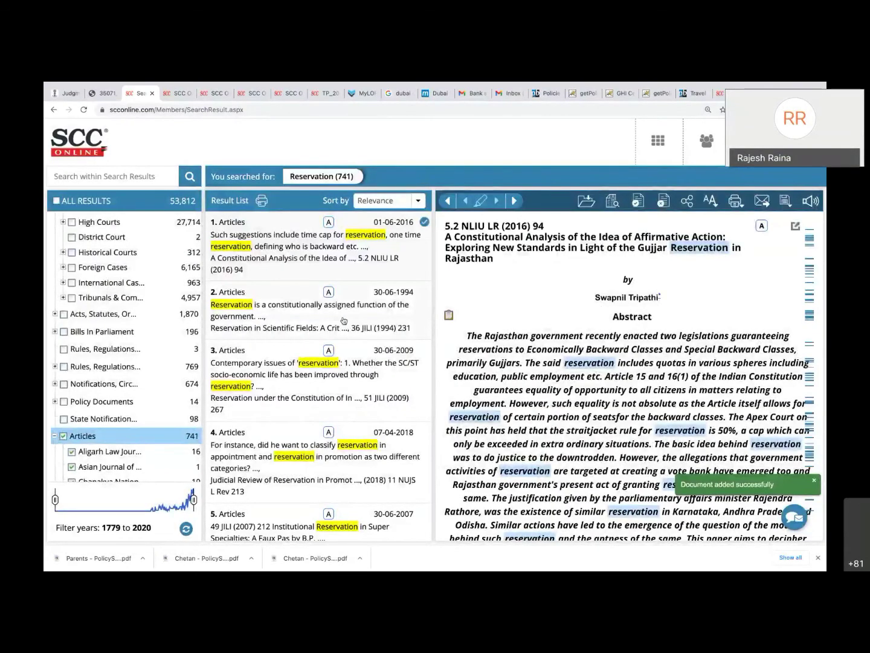
Open the second article, 36 JILI (1994) 231, and add it to the HPNLU folder.
{"action": "left_click", "coordinate": [418, 283]}
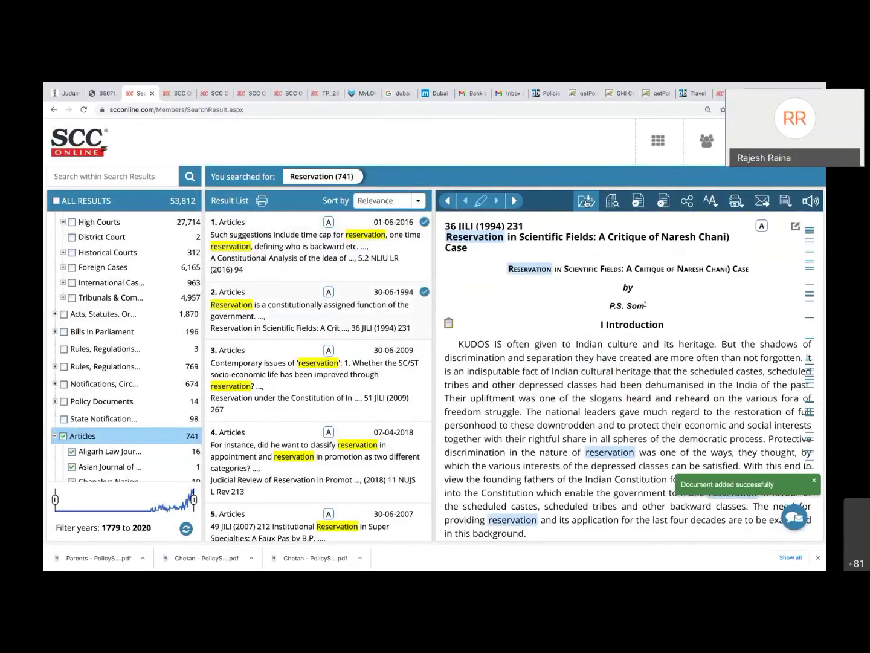
{"action": "left_click", "coordinate": [585, 202]}
{"action": "left_click", "coordinate": [577, 275]}
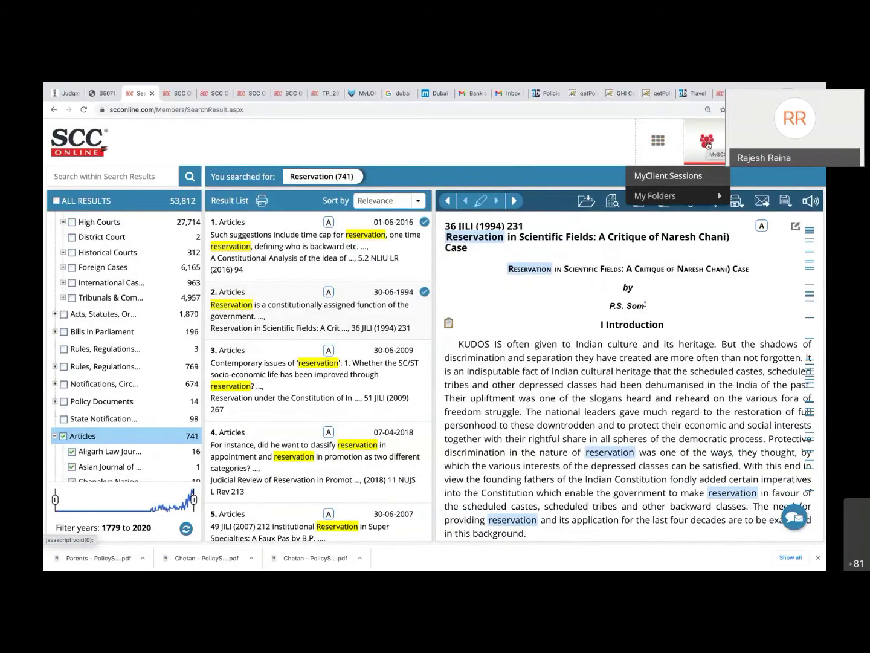
View the saved folders and select all four documents stored in the HPNLU folder.
{"action": "mouse_move", "coordinate": [706, 198]}
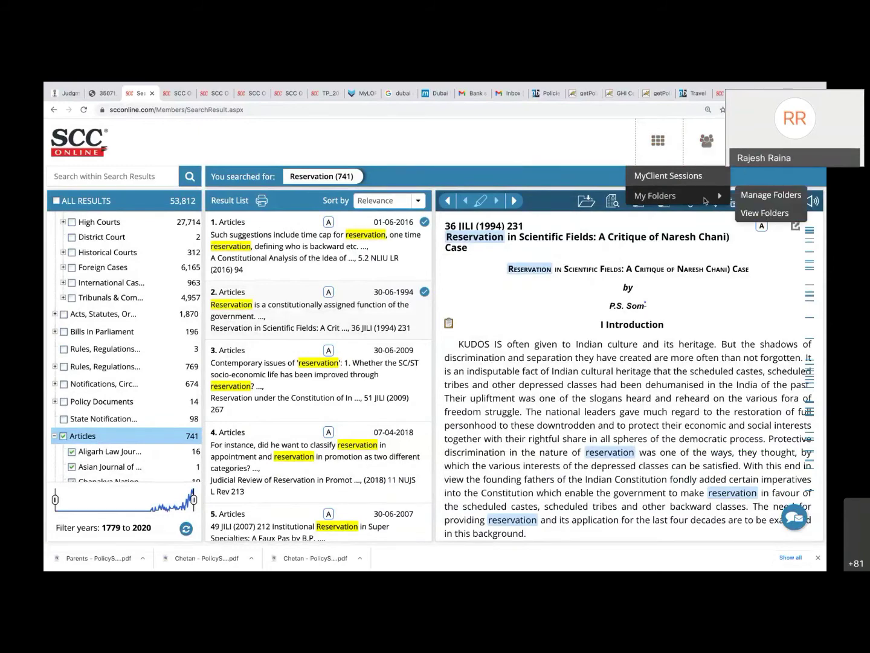
{"action": "left_click", "coordinate": [750, 215]}
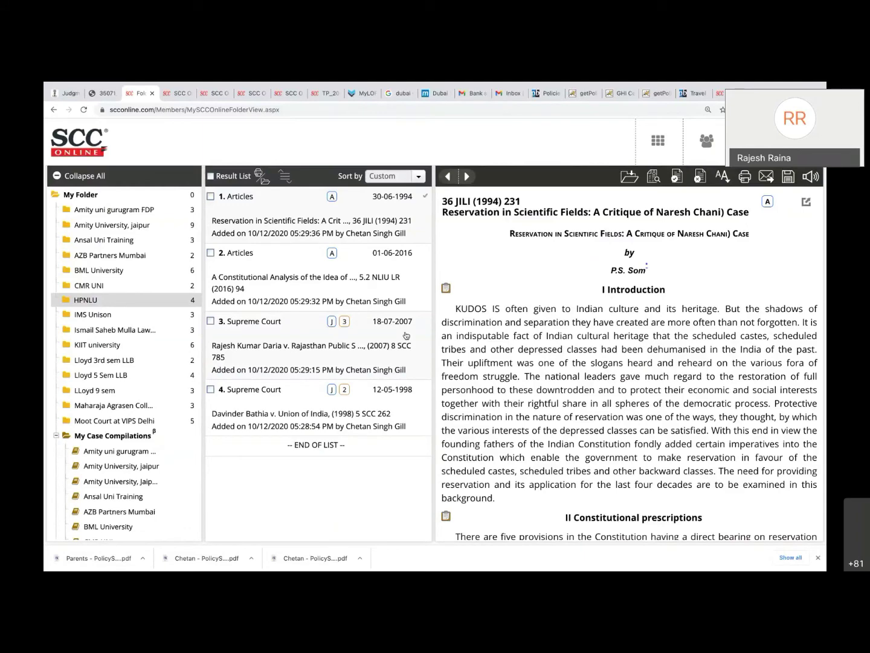
{"action": "mouse_move", "coordinate": [161, 298]}
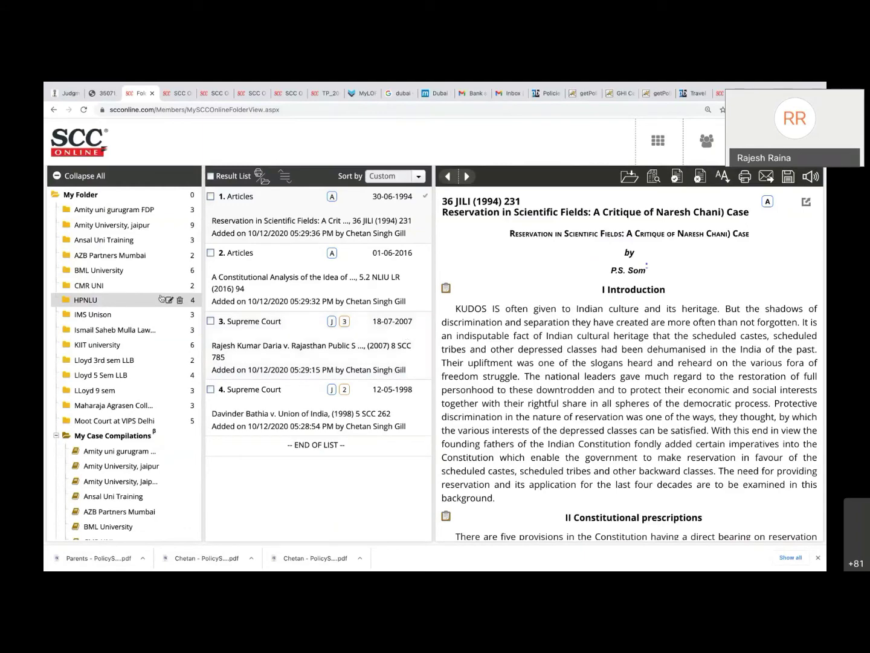
{"action": "left_click", "coordinate": [211, 197]}
{"action": "left_click", "coordinate": [211, 254]}
{"action": "left_click", "coordinate": [210, 321]}
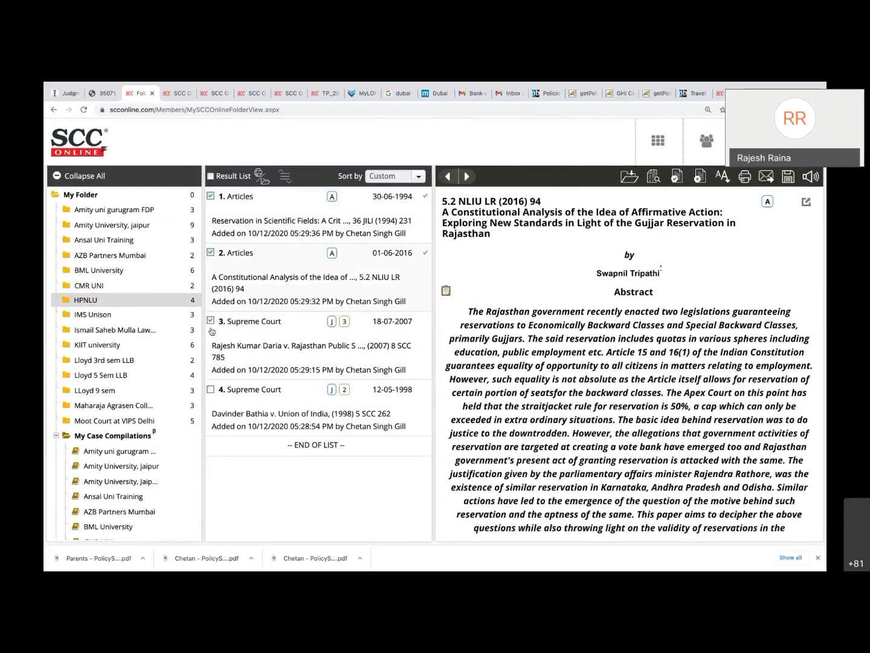
{"action": "left_click", "coordinate": [210, 389]}
Create an A4 case compilation named HPNLU from the selected documents, with (2007) 8 SCC 785 moved to the top of the order.
{"action": "mouse_move", "coordinate": [273, 170]}
{"action": "scroll", "coordinate": [273, 170], "scroll_direction": "up", "scroll_amount": 3}
{"action": "scroll", "coordinate": [275, 164], "scroll_direction": "down", "scroll_amount": 2}
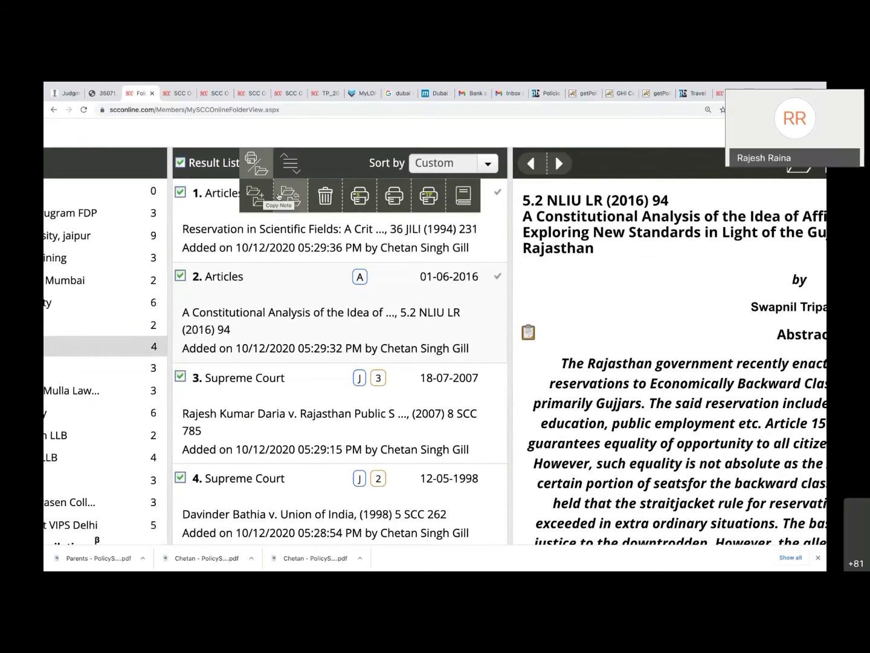
{"action": "left_click", "coordinate": [463, 192]}
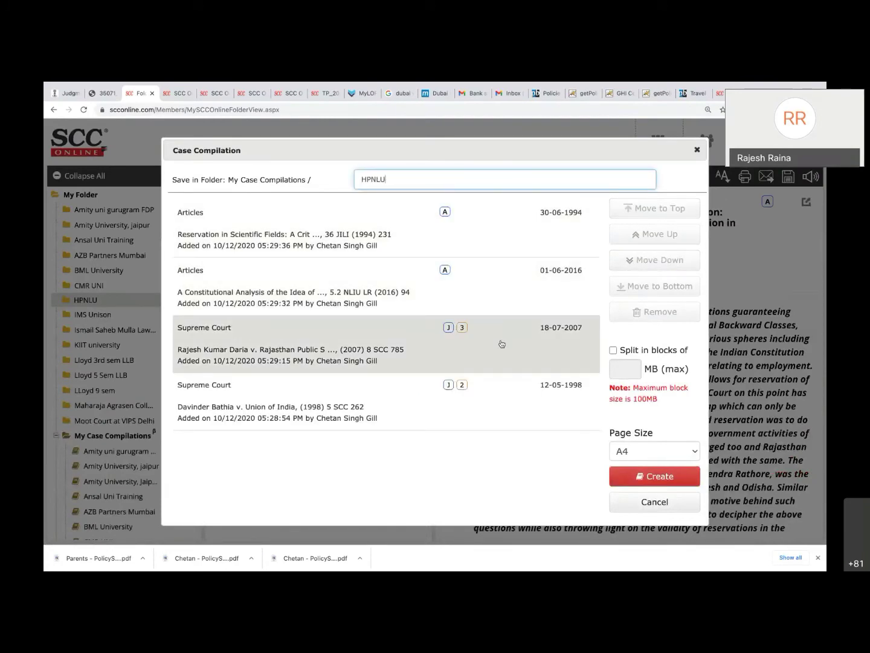
{"action": "left_click", "coordinate": [502, 333]}
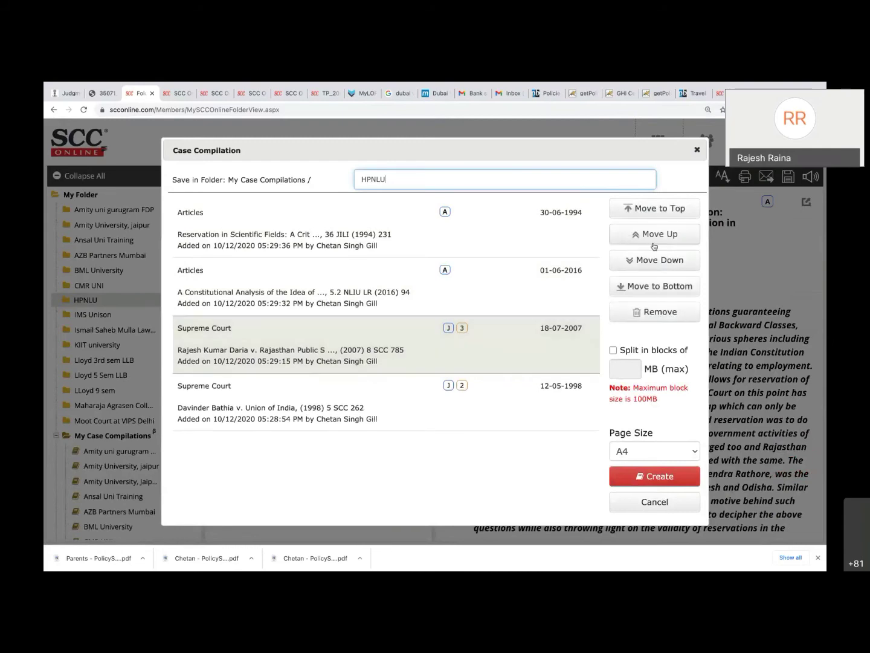
{"action": "left_click", "coordinate": [655, 212]}
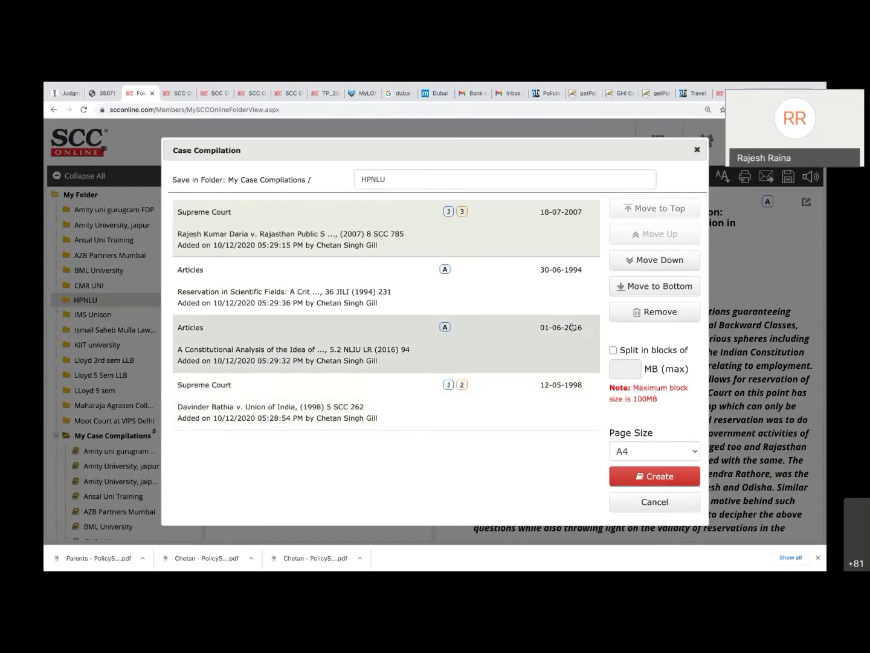
{"action": "left_click", "coordinate": [651, 481]}
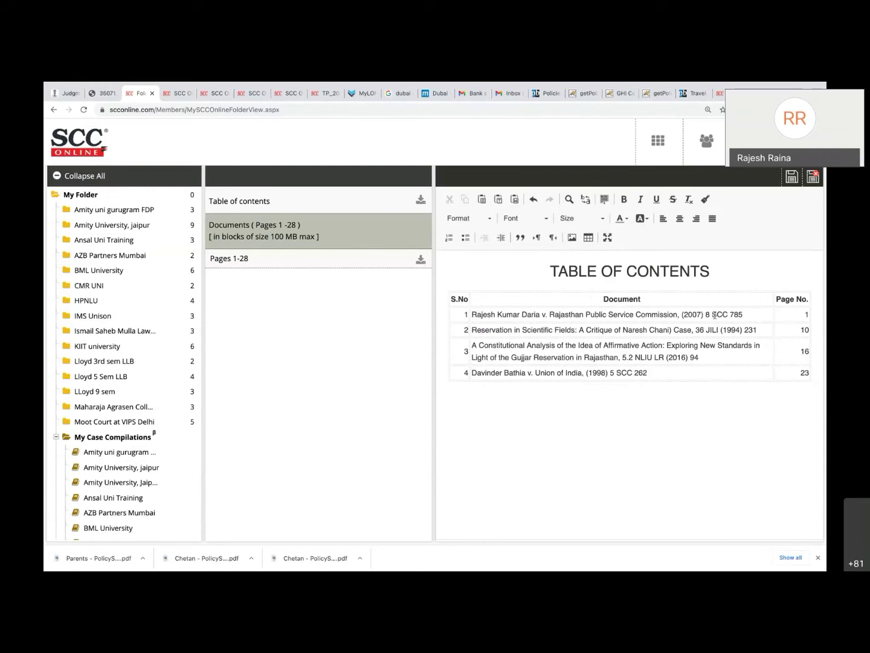
Append "(Para 2 - Page 24)" to the (1998) 5 SCC 262 entry in the compilation's table of contents.
{"action": "left_click_drag", "start_coordinate": [744, 311], "coordinate": [587, 358]}
{"action": "triple_click", "coordinate": [592, 314]}
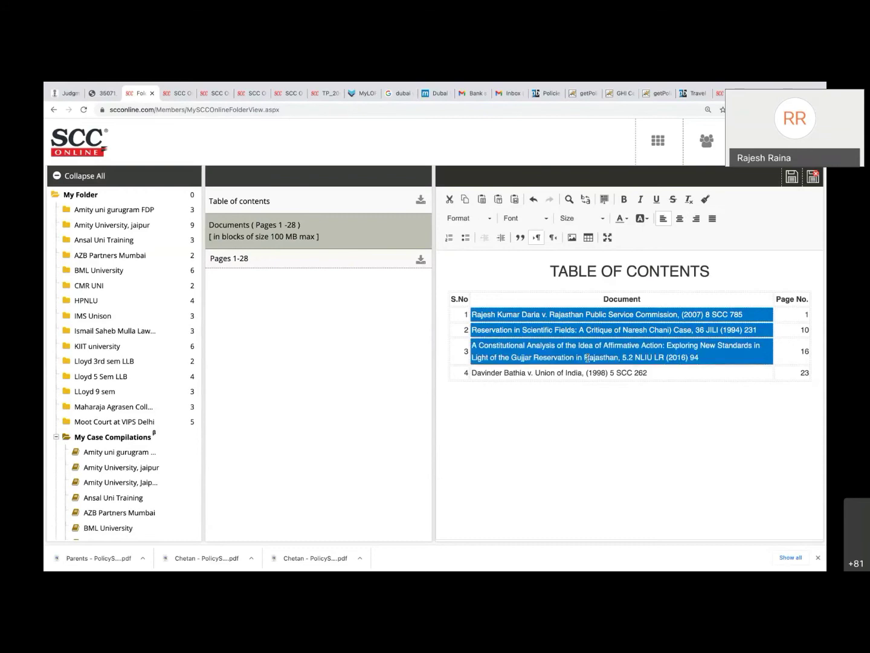
{"action": "left_click", "coordinate": [641, 399]}
{"action": "left_click", "coordinate": [664, 371]}
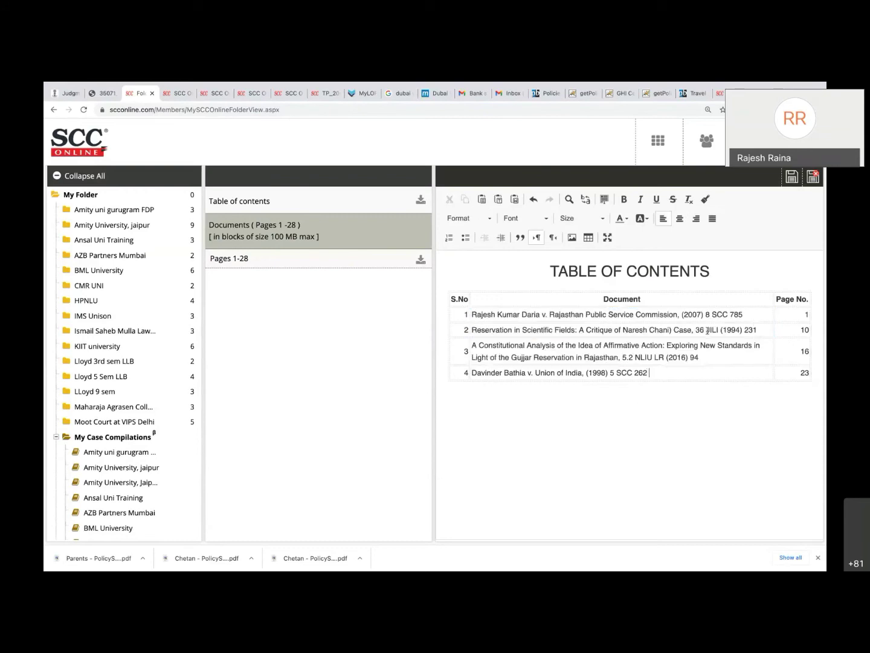
{"action": "type", "text": "("}
{"action": "type", "text": "Para 2 - Pah"}
{"action": "key", "text": "BackSpace"}
{"action": "type", "text": "ge 24)"}
Make the paragraph and page note on the fourth contents entry bold and save the table of contents.
{"action": "key", "text": "shift+Left"}
{"action": "key", "text": "shift+Left"}
{"action": "key", "text": "shift+Left"}
{"action": "key", "text": "shift+Left"}
{"action": "key", "text": "shift+Left"}
{"action": "key", "text": "shift+Left"}
{"action": "key", "text": "shift+Left"}
{"action": "key", "text": "shift+Left"}
{"action": "key", "text": "shift+Left"}
{"action": "key", "text": "shift+Left"}
{"action": "key", "text": "shift+Left"}
{"action": "key", "text": "shift+Left"}
{"action": "key", "text": "shift+Left"}
{"action": "key", "text": "shift+Left"}
{"action": "key", "text": "shift+Left"}
{"action": "key", "text": "shift+Left"}
{"action": "key", "text": "shift+Left"}
{"action": "key", "text": "shift+Left"}
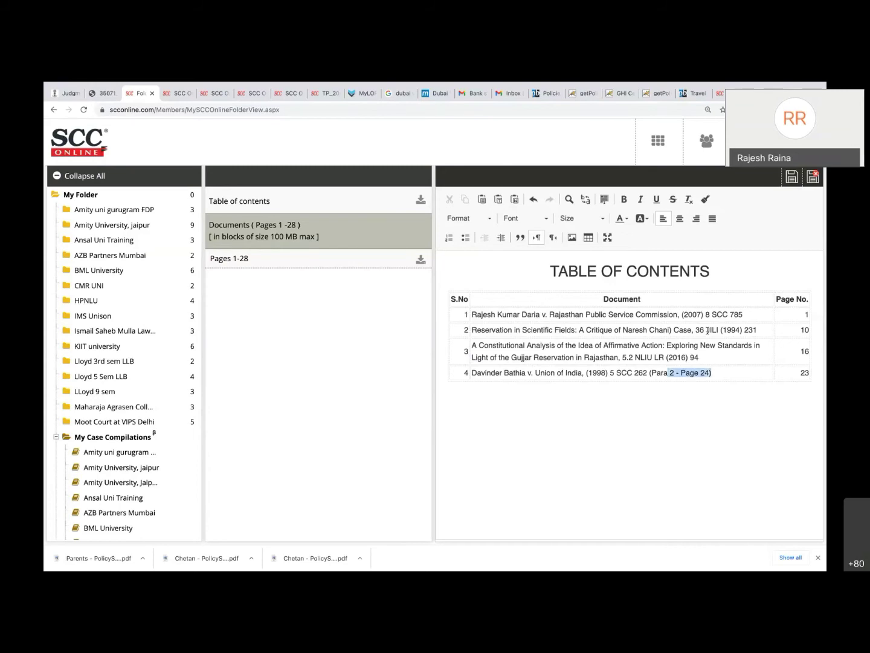
{"action": "key", "text": "ctrl+b"}
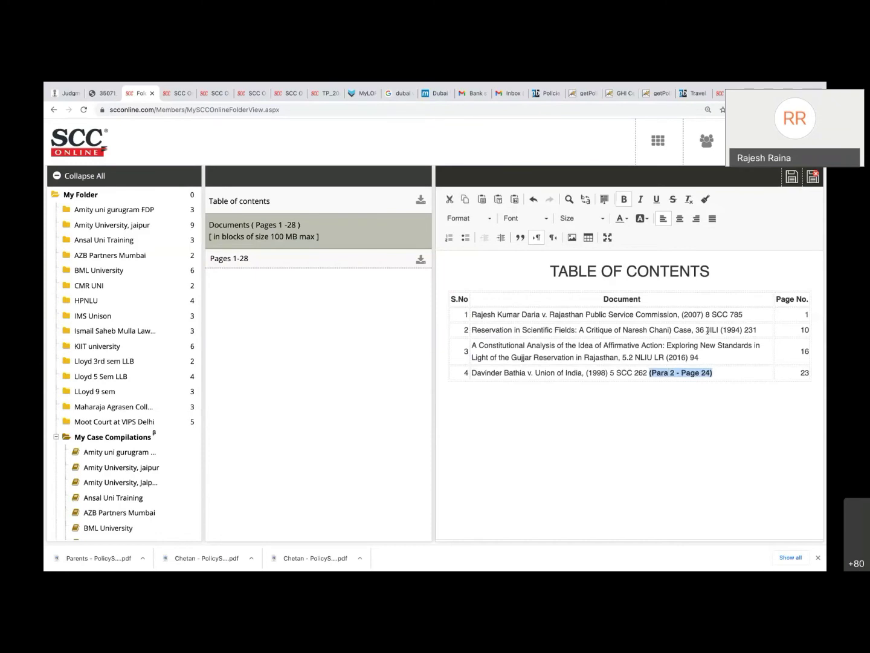
{"action": "left_click", "coordinate": [790, 179]}
Open the compiled document for pages 1-28 and examine its page numbering and first judgment.
{"action": "left_click", "coordinate": [313, 261]}
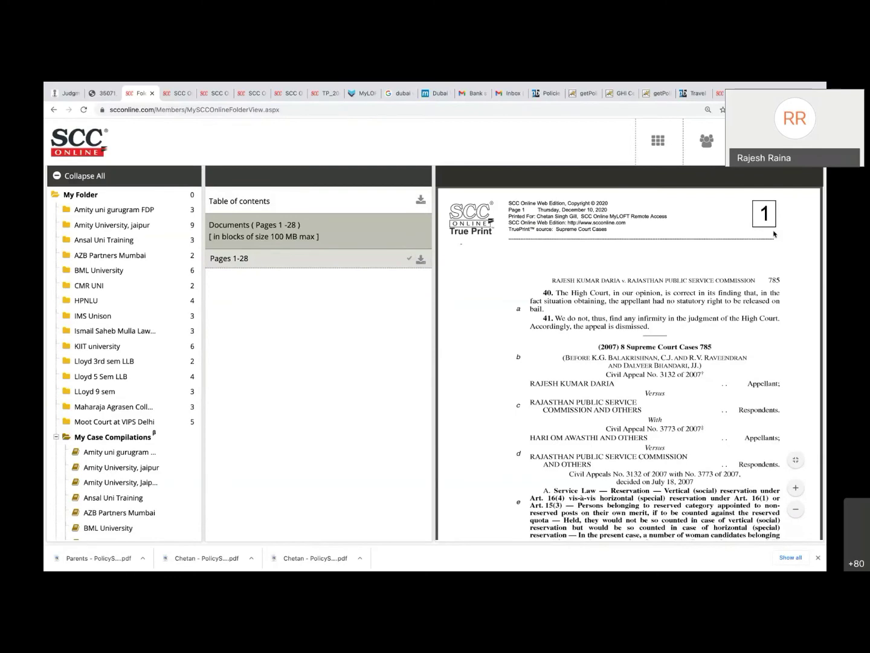
{"action": "scroll", "coordinate": [774, 234], "scroll_direction": "down", "scroll_amount": 3}
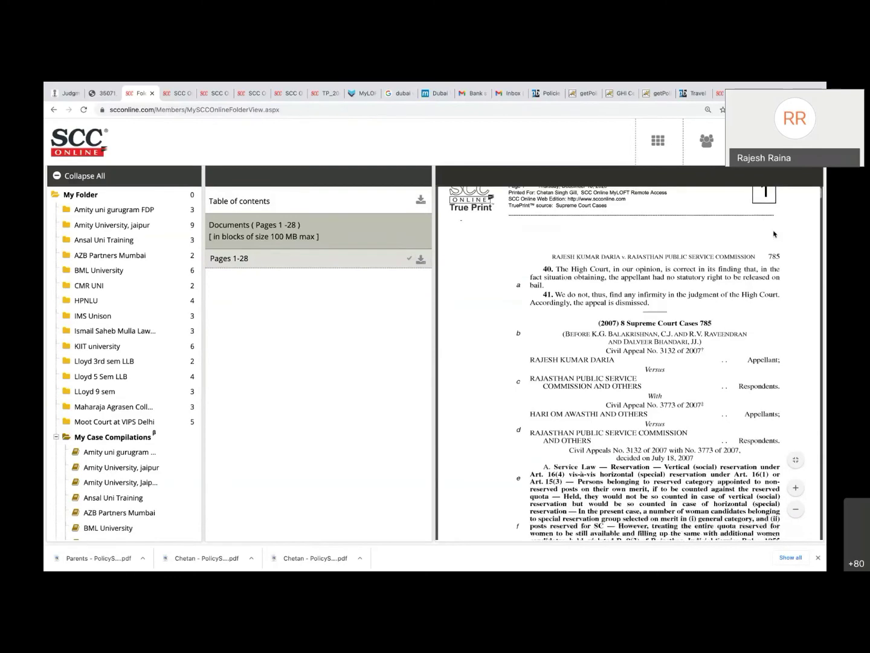
Look through the compiled document's continuous page numbering from the first judgment to the 36 JILI (1994) 231 article.
{"action": "scroll", "coordinate": [774, 234], "scroll_direction": "down", "scroll_amount": 10}
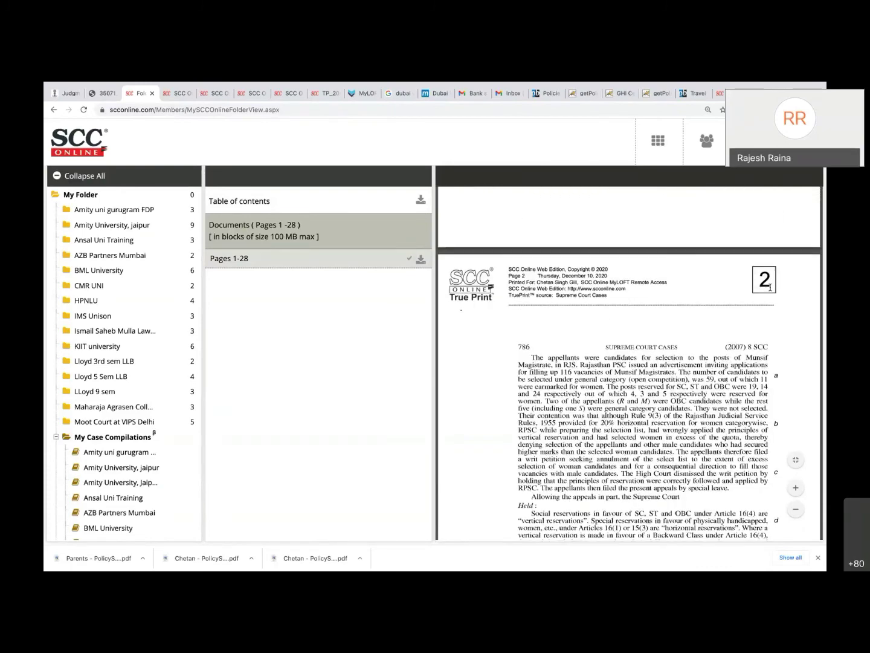
{"action": "scroll", "coordinate": [770, 287], "scroll_direction": "down", "scroll_amount": 20}
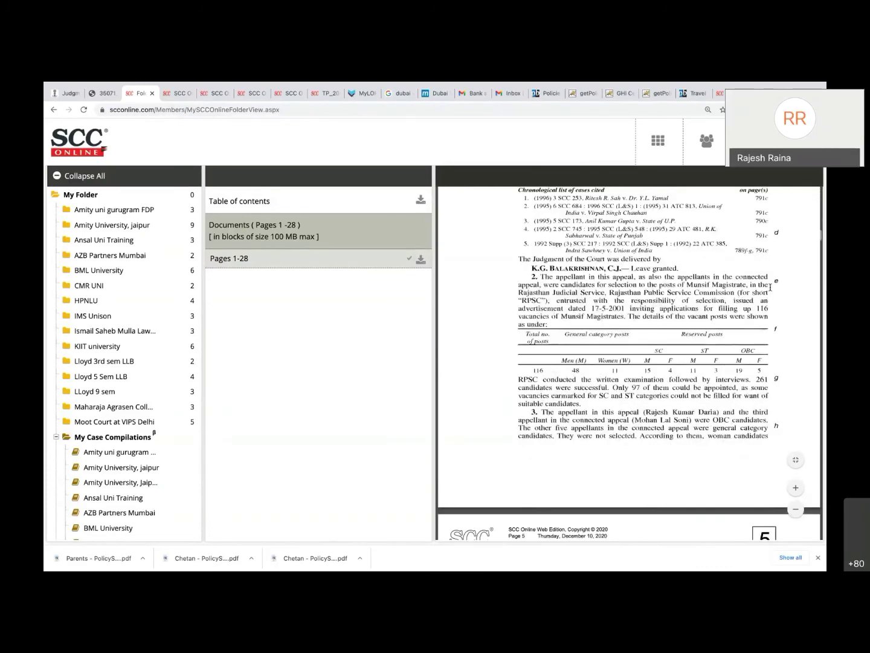
{"action": "scroll", "coordinate": [770, 287], "scroll_direction": "down", "scroll_amount": 20}
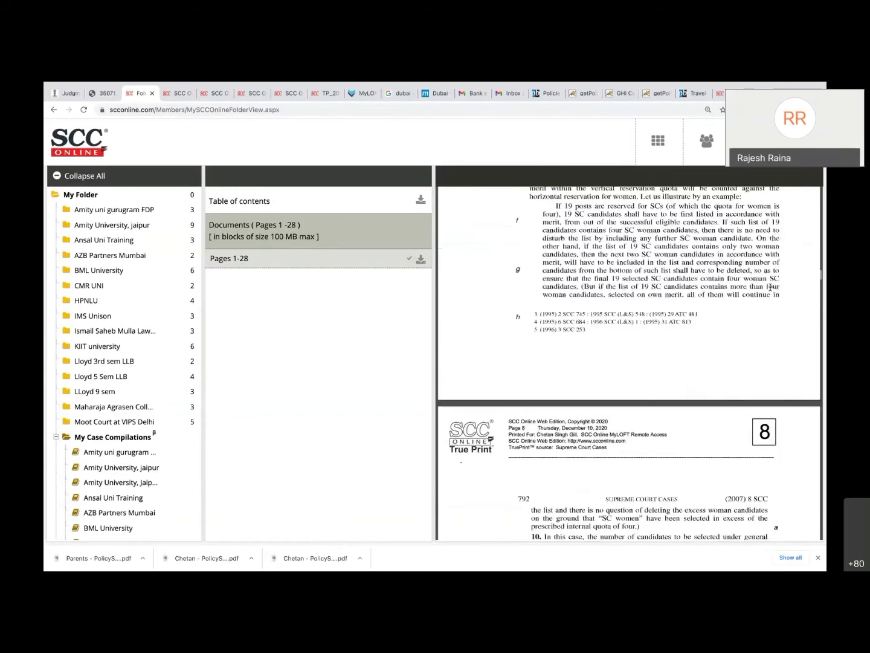
{"action": "scroll", "coordinate": [770, 287], "scroll_direction": "down", "scroll_amount": 15}
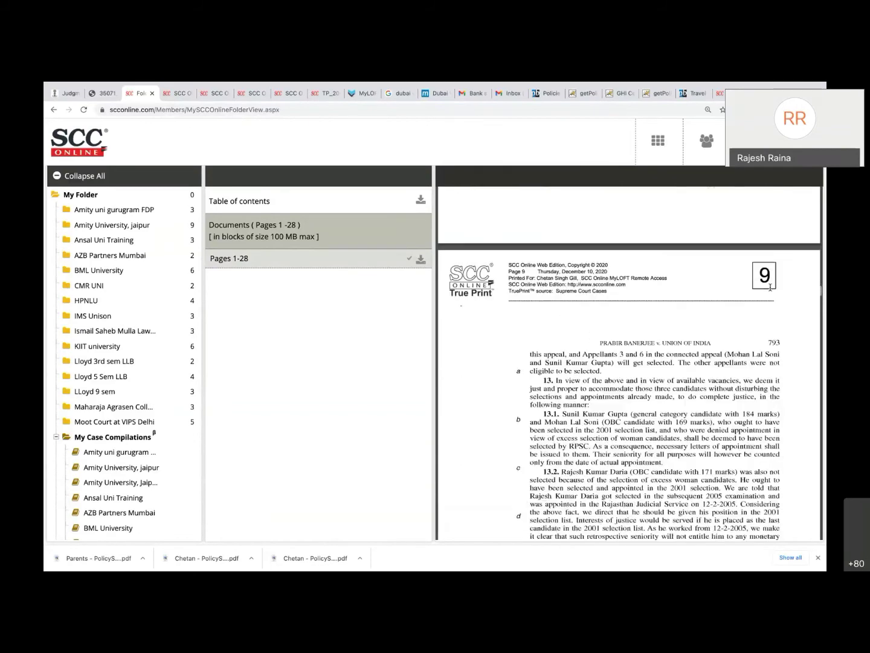
{"action": "scroll", "coordinate": [770, 288], "scroll_direction": "down", "scroll_amount": 5}
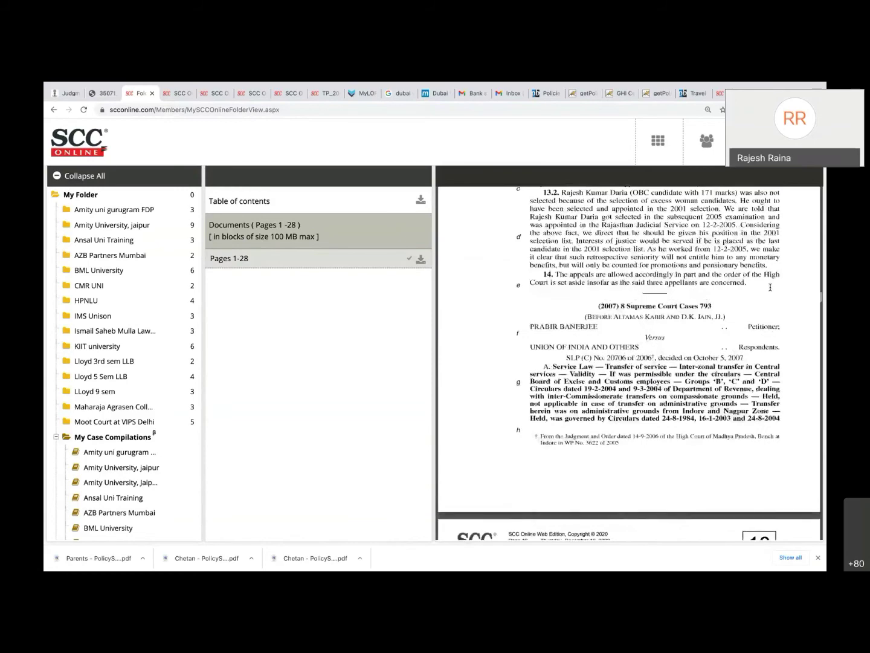
{"action": "scroll", "coordinate": [770, 376], "scroll_direction": "down", "scroll_amount": 5}
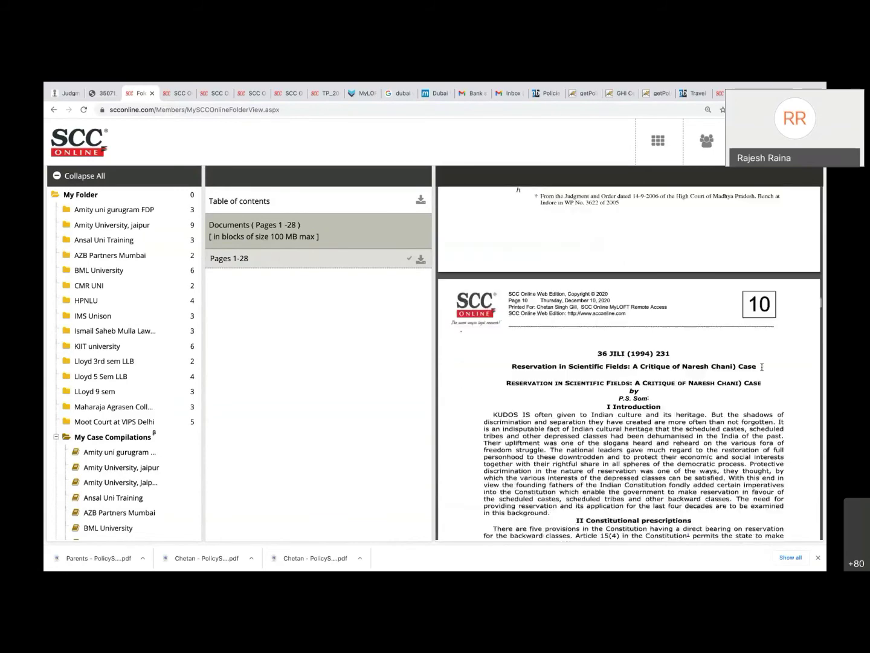
{"action": "scroll", "coordinate": [701, 379], "scroll_direction": "down", "scroll_amount": 1}
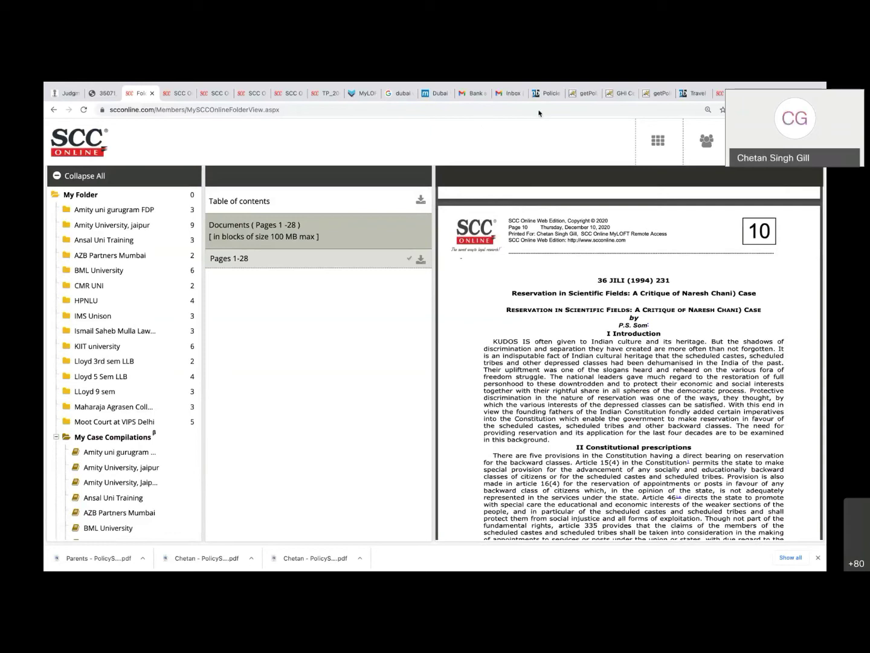
Browse Acts and Rules, look over the Central Acts & Rules, and expand the Acts listed under letter A.
{"action": "left_click", "coordinate": [654, 146]}
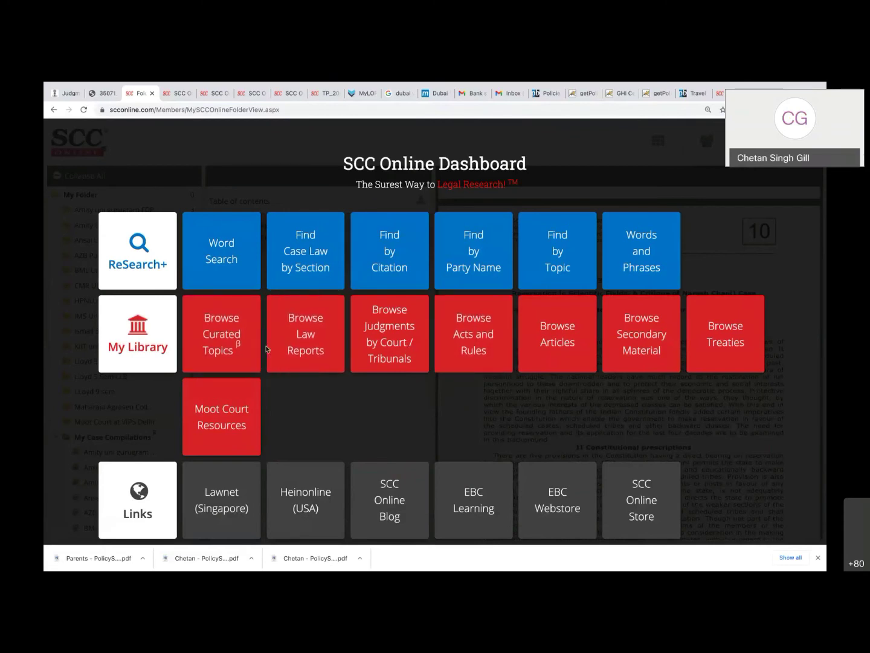
{"action": "left_click", "coordinate": [479, 331]}
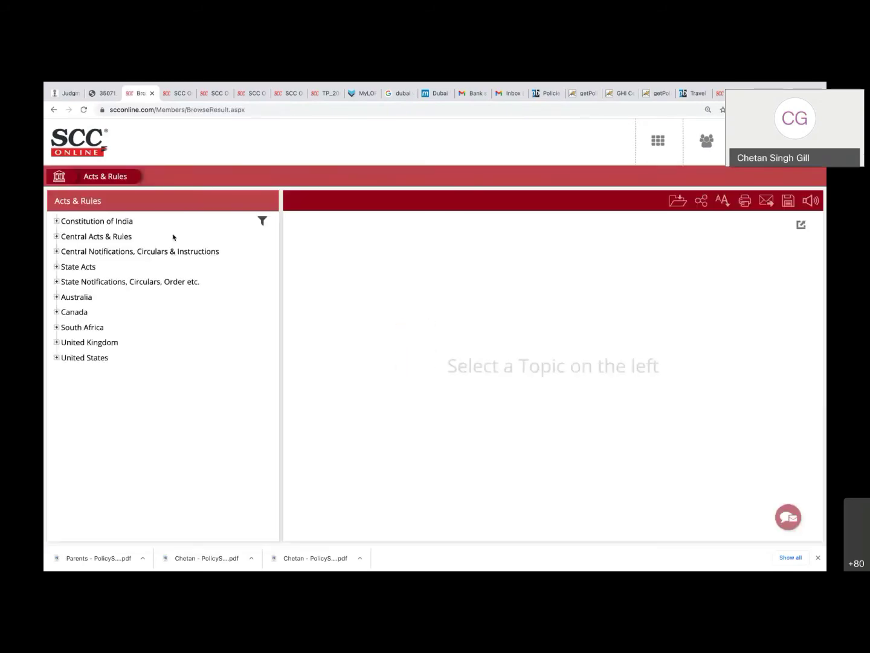
{"action": "left_click", "coordinate": [58, 237]}
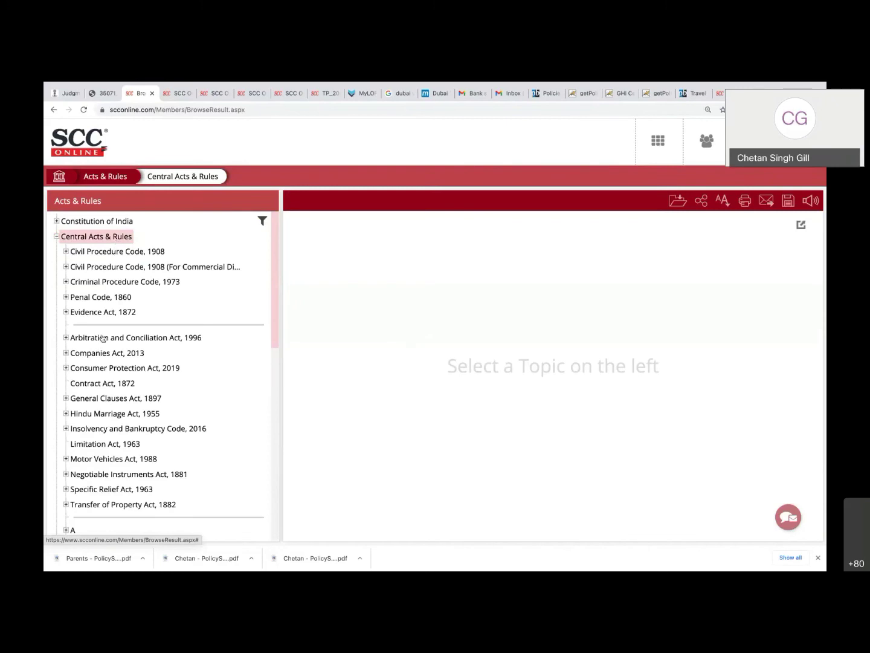
{"action": "scroll", "coordinate": [109, 423], "scroll_direction": "down", "scroll_amount": 1}
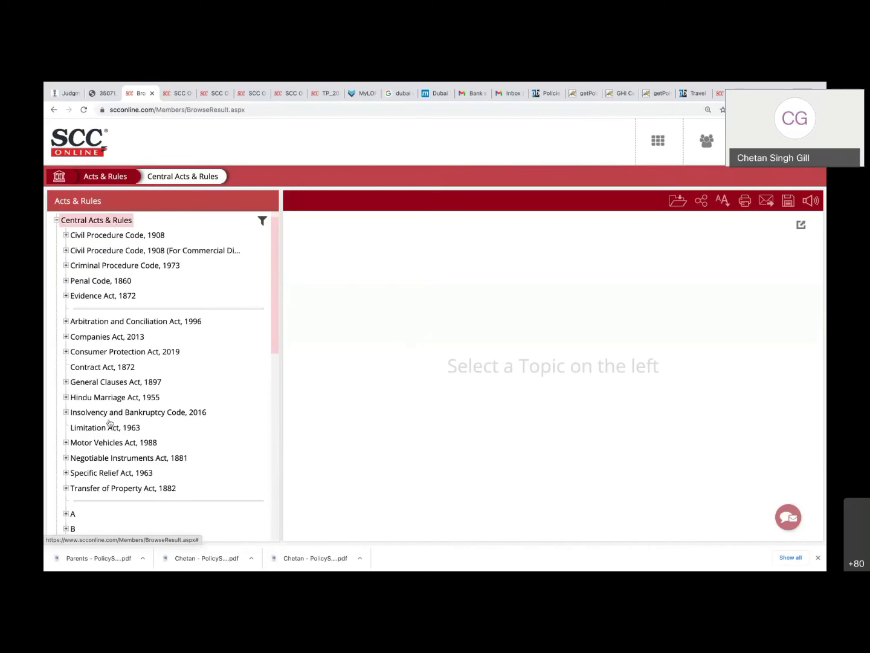
{"action": "scroll", "coordinate": [109, 423], "scroll_direction": "down", "scroll_amount": 2}
{"action": "scroll", "coordinate": [121, 362], "scroll_direction": "down", "scroll_amount": 2}
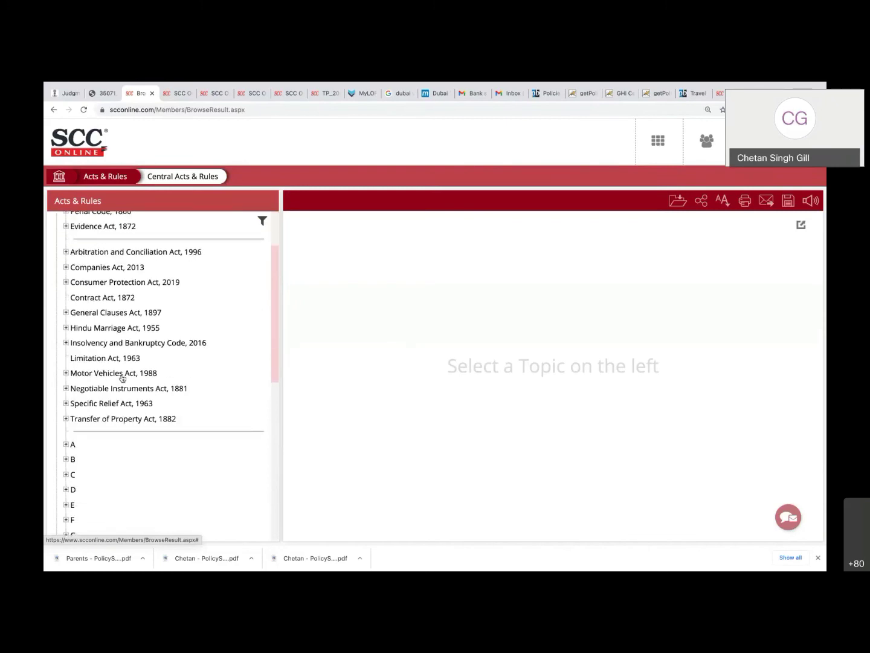
{"action": "scroll", "coordinate": [121, 378], "scroll_direction": "down", "scroll_amount": 6}
{"action": "left_click", "coordinate": [67, 336]}
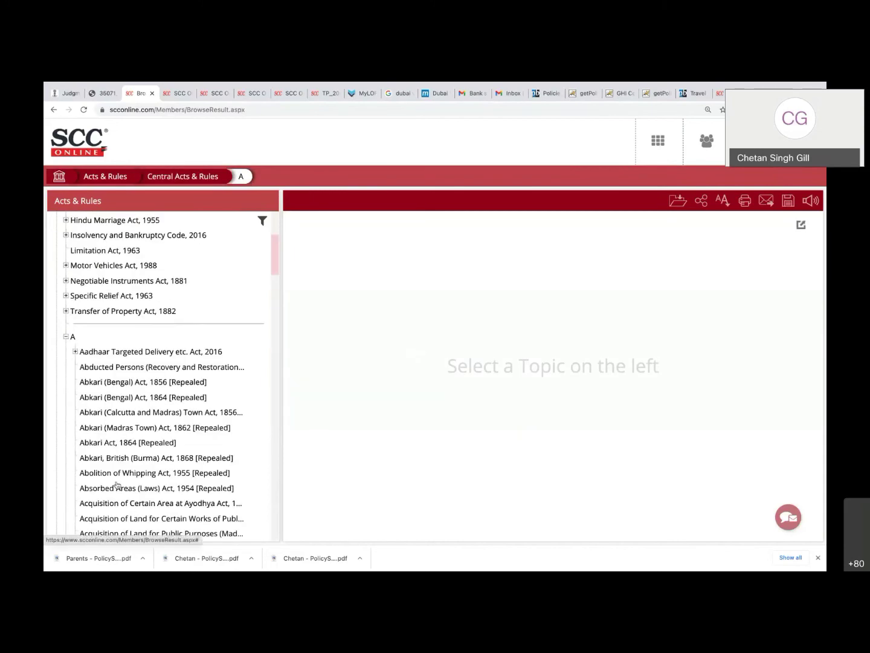
Open the Contract Act, 1872 and go through its contents list to the text of the preliminary sections.
{"action": "scroll", "coordinate": [117, 362], "scroll_direction": "up", "scroll_amount": 8}
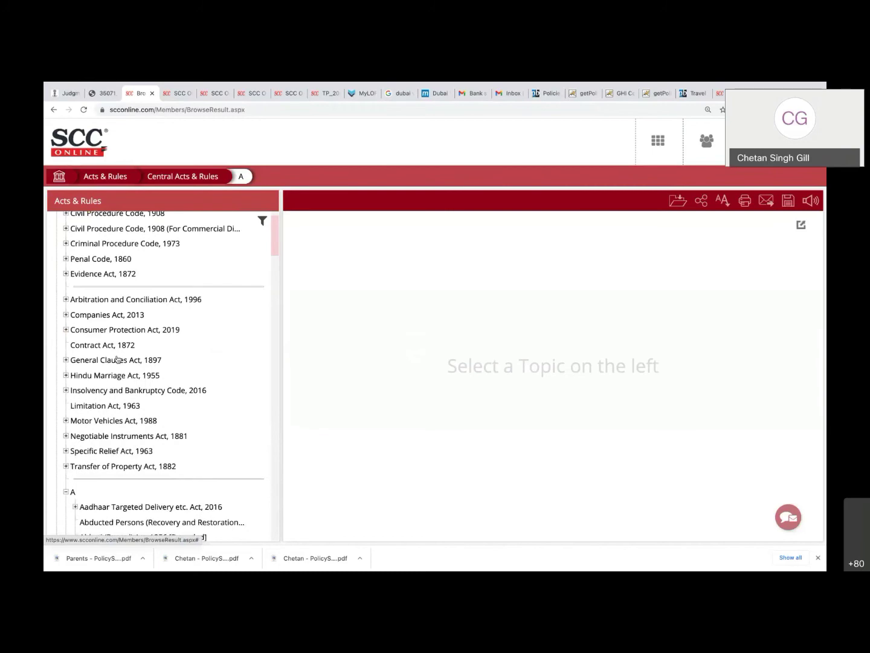
{"action": "scroll", "coordinate": [118, 359], "scroll_direction": "up", "scroll_amount": 1}
{"action": "left_click", "coordinate": [109, 361]}
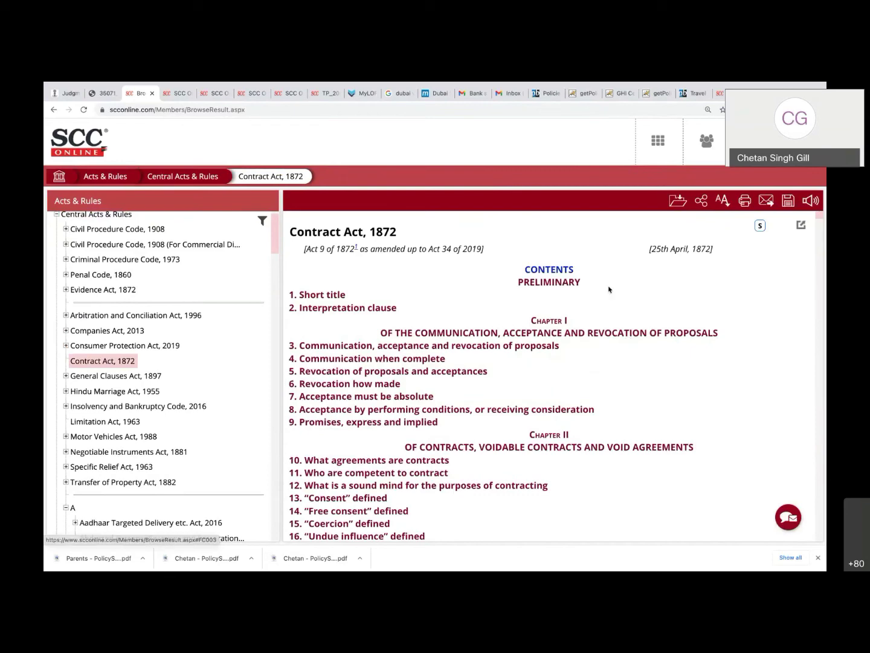
{"action": "scroll", "coordinate": [586, 397], "scroll_direction": "down", "scroll_amount": 1}
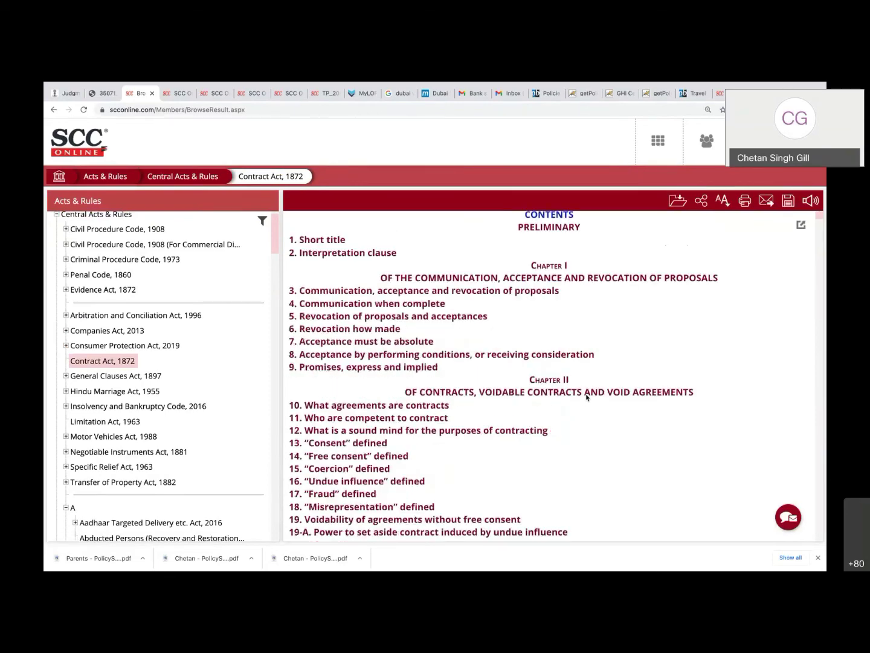
{"action": "scroll", "coordinate": [587, 396], "scroll_direction": "down", "scroll_amount": 1}
{"action": "scroll", "coordinate": [587, 397], "scroll_direction": "down", "scroll_amount": 5}
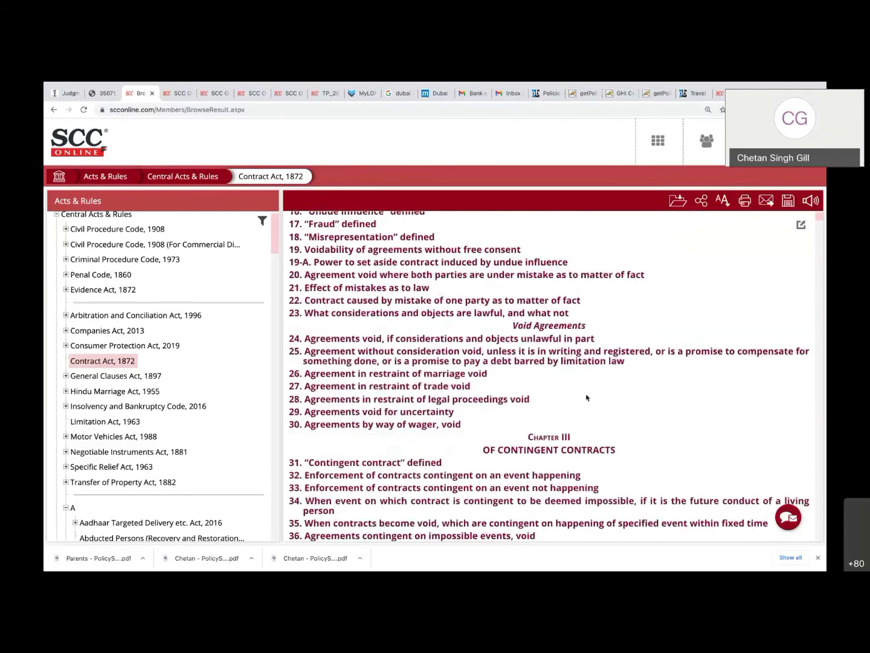
{"action": "scroll", "coordinate": [586, 397], "scroll_direction": "down", "scroll_amount": 15}
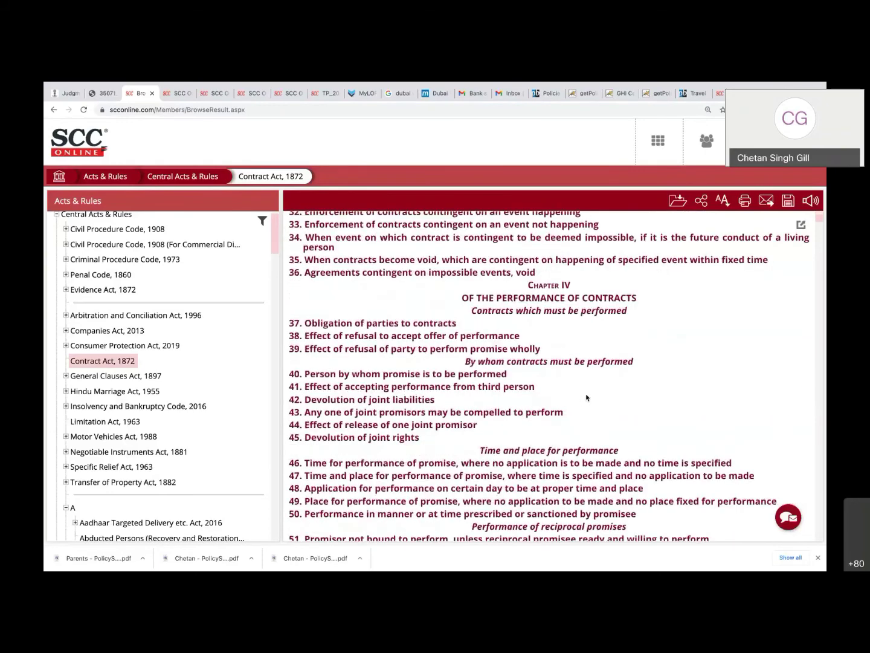
{"action": "scroll", "coordinate": [586, 398], "scroll_direction": "down", "scroll_amount": 20}
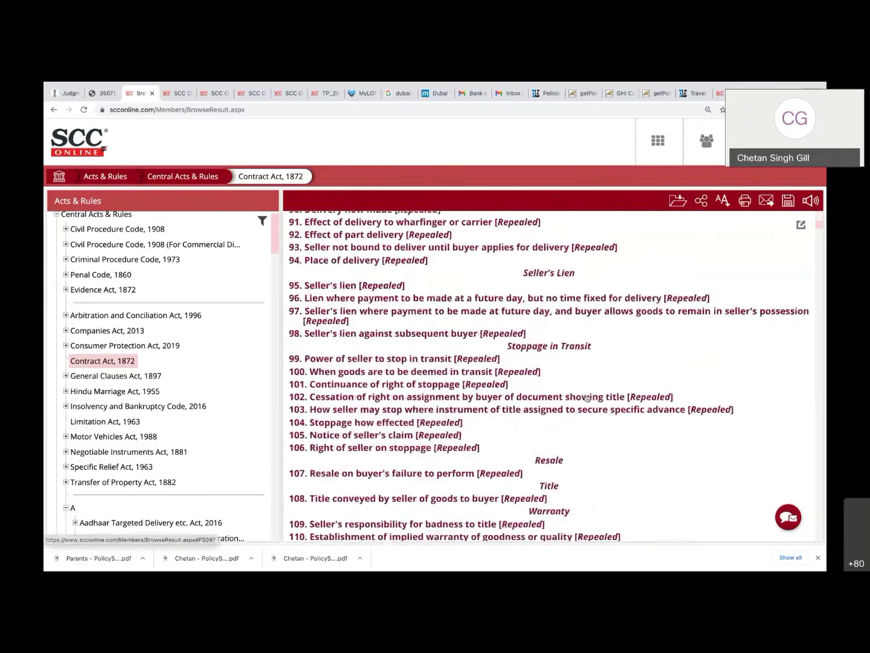
{"action": "scroll", "coordinate": [587, 398], "scroll_direction": "down", "scroll_amount": 20}
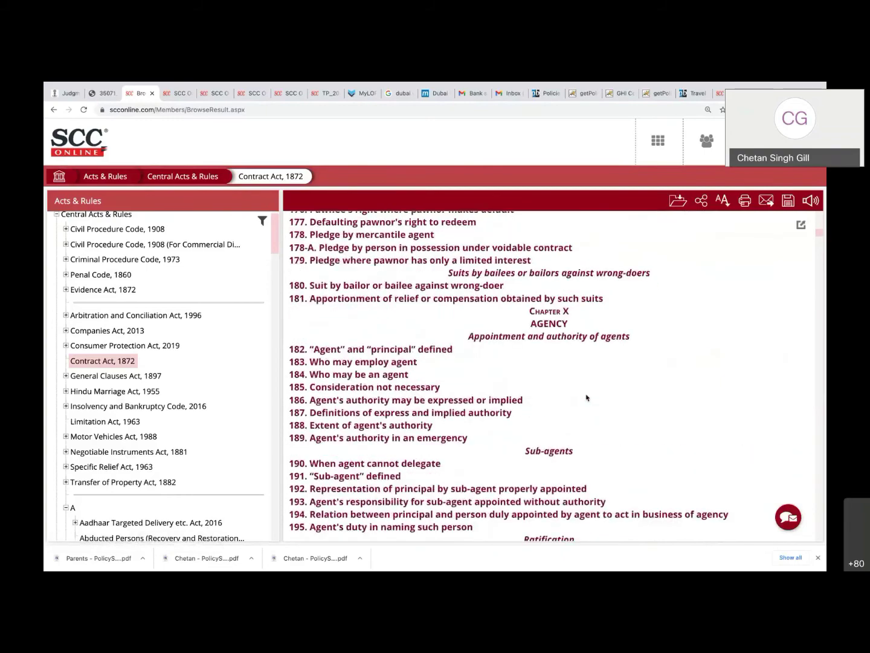
{"action": "scroll", "coordinate": [587, 397], "scroll_direction": "down", "scroll_amount": 8}
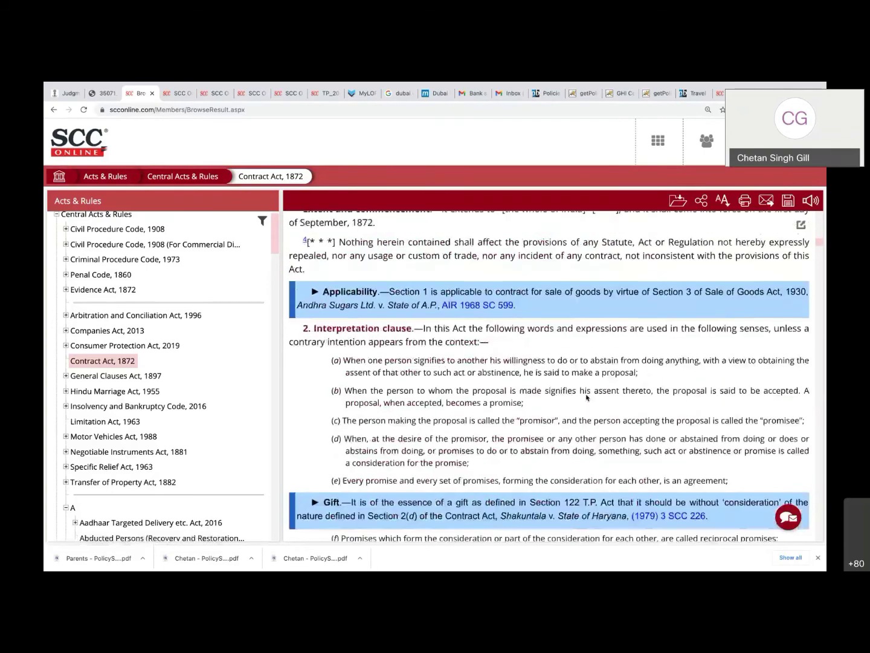
Examine the highlighted case-law notes under Sections 1 and 2 of the Act, including Applicability, Gift and Void Contract.
{"action": "scroll", "coordinate": [586, 397], "scroll_direction": "up", "scroll_amount": 5}
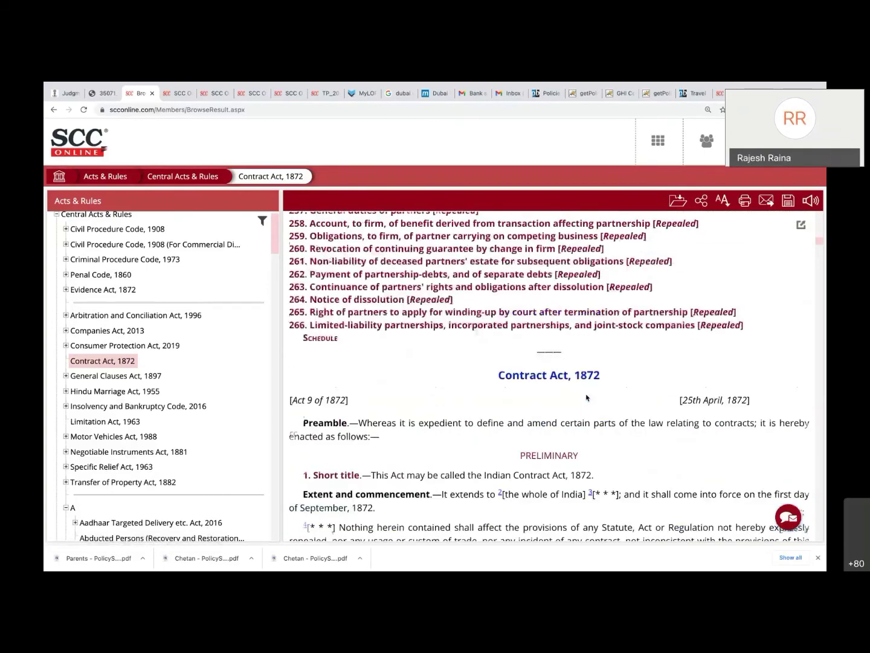
{"action": "scroll", "coordinate": [586, 398], "scroll_direction": "down", "scroll_amount": 4}
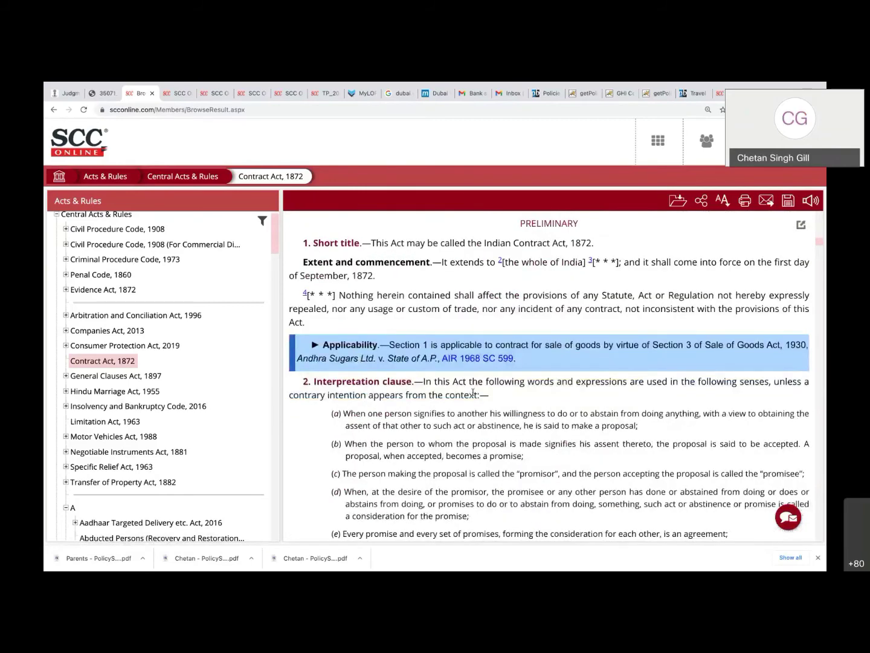
{"action": "scroll", "coordinate": [527, 435], "scroll_direction": "down", "scroll_amount": 1}
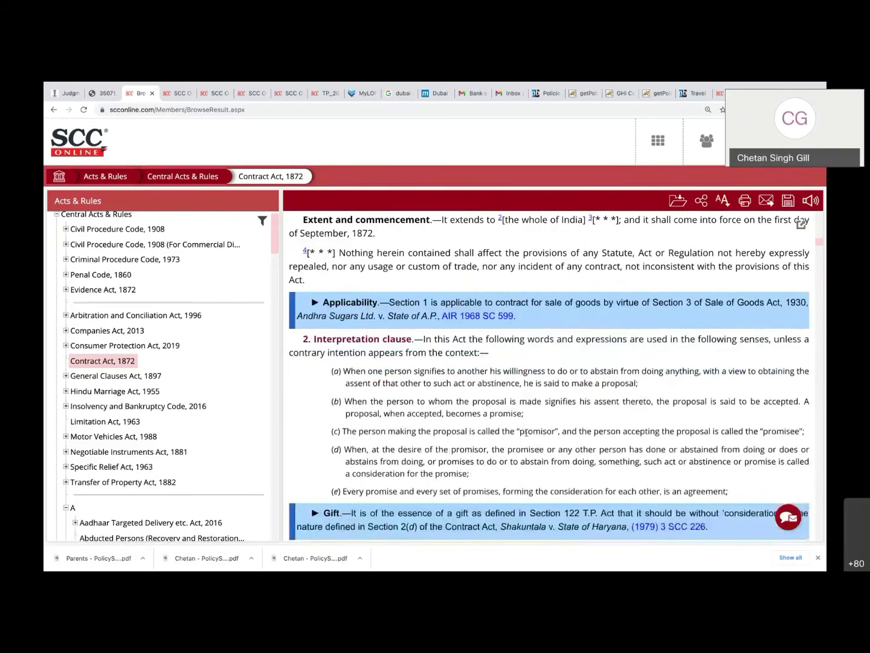
{"action": "scroll", "coordinate": [526, 432], "scroll_direction": "down", "scroll_amount": 3}
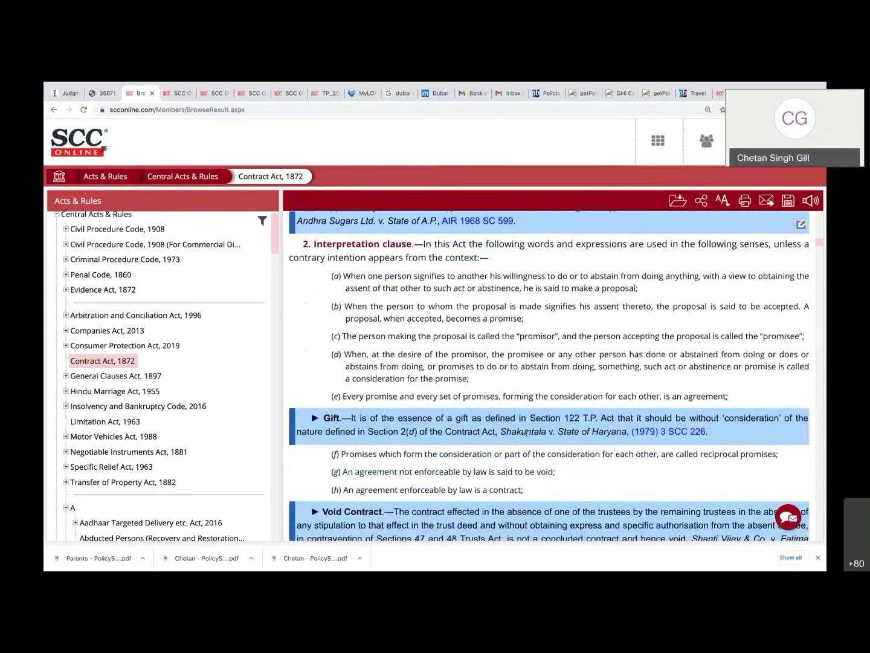
{"action": "scroll", "coordinate": [526, 432], "scroll_direction": "down", "scroll_amount": 3}
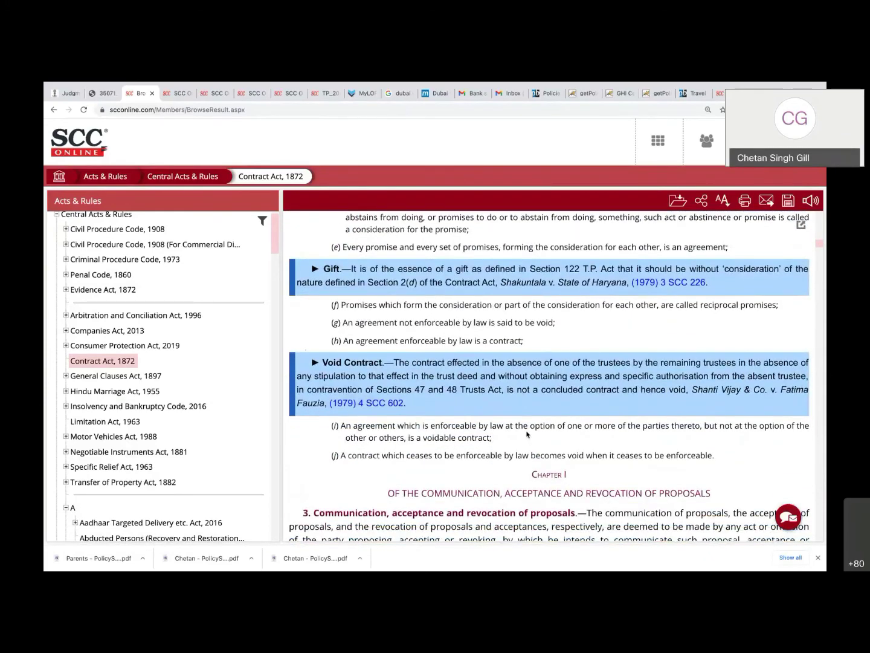
{"action": "scroll", "coordinate": [398, 342], "scroll_direction": "down", "scroll_amount": 1}
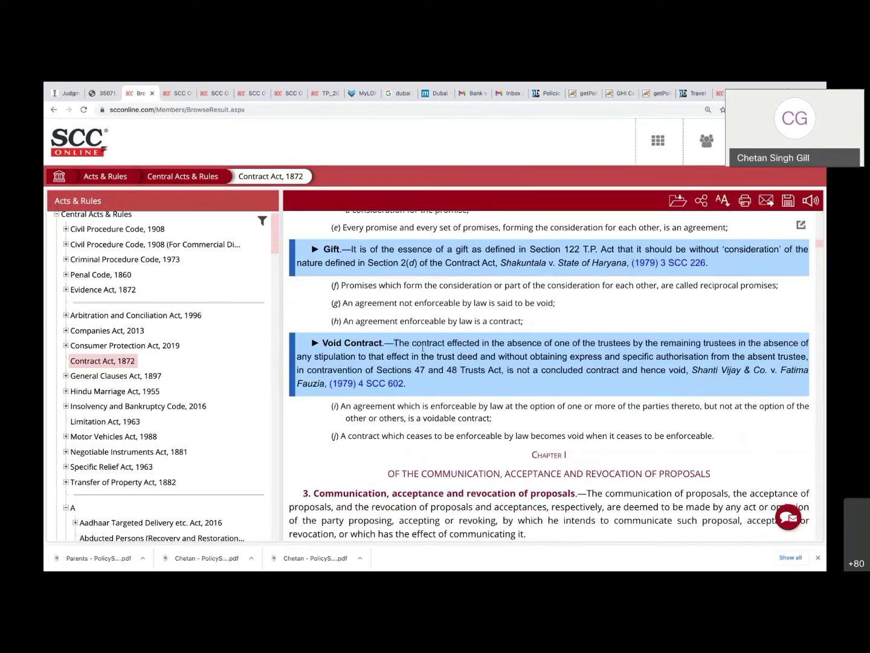
Open the case cited in the Void Contract note, (1979) 4 SCC 602, and return to the Contract Act.
{"action": "left_click_drag", "start_coordinate": [423, 348], "coordinate": [578, 382]}
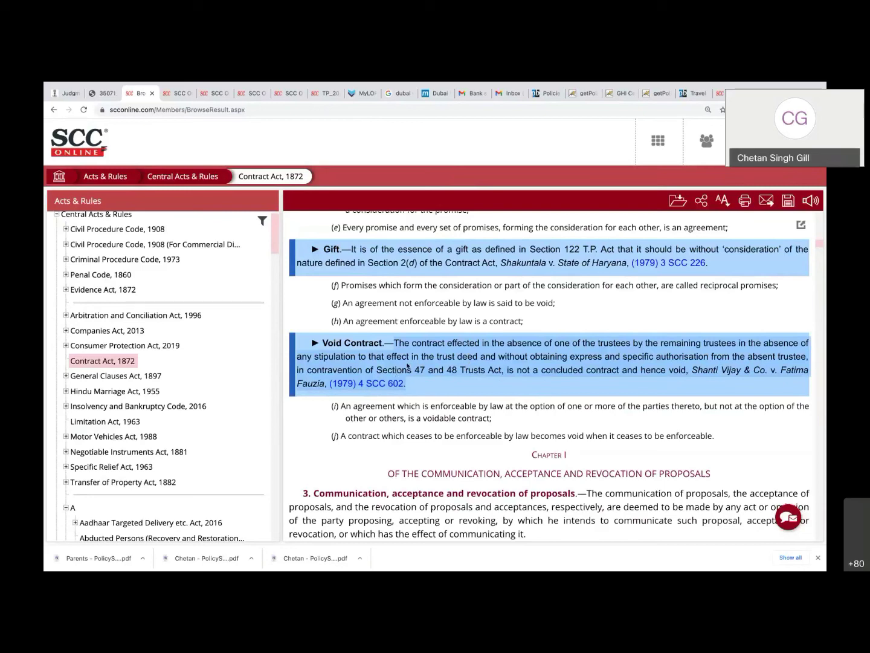
{"action": "left_click", "coordinate": [380, 390]}
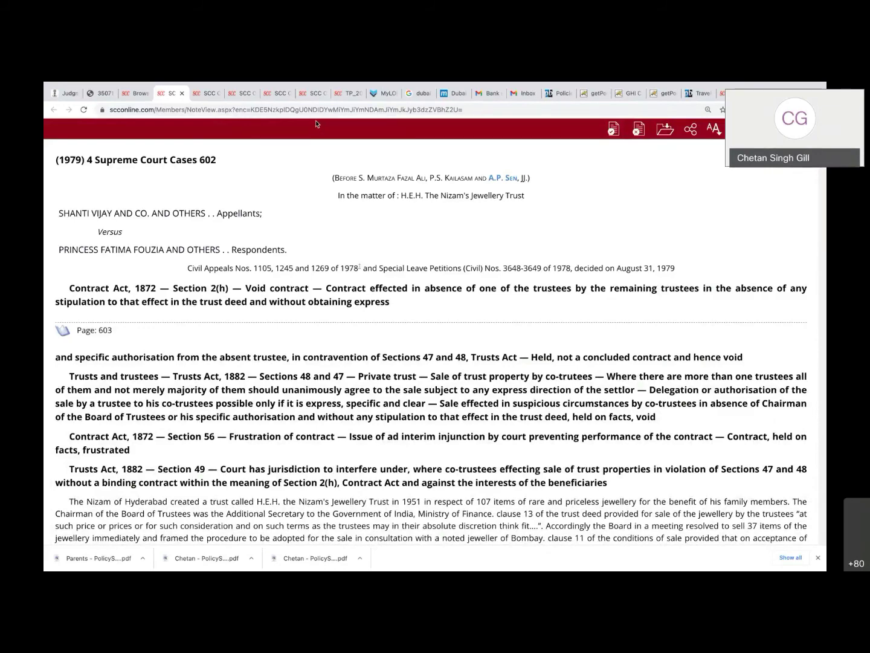
{"action": "key", "text": "ctrl+shift+Tab"}
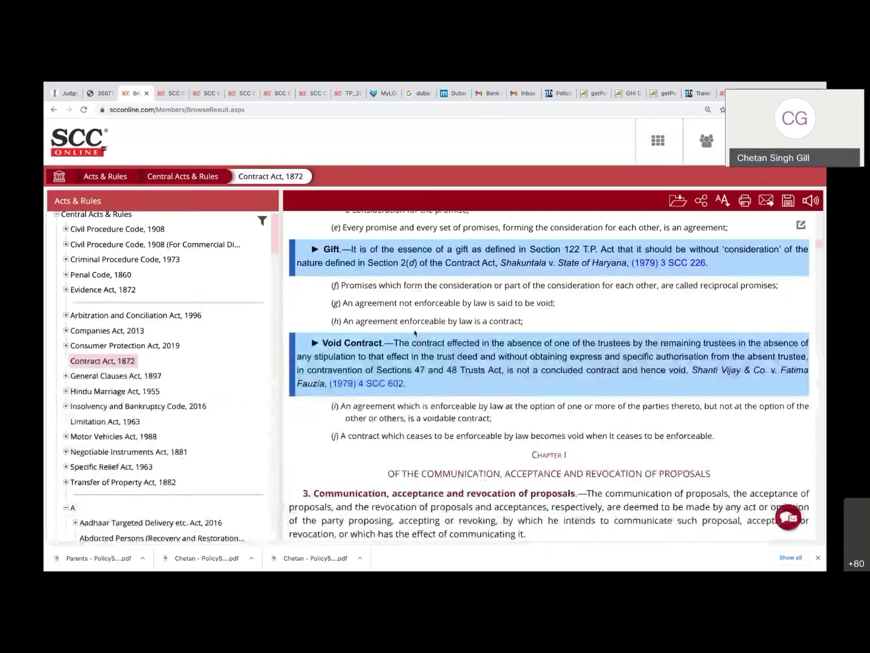
Browse Secondary Material and expand Bills In Parliament, Reports of Commissions & Committees, and Constitutional Documents.
{"action": "left_click", "coordinate": [653, 151]}
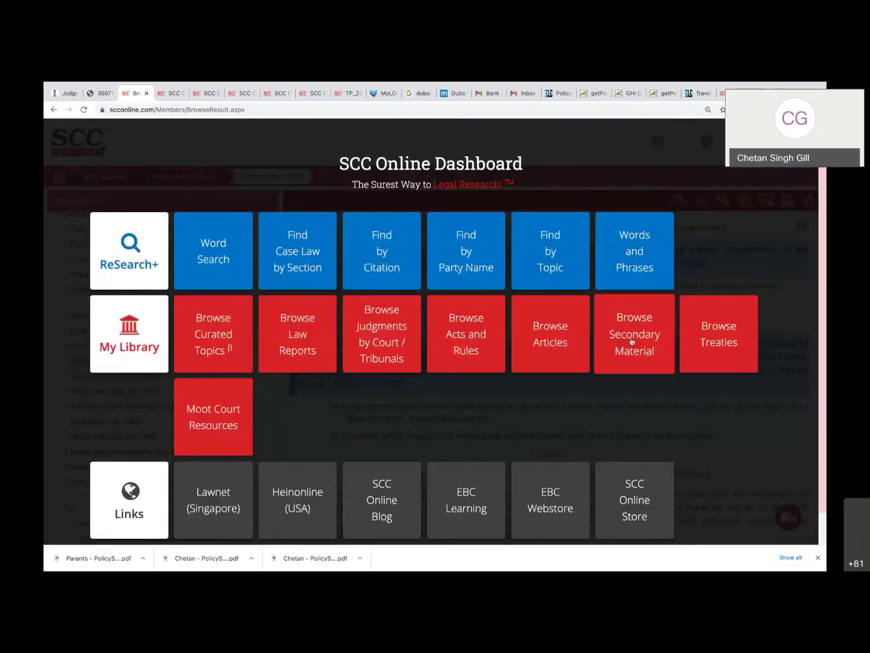
{"action": "left_click", "coordinate": [631, 342]}
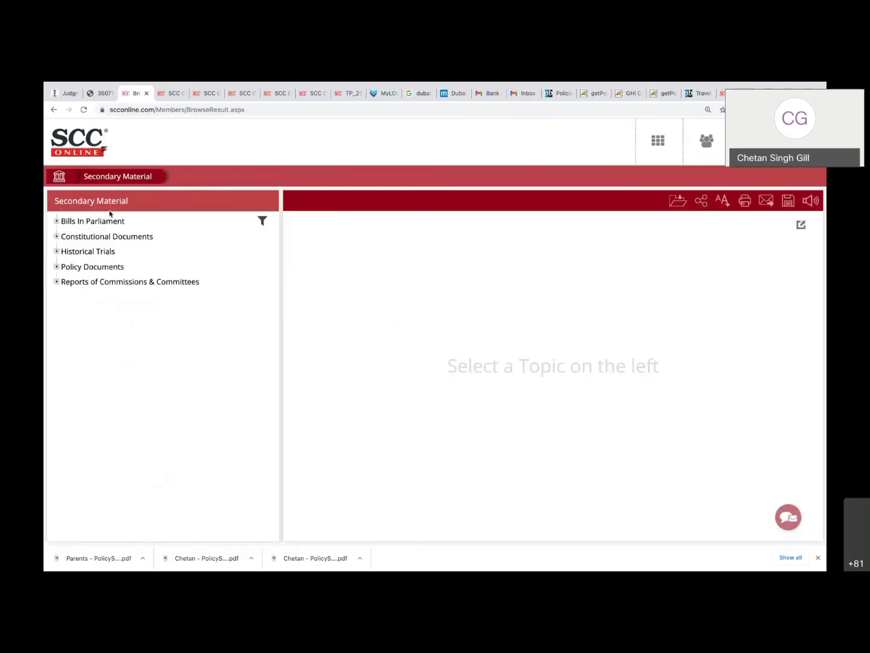
{"action": "left_click", "coordinate": [66, 221]}
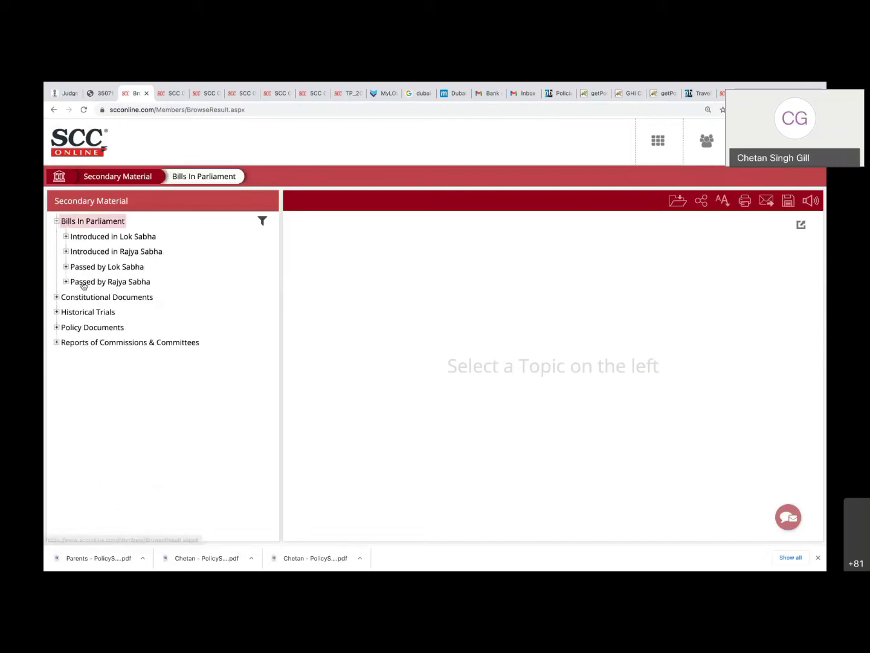
{"action": "left_click", "coordinate": [70, 343]}
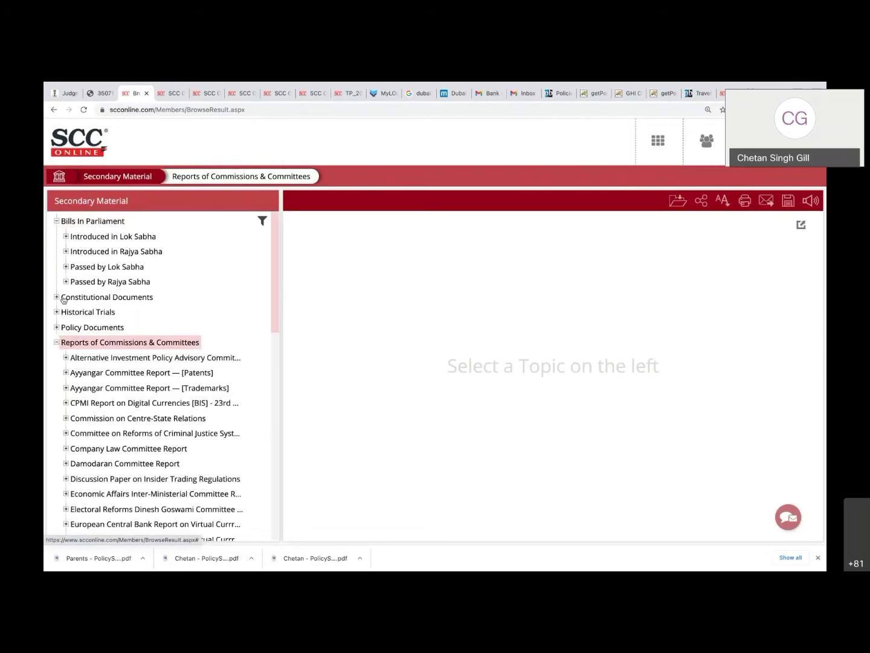
{"action": "left_click", "coordinate": [63, 297]}
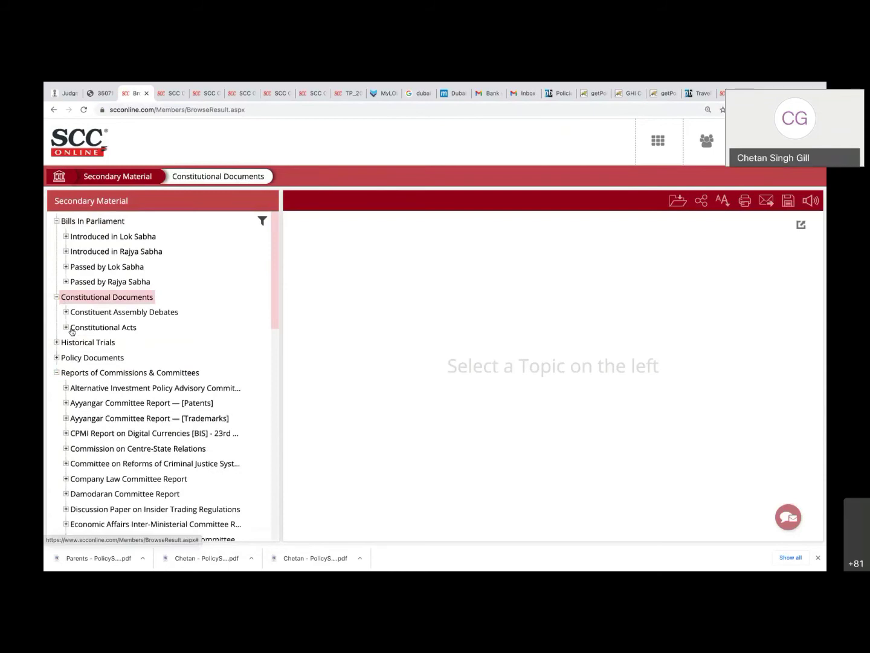
Open the Monday, 20th January, 1947 debate in Volume 2 of the Constituent Assembly Debates, and return to the dashboard.
{"action": "left_click", "coordinate": [71, 328]}
{"action": "left_click", "coordinate": [95, 313]}
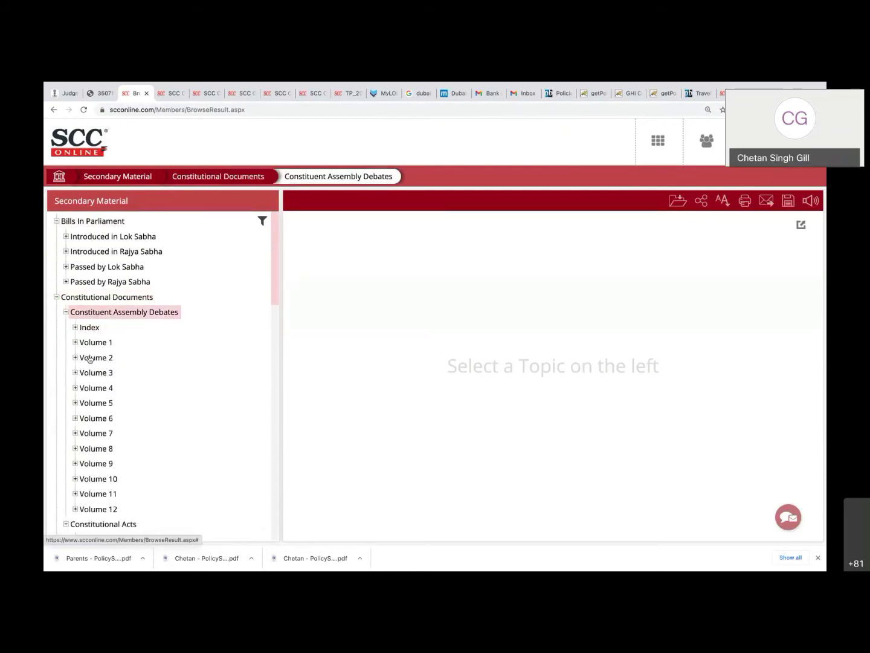
{"action": "left_click", "coordinate": [90, 358]}
{"action": "left_click", "coordinate": [123, 372]}
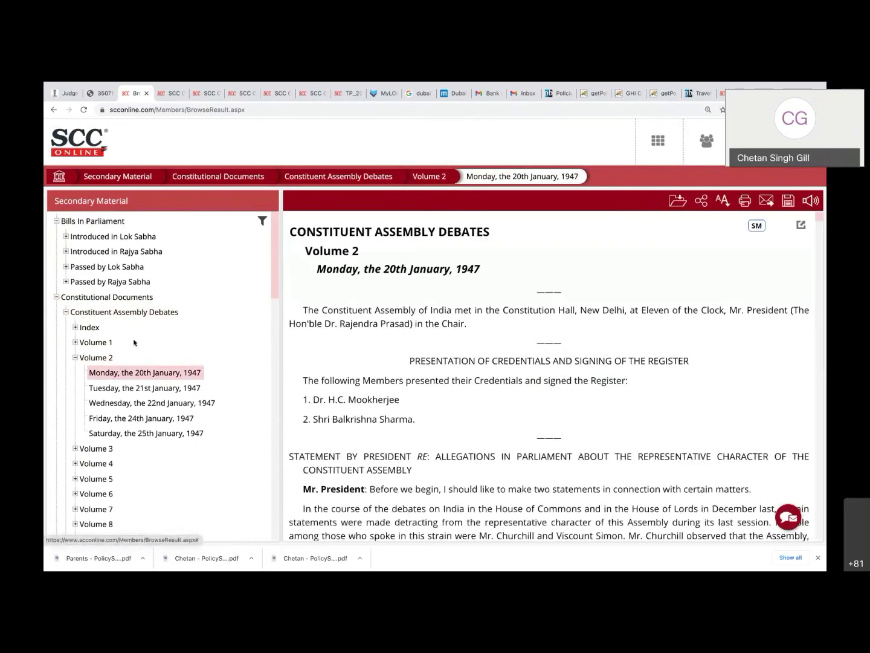
{"action": "left_click", "coordinate": [657, 141]}
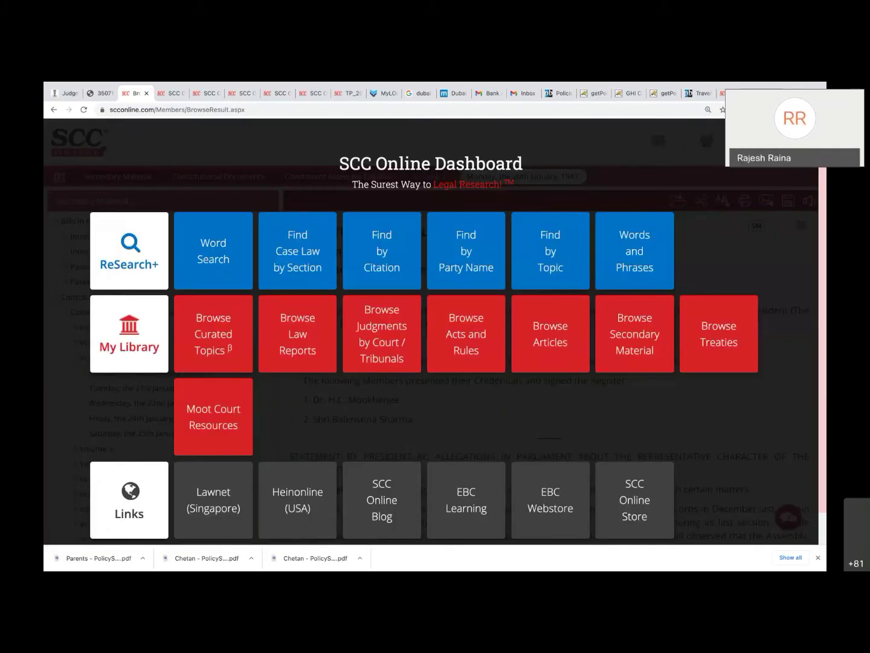